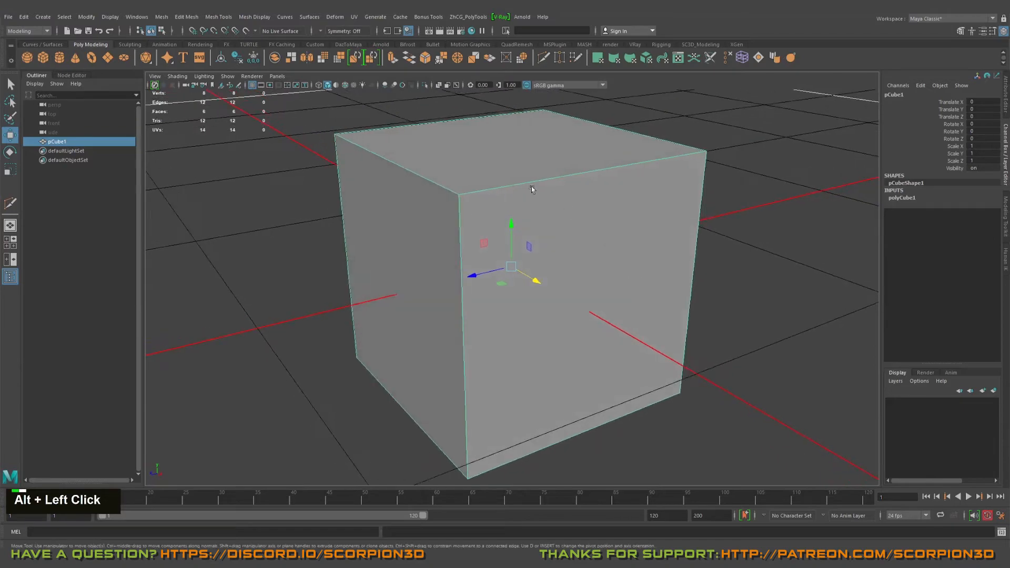
Show the cube in smooth mesh preview and examine its rounded shape from several angles.
{"action": "key", "text": "3"}
{"action": "left_click_drag", "start_coordinate": [520, 242], "coordinate": [531, 253], "text": "alt"}
{"action": "middle_click_drag", "start_coordinate": [531, 253], "coordinate": [562, 283], "text": "alt"}
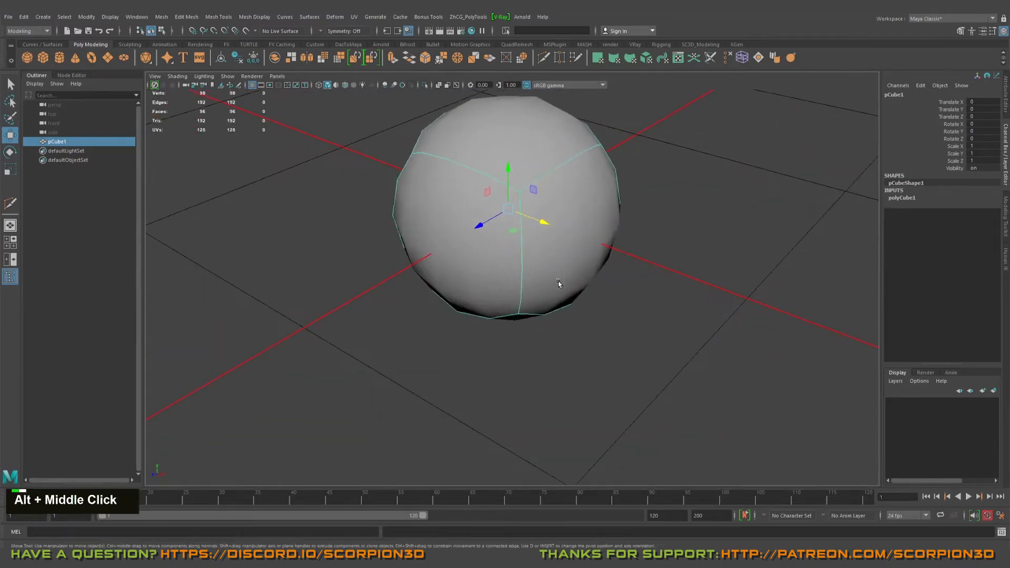
{"action": "left_click_drag", "start_coordinate": [561, 283], "coordinate": [524, 246], "text": "alt"}
{"action": "middle_click_drag", "start_coordinate": [525, 246], "coordinate": [543, 300], "text": "alt"}
{"action": "scroll", "coordinate": [543, 295], "scroll_direction": "down", "scroll_amount": 3, "text": "alt"}
{"action": "left_click_drag", "start_coordinate": [543, 291], "coordinate": [589, 298], "text": "alt"}
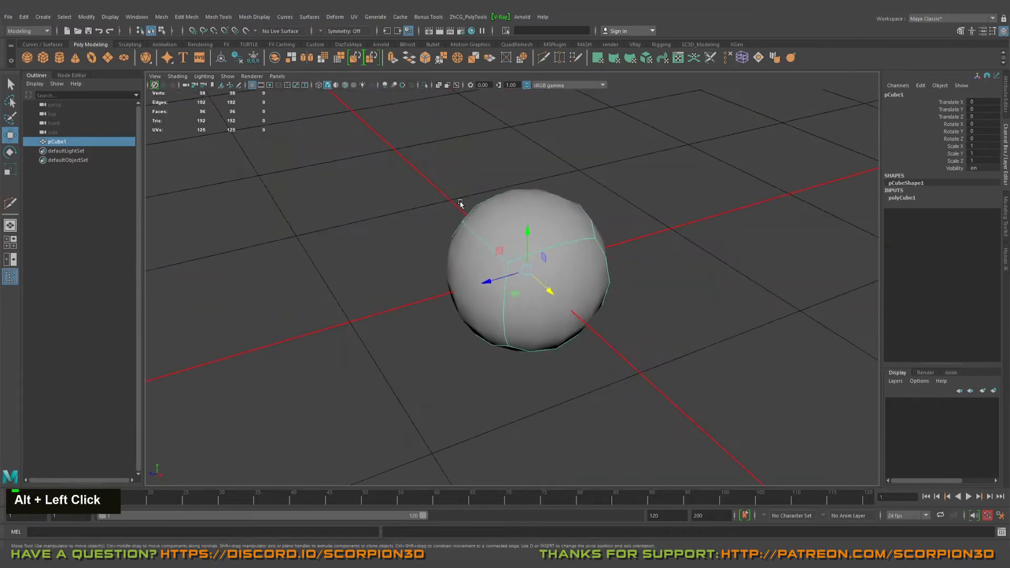
{"action": "left_click_drag", "start_coordinate": [480, 164], "coordinate": [406, 190], "text": "alt"}
Compare the cube's smooth preview with and without its cage, then return it to unsmoothed display.
{"action": "key", "text": "2"}
{"action": "left_click_drag", "start_coordinate": [615, 190], "coordinate": [529, 216], "text": "alt"}
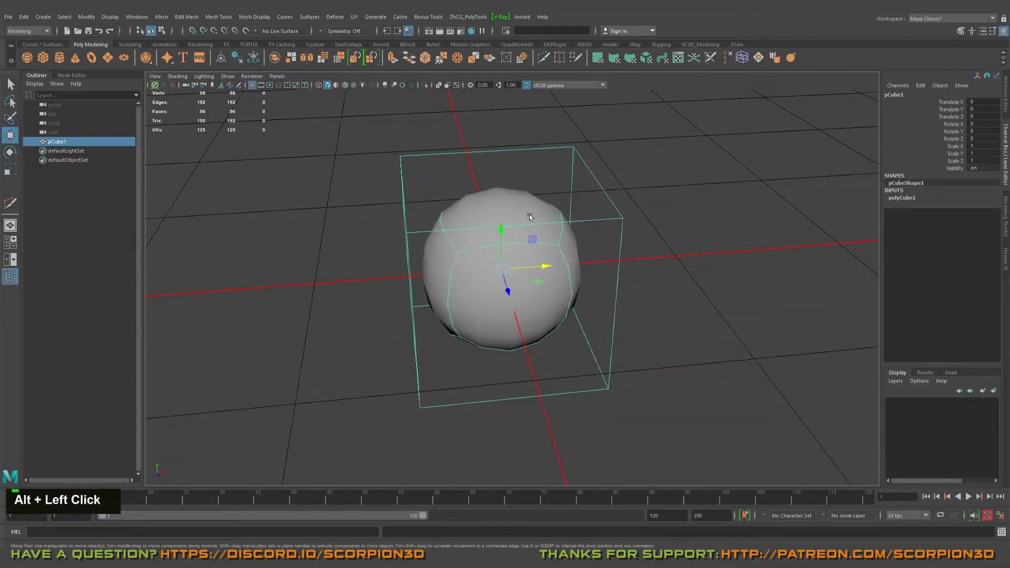
{"action": "left_click_drag", "start_coordinate": [525, 255], "coordinate": [497, 266], "text": "alt"}
{"action": "key", "text": "alt"}
{"action": "key", "text": "3"}
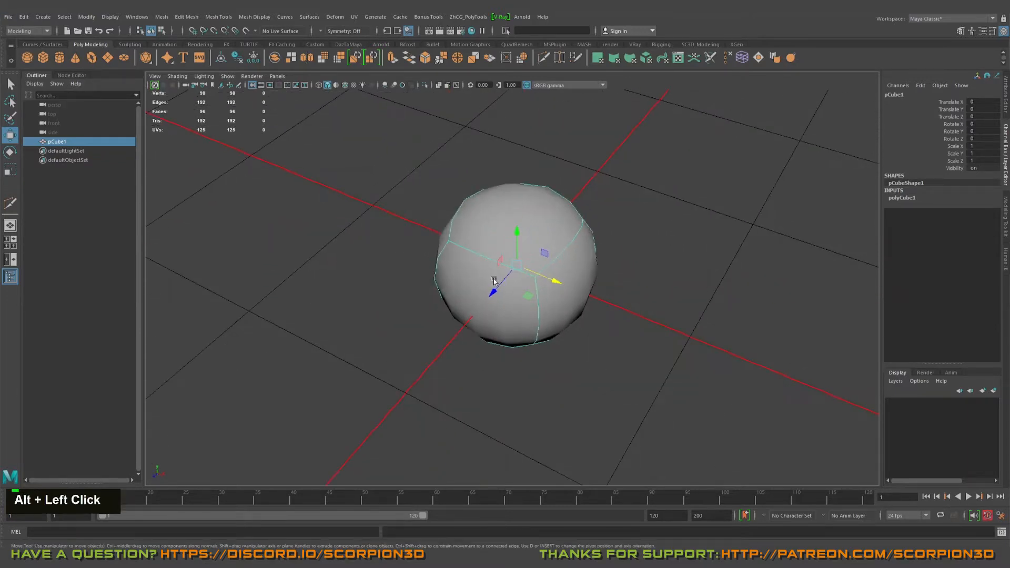
{"action": "key", "text": "1"}
{"action": "left_click_drag", "start_coordinate": [474, 232], "coordinate": [506, 280], "text": "alt"}
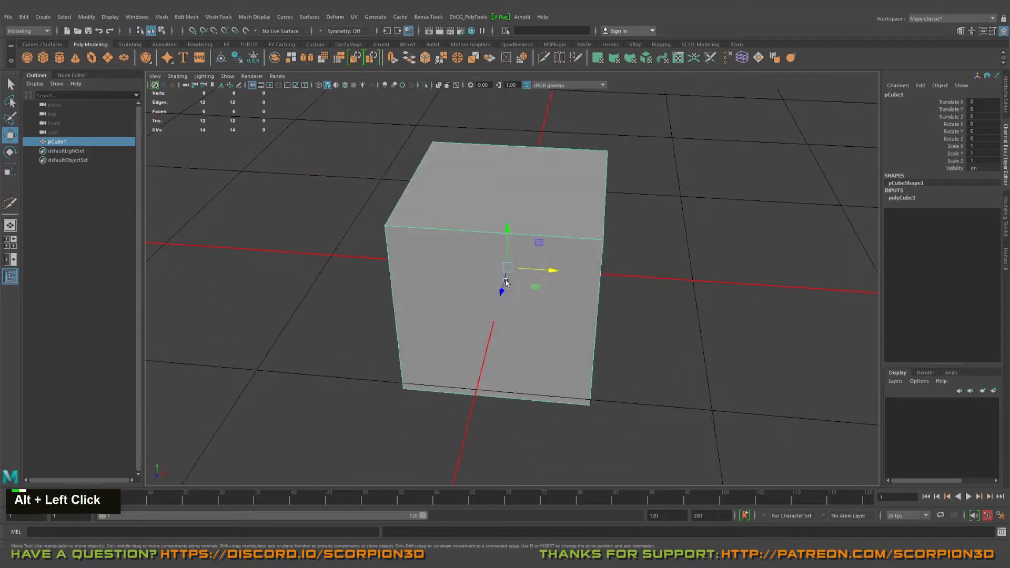
Bevel all the edges of the cube with Chamfer turned off.
{"action": "right_click", "coordinate": [480, 251]}
{"action": "scroll", "coordinate": [435, 234], "scroll_direction": "down", "scroll_amount": 4}
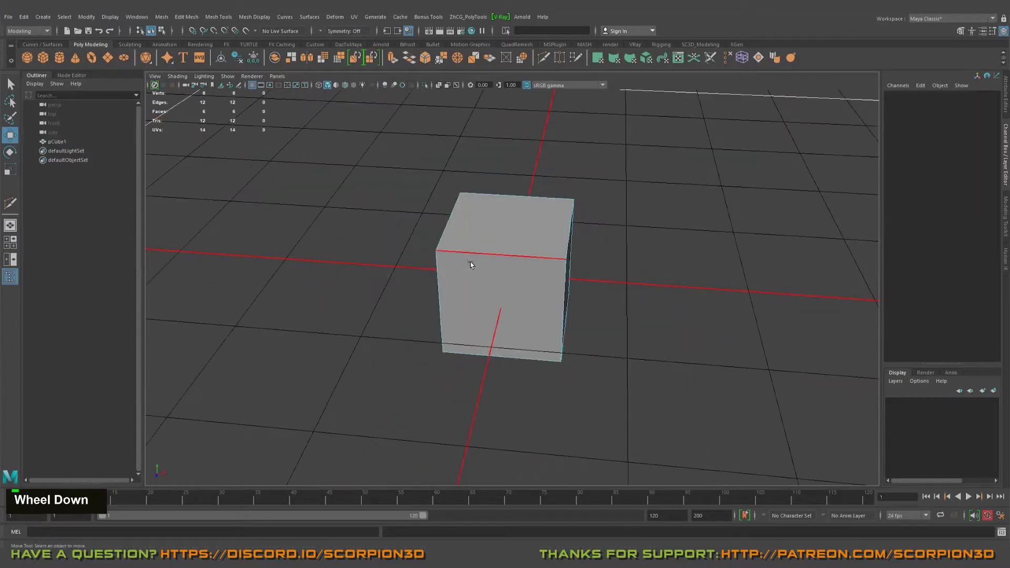
{"action": "left_click_drag", "start_coordinate": [355, 153], "coordinate": [691, 360]}
{"action": "key", "text": "ctrl+b"}
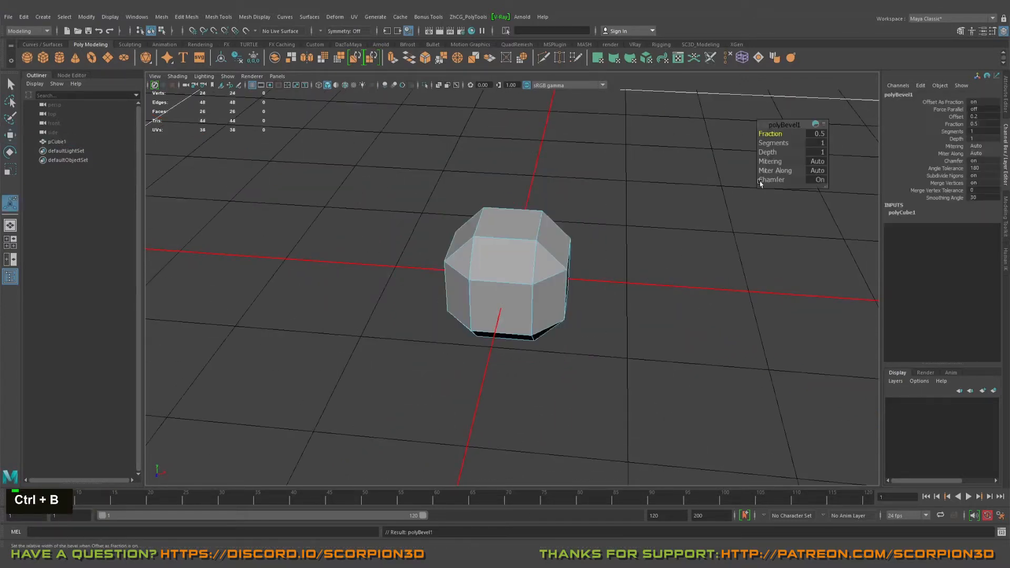
{"action": "left_click_drag", "start_coordinate": [760, 180], "coordinate": [681, 175]}
Display the bevelled cube in smooth mesh preview and return to object selection.
{"action": "right_click", "coordinate": [503, 267]}
{"action": "key", "text": "3"}
{"action": "right_click_drag", "start_coordinate": [513, 251], "coordinate": [578, 221]}
{"action": "key", "text": "q"}
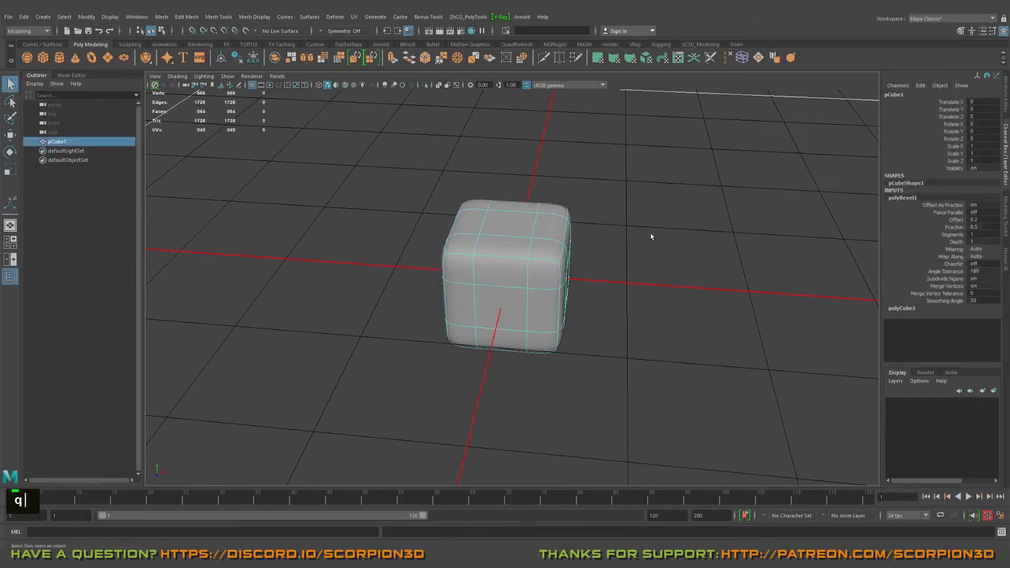
{"action": "left_click", "coordinate": [651, 237]}
Move the bevelled cube along the ground plane to about X -1.228, Z -2.084.
{"action": "left_click_drag", "start_coordinate": [447, 316], "coordinate": [412, 341], "text": "alt"}
{"action": "key", "text": "w"}
{"action": "left_click", "coordinate": [521, 287]}
{"action": "key", "text": "w"}
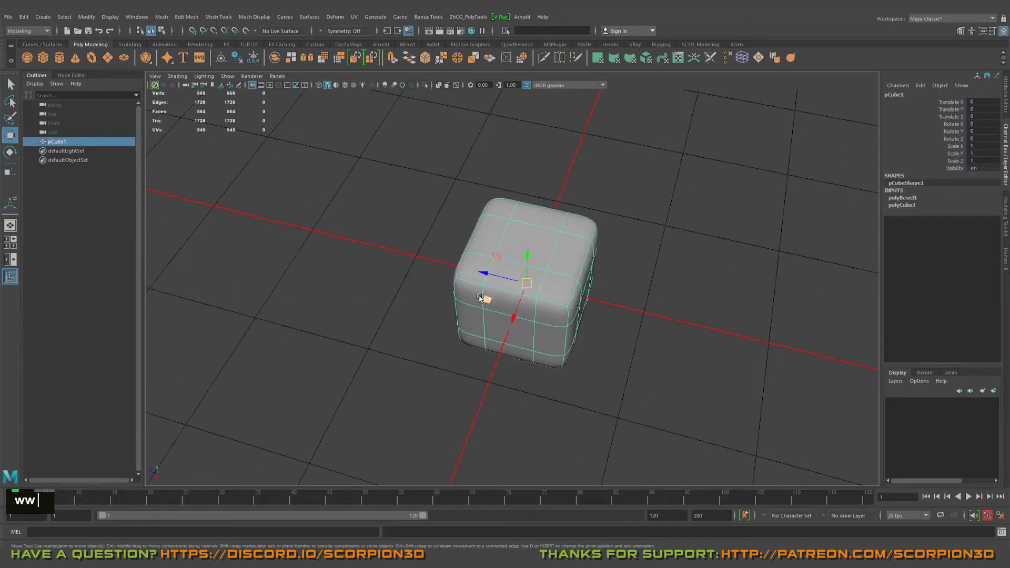
{"action": "left_click_drag", "start_coordinate": [486, 299], "coordinate": [757, 248]}
Create a second polygon cube at the origin, in front of the bevelled cube.
{"action": "left_click_drag", "start_coordinate": [656, 266], "coordinate": [728, 237], "text": "alt"}
{"action": "middle_click_drag", "start_coordinate": [671, 278], "coordinate": [700, 378], "text": "alt"}
{"action": "right_click_drag", "start_coordinate": [594, 272], "coordinate": [633, 272], "text": "alt"}
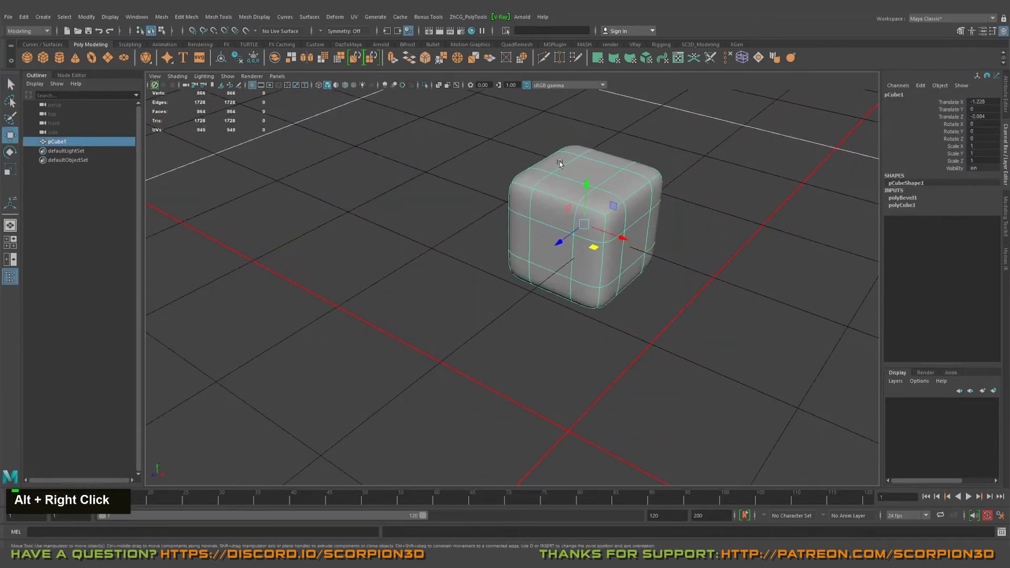
{"action": "left_click_drag", "start_coordinate": [568, 379], "coordinate": [594, 320], "text": "alt"}
{"action": "middle_click_drag", "start_coordinate": [594, 321], "coordinate": [442, 241], "text": "alt"}
{"action": "left_click_drag", "start_coordinate": [542, 257], "coordinate": [497, 300], "text": "alt"}
{"action": "middle_click_drag", "start_coordinate": [497, 300], "coordinate": [480, 289], "text": "alt"}
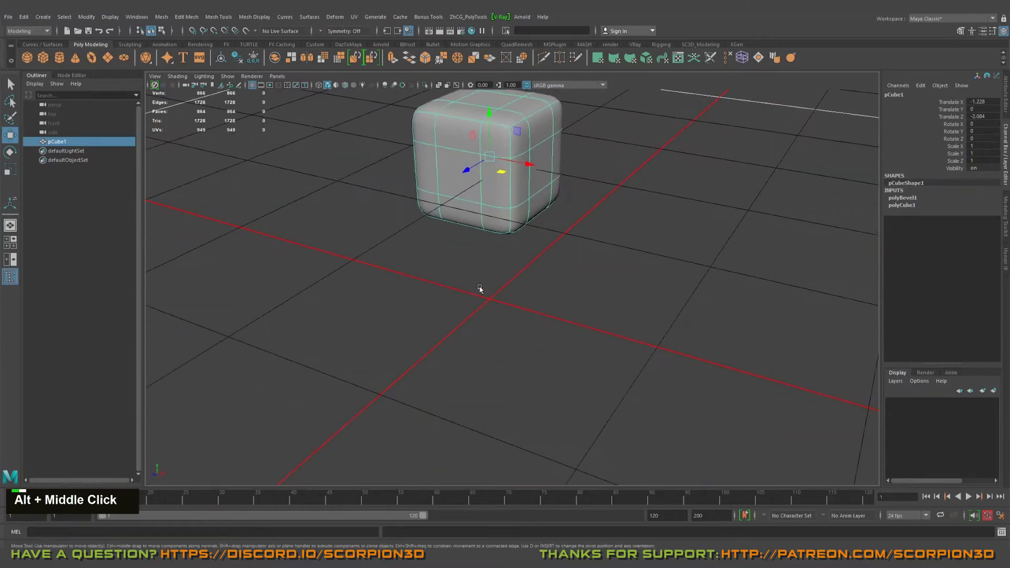
{"action": "left_click_drag", "start_coordinate": [507, 293], "coordinate": [553, 296], "text": "alt"}
{"action": "middle_click_drag", "start_coordinate": [482, 293], "coordinate": [493, 286], "text": "alt"}
{"action": "left_click", "coordinate": [494, 273]}
{"action": "right_click_drag", "start_coordinate": [495, 266], "coordinate": [487, 296], "text": "shift"}
{"action": "left_click_drag", "start_coordinate": [487, 296], "coordinate": [522, 293], "text": "alt"}
{"action": "right_click_drag", "start_coordinate": [523, 293], "coordinate": [546, 286], "text": "alt"}
{"action": "left_click_drag", "start_coordinate": [546, 286], "coordinate": [496, 247], "text": "alt"}
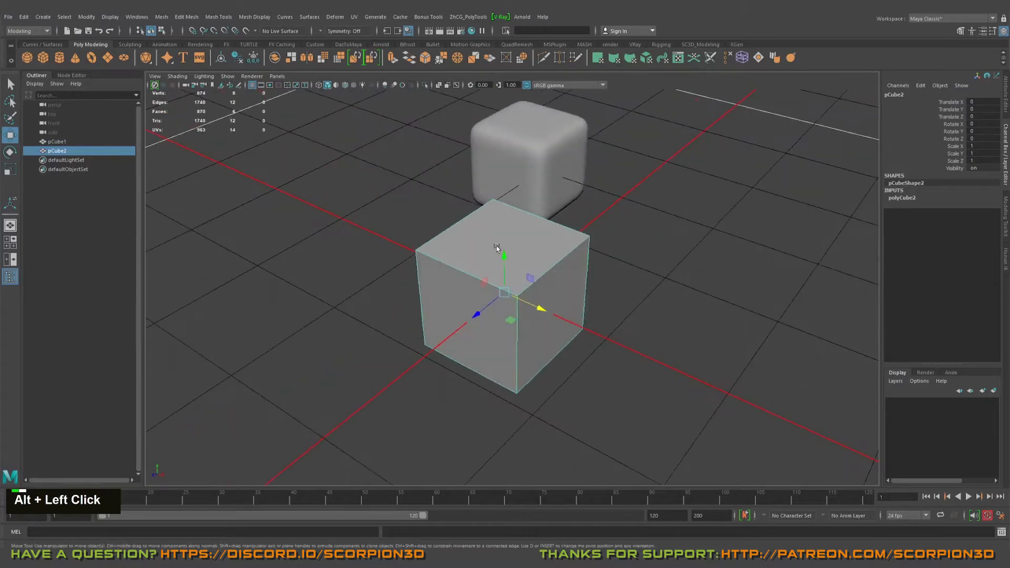
Select the bevelled cube and examine its rounded edges and supporting edge loops from several angles.
{"action": "left_click", "coordinate": [494, 170]}
{"action": "left_click_drag", "start_coordinate": [495, 170], "coordinate": [505, 179], "text": "alt"}
{"action": "right_click_drag", "start_coordinate": [504, 179], "coordinate": [552, 221], "text": "alt"}
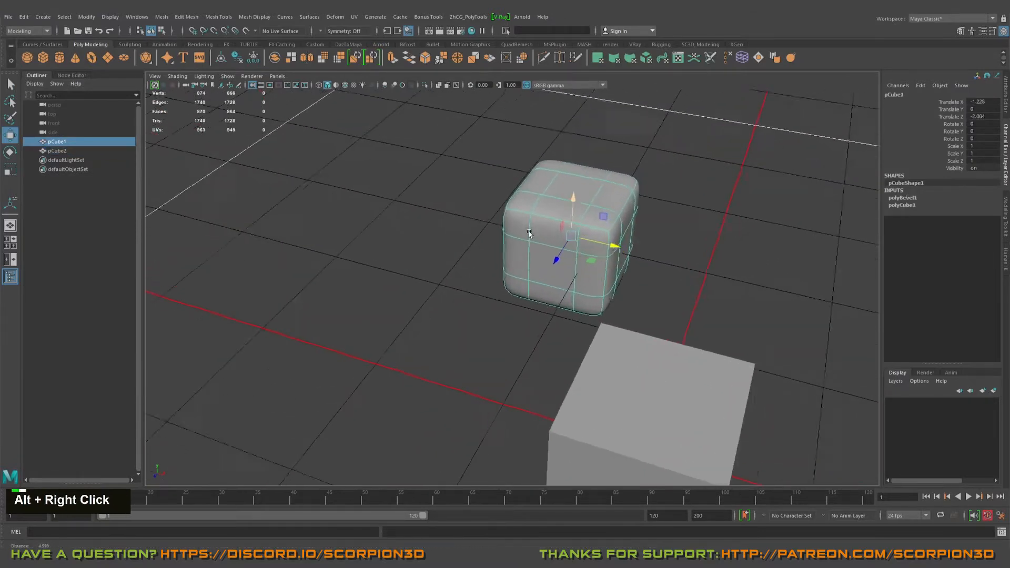
{"action": "left_click_drag", "start_coordinate": [552, 221], "coordinate": [347, 157], "text": "alt"}
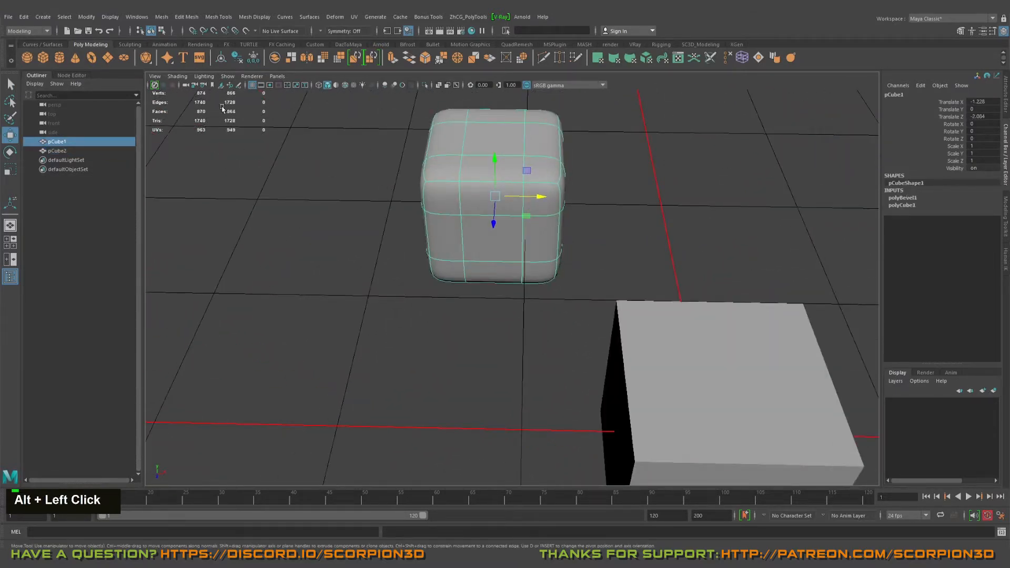
{"action": "middle_click_drag", "start_coordinate": [485, 254], "coordinate": [517, 231], "text": "alt"}
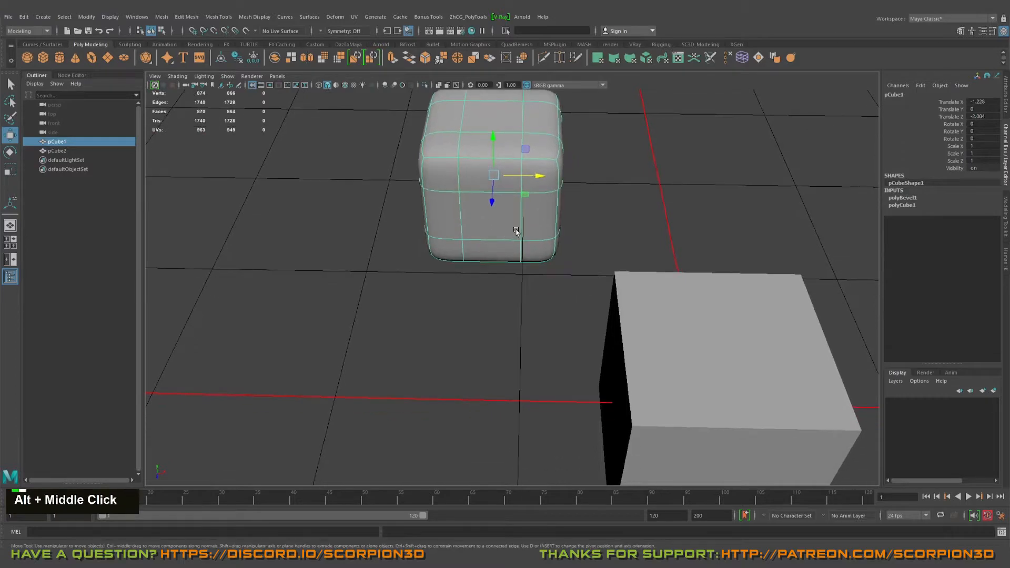
{"action": "right_click_drag", "start_coordinate": [490, 308], "coordinate": [500, 315], "text": "alt"}
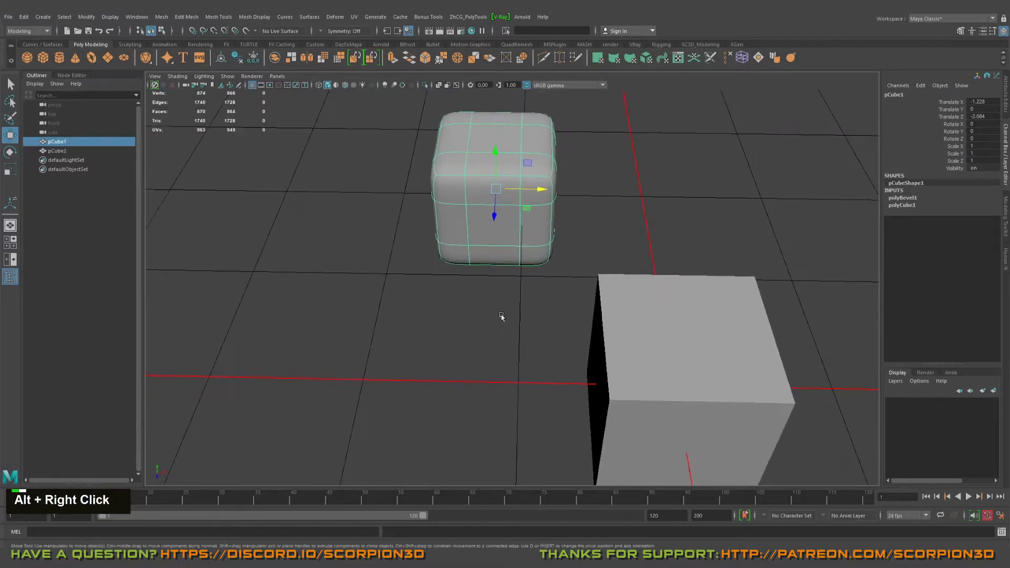
{"action": "middle_click_drag", "start_coordinate": [500, 315], "coordinate": [464, 205], "text": "alt"}
{"action": "left_click_drag", "start_coordinate": [465, 205], "coordinate": [450, 211], "text": "alt"}
{"action": "middle_click_drag", "start_coordinate": [450, 210], "coordinate": [451, 232], "text": "alt"}
{"action": "left_click_drag", "start_coordinate": [450, 232], "coordinate": [534, 232], "text": "alt"}
Compare the plain cube's sharp edges and corners with the smoothed bevelled cube from different angles.
{"action": "left_click", "coordinate": [534, 232]}
{"action": "middle_click_drag", "start_coordinate": [534, 232], "coordinate": [469, 282], "text": "alt"}
{"action": "left_click_drag", "start_coordinate": [469, 282], "coordinate": [450, 289], "text": "alt"}
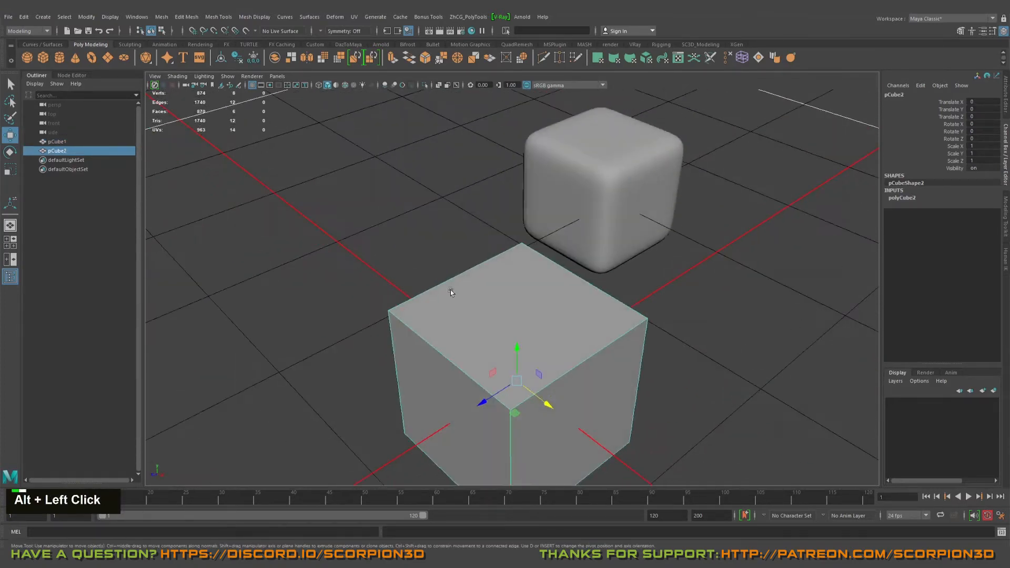
{"action": "left_click", "coordinate": [548, 174]}
{"action": "left_click_drag", "start_coordinate": [548, 174], "coordinate": [588, 276], "text": "alt"}
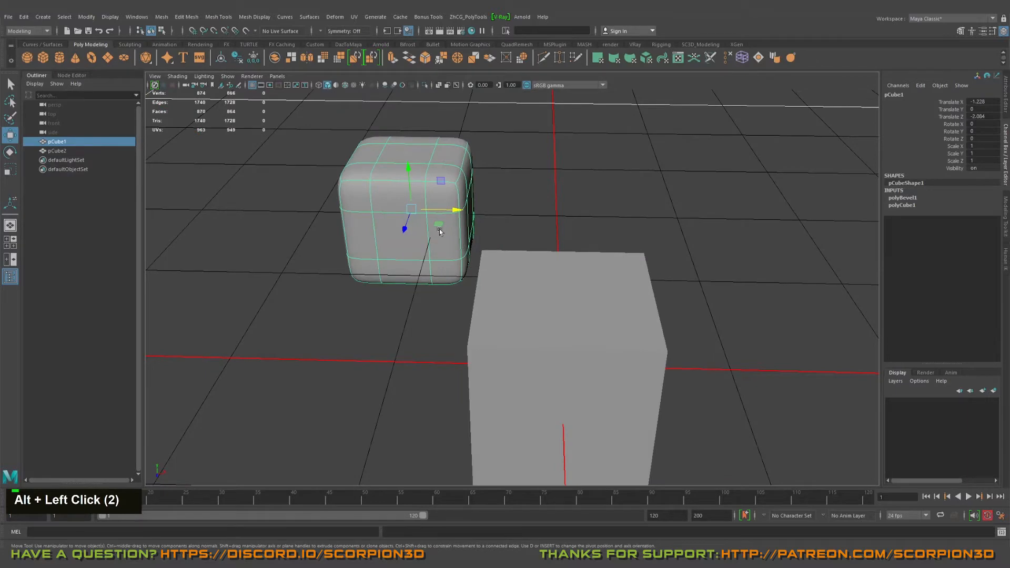
{"action": "middle_click_drag", "start_coordinate": [439, 232], "coordinate": [424, 216], "text": "alt"}
{"action": "right_click_drag", "start_coordinate": [475, 208], "coordinate": [453, 195], "text": "alt"}
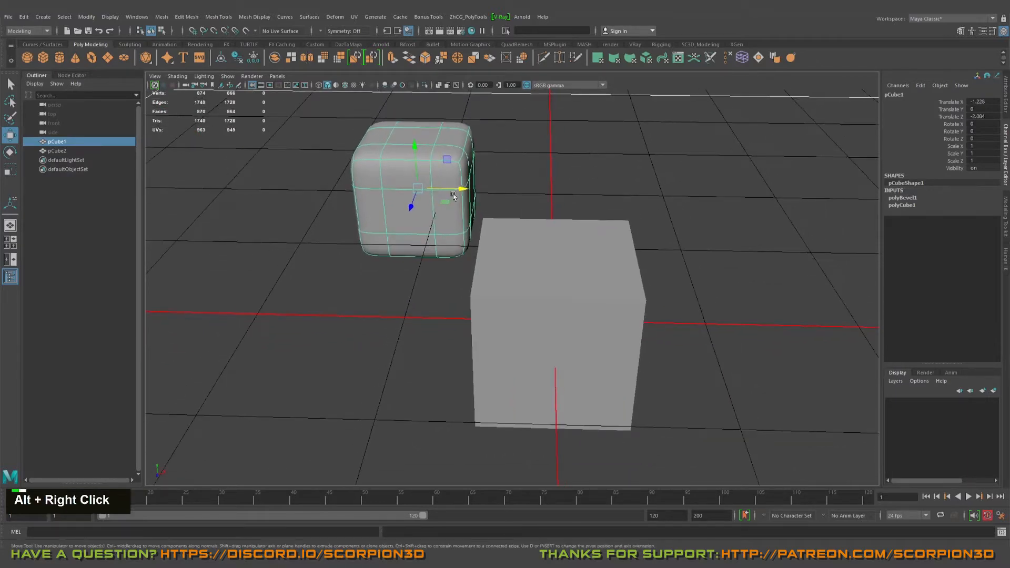
{"action": "left_click_drag", "start_coordinate": [498, 230], "coordinate": [488, 264], "text": "alt"}
{"action": "right_click_drag", "start_coordinate": [488, 264], "coordinate": [503, 279], "text": "alt"}
{"action": "left_click_drag", "start_coordinate": [503, 279], "coordinate": [491, 225], "text": "alt"}
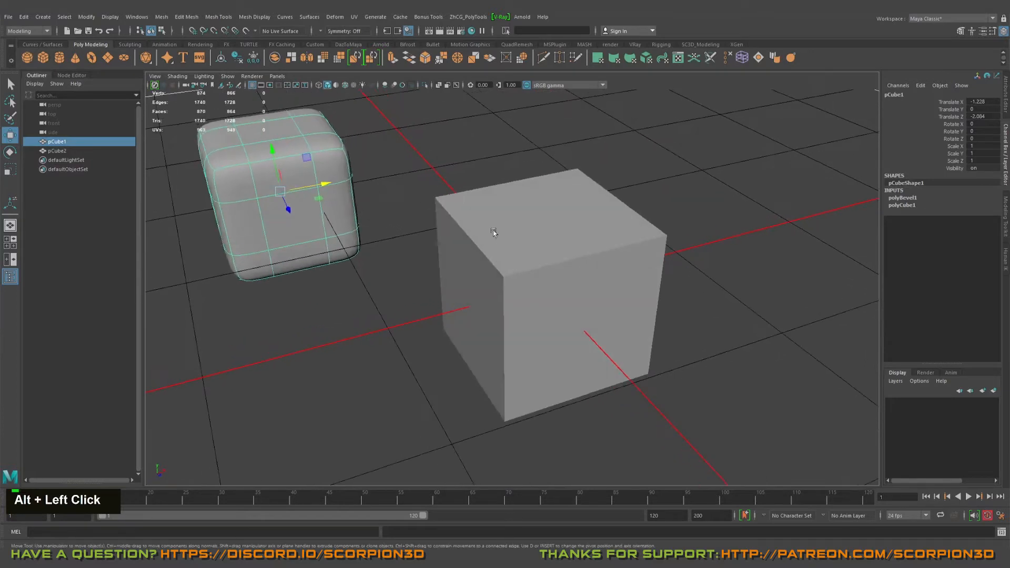
{"action": "left_click", "coordinate": [515, 263]}
{"action": "middle_click_drag", "start_coordinate": [515, 263], "coordinate": [630, 350], "text": "alt"}
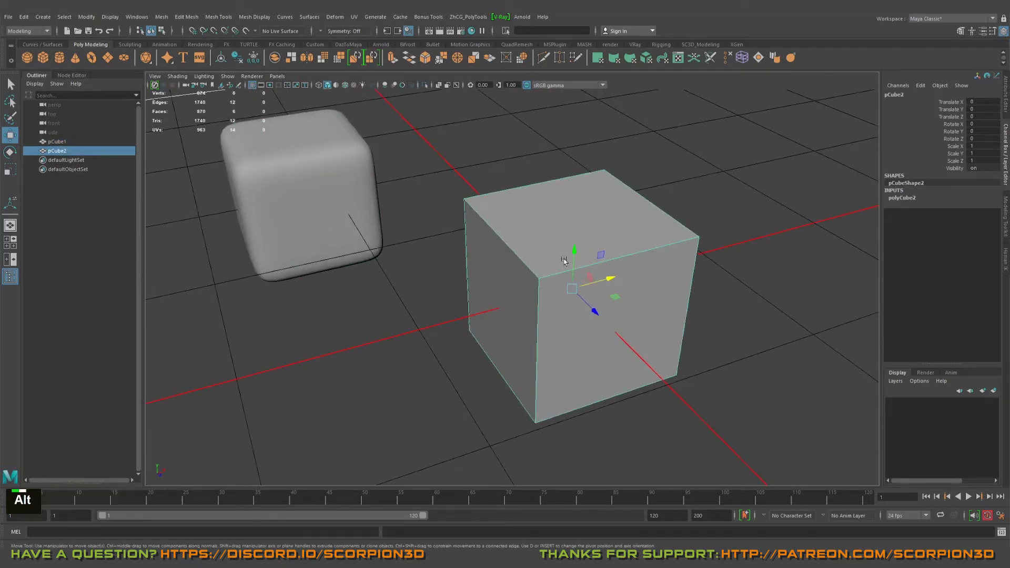
{"action": "left_click_drag", "start_coordinate": [569, 256], "coordinate": [561, 268], "text": "alt"}
{"action": "right_click_drag", "start_coordinate": [561, 269], "coordinate": [553, 280], "text": "alt"}
{"action": "middle_click_drag", "start_coordinate": [553, 280], "coordinate": [537, 263], "text": "alt"}
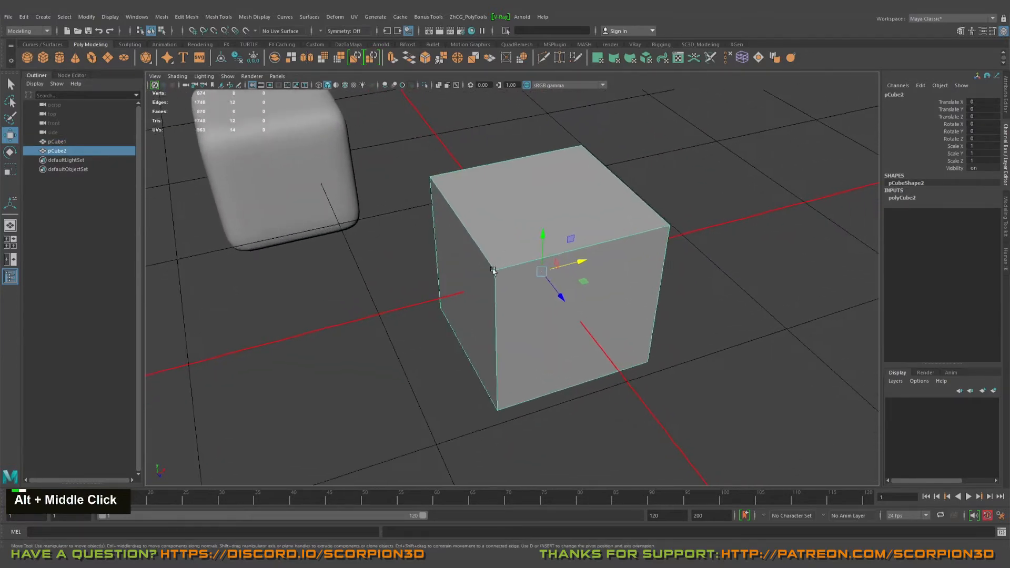
{"action": "left_click_drag", "start_coordinate": [537, 263], "coordinate": [523, 245], "text": "alt"}
Display the plain cube at the origin in smooth mesh preview.
{"action": "right_click_drag", "start_coordinate": [431, 129], "coordinate": [484, 122]}
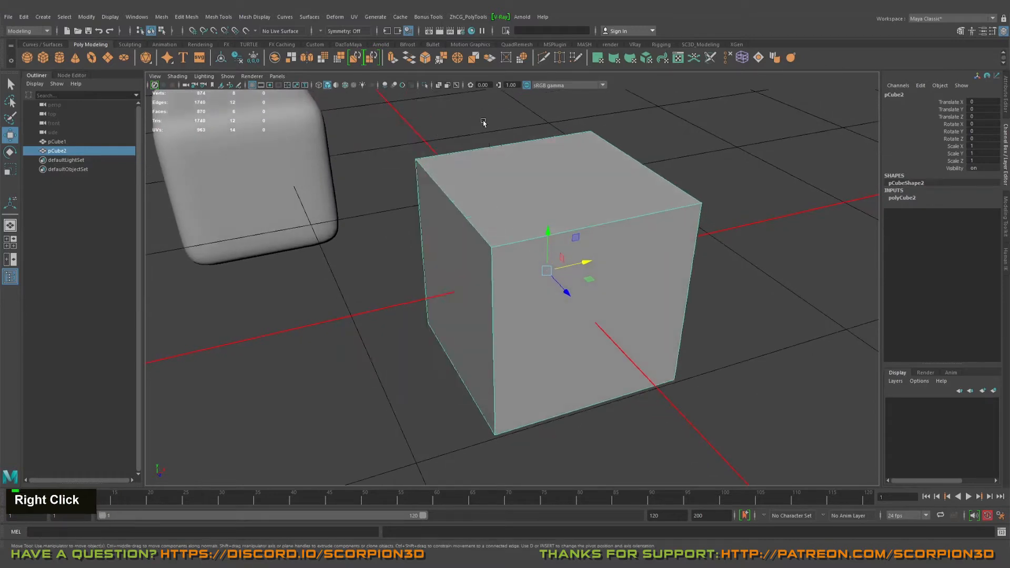
{"action": "left_click_drag", "start_coordinate": [566, 252], "coordinate": [544, 270], "text": "alt"}
{"action": "right_click_drag", "start_coordinate": [544, 270], "coordinate": [444, 151], "text": "alt"}
{"action": "left_click", "coordinate": [464, 154]}
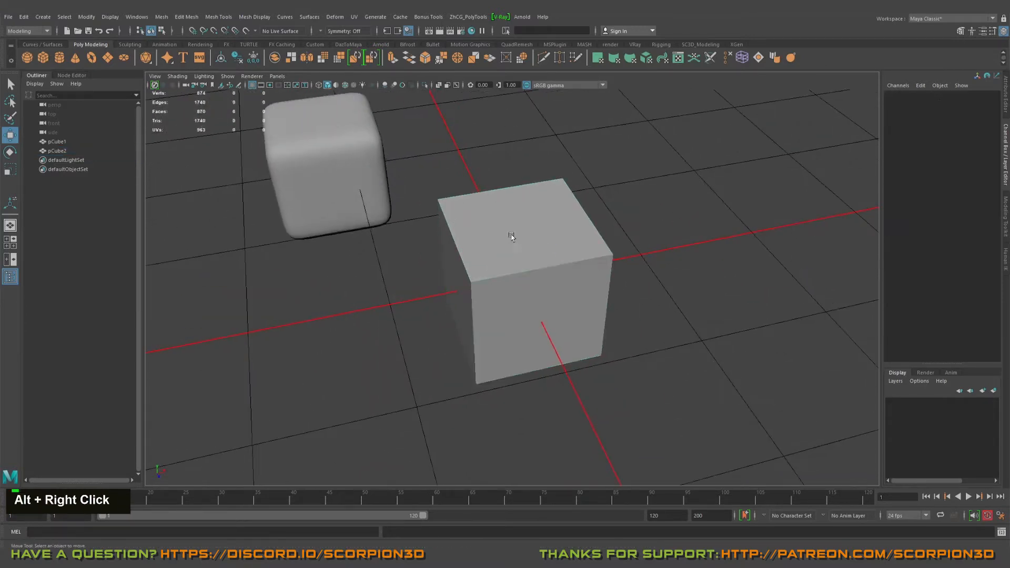
{"action": "left_click", "coordinate": [531, 268]}
{"action": "key", "text": "3"}
{"action": "left_click_drag", "start_coordinate": [537, 272], "coordinate": [509, 251], "text": "alt"}
{"action": "right_click_drag", "start_coordinate": [509, 252], "coordinate": [532, 263], "text": "alt"}
{"action": "left_click_drag", "start_coordinate": [531, 263], "coordinate": [610, 273], "text": "alt"}
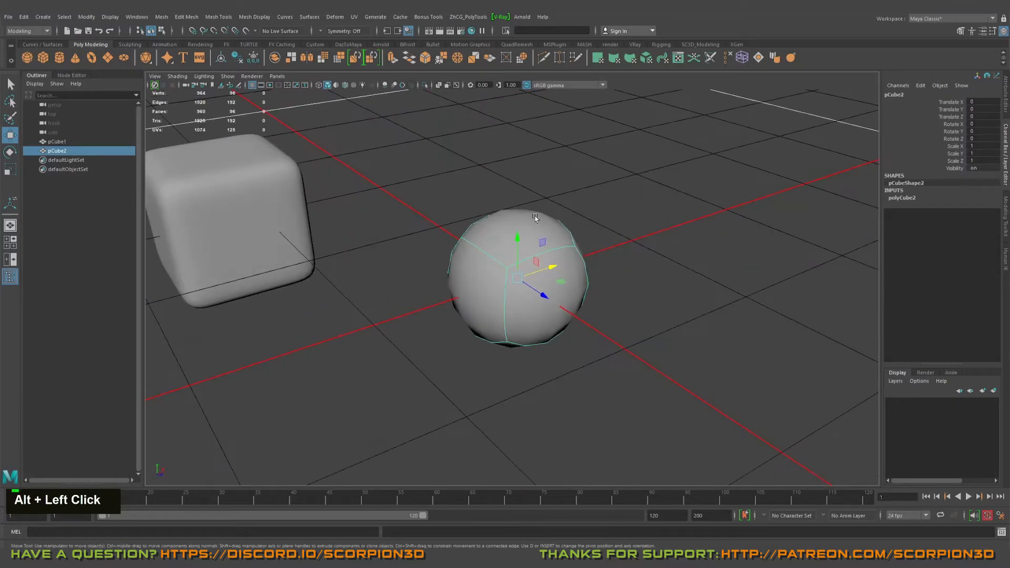
{"action": "left_click_drag", "start_coordinate": [429, 199], "coordinate": [440, 195], "text": "alt"}
Add the Crease Tool to the Poly Modeling shelf.
{"action": "left_click", "coordinate": [186, 17]}
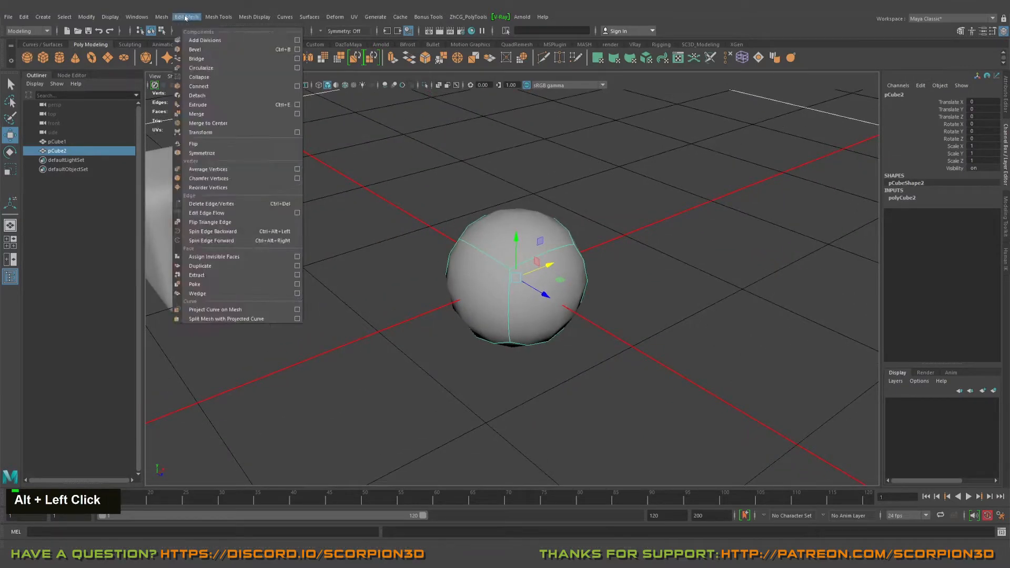
{"action": "mouse_move", "coordinate": [219, 17]}
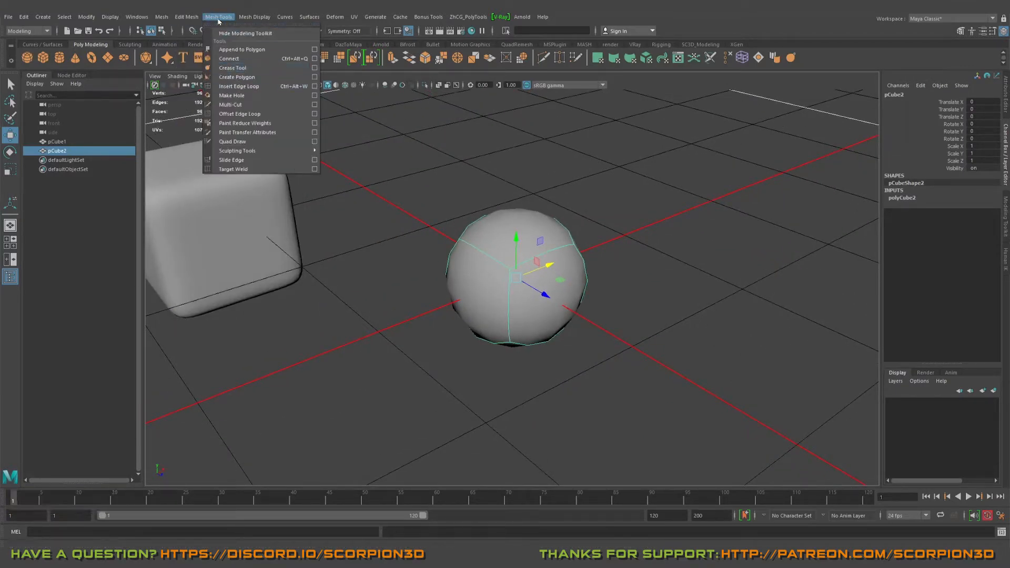
{"action": "key", "text": "shift"}
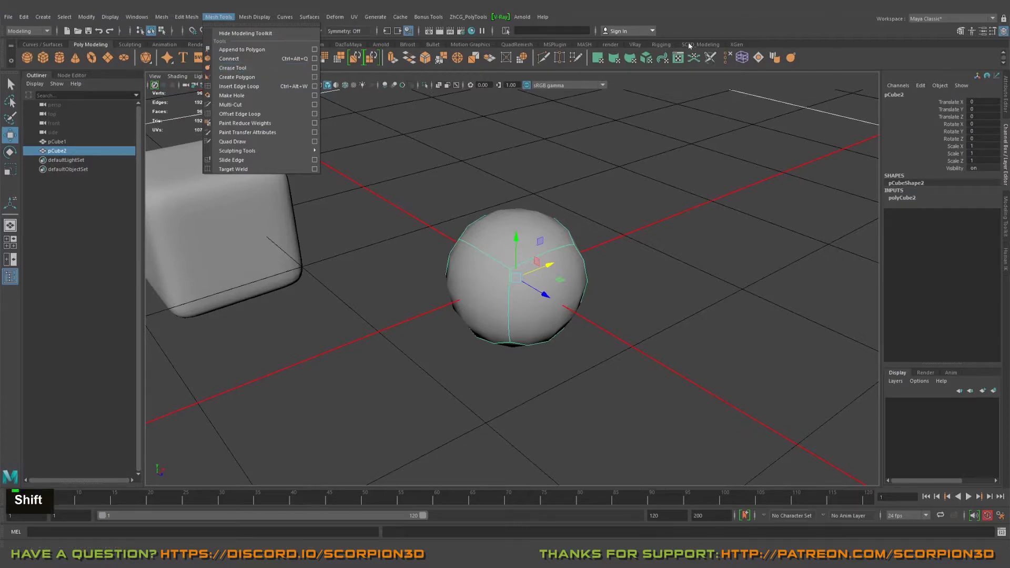
{"action": "key", "text": "ctrl+shift"}
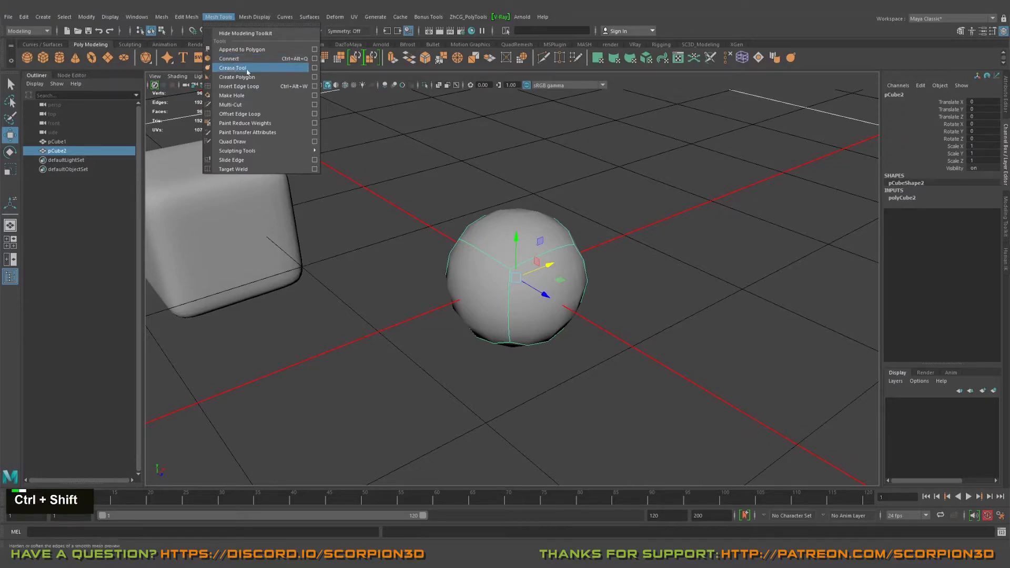
{"action": "left_click", "coordinate": [239, 68], "text": "ctrl+shift"}
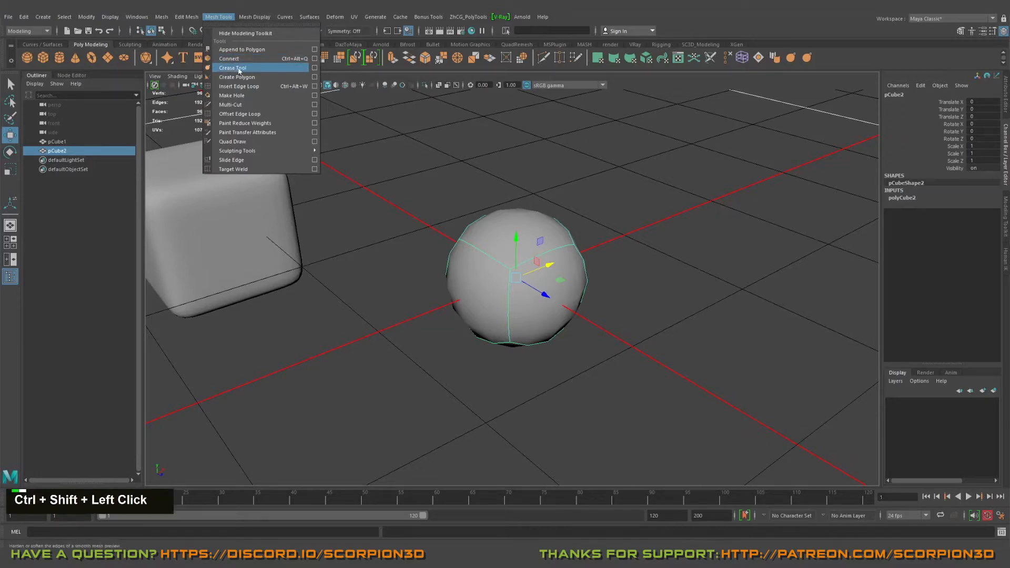
Crease the four edges around the second cube's top face with the Crease Tool to sharpen its upper rim.
{"action": "left_click", "coordinate": [808, 58]}
{"action": "right_click_drag", "start_coordinate": [420, 244], "coordinate": [505, 315], "text": "alt"}
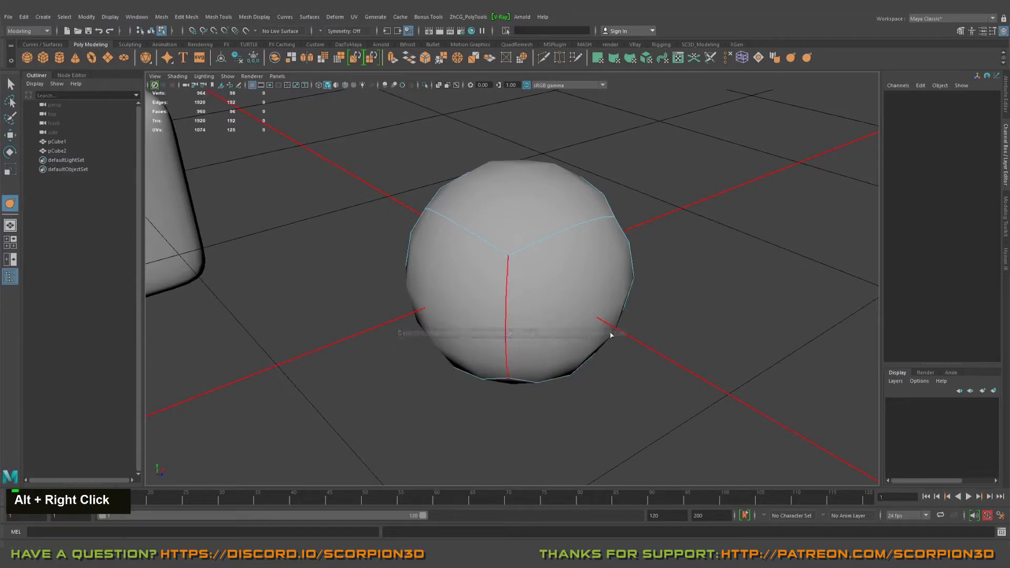
{"action": "left_click_drag", "start_coordinate": [692, 316], "coordinate": [569, 315], "text": "alt"}
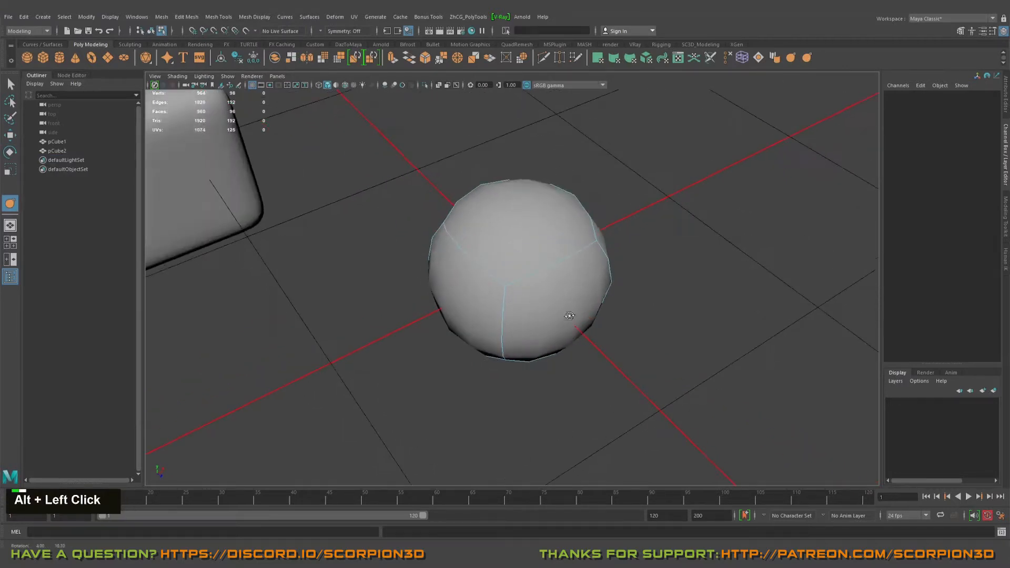
{"action": "left_click", "coordinate": [558, 266]}
{"action": "left_click", "coordinate": [468, 257], "text": "shift"}
{"action": "left_click", "coordinate": [578, 198], "text": "shift"}
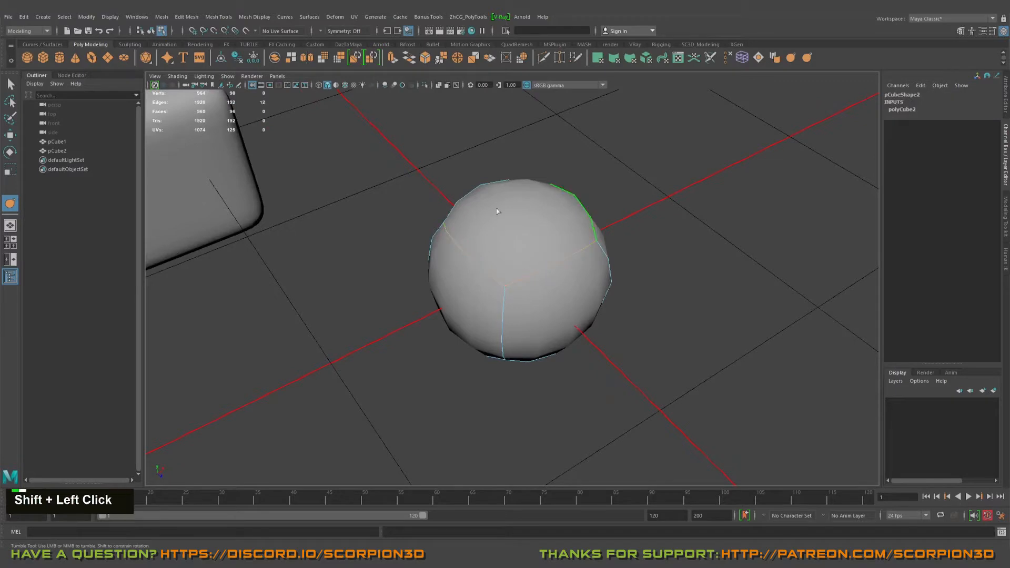
{"action": "left_click_drag", "start_coordinate": [381, 185], "coordinate": [437, 209], "text": "alt"}
{"action": "left_click", "coordinate": [564, 247], "text": "shift"}
{"action": "left_click_drag", "start_coordinate": [716, 227], "coordinate": [633, 282], "text": "alt"}
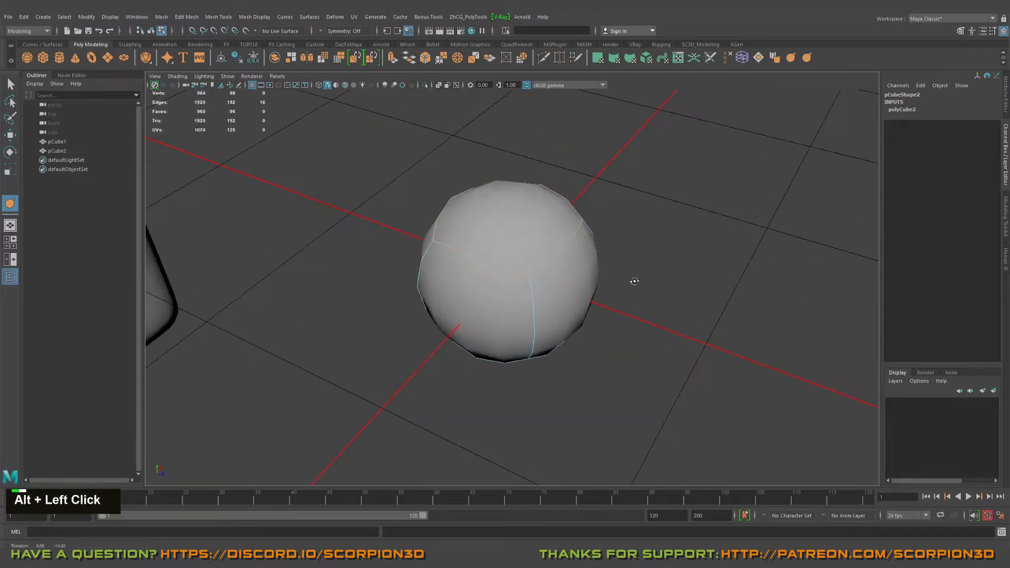
{"action": "middle_click_drag", "start_coordinate": [659, 182], "coordinate": [821, 164]}
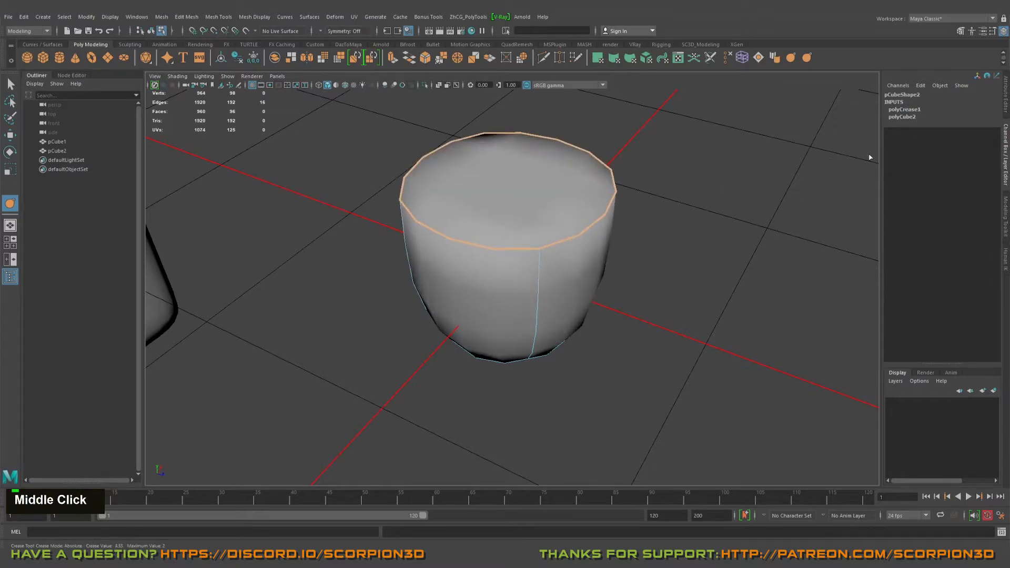
Lower and raise the crease value of the second cube's top edges to switch the rim between rounded and sharp.
{"action": "left_click_drag", "start_coordinate": [870, 157], "coordinate": [742, 165], "text": "alt"}
{"action": "middle_click_drag", "start_coordinate": [796, 179], "coordinate": [667, 195]}
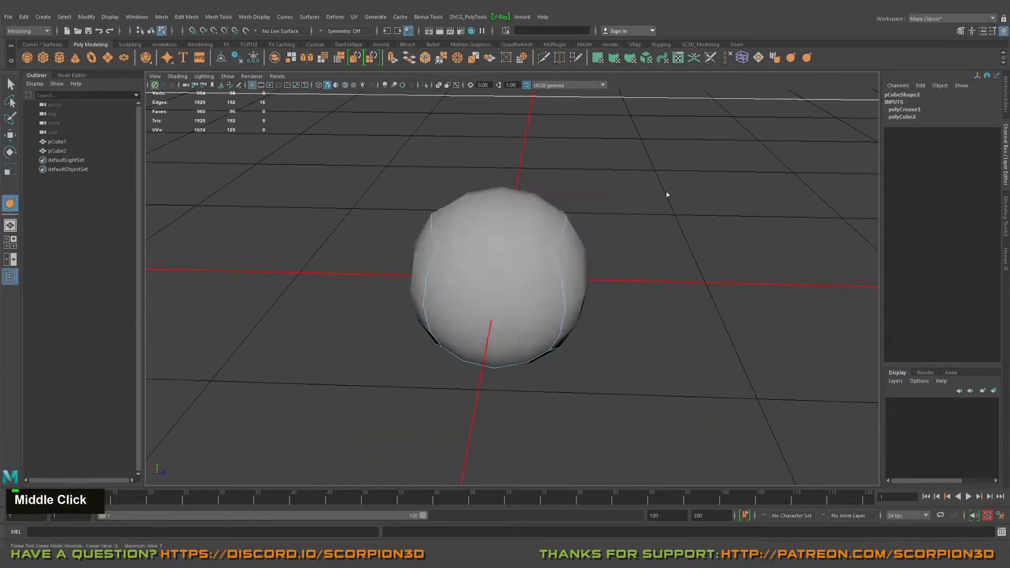
{"action": "middle_click_drag", "start_coordinate": [456, 216], "coordinate": [838, 185]}
Crease all edges of the second cube with the Crease Tool to sharpen its whole outline, and leave the tool.
{"action": "left_click_drag", "start_coordinate": [793, 196], "coordinate": [605, 200], "text": "alt"}
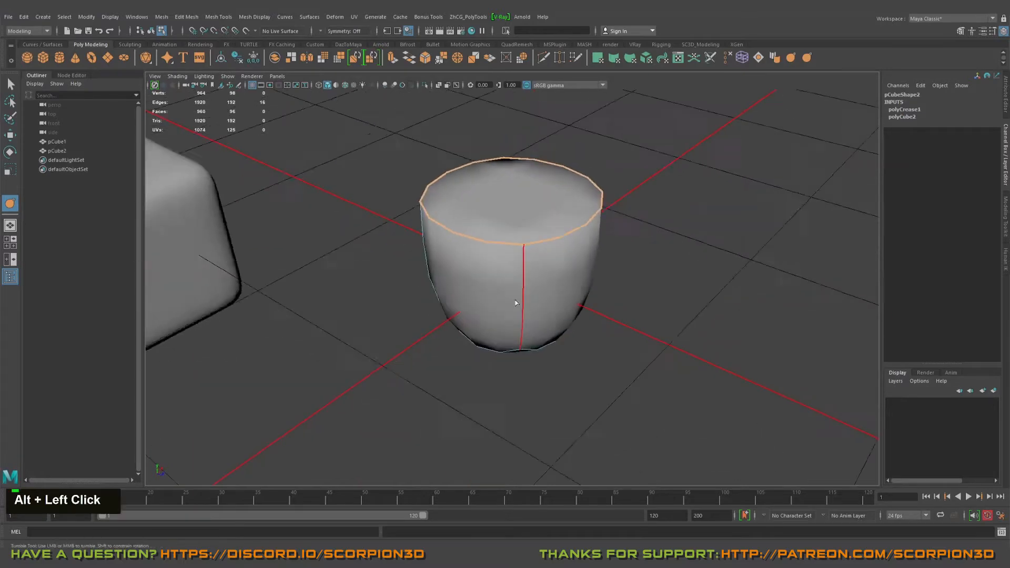
{"action": "scroll", "coordinate": [404, 170], "scroll_direction": "down", "scroll_amount": 3}
{"action": "left_click_drag", "start_coordinate": [677, 380], "coordinate": [390, 322], "text": "alt"}
{"action": "middle_click_drag", "start_coordinate": [390, 322], "coordinate": [771, 313]}
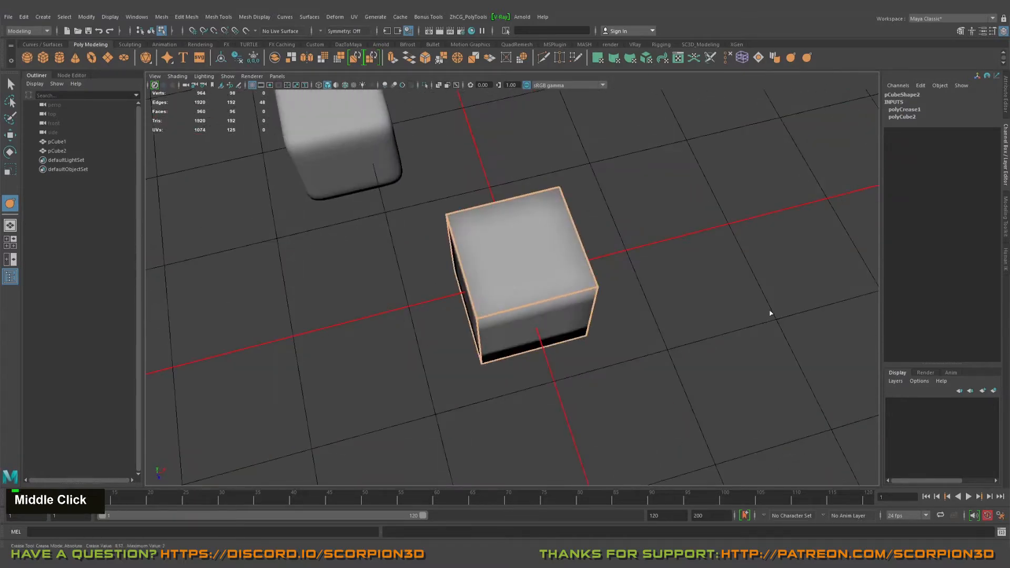
{"action": "right_click_drag", "start_coordinate": [771, 313], "coordinate": [596, 326], "text": "alt"}
{"action": "left_click_drag", "start_coordinate": [595, 326], "coordinate": [570, 286], "text": "alt"}
{"action": "key", "text": "q"}
Select the creased cube and open its polyCrease1 attributes to show the individual edge crease values.
{"action": "left_click_drag", "start_coordinate": [638, 248], "coordinate": [577, 189], "text": "alt"}
{"action": "middle_click_drag", "start_coordinate": [577, 189], "coordinate": [620, 232], "text": "alt"}
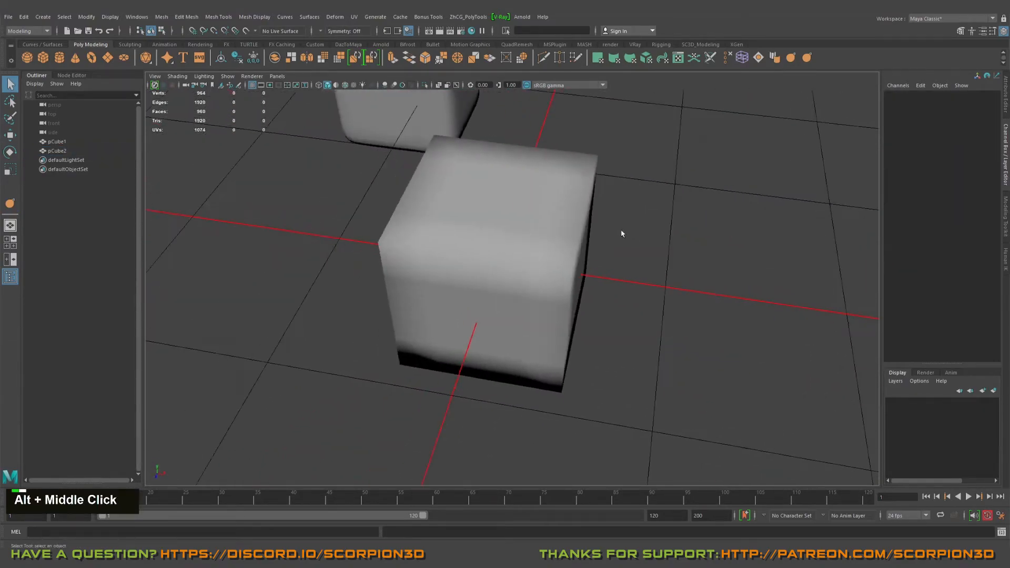
{"action": "left_click_drag", "start_coordinate": [620, 232], "coordinate": [558, 210], "text": "alt"}
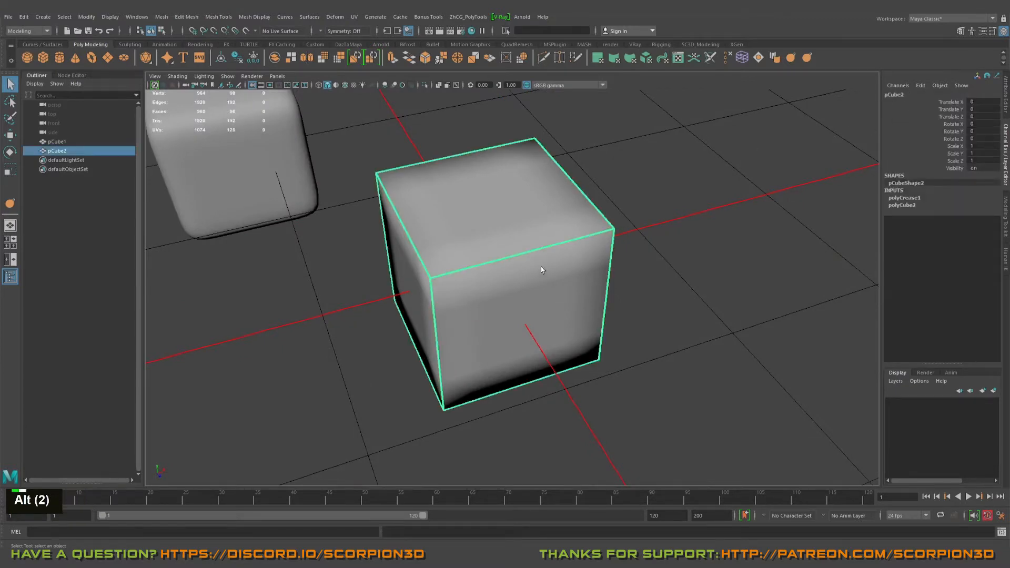
{"action": "middle_click_drag", "start_coordinate": [541, 271], "coordinate": [591, 282], "text": "alt"}
{"action": "right_click_drag", "start_coordinate": [590, 281], "coordinate": [696, 257], "text": "alt"}
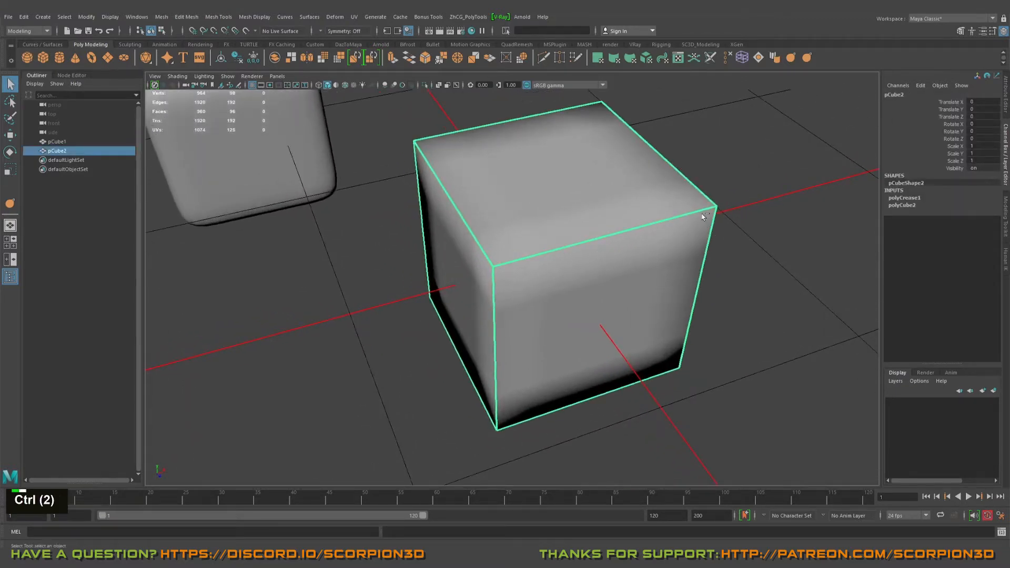
{"action": "key", "text": "ctrl+a"}
{"action": "left_click_drag", "start_coordinate": [615, 268], "coordinate": [700, 215], "text": "alt"}
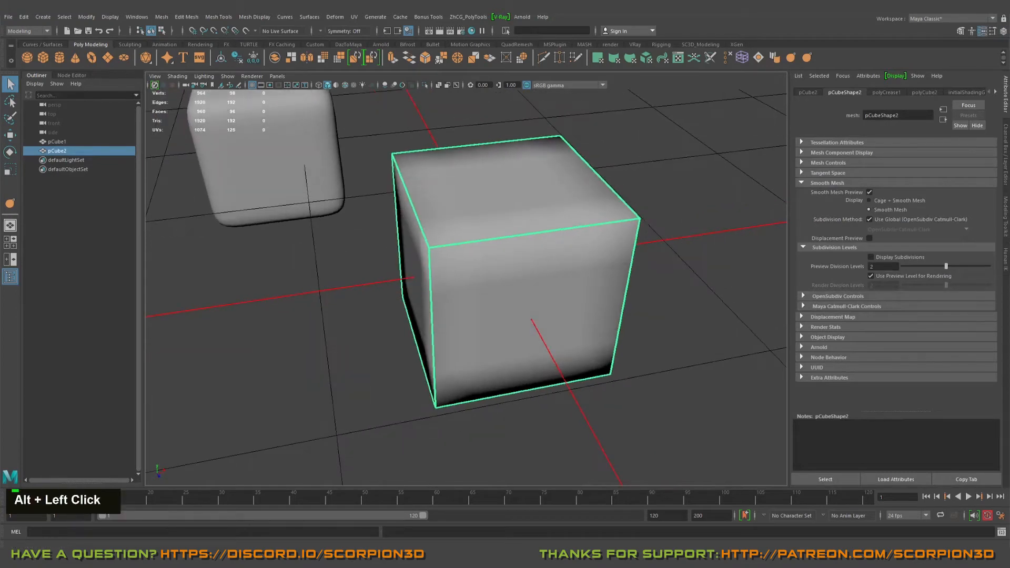
{"action": "left_click", "coordinate": [885, 93]}
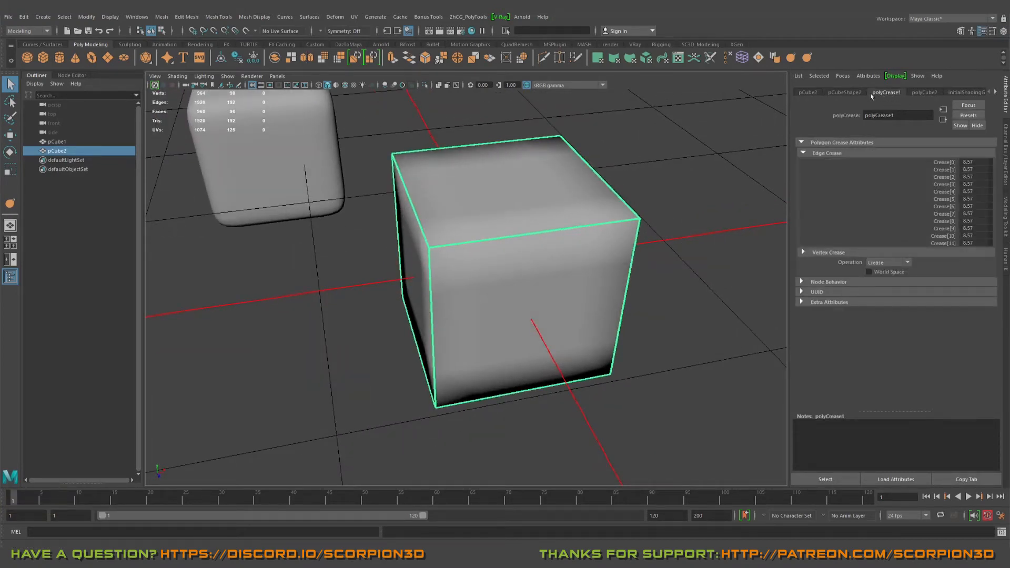
Reduce the Crease[0] value of the second cube to 0.27 so that one edge rounds off.
{"action": "mouse_move", "coordinate": [636, 247]}
{"action": "left_mouse_down", "text": "alt"}
{"action": "mouse_move", "coordinate": [586, 254]}
{"action": "mouse_move", "coordinate": [650, 245]}
{"action": "left_mouse_up", "text": "alt"}
{"action": "double_click", "coordinate": [944, 162]}
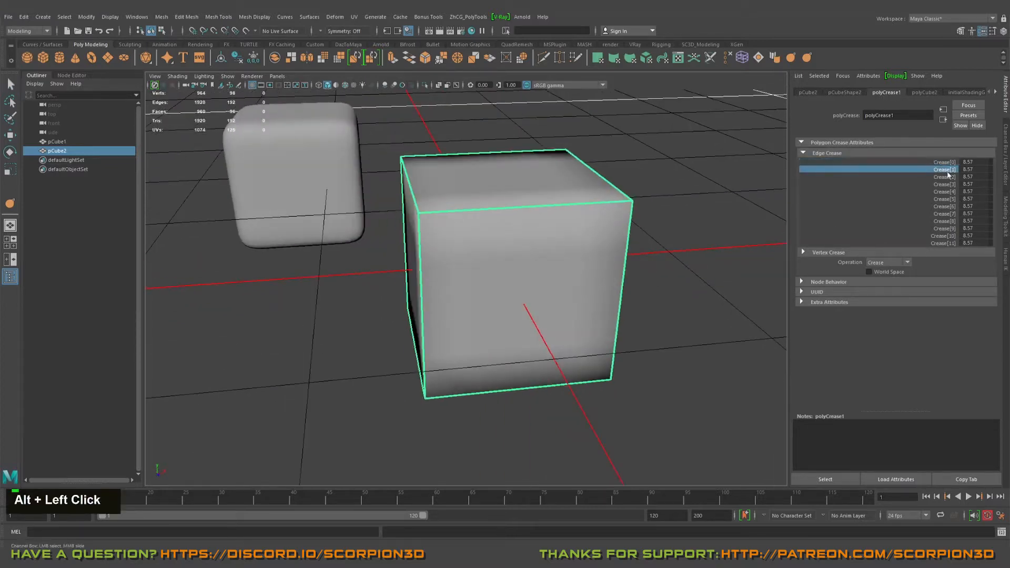
{"action": "middle_click_drag", "start_coordinate": [757, 216], "coordinate": [718, 217]}
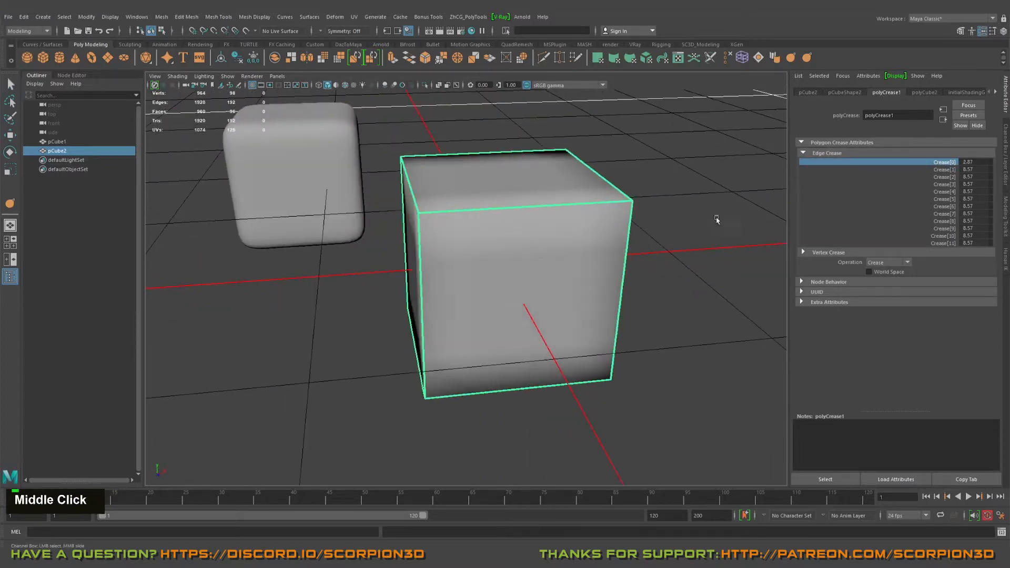
{"action": "left_click_drag", "start_coordinate": [718, 216], "coordinate": [726, 217], "text": "alt"}
{"action": "mouse_move", "coordinate": [726, 217]}
{"action": "middle_mouse_down"}
{"action": "mouse_move", "coordinate": [710, 217]}
{"action": "mouse_move", "coordinate": [741, 217]}
{"action": "mouse_move", "coordinate": [710, 217]}
{"action": "mouse_move", "coordinate": [720, 216]}
{"action": "middle_mouse_up"}
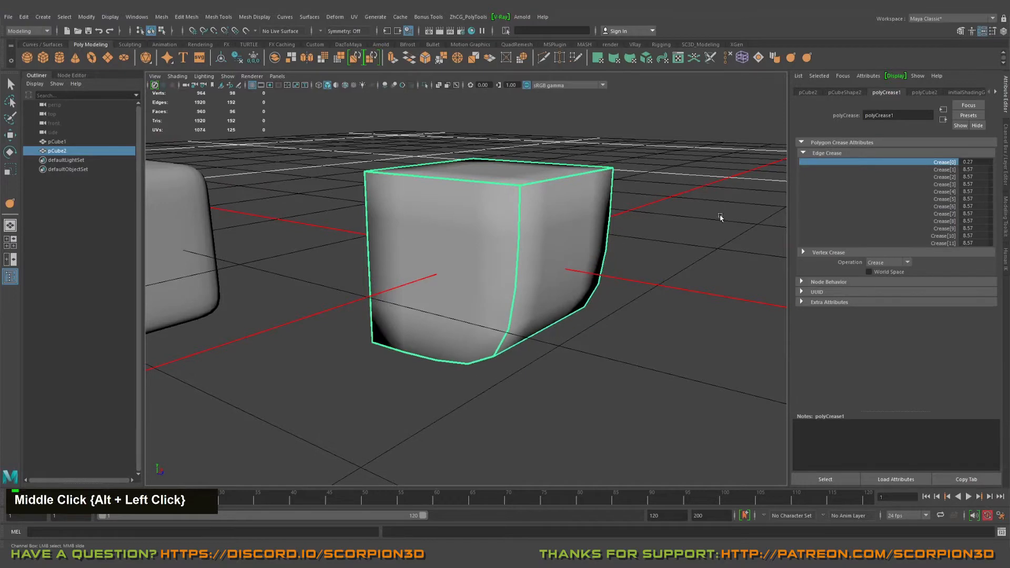
{"action": "left_click_drag", "start_coordinate": [721, 217], "coordinate": [818, 222], "text": "alt"}
Set all edge crease values, Crease[0] to Crease[11], to 1.5.
{"action": "left_click_drag", "start_coordinate": [968, 163], "coordinate": [966, 263]}
{"action": "type", "text": "1.5"}
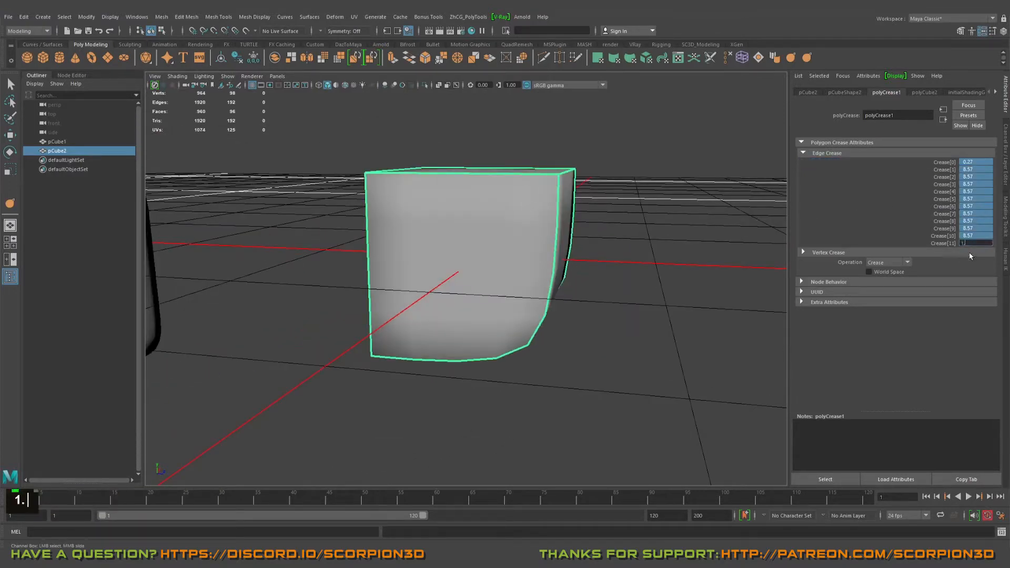
{"action": "key", "text": "Return"}
{"action": "left_click_drag", "start_coordinate": [932, 243], "coordinate": [860, 260], "text": "alt"}
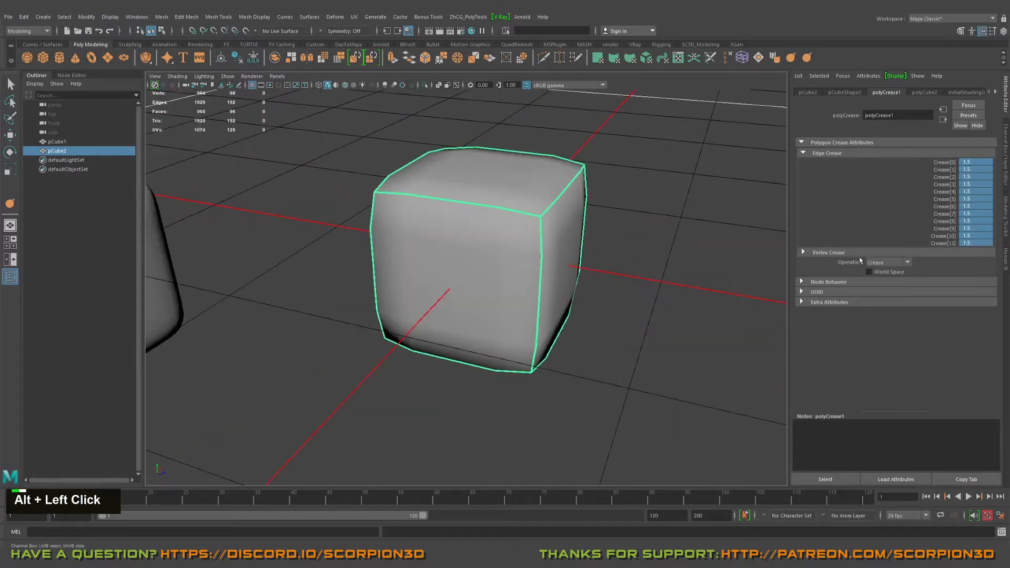
Inspect the softened edges and corners of the second cube from different angles, both deselected and selected.
{"action": "mouse_move", "coordinate": [532, 268]}
{"action": "left_mouse_down", "text": "alt"}
{"action": "mouse_move", "coordinate": [570, 273]}
{"action": "mouse_move", "coordinate": [525, 293]}
{"action": "mouse_move", "coordinate": [534, 266]}
{"action": "left_mouse_up", "text": "alt"}
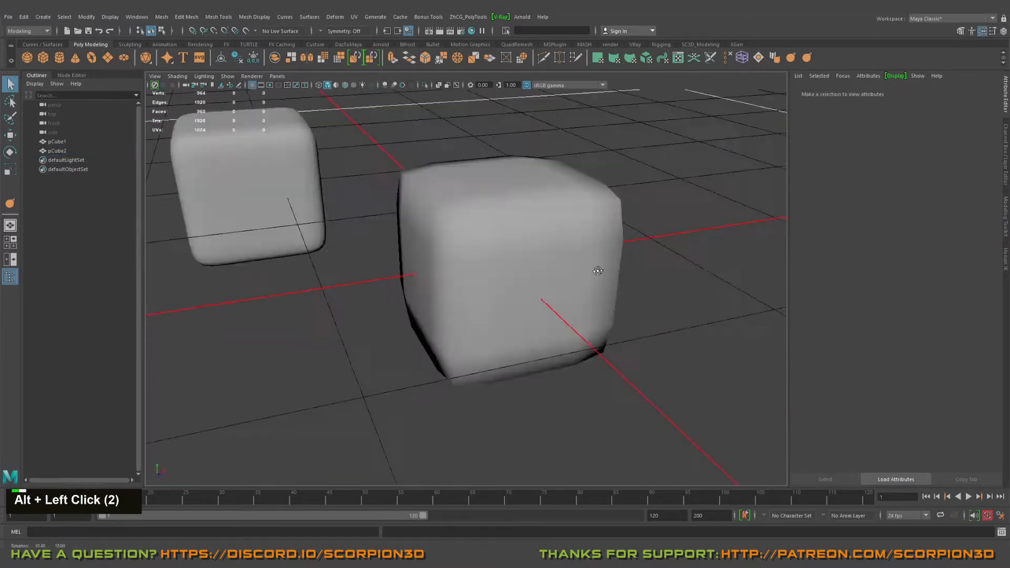
{"action": "left_click_drag", "start_coordinate": [597, 271], "coordinate": [551, 278], "text": "alt"}
{"action": "left_click", "coordinate": [530, 284]}
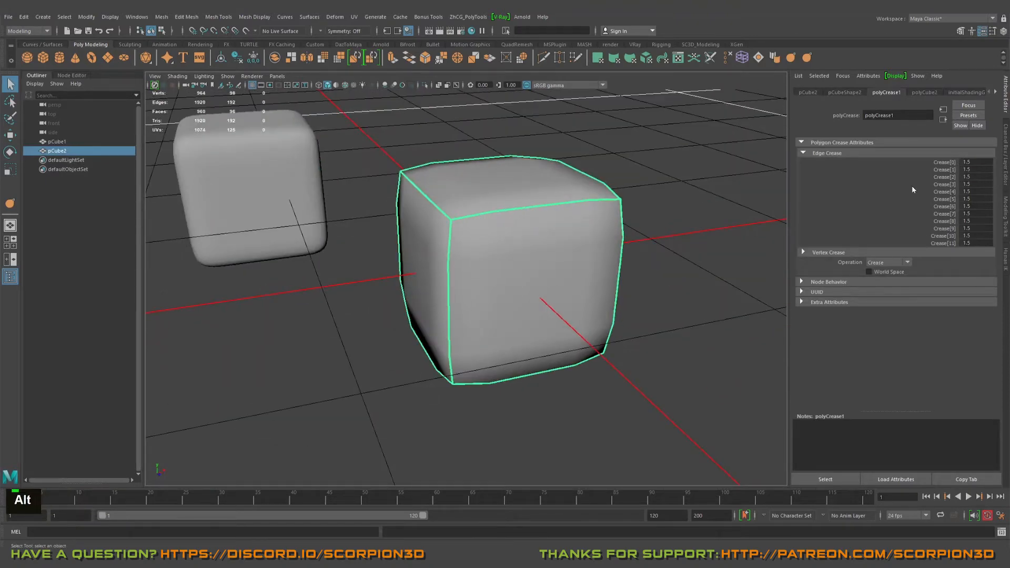
{"action": "left_click_drag", "start_coordinate": [776, 191], "coordinate": [643, 283], "text": "alt"}
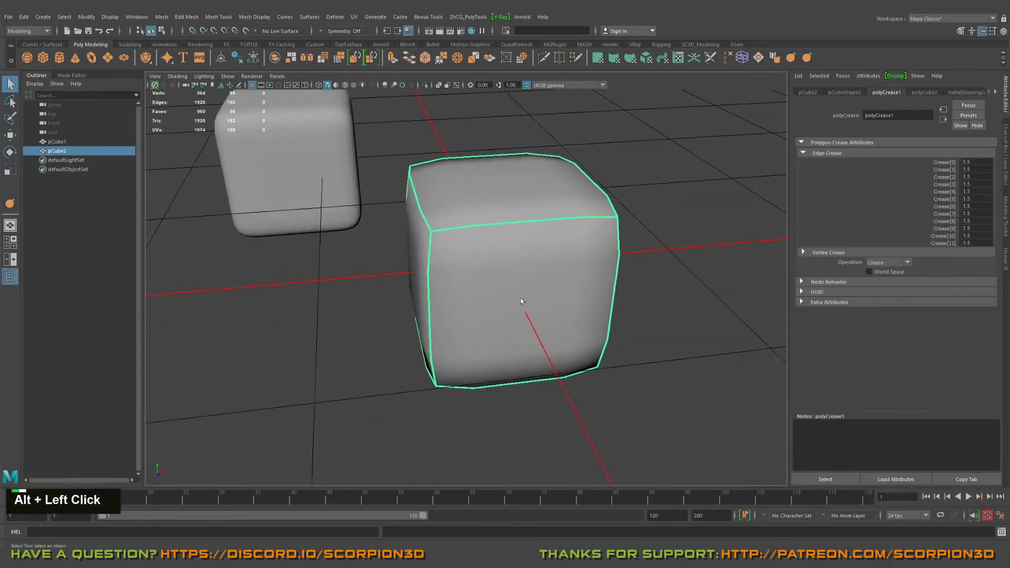
{"action": "left_click_drag", "start_coordinate": [521, 301], "coordinate": [418, 358], "text": "alt"}
{"action": "left_click_drag", "start_coordinate": [617, 333], "coordinate": [430, 301], "text": "alt"}
{"action": "left_click_drag", "start_coordinate": [489, 181], "coordinate": [575, 226], "text": "alt"}
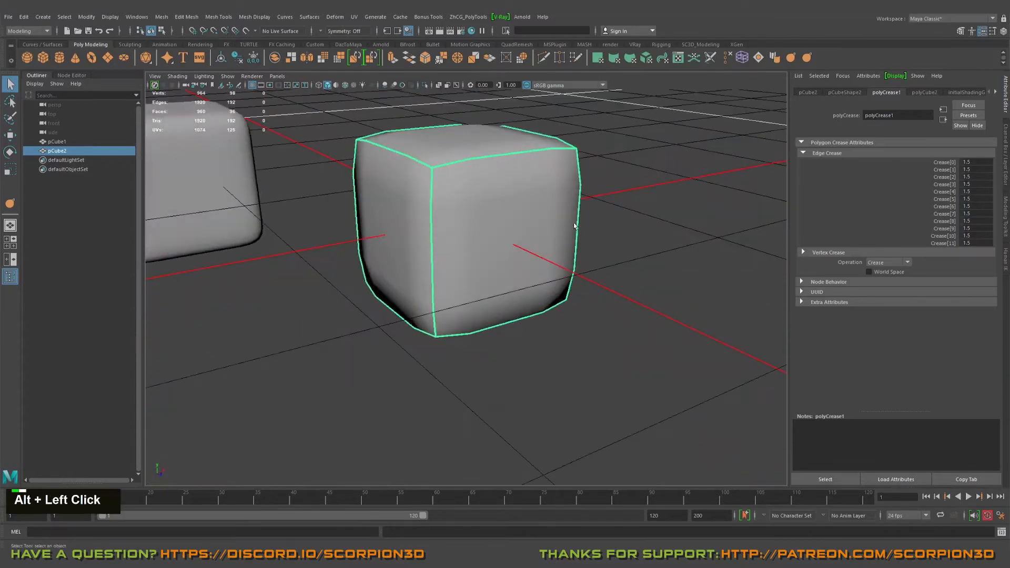
Examine the Smooth Mesh and Subdivision Levels settings of pCubeShape2 alongside the cube's faceted outline.
{"action": "left_click", "coordinate": [844, 93]}
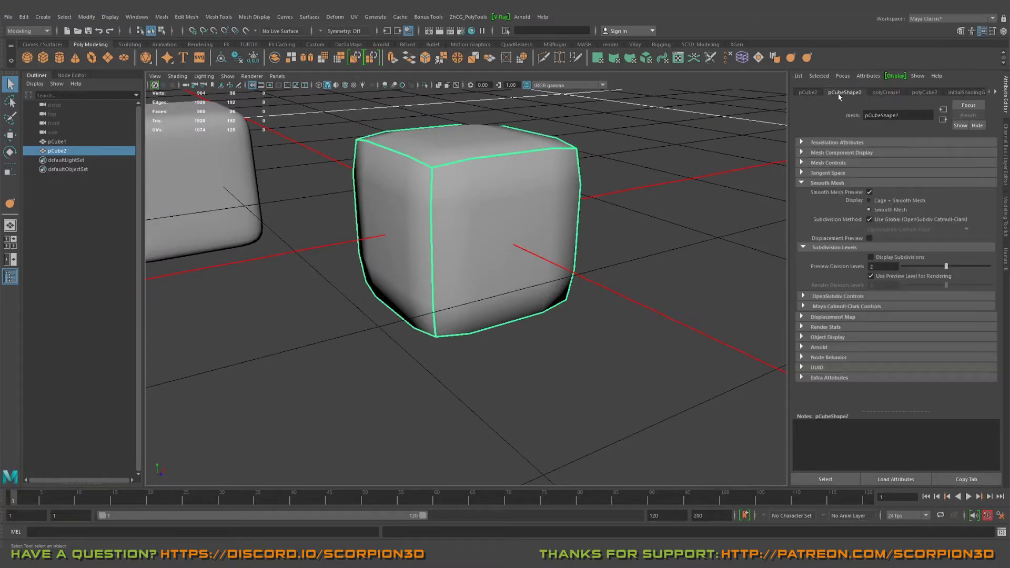
{"action": "left_click", "coordinate": [805, 93]}
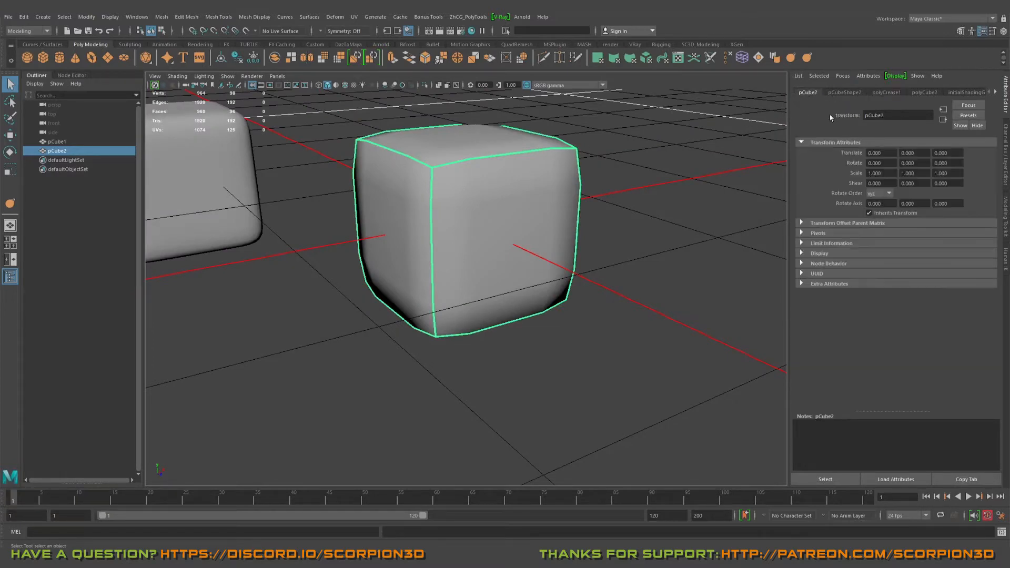
{"action": "left_click", "coordinate": [839, 93]}
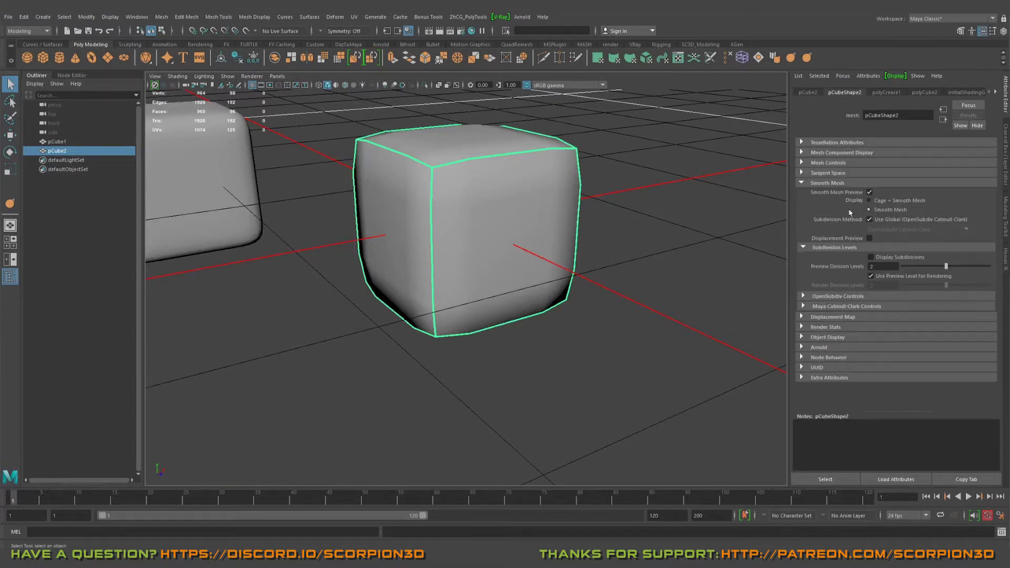
{"action": "left_click_drag", "start_coordinate": [584, 163], "coordinate": [547, 175], "text": "alt"}
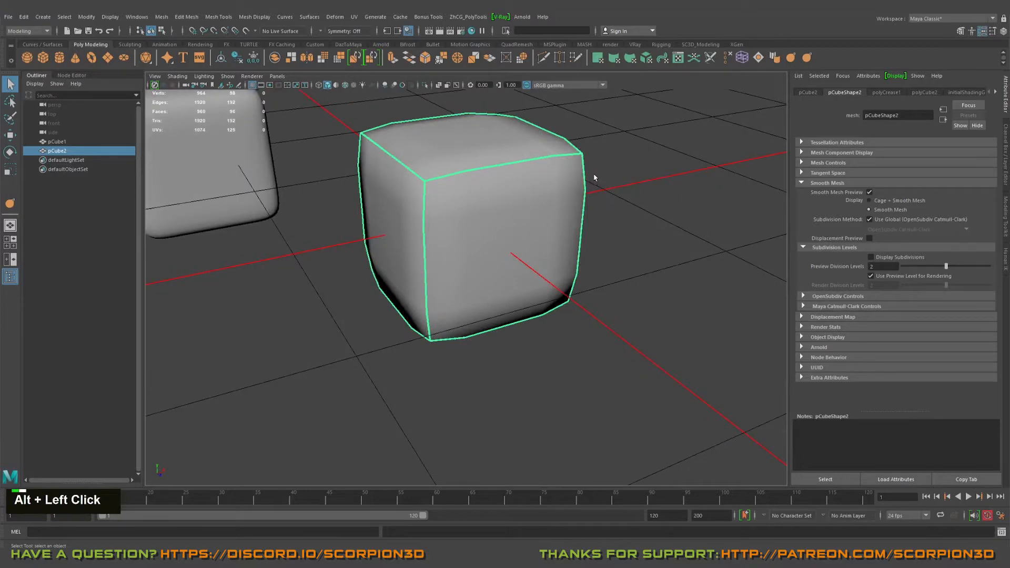
{"action": "right_click_drag", "start_coordinate": [495, 204], "coordinate": [535, 210], "text": "alt"}
{"action": "left_click_drag", "start_coordinate": [534, 210], "coordinate": [552, 200], "text": "alt"}
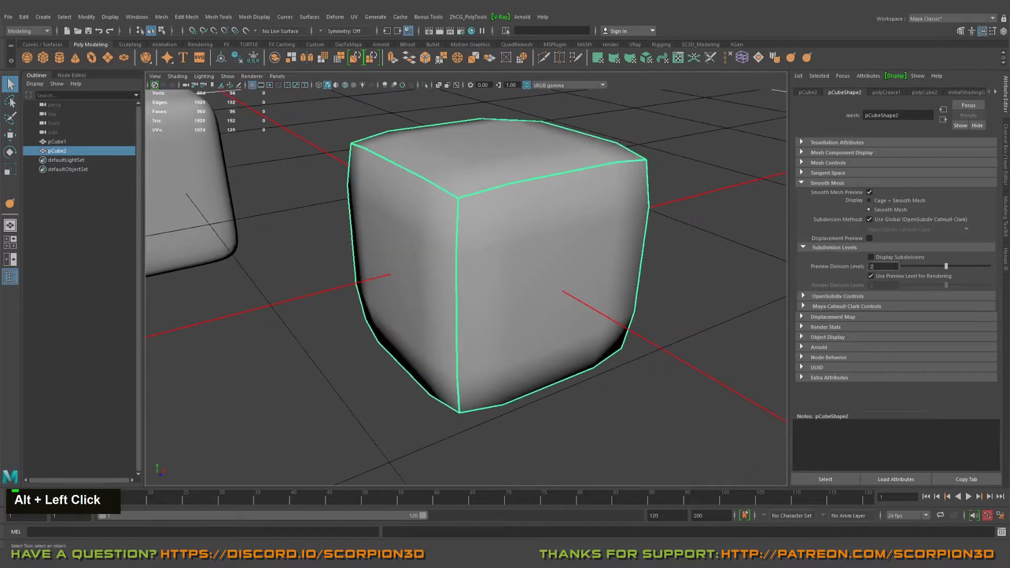
{"action": "mouse_move", "coordinate": [578, 248]}
{"action": "left_mouse_down", "text": "alt"}
{"action": "mouse_move", "coordinate": [541, 232]}
{"action": "mouse_move", "coordinate": [576, 245]}
{"action": "left_mouse_up", "text": "alt"}
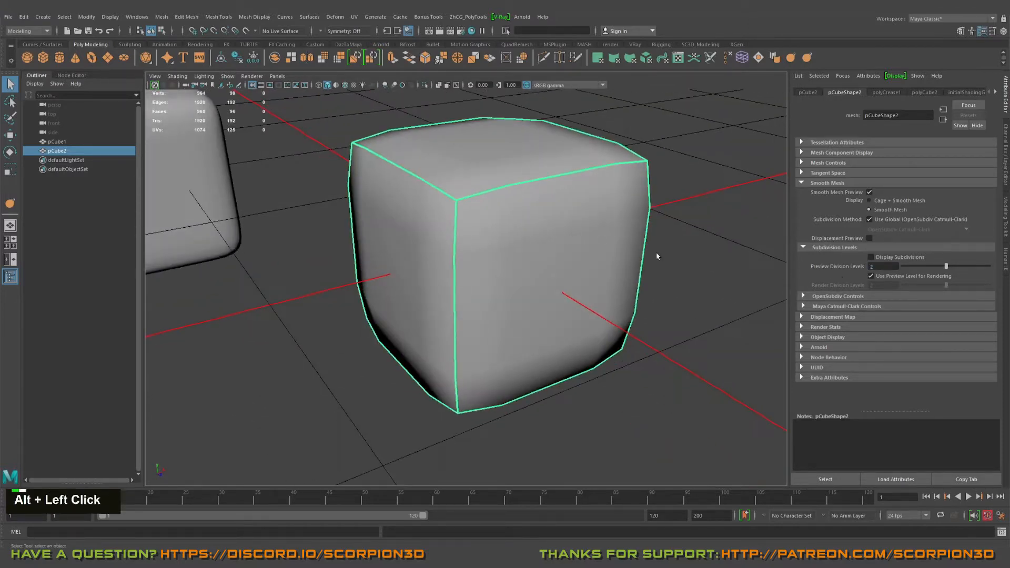
{"action": "middle_click_drag", "start_coordinate": [408, 199], "coordinate": [286, 168], "text": "alt"}
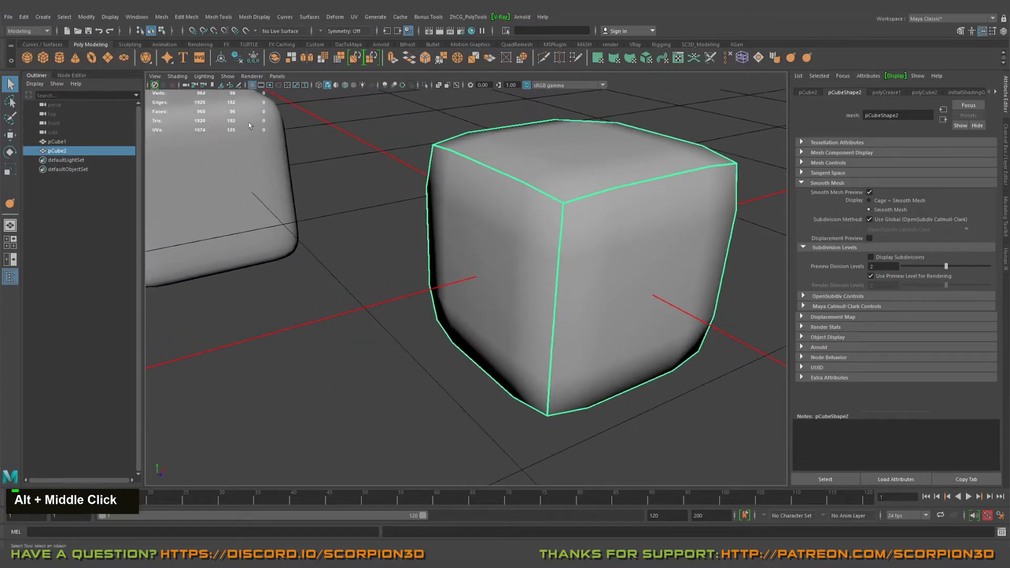
Locate the Poly Count option among the heads-up display settings.
{"action": "left_click", "coordinate": [110, 17]}
{"action": "mouse_move", "coordinate": [184, 51]}
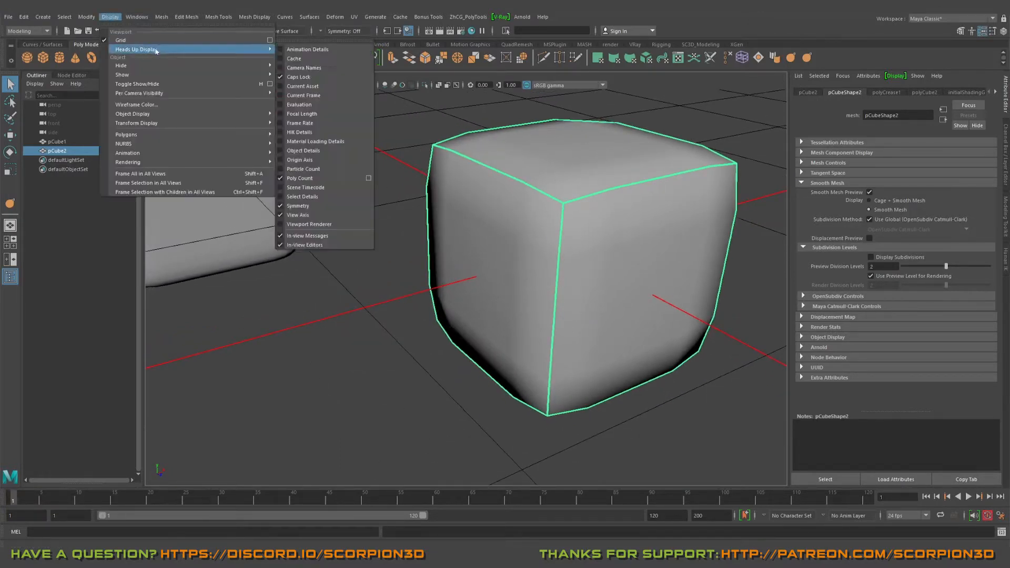
{"action": "left_click", "coordinate": [297, 178]}
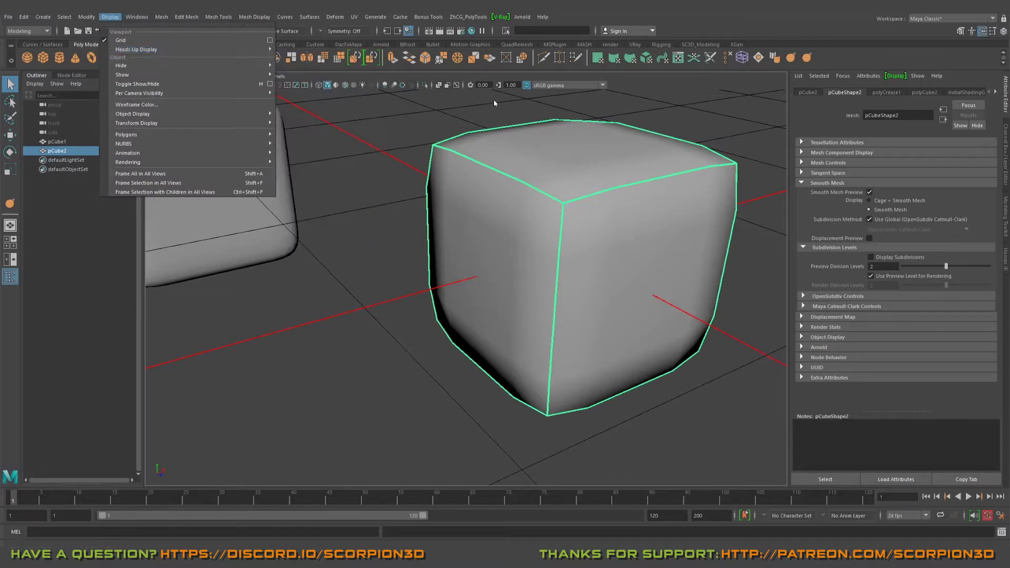
{"action": "left_click", "coordinate": [212, 108]}
{"action": "left_click", "coordinate": [548, 195]}
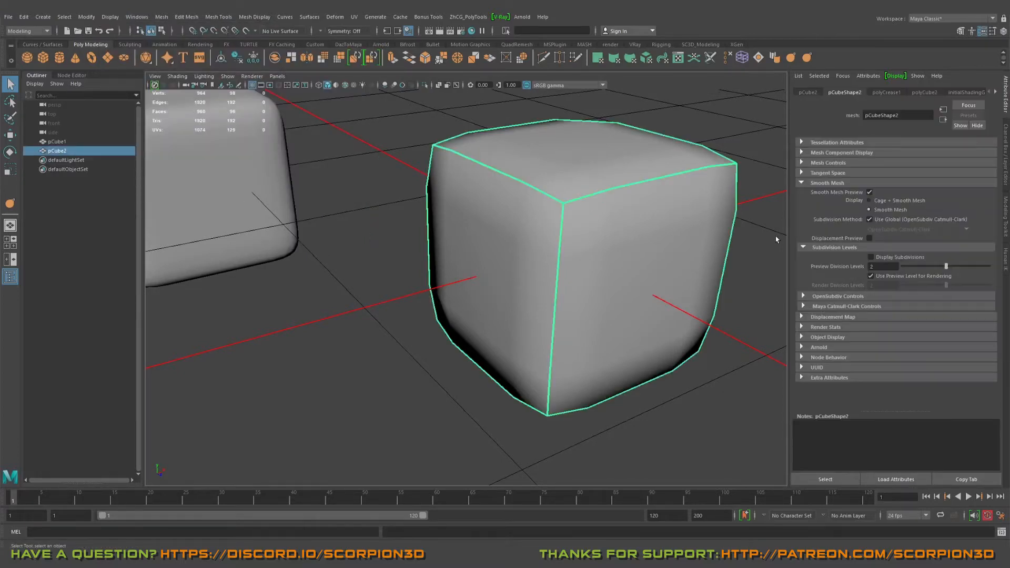
Turn on Display Subdivisions for the second cube to show its smoothed mesh wireframe.
{"action": "middle_click_drag", "start_coordinate": [530, 226], "coordinate": [532, 231], "text": "alt"}
{"action": "left_click_drag", "start_coordinate": [532, 232], "coordinate": [500, 208], "text": "alt"}
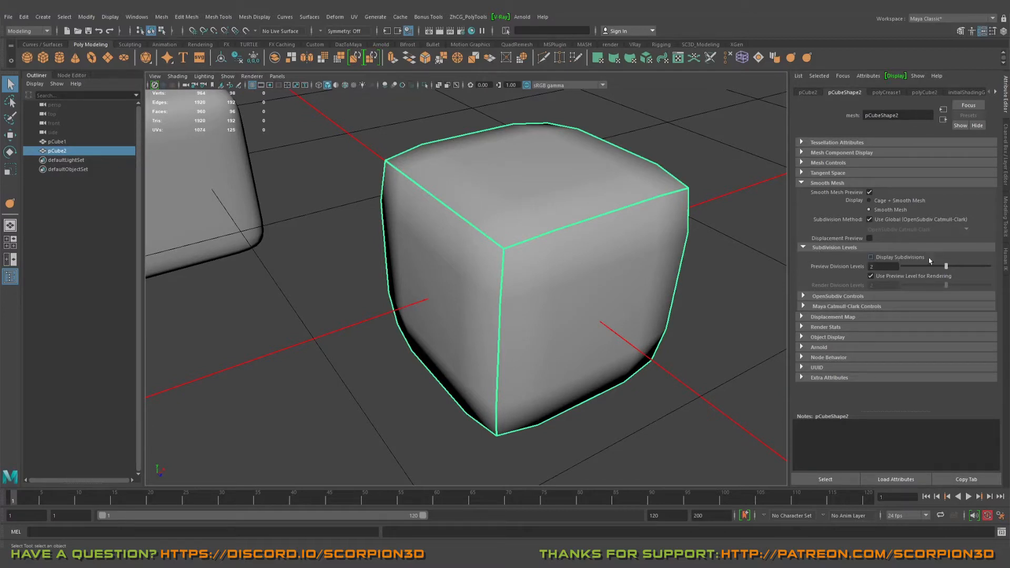
{"action": "left_click", "coordinate": [870, 258]}
{"action": "left_click_drag", "start_coordinate": [664, 279], "coordinate": [515, 235], "text": "alt"}
{"action": "middle_click_drag", "start_coordinate": [684, 269], "coordinate": [617, 239], "text": "alt"}
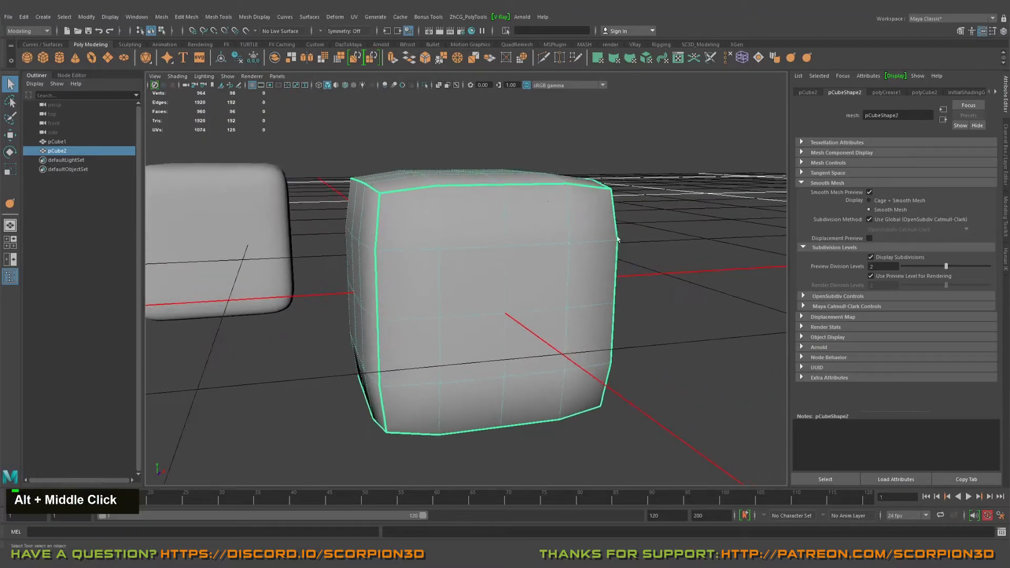
Set the second cube's Preview Division Levels to 3.
{"action": "left_click", "coordinate": [958, 270]}
{"action": "left_click_drag", "start_coordinate": [609, 347], "coordinate": [633, 322], "text": "alt"}
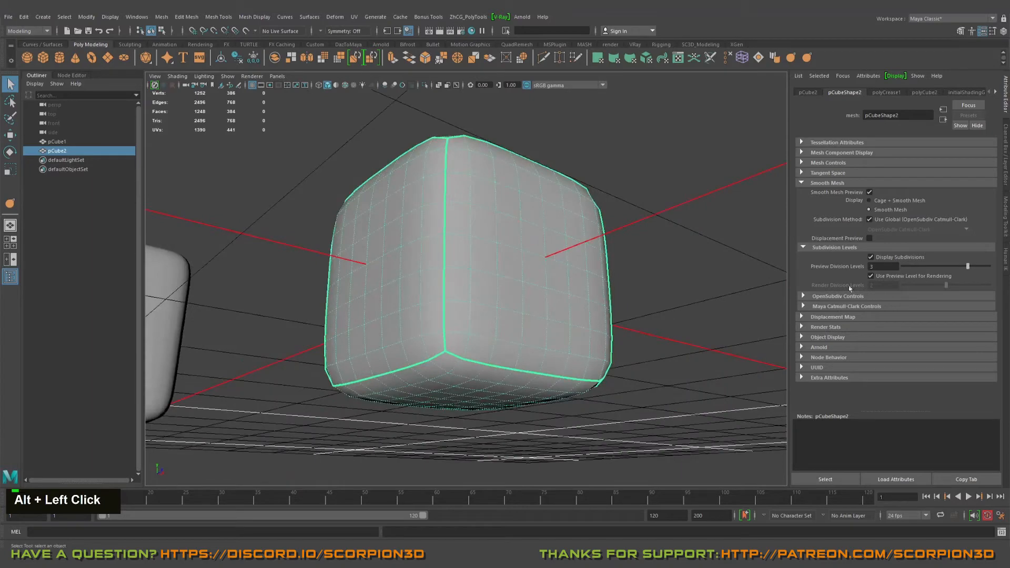
{"action": "left_click_drag", "start_coordinate": [731, 342], "coordinate": [723, 292], "text": "alt"}
{"action": "left_click_drag", "start_coordinate": [557, 328], "coordinate": [543, 365], "text": "alt"}
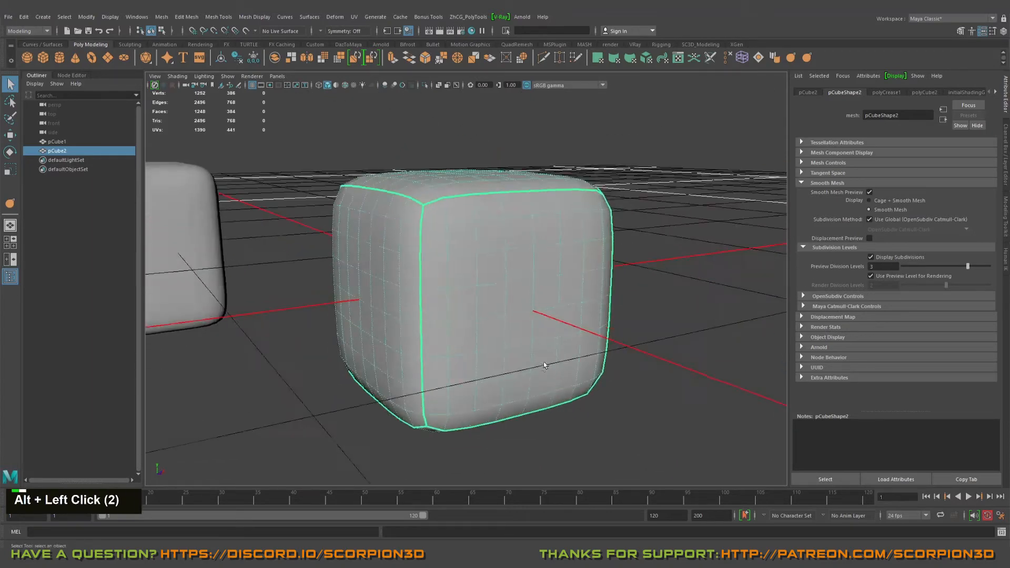
{"action": "middle_click_drag", "start_coordinate": [544, 353], "coordinate": [552, 295], "text": "alt"}
Deselect the creased cube and compare its smoothness and edge softness with the bevelled cube from several angles.
{"action": "left_click", "coordinate": [671, 266]}
{"action": "mouse_move", "coordinate": [671, 265]}
{"action": "left_mouse_down", "text": "alt"}
{"action": "mouse_move", "coordinate": [667, 284]}
{"action": "mouse_move", "coordinate": [581, 309]}
{"action": "mouse_move", "coordinate": [589, 279]}
{"action": "mouse_move", "coordinate": [670, 284]}
{"action": "left_mouse_up", "text": "alt"}
{"action": "right_click_drag", "start_coordinate": [669, 284], "coordinate": [411, 266], "text": "alt"}
{"action": "left_click_drag", "start_coordinate": [411, 266], "coordinate": [437, 298], "text": "alt"}
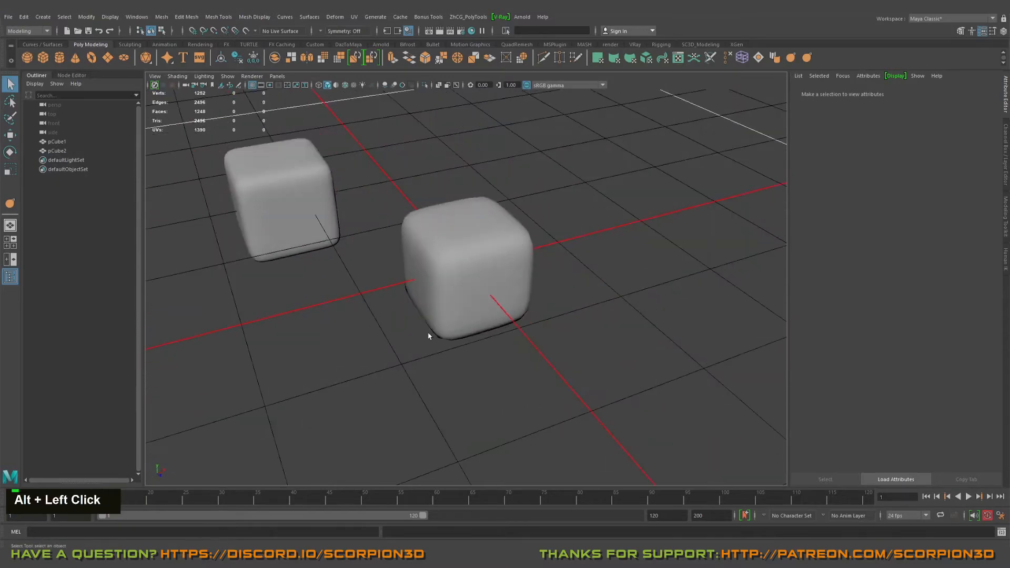
{"action": "right_click_drag", "start_coordinate": [538, 295], "coordinate": [484, 320], "text": "alt"}
{"action": "left_click_drag", "start_coordinate": [419, 358], "coordinate": [535, 323], "text": "alt"}
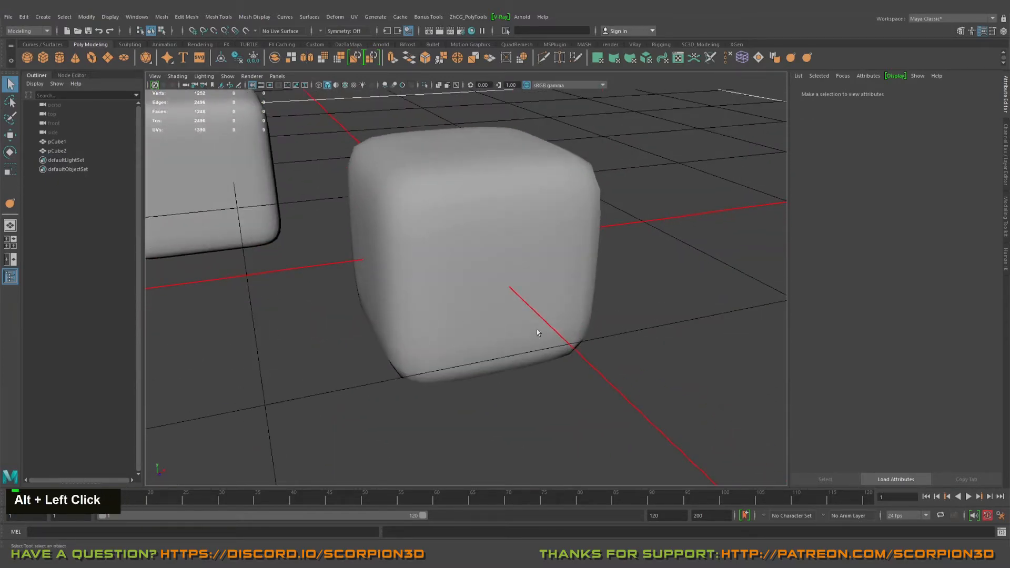
{"action": "left_click_drag", "start_coordinate": [393, 326], "coordinate": [536, 329], "text": "alt"}
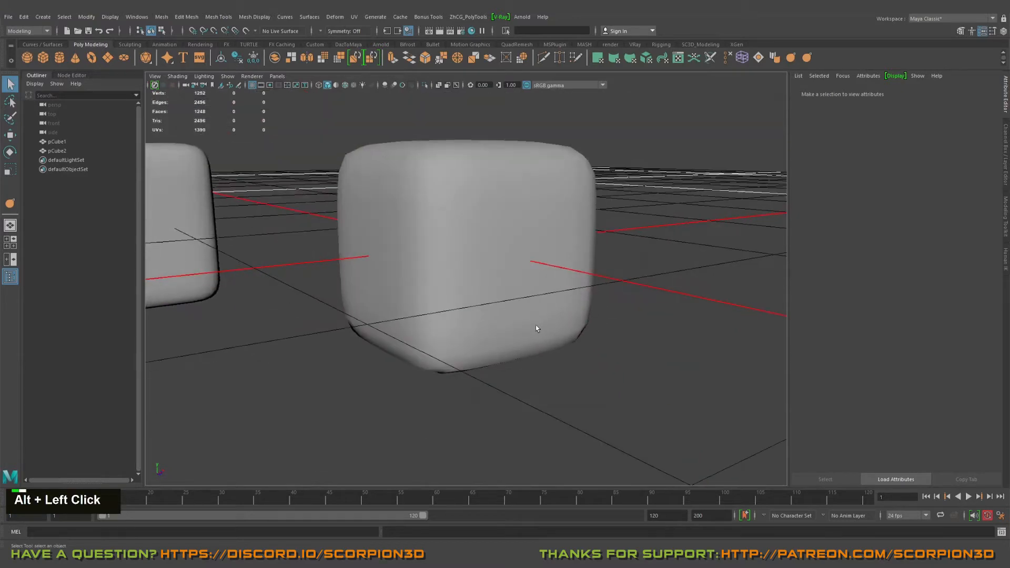
Reselect the second cube and raise its Preview Division Levels to 4.
{"action": "left_click", "coordinate": [558, 254]}
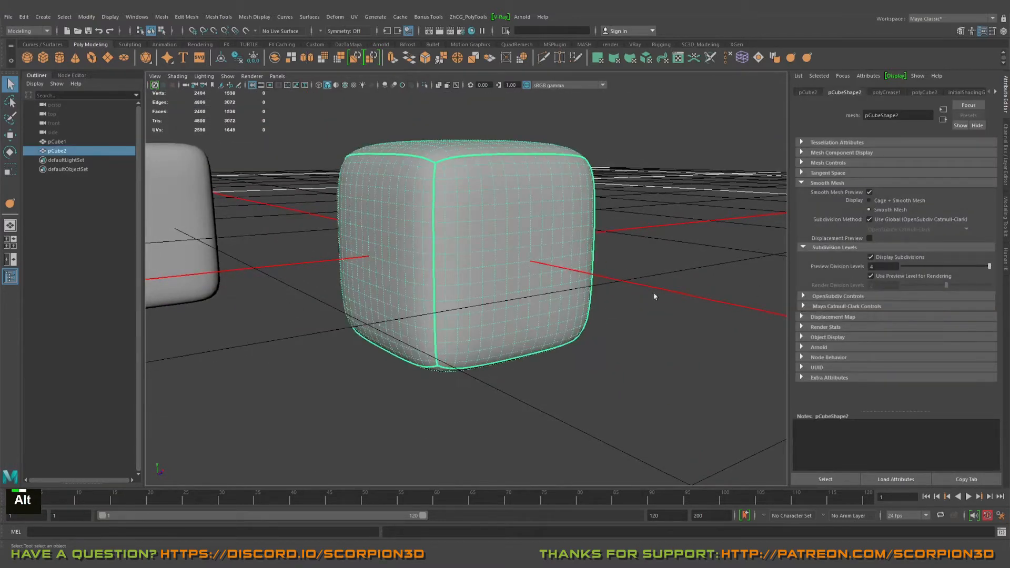
Raise the second cube's Preview Division Levels to 5.
{"action": "mouse_move", "coordinate": [654, 293]}
{"action": "left_mouse_down", "text": "alt"}
{"action": "mouse_move", "coordinate": [601, 291]}
{"action": "mouse_move", "coordinate": [657, 310]}
{"action": "left_mouse_up", "text": "alt"}
{"action": "left_click", "coordinate": [500, 296]}
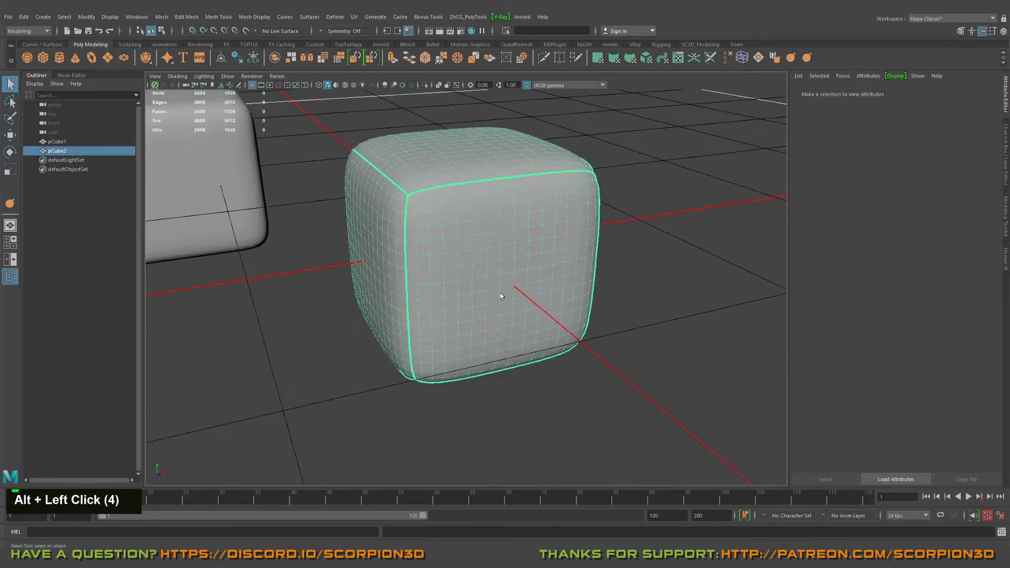
{"action": "mouse_move", "coordinate": [569, 284]}
{"action": "middle_mouse_down", "text": "alt"}
{"action": "mouse_move", "coordinate": [575, 308]}
{"action": "mouse_move", "coordinate": [560, 297]}
{"action": "middle_mouse_up", "text": "alt"}
{"action": "left_click", "coordinate": [625, 302]}
{"action": "double_click", "coordinate": [567, 300]}
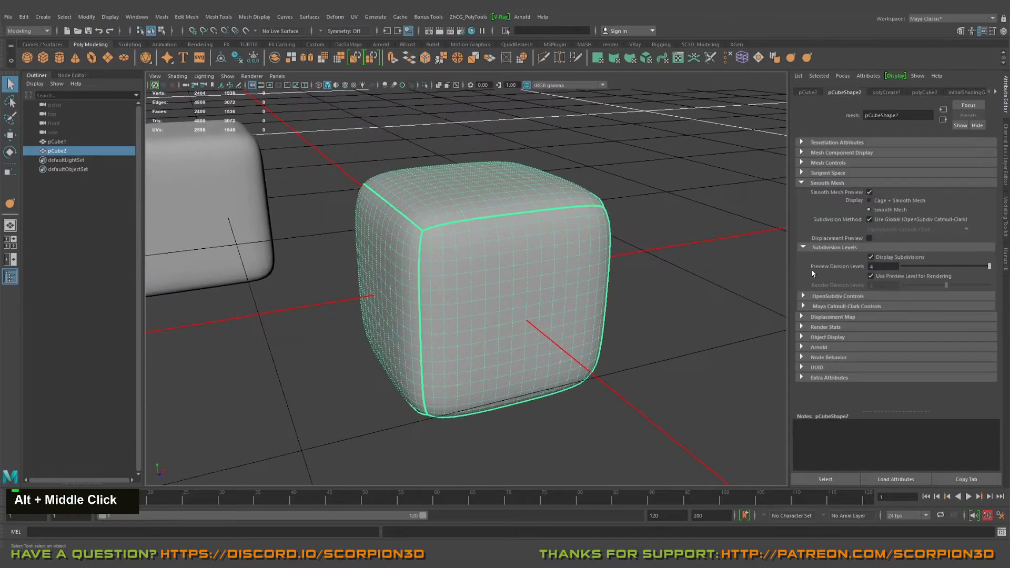
{"action": "left_click_drag", "start_coordinate": [882, 267], "coordinate": [840, 269]}
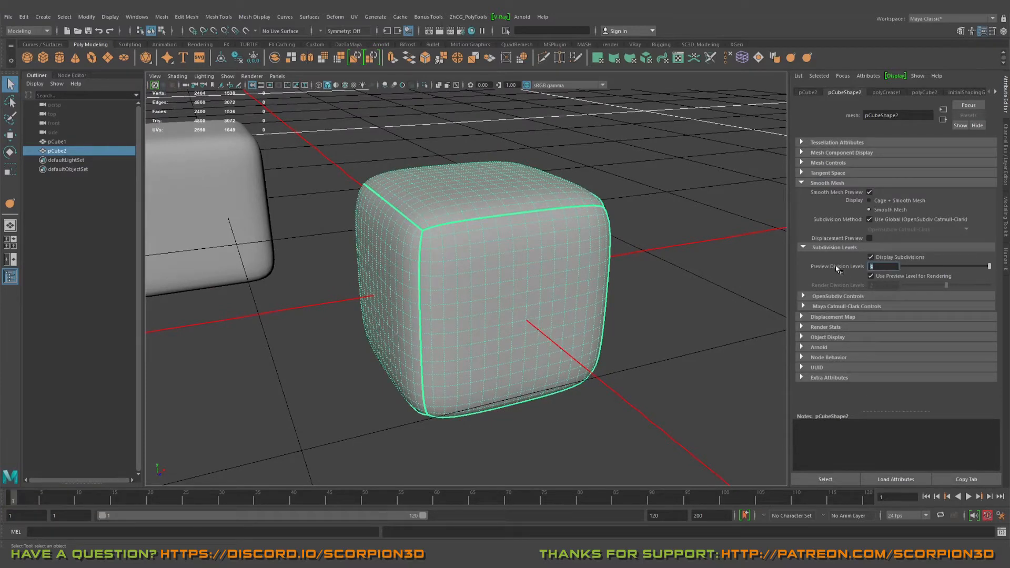
{"action": "type", "text": "5"}
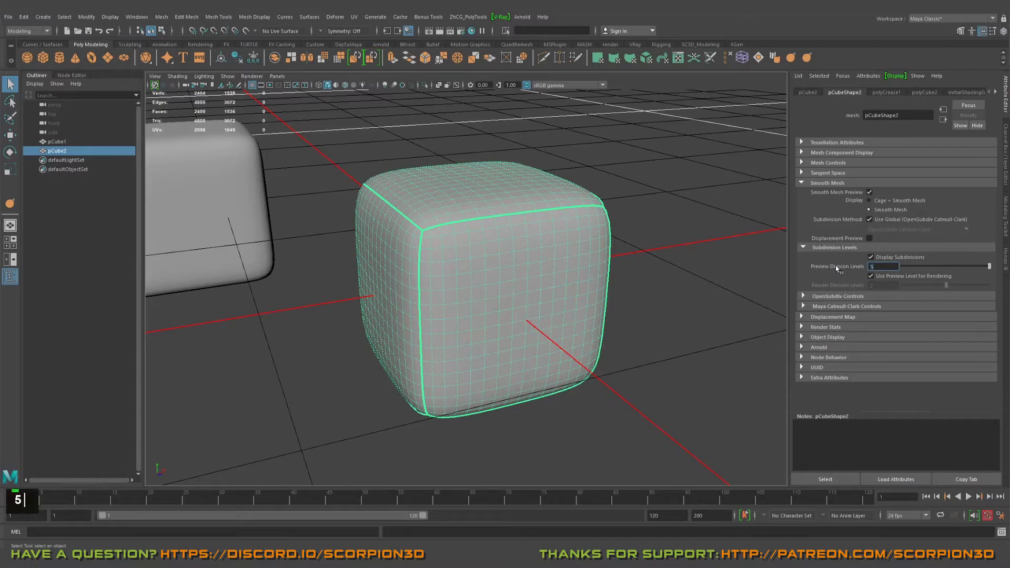
{"action": "key", "text": "Return"}
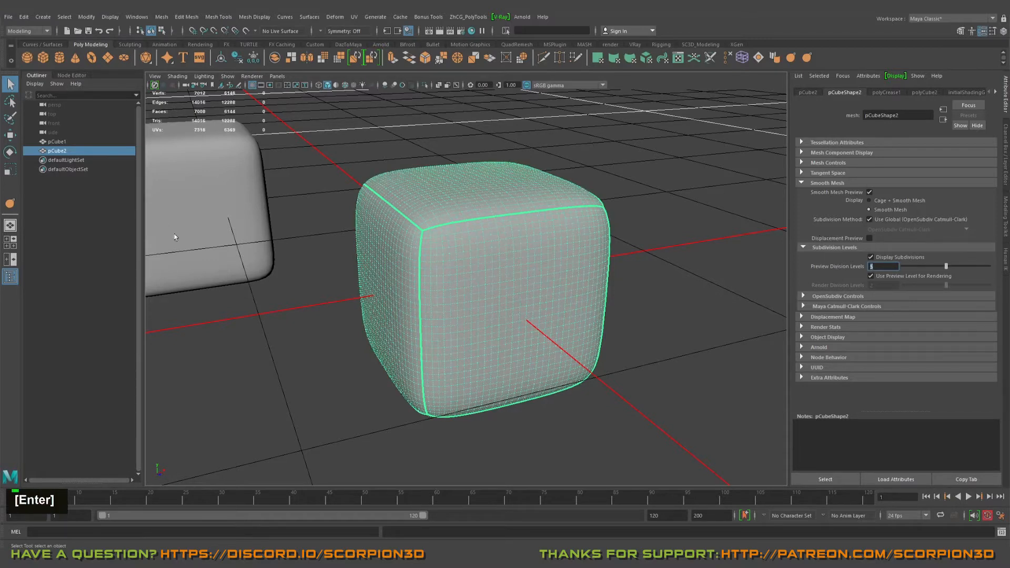
Check the denser mesh on the second cube, and set its Preview Division Levels to 3.
{"action": "right_click_drag", "start_coordinate": [509, 282], "coordinate": [447, 282], "text": "alt"}
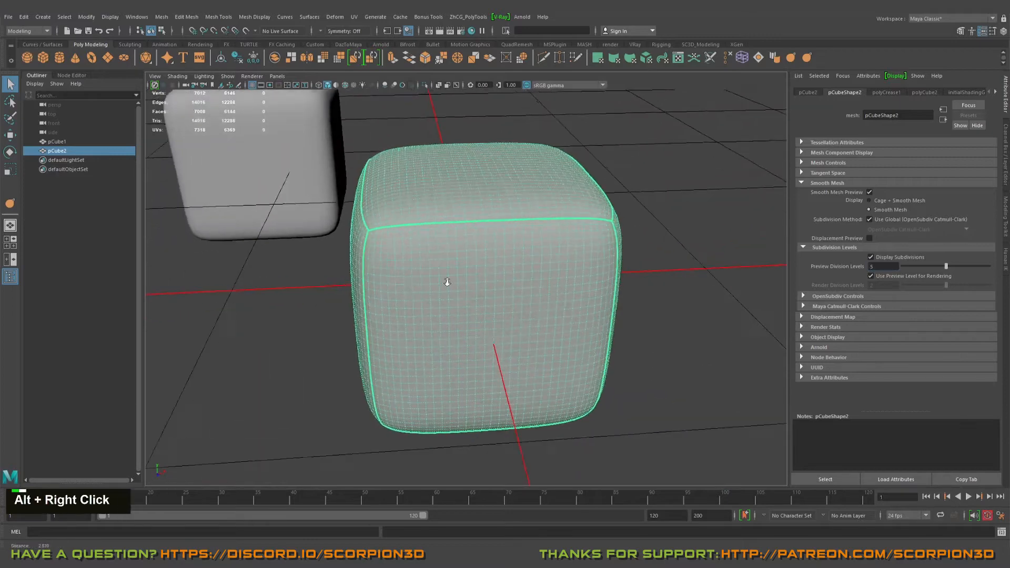
{"action": "left_click_drag", "start_coordinate": [447, 282], "coordinate": [503, 263], "text": "alt"}
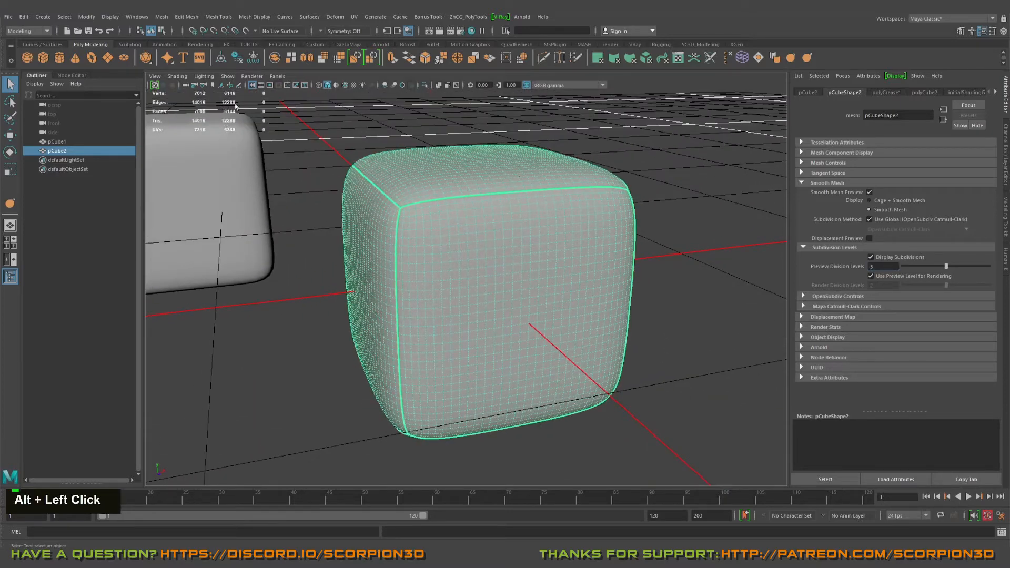
{"action": "middle_click_drag", "start_coordinate": [560, 340], "coordinate": [480, 295], "text": "alt"}
{"action": "scroll", "coordinate": [480, 295], "scroll_direction": "down", "scroll_amount": 2, "text": "alt"}
{"action": "left_click_drag", "start_coordinate": [480, 295], "coordinate": [481, 316], "text": "alt"}
{"action": "middle_click_drag", "start_coordinate": [481, 316], "coordinate": [505, 320], "text": "alt"}
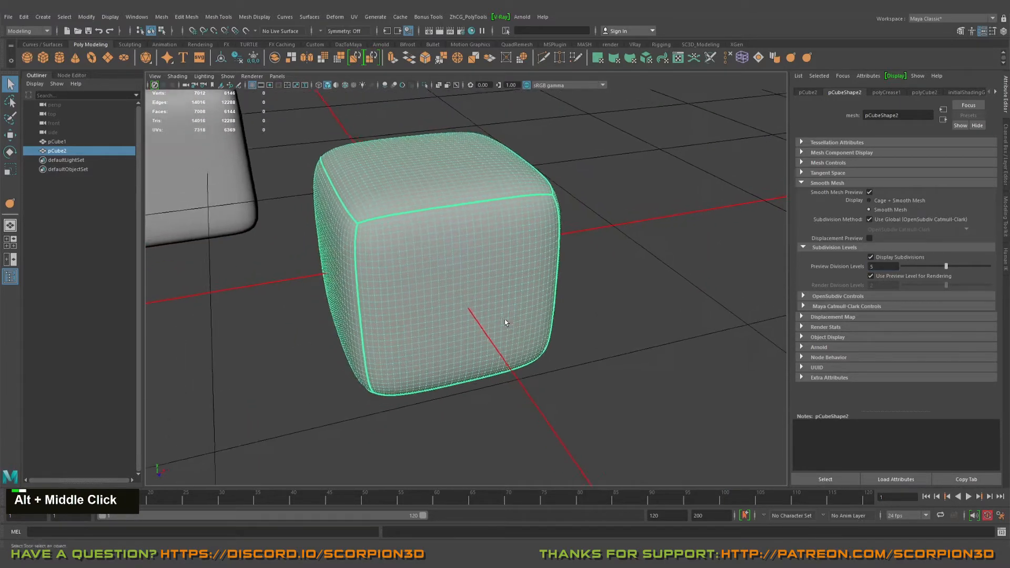
{"action": "left_click_drag", "start_coordinate": [505, 320], "coordinate": [534, 319], "text": "alt"}
{"action": "left_click_drag", "start_coordinate": [879, 266], "coordinate": [854, 267]}
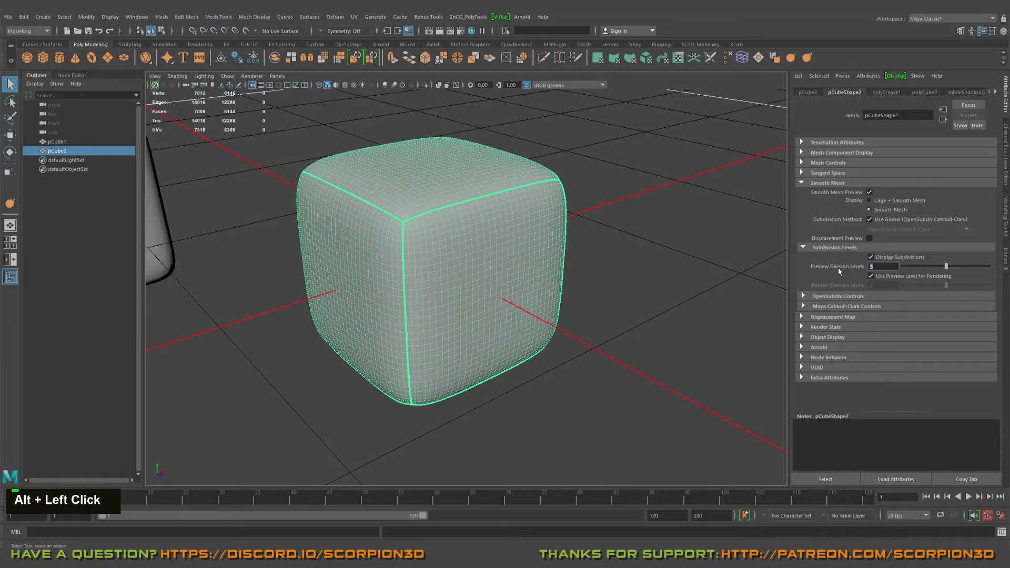
{"action": "type", "text": "3"}
{"action": "key", "text": "Return"}
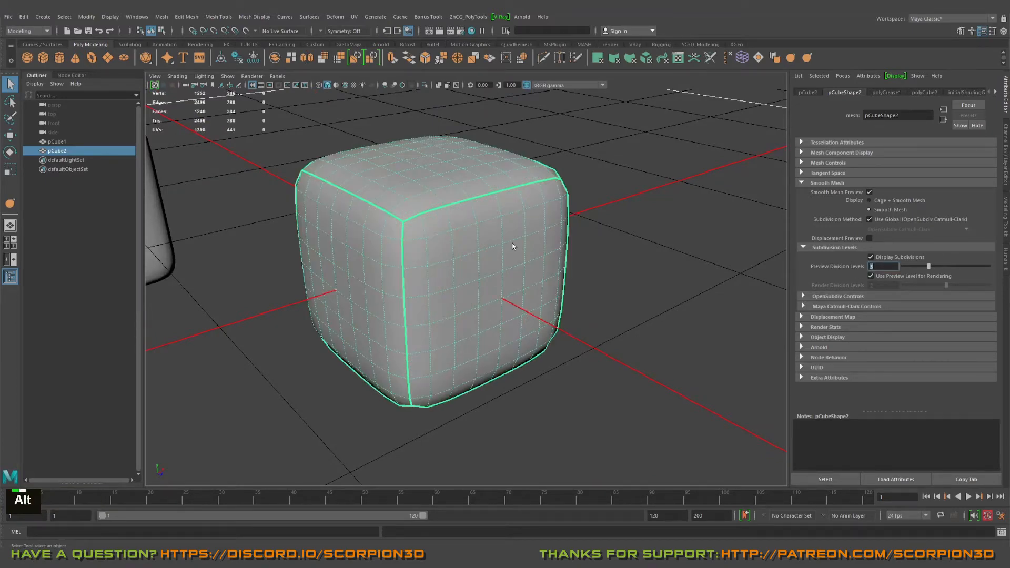
Move the second cube next to the bevelled cube, snapping it to the grid.
{"action": "left_click_drag", "start_coordinate": [358, 263], "coordinate": [360, 313], "text": "alt"}
{"action": "key", "text": "w"}
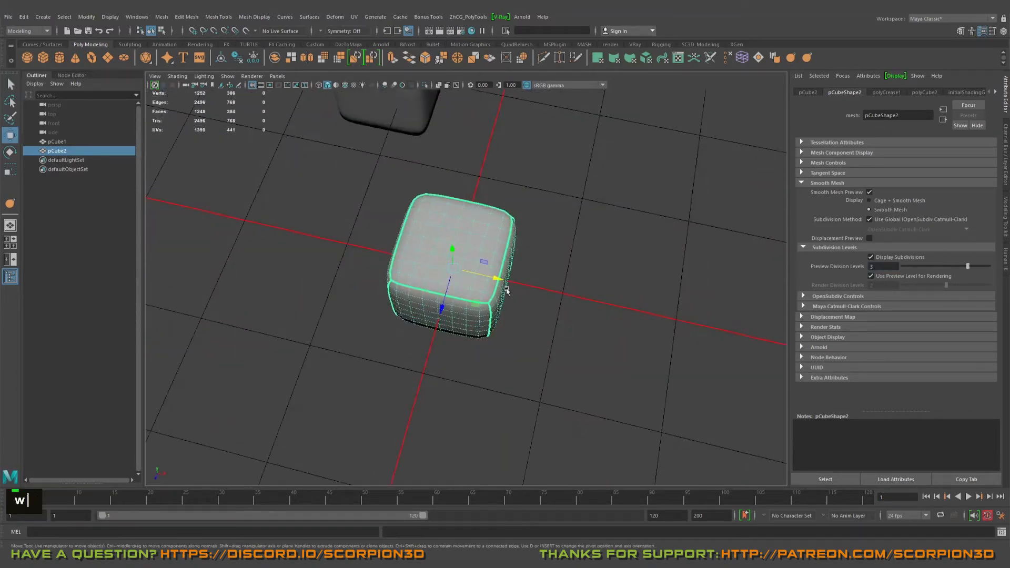
{"action": "left_click_drag", "start_coordinate": [488, 285], "coordinate": [603, 123]}
{"action": "key", "text": "x"}
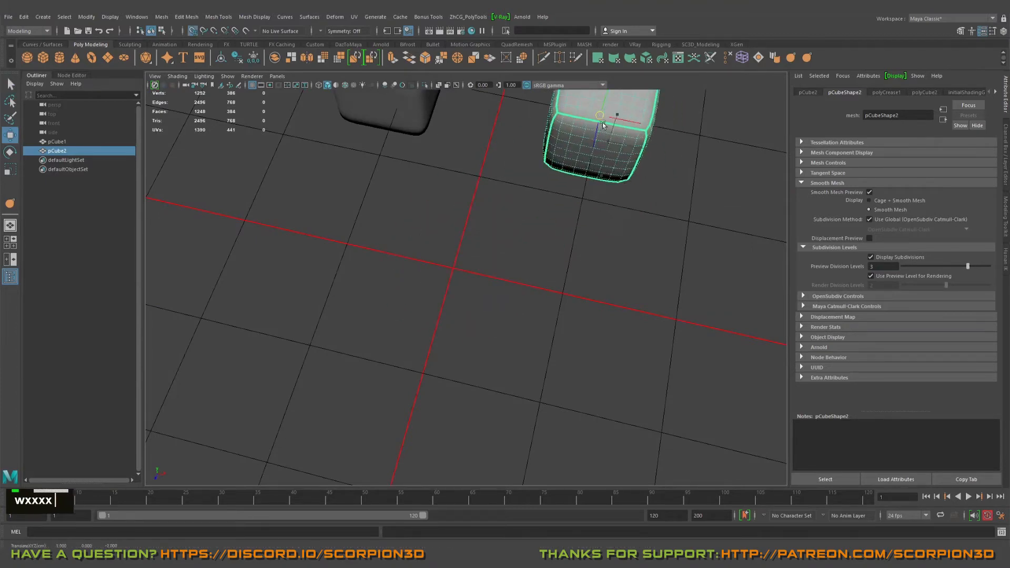
Compare the bevelled and creased cubes' wireframes and edge rounding, selecting each cube in turn and from different angles.
{"action": "scroll", "coordinate": [559, 294], "scroll_direction": "down", "scroll_amount": 2, "text": "alt"}
{"action": "left_click_drag", "start_coordinate": [436, 357], "coordinate": [424, 306], "text": "alt"}
{"action": "left_click", "coordinate": [424, 306]}
{"action": "right_click_drag", "start_coordinate": [426, 306], "coordinate": [545, 374], "text": "alt"}
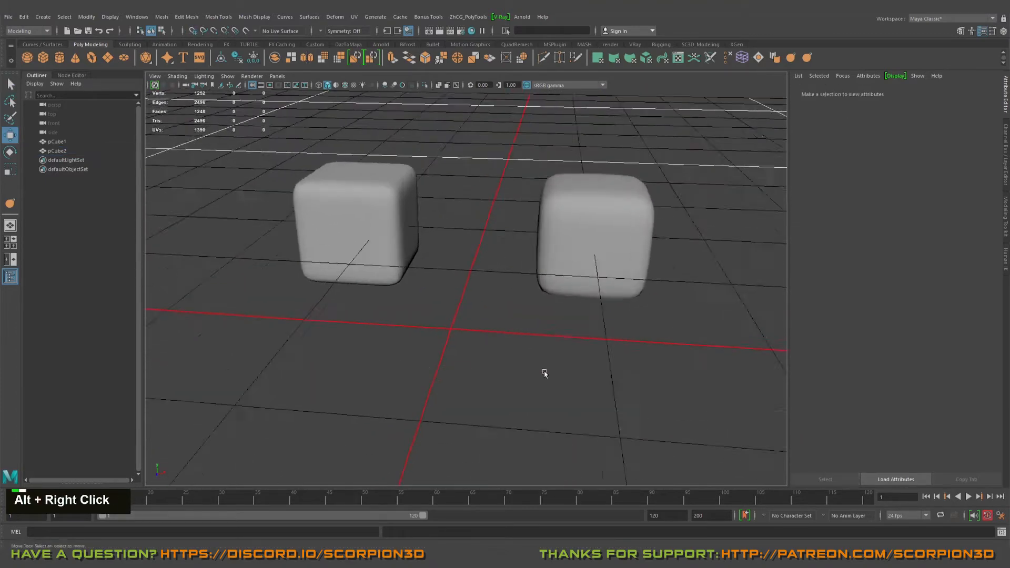
{"action": "left_click_drag", "start_coordinate": [555, 339], "coordinate": [547, 361], "text": "alt"}
{"action": "left_click_drag", "start_coordinate": [347, 149], "coordinate": [557, 242]}
{"action": "middle_click_drag", "start_coordinate": [557, 243], "coordinate": [536, 299], "text": "alt"}
{"action": "left_click_drag", "start_coordinate": [502, 219], "coordinate": [608, 254]}
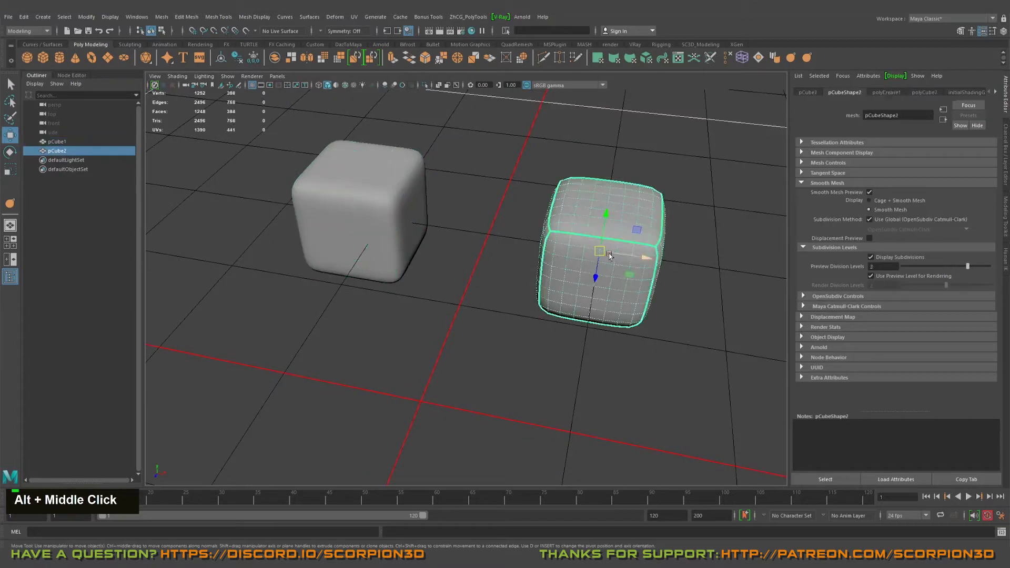
{"action": "left_click", "coordinate": [365, 212]}
{"action": "left_click", "coordinate": [545, 220]}
{"action": "left_click", "coordinate": [412, 213]}
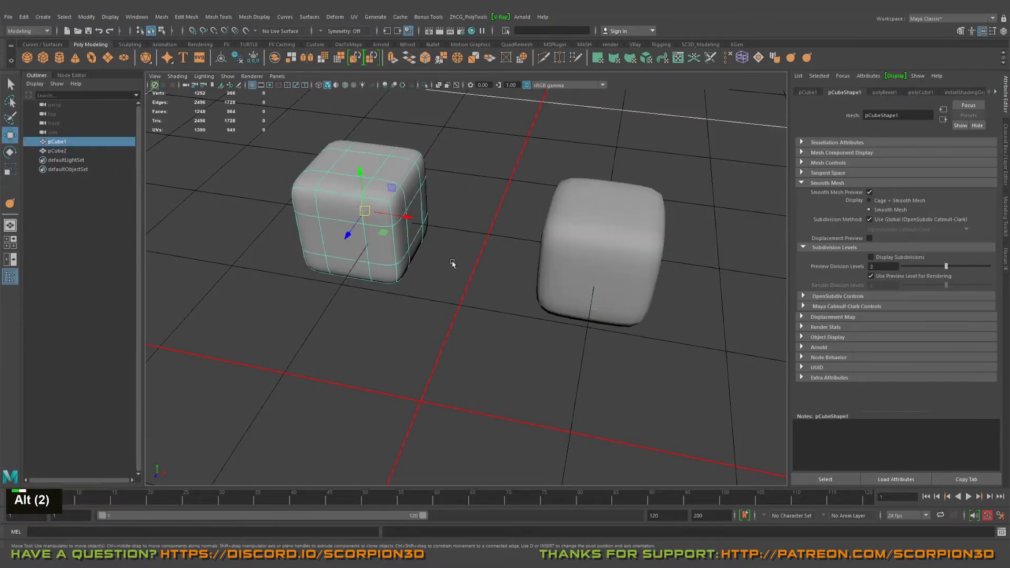
{"action": "left_click_drag", "start_coordinate": [451, 263], "coordinate": [469, 255], "text": "alt"}
{"action": "left_click", "coordinate": [534, 277]}
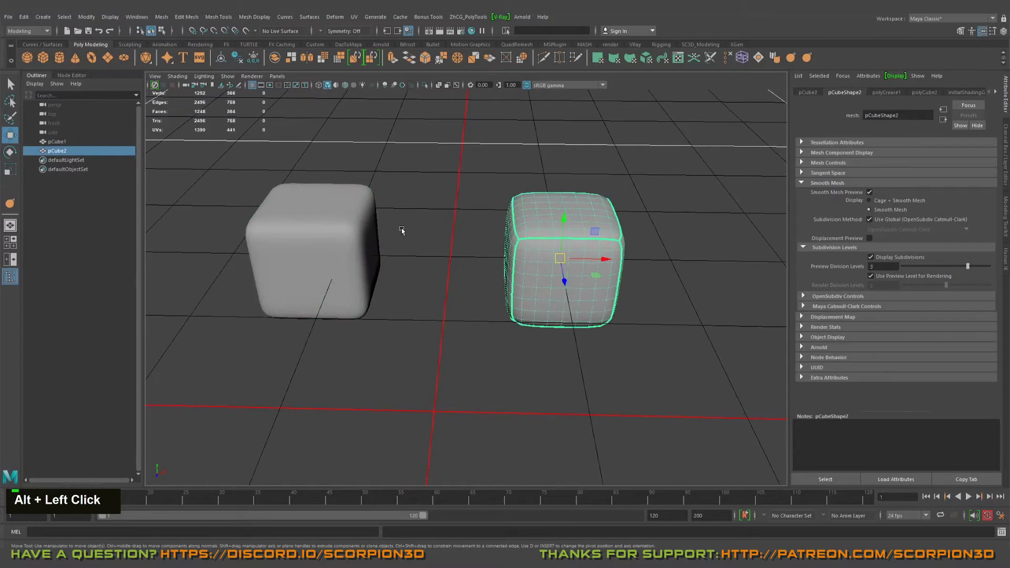
{"action": "left_click", "coordinate": [324, 272]}
Turn off Display Subdivisions for the creased cube and compare both smoothed cubes unselected.
{"action": "left_click", "coordinate": [539, 276]}
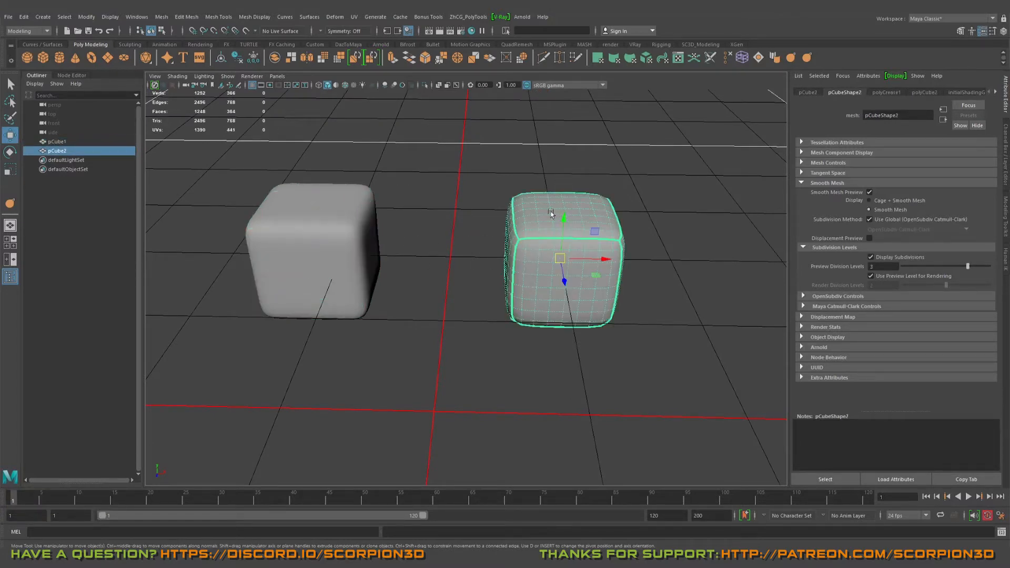
{"action": "left_click", "coordinate": [872, 257]}
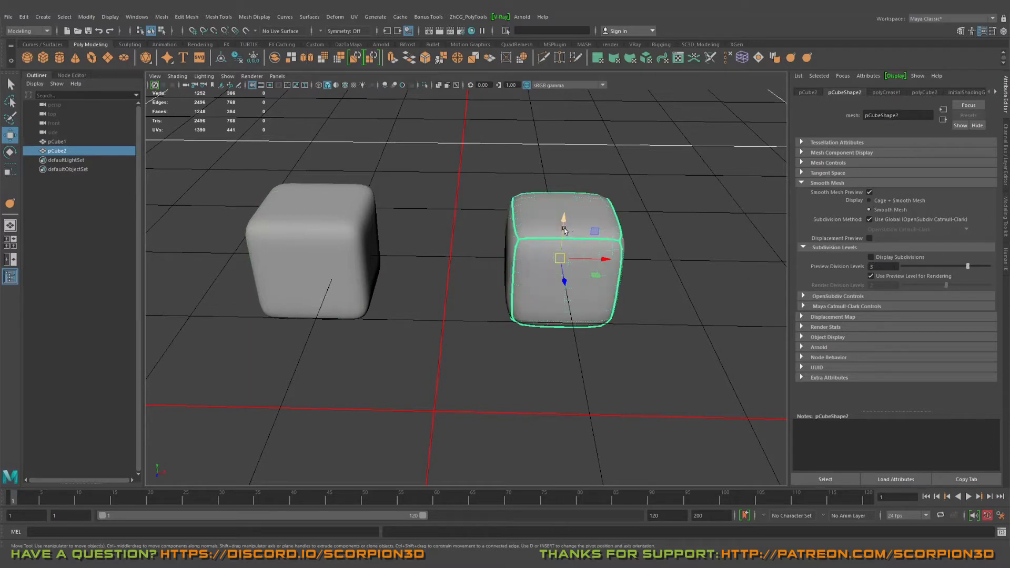
{"action": "left_click", "coordinate": [431, 189]}
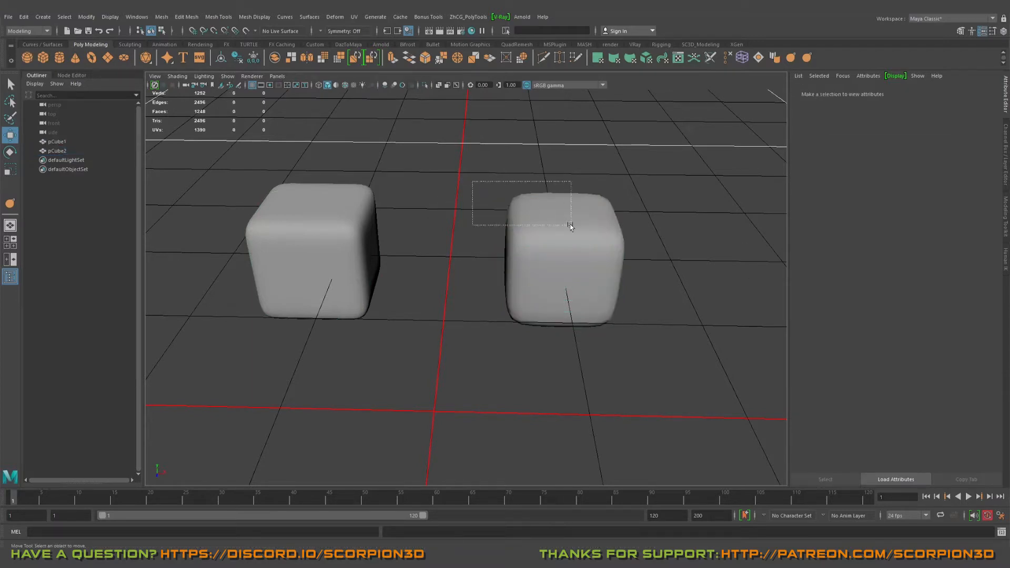
{"action": "left_click", "coordinate": [568, 225]}
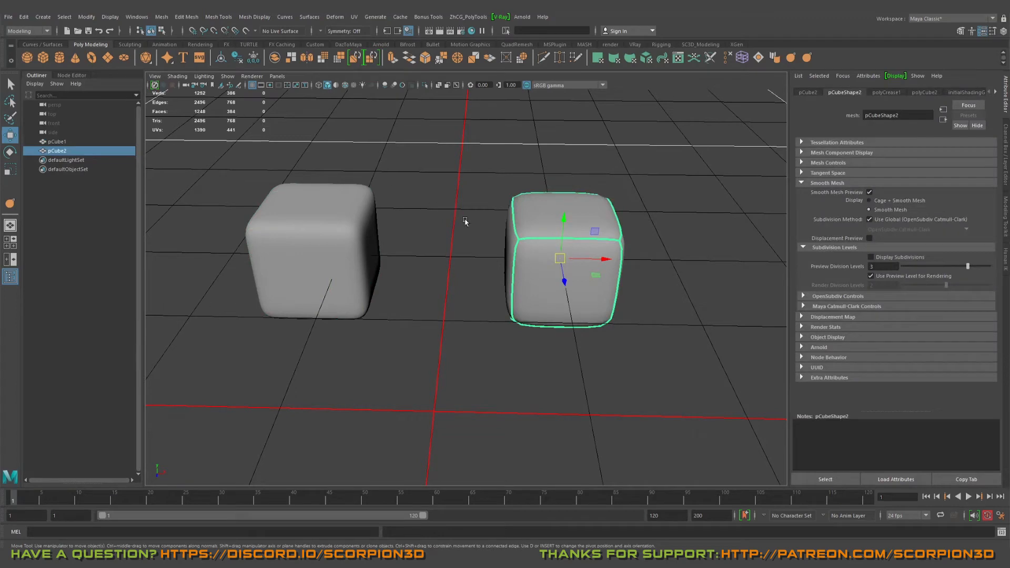
{"action": "left_click", "coordinate": [464, 221]}
{"action": "double_click", "coordinate": [290, 229]}
{"action": "left_click", "coordinate": [422, 270]}
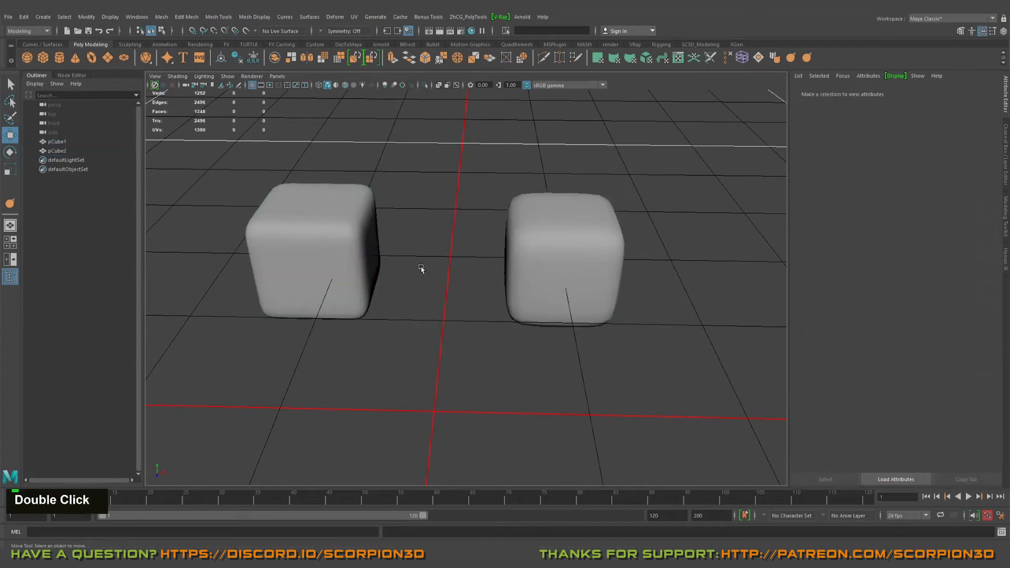
{"action": "left_click_drag", "start_coordinate": [422, 271], "coordinate": [422, 313], "text": "alt"}
{"action": "middle_click_drag", "start_coordinate": [422, 313], "coordinate": [418, 314], "text": "alt"}
{"action": "right_click_drag", "start_coordinate": [417, 314], "coordinate": [445, 255], "text": "alt"}
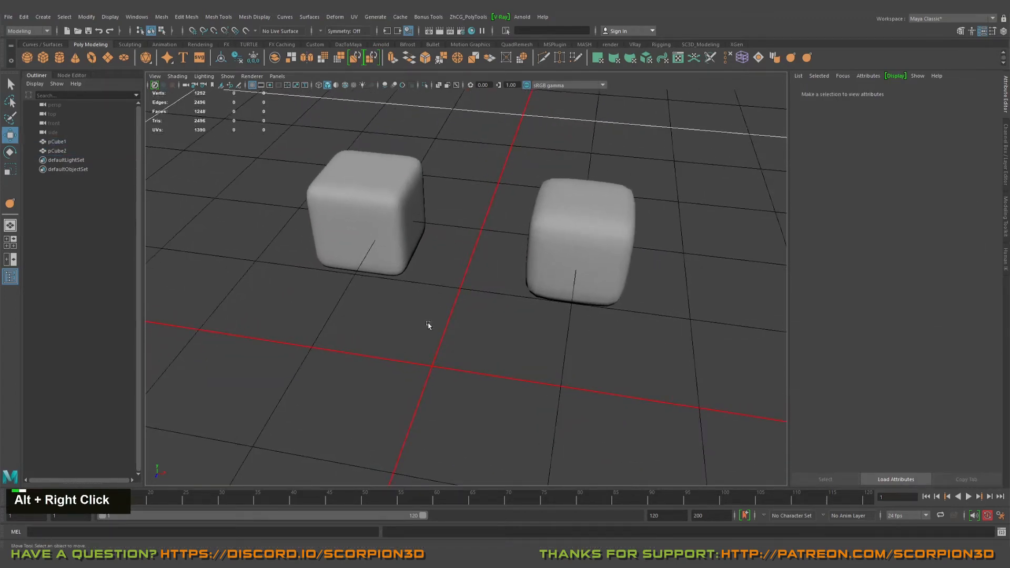
Move the two smoothed cubes side by side onto the red X axis, away from the grid centre.
{"action": "left_click_drag", "start_coordinate": [429, 324], "coordinate": [405, 268], "text": "alt"}
{"action": "left_click_drag", "start_coordinate": [310, 206], "coordinate": [590, 317]}
{"action": "key", "text": "w"}
{"action": "left_click_drag", "start_coordinate": [389, 248], "coordinate": [469, 354]}
{"action": "middle_click_drag", "start_coordinate": [469, 354], "coordinate": [609, 273], "text": "alt"}
{"action": "left_click", "coordinate": [609, 272]}
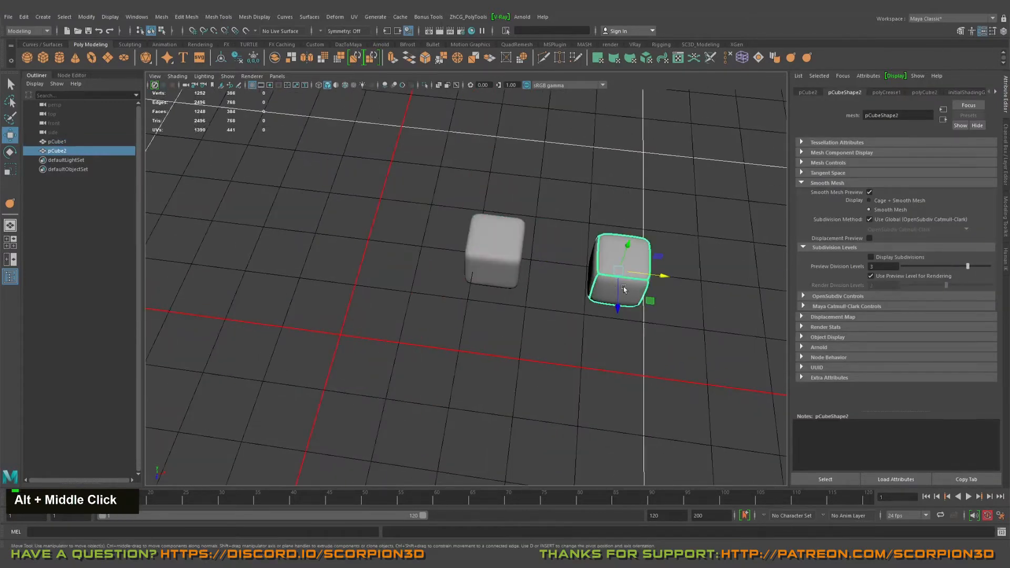
{"action": "left_click_drag", "start_coordinate": [648, 298], "coordinate": [527, 363]}
{"action": "left_click", "coordinate": [518, 279]}
{"action": "left_click_drag", "start_coordinate": [522, 282], "coordinate": [604, 374]}
{"action": "middle_click_drag", "start_coordinate": [605, 374], "coordinate": [604, 335], "text": "alt"}
{"action": "left_click_drag", "start_coordinate": [604, 335], "coordinate": [600, 330]}
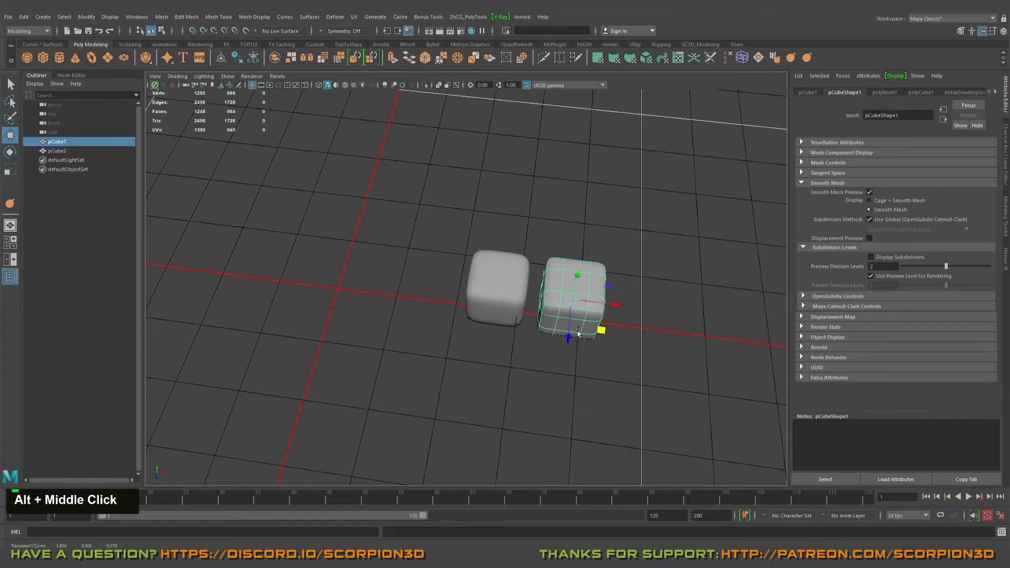
{"action": "right_click_drag", "start_coordinate": [316, 284], "coordinate": [478, 352], "text": "alt"}
{"action": "left_click", "coordinate": [390, 290]}
{"action": "left_click_drag", "start_coordinate": [478, 352], "coordinate": [371, 337], "text": "alt"}
{"action": "middle_click_drag", "start_coordinate": [371, 337], "coordinate": [376, 341], "text": "alt"}
{"action": "right_click_drag", "start_coordinate": [375, 341], "coordinate": [415, 351], "text": "alt"}
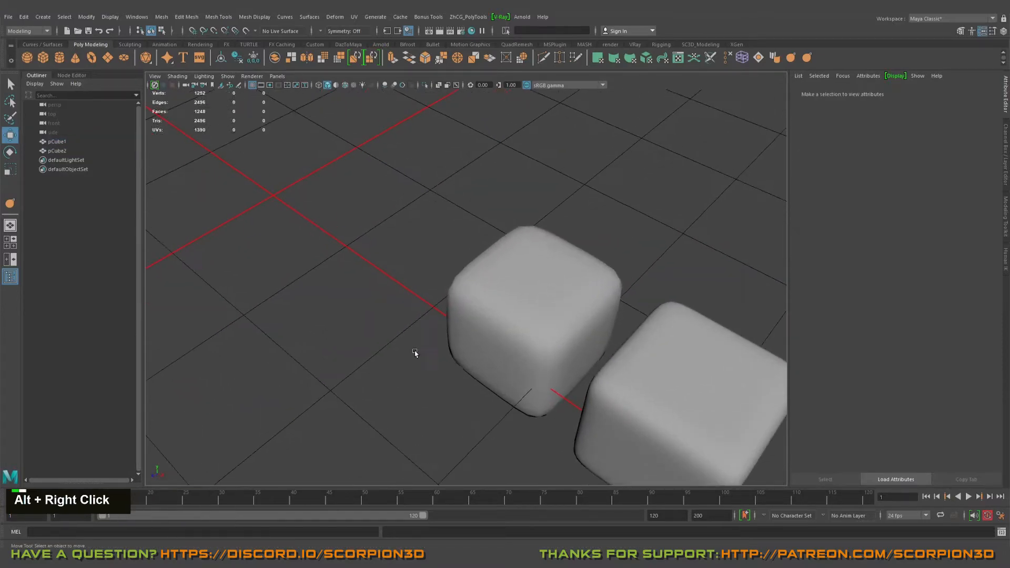
{"action": "middle_click_drag", "start_coordinate": [415, 352], "coordinate": [502, 313], "text": "alt"}
{"action": "scroll", "coordinate": [464, 336], "scroll_direction": "down", "scroll_amount": 2, "text": "alt"}
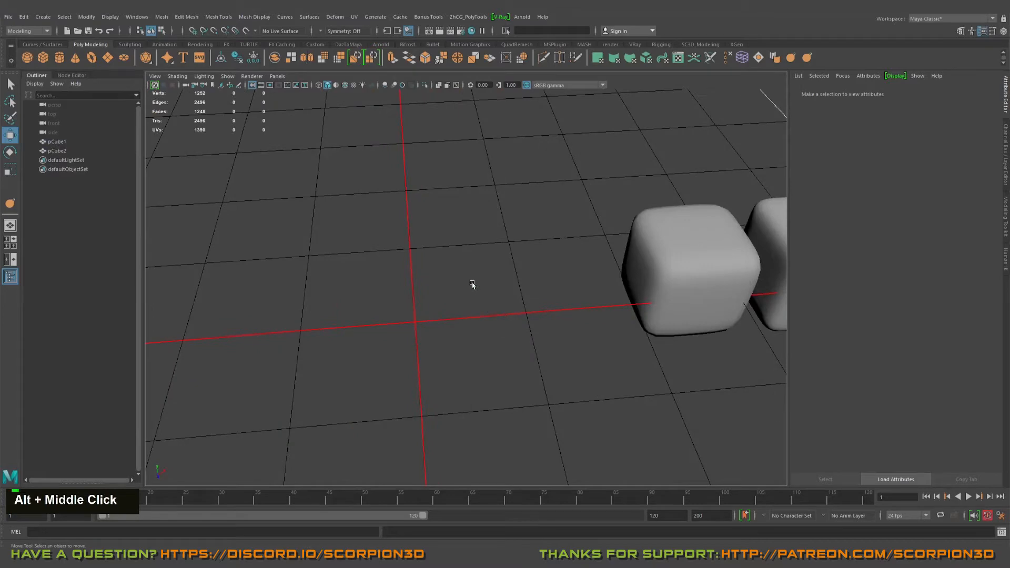
{"action": "right_click_drag", "start_coordinate": [473, 284], "coordinate": [420, 349], "text": "alt"}
{"action": "left_click_drag", "start_coordinate": [331, 354], "coordinate": [435, 341], "text": "alt"}
{"action": "middle_click_drag", "start_coordinate": [435, 341], "coordinate": [330, 295], "text": "alt"}
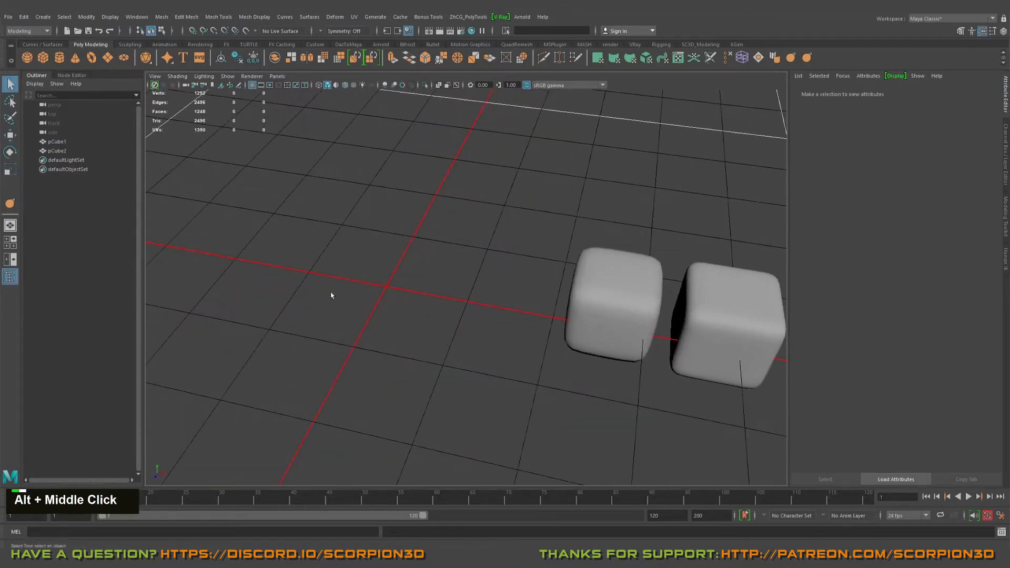
Create a new polygon cube at the grid centre.
{"action": "right_click_drag", "start_coordinate": [330, 296], "coordinate": [584, 264], "text": "alt"}
{"action": "left_click", "coordinate": [634, 271]}
{"action": "middle_click_drag", "start_coordinate": [467, 304], "coordinate": [474, 300], "text": "alt"}
{"action": "left_click_drag", "start_coordinate": [425, 270], "coordinate": [387, 270], "text": "alt"}
{"action": "left_click", "coordinate": [388, 271]}
{"action": "middle_click_drag", "start_coordinate": [387, 270], "coordinate": [442, 260], "text": "alt"}
{"action": "left_click_drag", "start_coordinate": [442, 259], "coordinate": [436, 254], "text": "alt"}
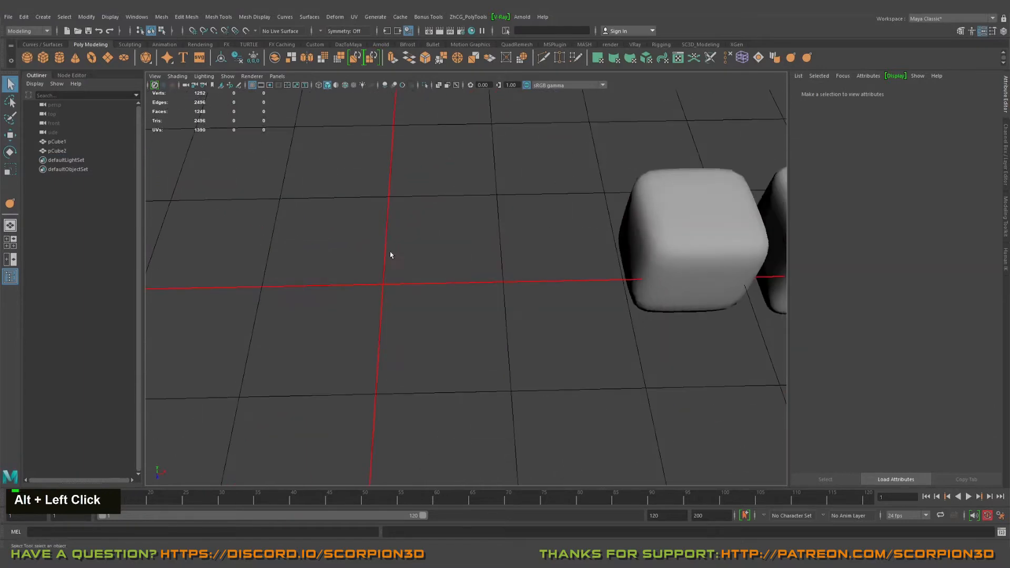
{"action": "right_click_drag", "start_coordinate": [390, 255], "coordinate": [381, 265], "text": "shift"}
{"action": "mouse_move", "coordinate": [406, 270]}
{"action": "left_mouse_down", "text": "alt"}
{"action": "mouse_move", "coordinate": [469, 291]}
{"action": "mouse_move", "coordinate": [392, 279]}
{"action": "left_mouse_up", "text": "alt"}
Duplicate the new cube three times in an evenly spaced row along the X axis, away from the smoothed cubes.
{"action": "key", "text": "w"}
{"action": "key", "text": "shift+d"}
{"action": "key", "text": "shift+d"}
{"action": "key", "text": "shift+d"}
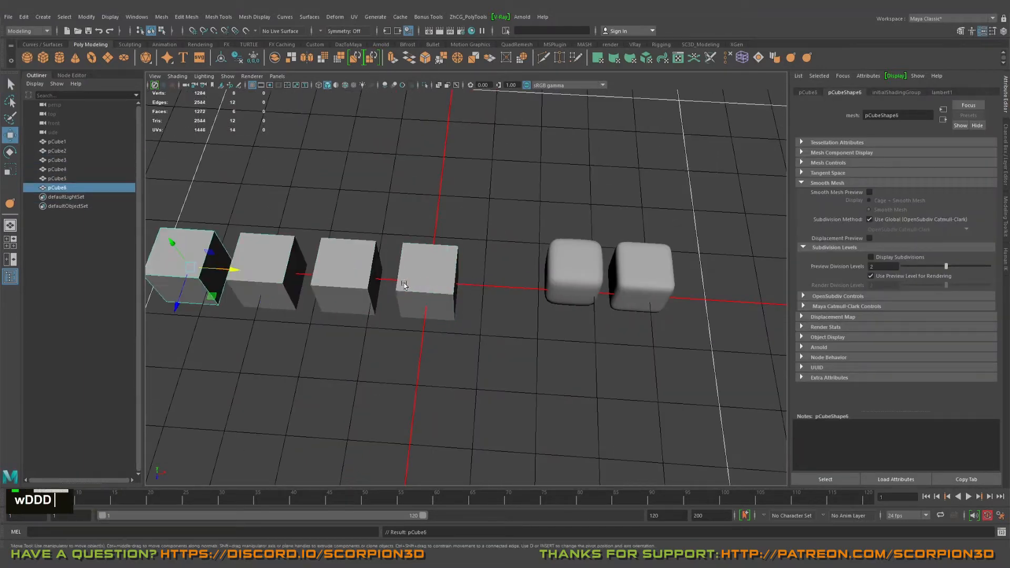
Select the new unsmoothed cube at the grid centre.
{"action": "key", "text": "q"}
{"action": "left_click", "coordinate": [428, 219]}
{"action": "left_click_drag", "start_coordinate": [428, 219], "coordinate": [480, 273], "text": "alt"}
{"action": "scroll", "coordinate": [480, 273], "scroll_direction": "up", "scroll_amount": 3}
{"action": "middle_click_drag", "start_coordinate": [480, 273], "coordinate": [547, 282], "text": "alt"}
{"action": "left_click", "coordinate": [481, 282]}
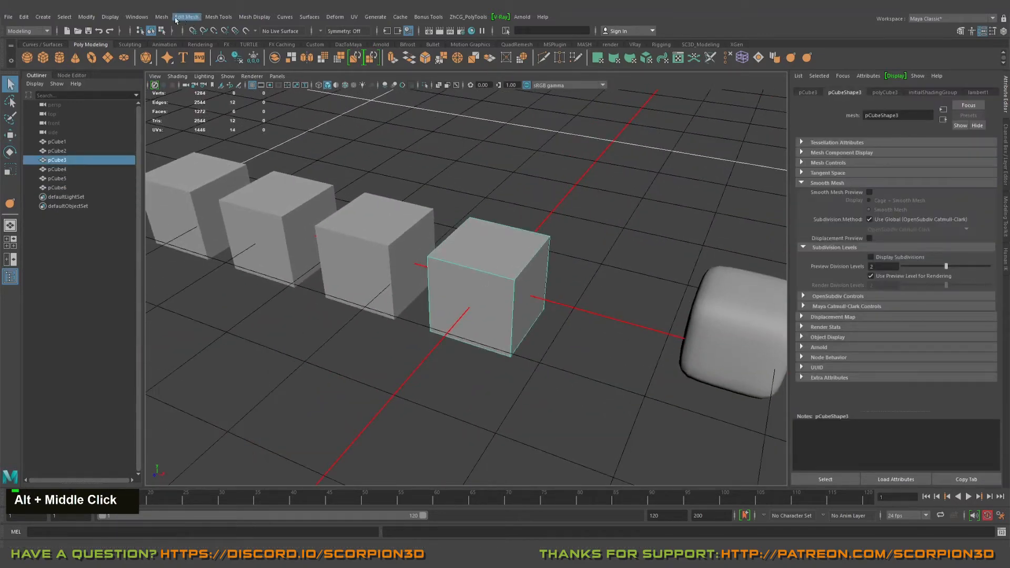
Add the Crease Sets command to the Poly Modeling shelf and delete two surplus shortcuts from it.
{"action": "left_click", "coordinate": [137, 17]}
{"action": "mouse_move", "coordinate": [146, 60]}
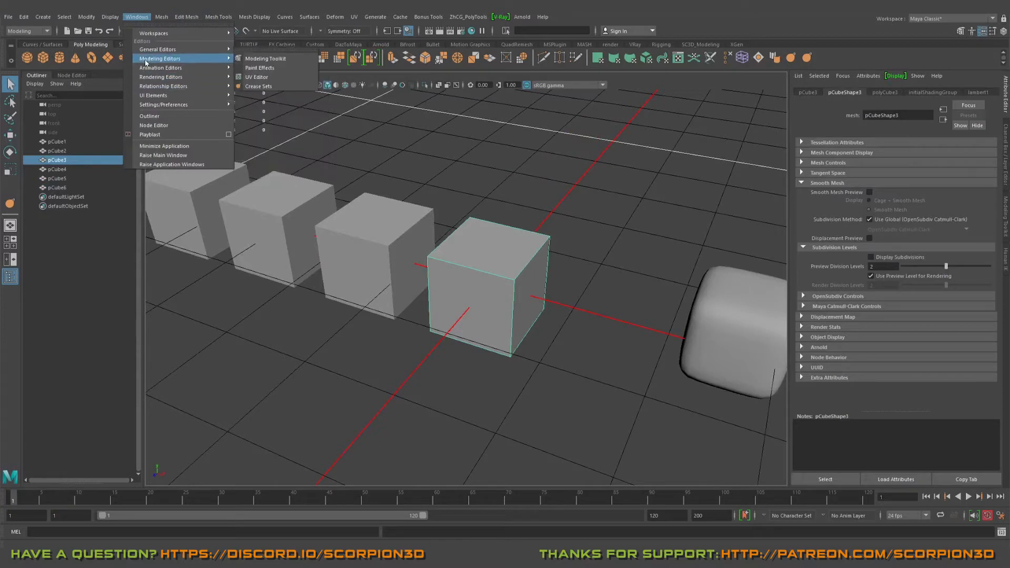
{"action": "left_click", "coordinate": [281, 88], "text": "ctrl+shift"}
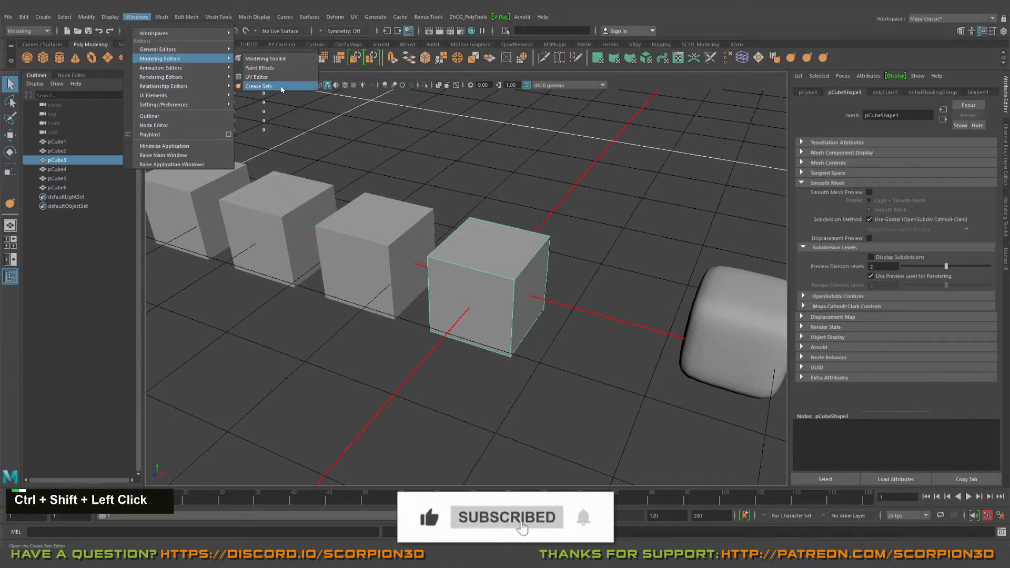
{"action": "right_click", "coordinate": [794, 62]}
{"action": "left_click", "coordinate": [808, 89]}
{"action": "right_click", "coordinate": [797, 61]}
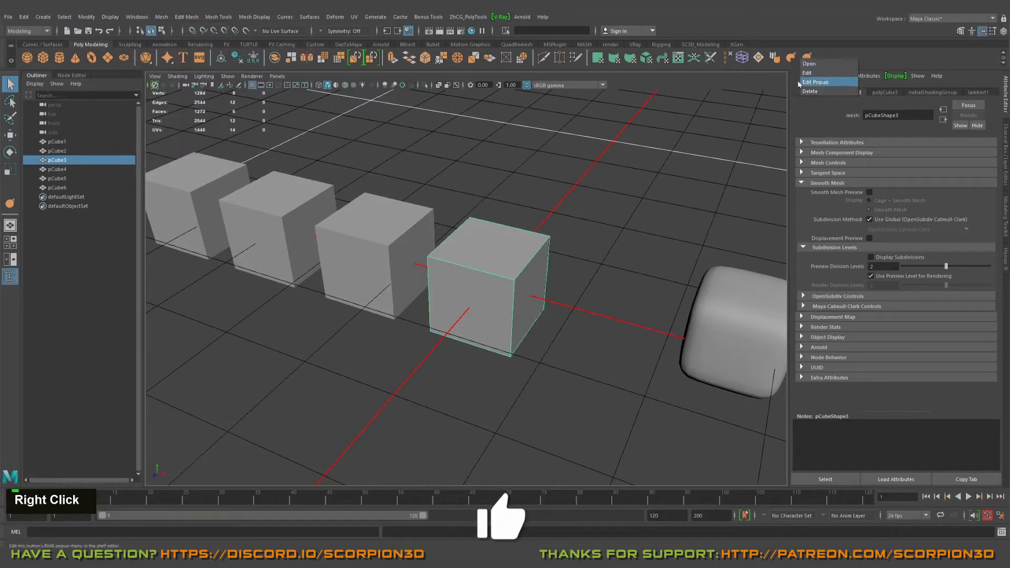
{"action": "left_click", "coordinate": [808, 90]}
Open the Crease Set Editor with the cube at the grid centre in close view.
{"action": "left_click", "coordinate": [791, 57]}
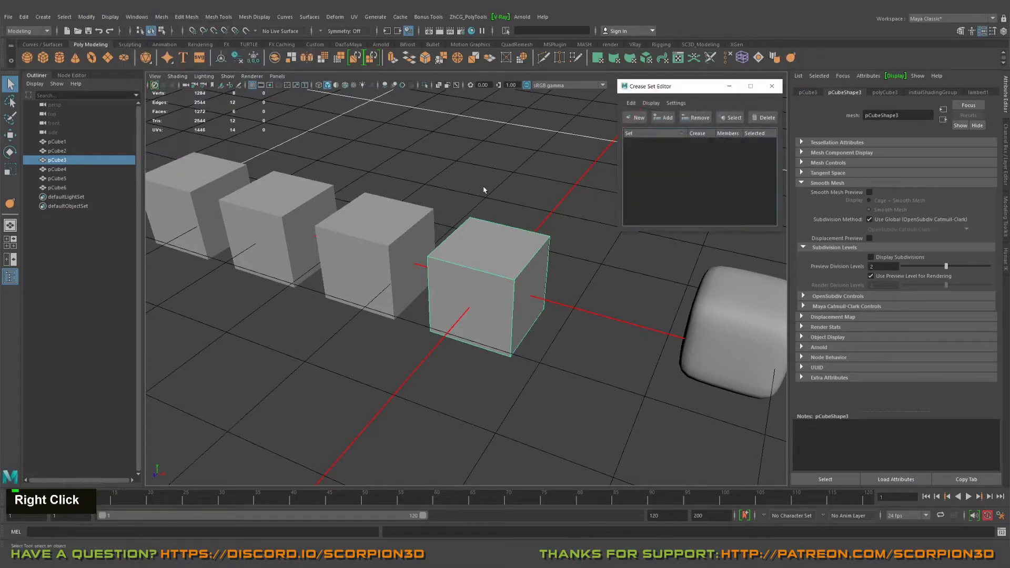
{"action": "left_click_drag", "start_coordinate": [486, 190], "coordinate": [500, 183], "text": "alt"}
{"action": "middle_click_drag", "start_coordinate": [499, 182], "coordinate": [497, 189], "text": "alt"}
{"action": "right_click_drag", "start_coordinate": [497, 190], "coordinate": [471, 263], "text": "alt"}
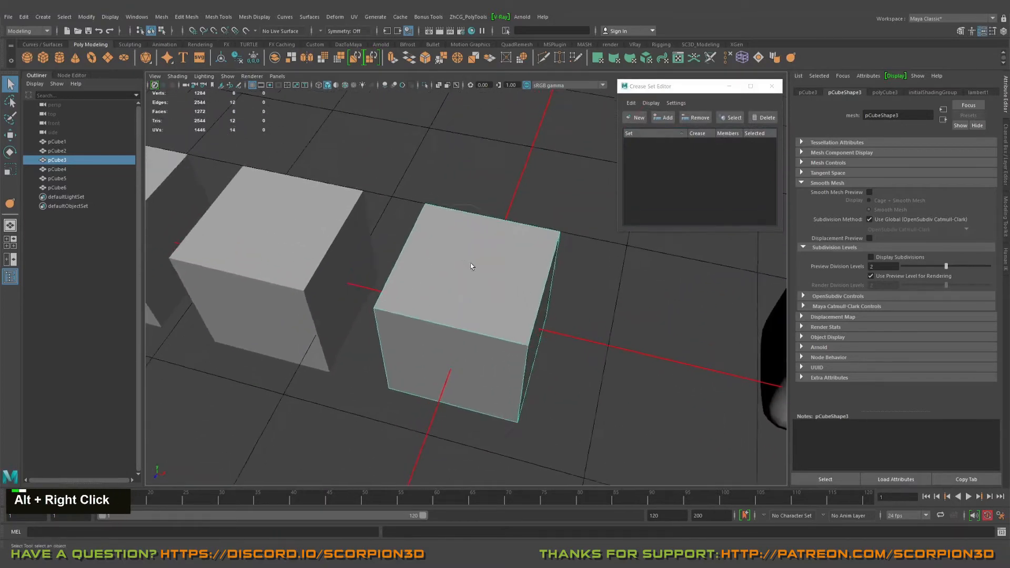
Select all the edges of the cube at the grid centre in edge mode.
{"action": "middle_click_drag", "start_coordinate": [472, 263], "coordinate": [467, 238], "text": "alt"}
{"action": "left_click_drag", "start_coordinate": [479, 245], "coordinate": [447, 242], "text": "alt"}
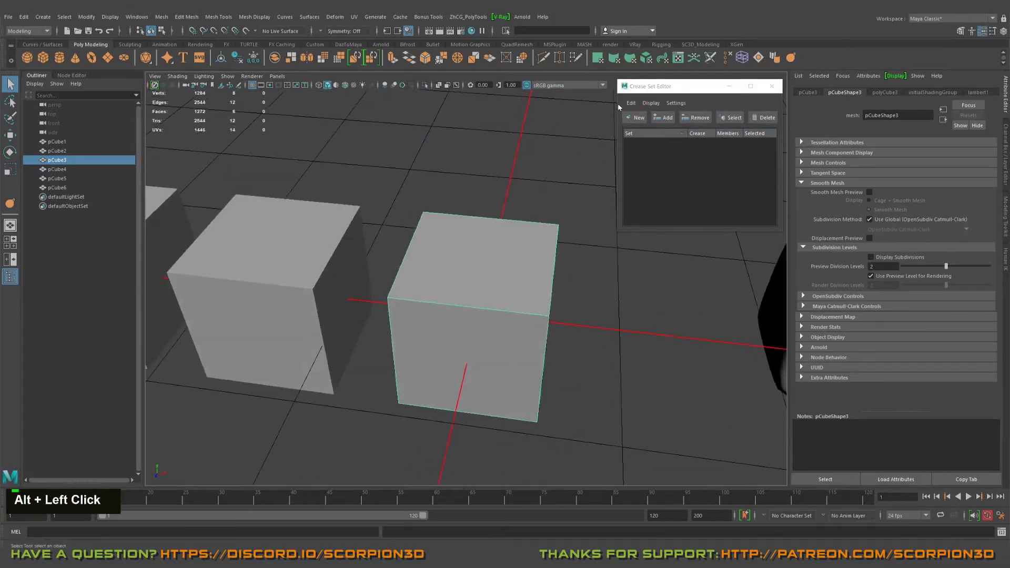
{"action": "left_click_drag", "start_coordinate": [656, 87], "coordinate": [650, 94]}
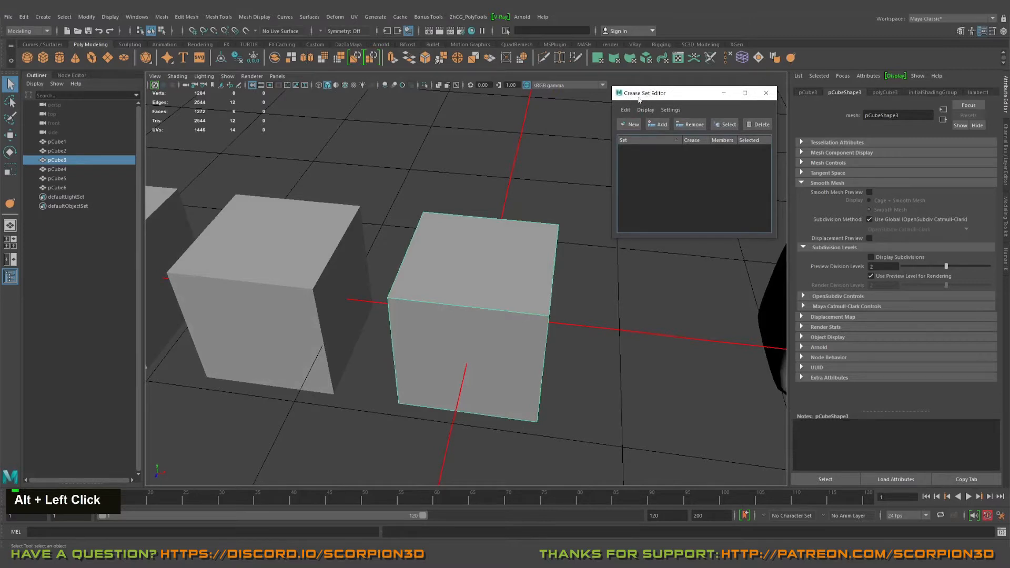
{"action": "middle_click_drag", "start_coordinate": [482, 273], "coordinate": [500, 259], "text": "alt"}
{"action": "left_click_drag", "start_coordinate": [499, 259], "coordinate": [482, 238], "text": "alt"}
{"action": "left_click_drag", "start_coordinate": [676, 100], "coordinate": [681, 100]}
{"action": "left_click_drag", "start_coordinate": [562, 243], "coordinate": [600, 245], "text": "alt"}
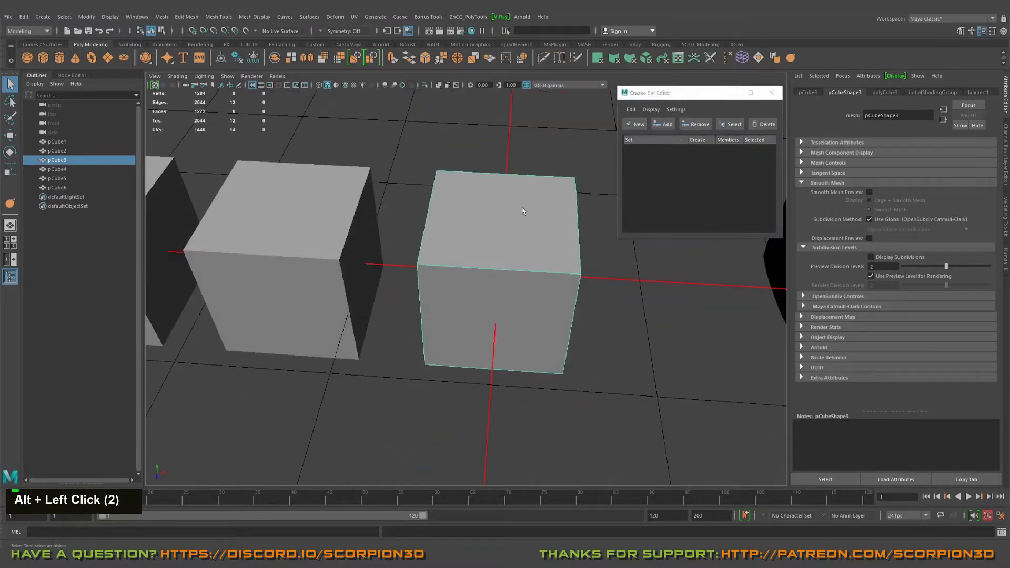
{"action": "right_click", "coordinate": [471, 220]}
{"action": "right_click_drag", "start_coordinate": [471, 223], "coordinate": [469, 193]}
{"action": "left_click_drag", "start_coordinate": [380, 140], "coordinate": [607, 423]}
{"action": "left_click_drag", "start_coordinate": [593, 332], "coordinate": [596, 310], "text": "alt"}
{"action": "middle_click_drag", "start_coordinate": [461, 227], "coordinate": [421, 237], "text": "alt"}
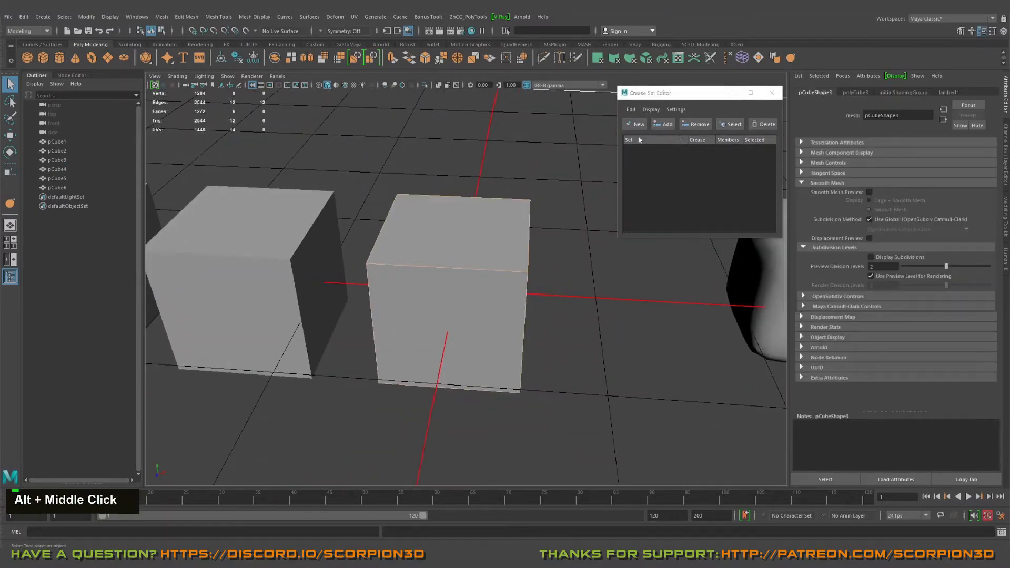
Create a new crease set from the selected edges of the cube.
{"action": "left_click", "coordinate": [636, 126]}
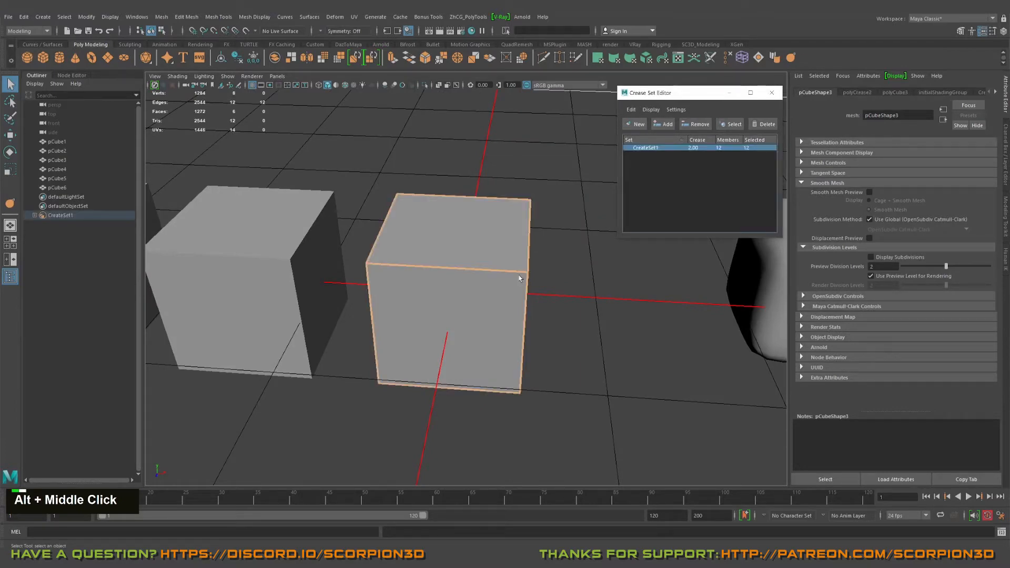
{"action": "left_click_drag", "start_coordinate": [520, 280], "coordinate": [431, 241], "text": "alt"}
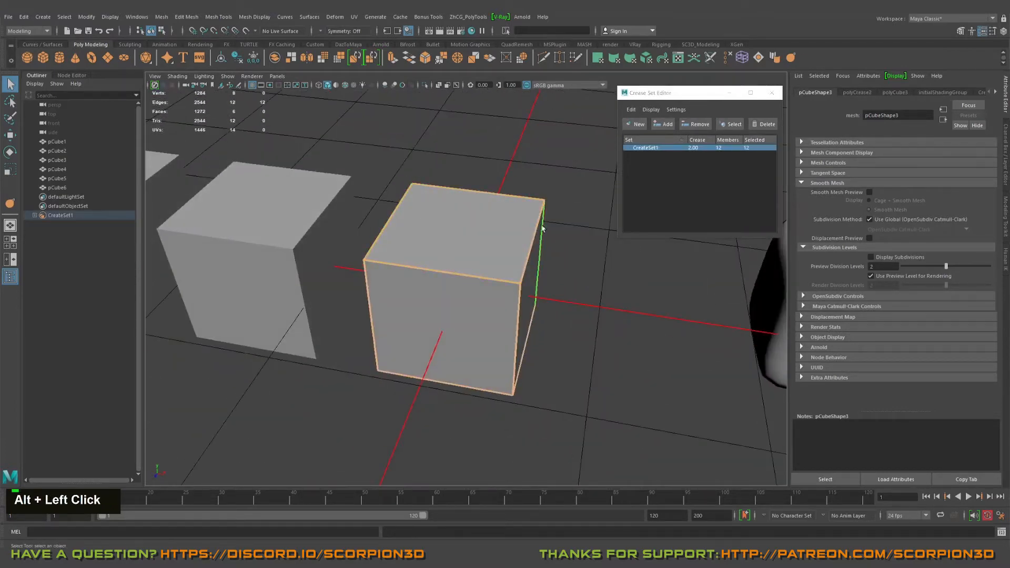
{"action": "left_click_drag", "start_coordinate": [525, 203], "coordinate": [543, 273], "text": "alt"}
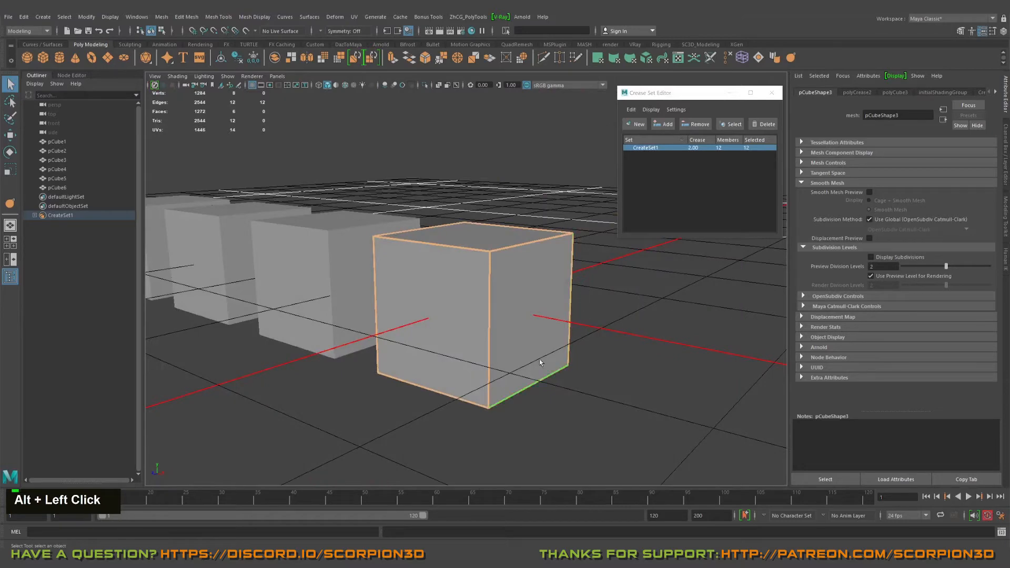
{"action": "left_click_drag", "start_coordinate": [540, 362], "coordinate": [454, 286], "text": "alt"}
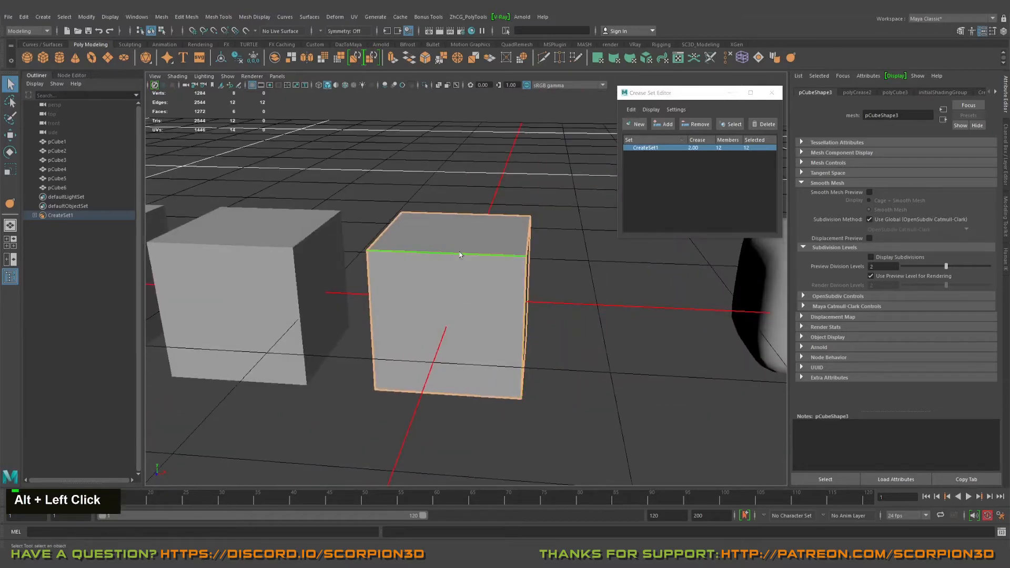
Turn on the smooth mesh preview for the creased cube and inspect its edges up close.
{"action": "key", "text": "3"}
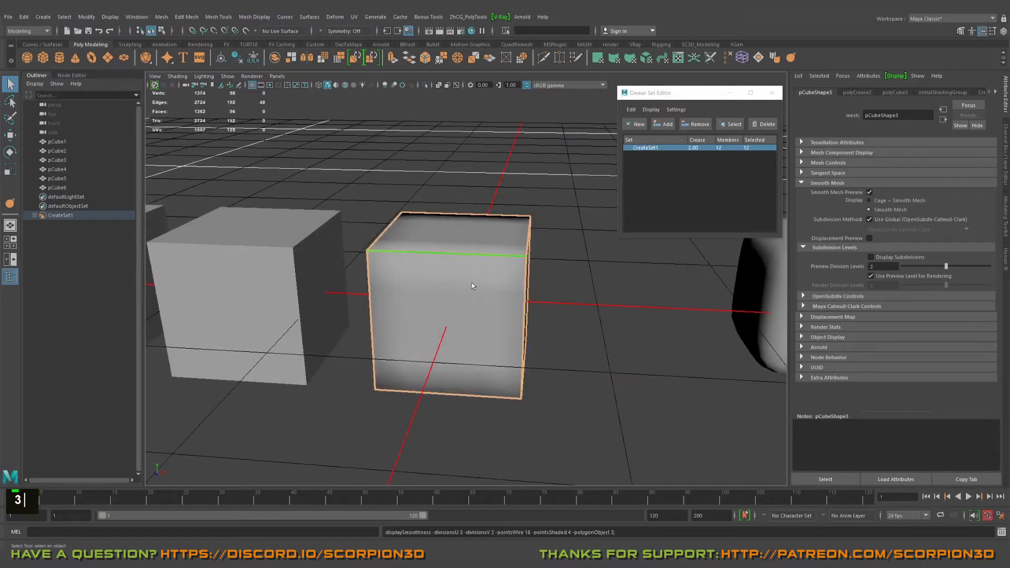
{"action": "left_click_drag", "start_coordinate": [472, 282], "coordinate": [450, 318], "text": "alt"}
{"action": "left_click_drag", "start_coordinate": [473, 239], "coordinate": [491, 286], "text": "alt"}
{"action": "right_click_drag", "start_coordinate": [491, 286], "coordinate": [481, 293], "text": "alt"}
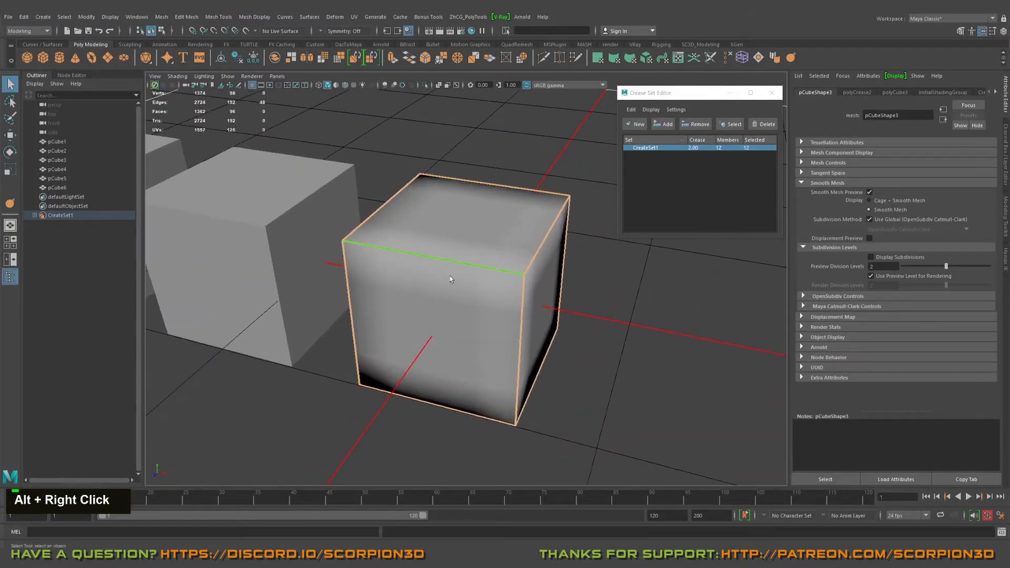
{"action": "left_click_drag", "start_coordinate": [450, 279], "coordinate": [485, 321], "text": "alt"}
{"action": "left_click_drag", "start_coordinate": [592, 192], "coordinate": [467, 269], "text": "alt"}
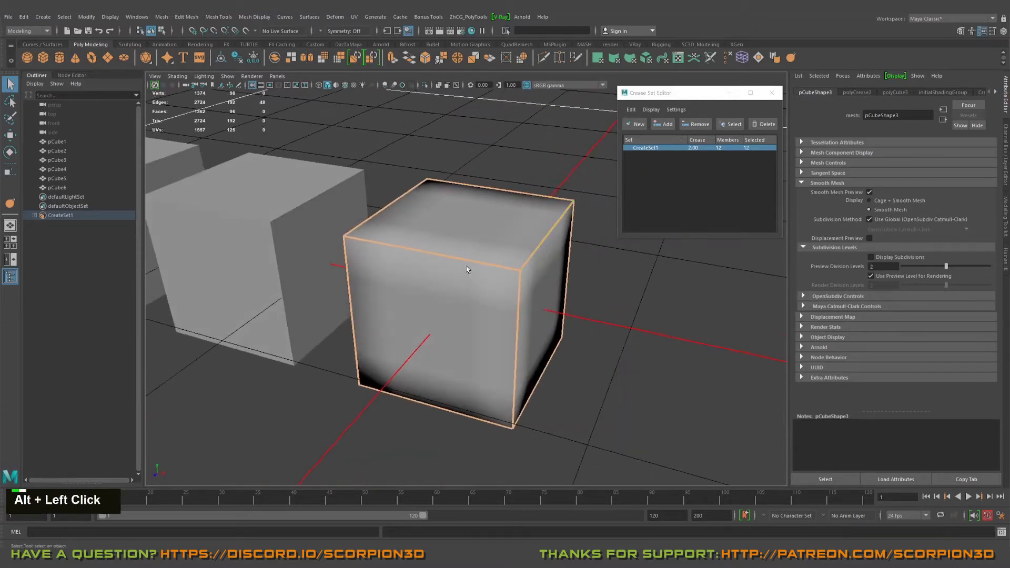
Set the crease value of the crease set to 1.5.
{"action": "double_click", "coordinate": [693, 148]}
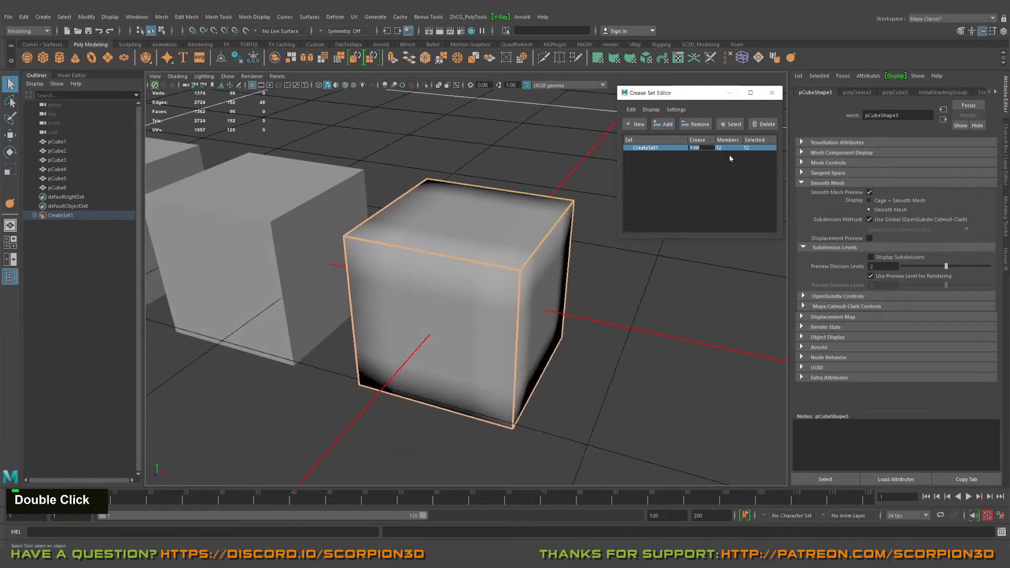
{"action": "type", "text": "1.5"}
{"action": "key", "text": "Return"}
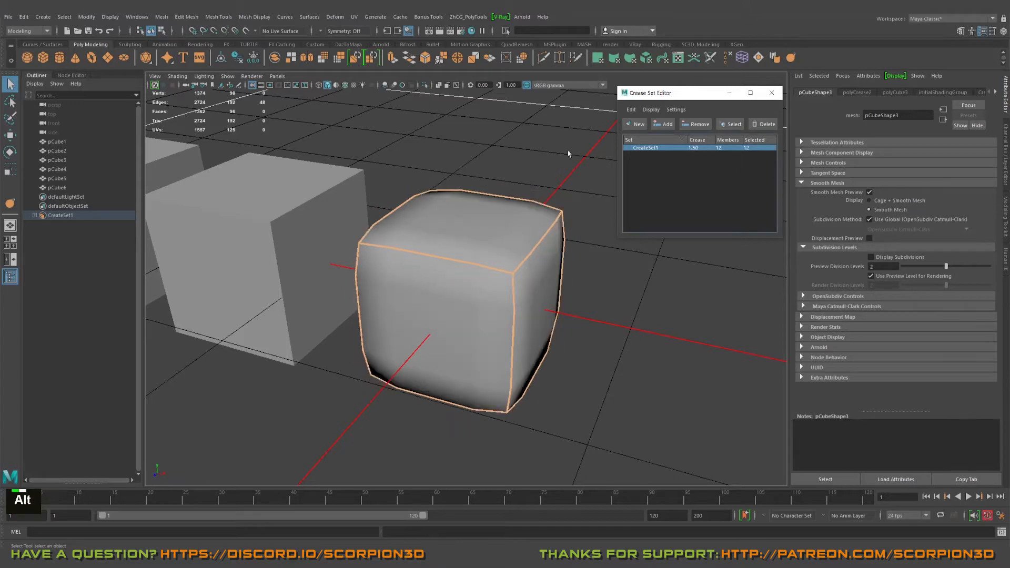
Examine the rounding of the creased cube's edges and corners from several sides.
{"action": "left_click_drag", "start_coordinate": [568, 153], "coordinate": [604, 289], "text": "alt"}
{"action": "middle_click_drag", "start_coordinate": [605, 289], "coordinate": [396, 426], "text": "alt"}
{"action": "right_click_drag", "start_coordinate": [593, 278], "coordinate": [349, 360], "text": "alt"}
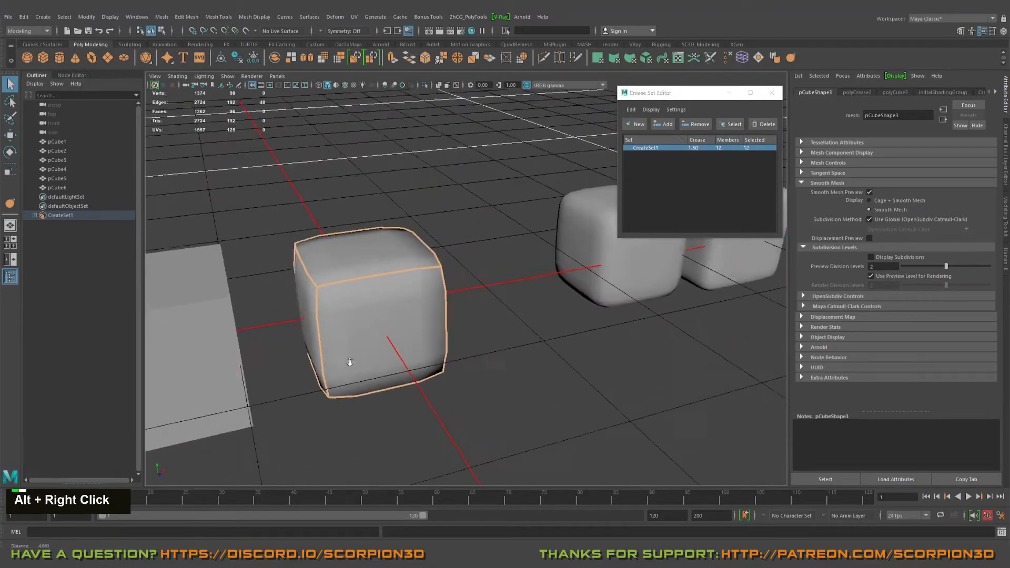
{"action": "left_click_drag", "start_coordinate": [349, 361], "coordinate": [570, 342], "text": "alt"}
{"action": "middle_click_drag", "start_coordinate": [570, 342], "coordinate": [549, 343], "text": "alt"}
{"action": "left_click_drag", "start_coordinate": [548, 343], "coordinate": [341, 364], "text": "alt"}
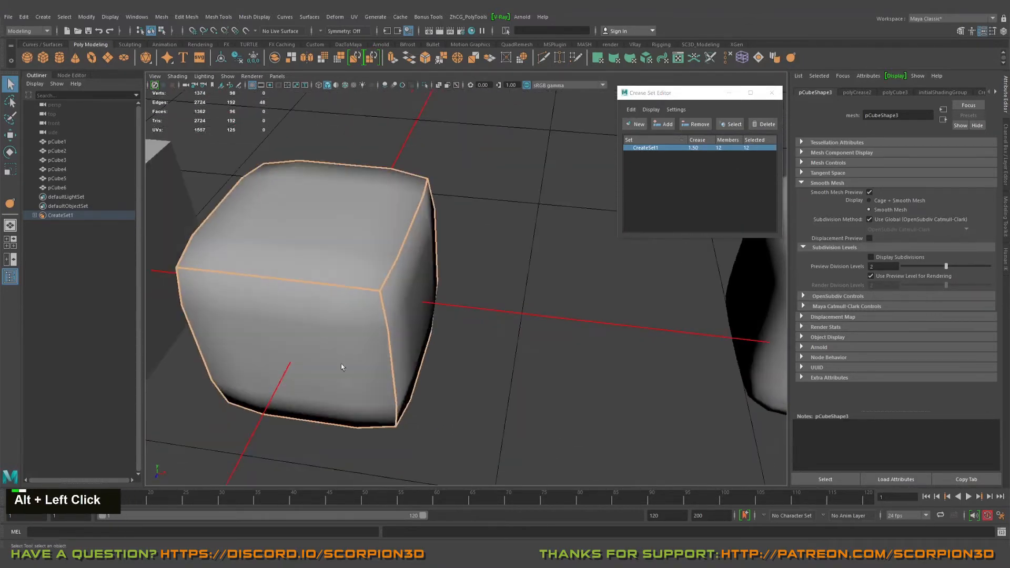
{"action": "middle_click_drag", "start_coordinate": [341, 364], "coordinate": [456, 386], "text": "alt"}
{"action": "middle_click_drag", "start_coordinate": [444, 248], "coordinate": [477, 248], "text": "alt"}
{"action": "left_click_drag", "start_coordinate": [477, 249], "coordinate": [570, 273], "text": "alt"}
{"action": "scroll", "coordinate": [505, 263], "scroll_direction": "down", "scroll_amount": 3, "text": "alt"}
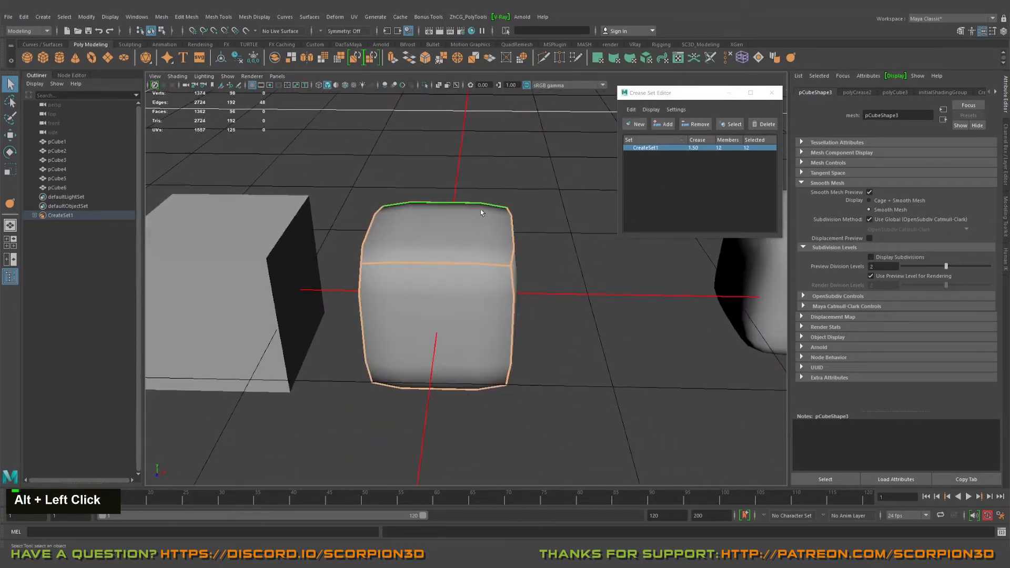
{"action": "middle_click_drag", "start_coordinate": [397, 226], "coordinate": [455, 243], "text": "alt"}
{"action": "right_click", "coordinate": [455, 245]}
{"action": "right_click_drag", "start_coordinate": [489, 232], "coordinate": [508, 236], "text": "alt"}
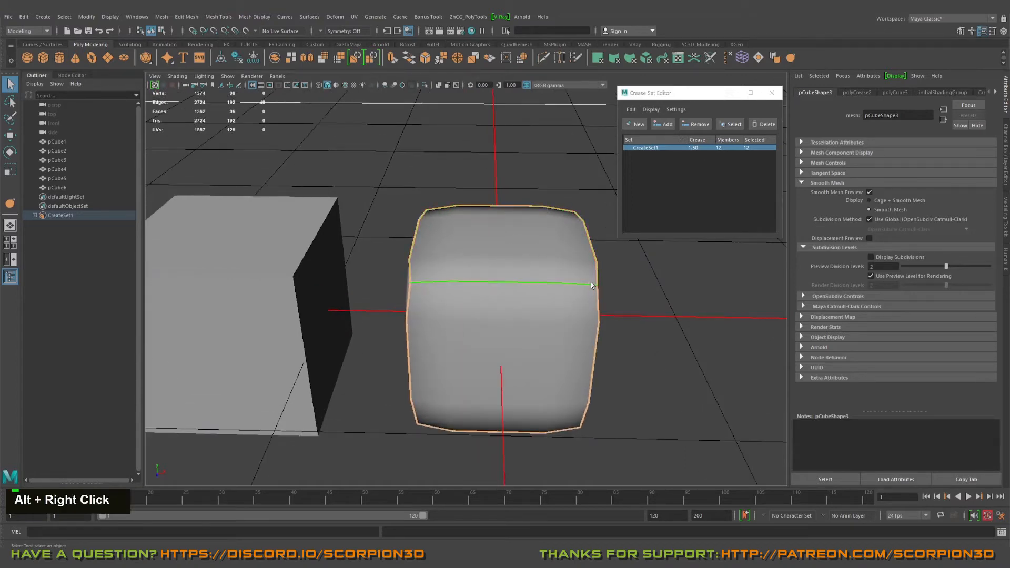
{"action": "middle_click_drag", "start_coordinate": [599, 405], "coordinate": [541, 350], "text": "alt"}
{"action": "left_click_drag", "start_coordinate": [541, 350], "coordinate": [504, 318], "text": "alt"}
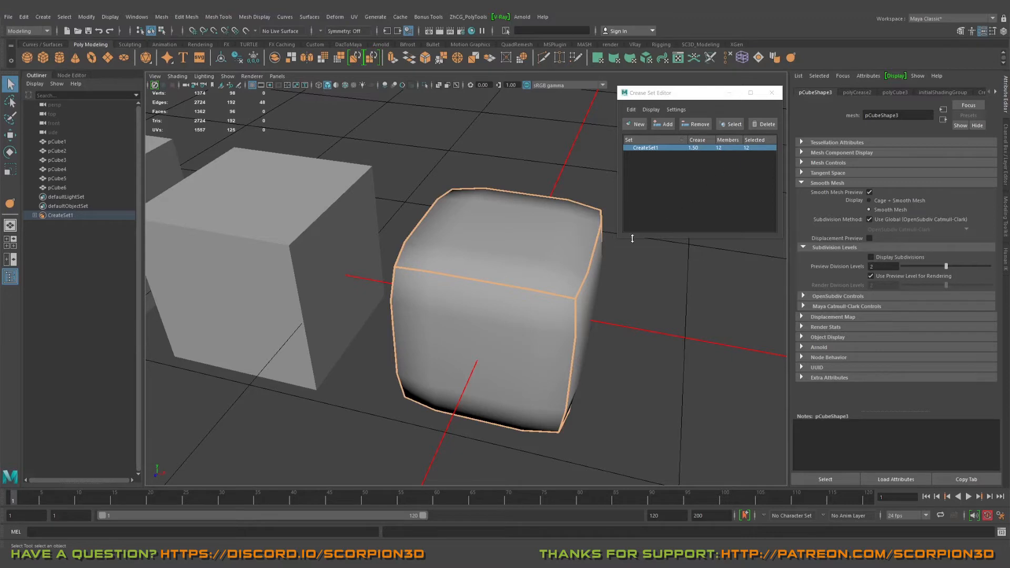
Select the four edges around the creased cube's top face and deselect two of them.
{"action": "left_click", "coordinate": [519, 195]}
{"action": "left_click", "coordinate": [421, 216], "text": "shift"}
{"action": "left_click", "coordinate": [431, 264], "text": "shift"}
{"action": "left_click", "coordinate": [585, 254], "text": "shift"}
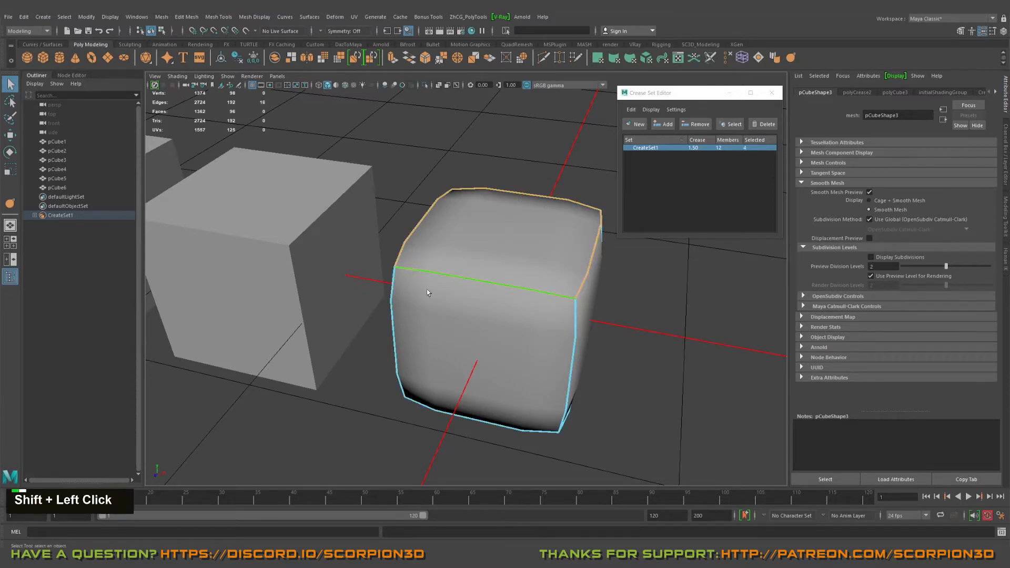
{"action": "left_click_drag", "start_coordinate": [427, 293], "coordinate": [443, 251], "text": "alt"}
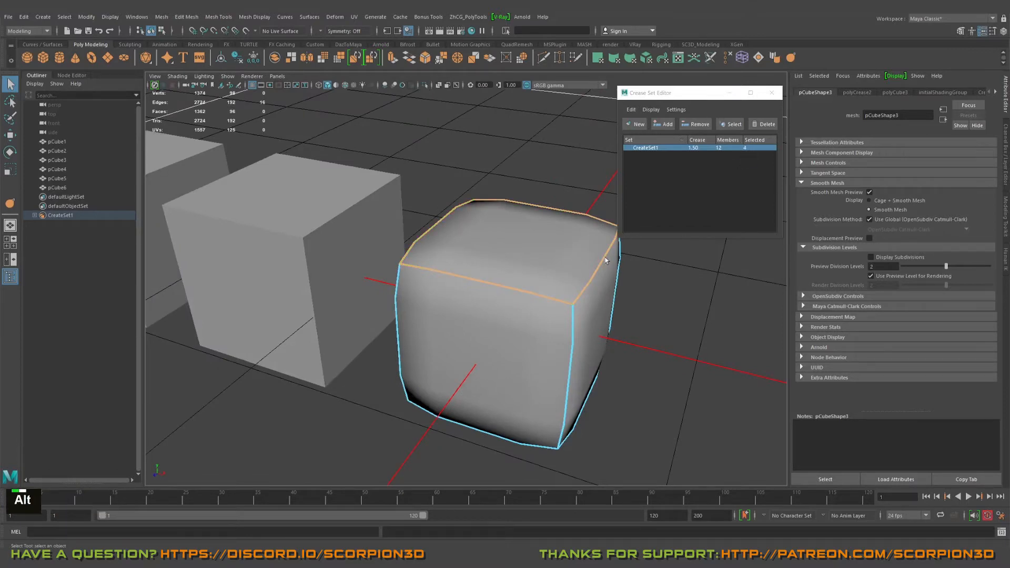
{"action": "left_click_drag", "start_coordinate": [607, 259], "coordinate": [430, 232], "text": "alt"}
{"action": "left_click", "coordinate": [413, 240], "text": "shift"}
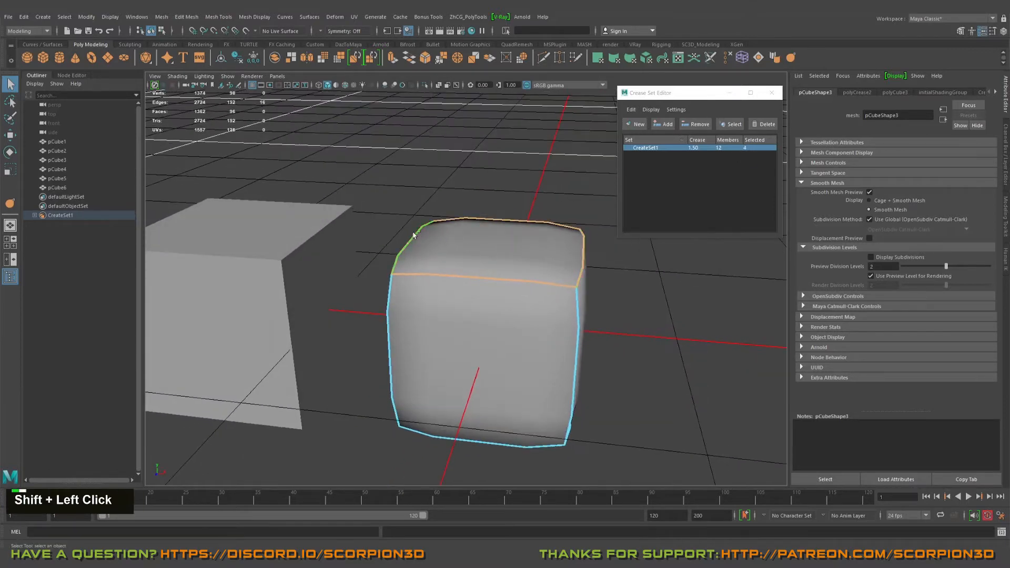
{"action": "double_click", "coordinate": [479, 215], "text": "shift"}
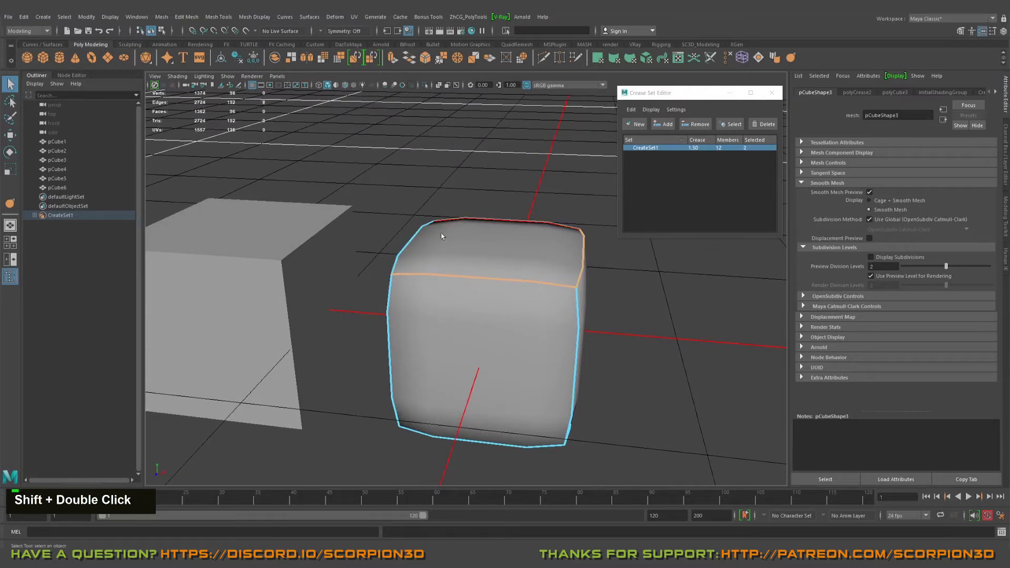
Select the creased cube's four top-face edges again, one by one.
{"action": "left_click", "coordinate": [420, 228]}
{"action": "left_click", "coordinate": [476, 219], "text": "shift"}
{"action": "left_click", "coordinate": [462, 275], "text": "shift"}
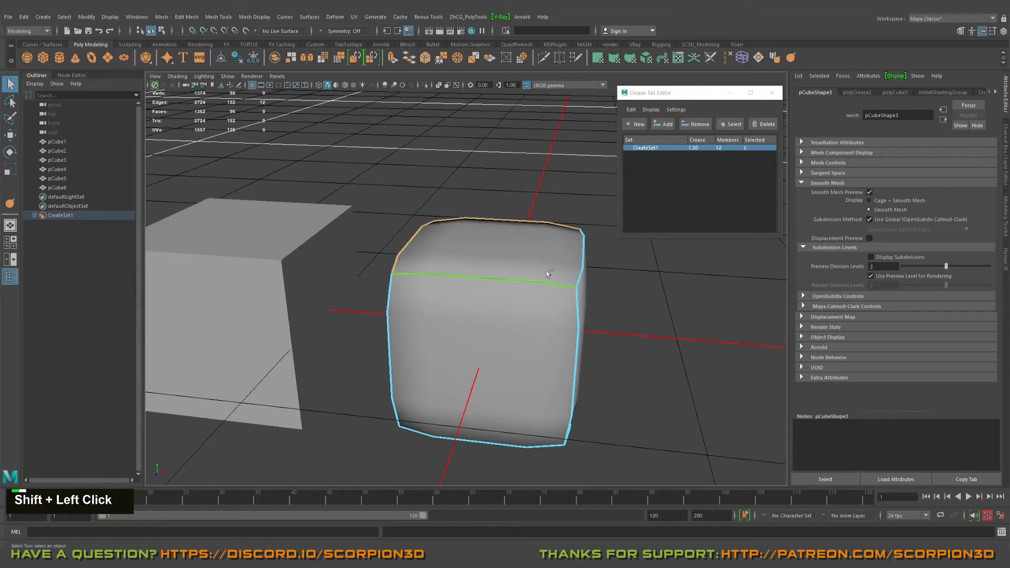
{"action": "right_click_drag", "start_coordinate": [588, 265], "coordinate": [578, 263], "text": "alt"}
{"action": "left_click_drag", "start_coordinate": [579, 263], "coordinate": [461, 323], "text": "alt"}
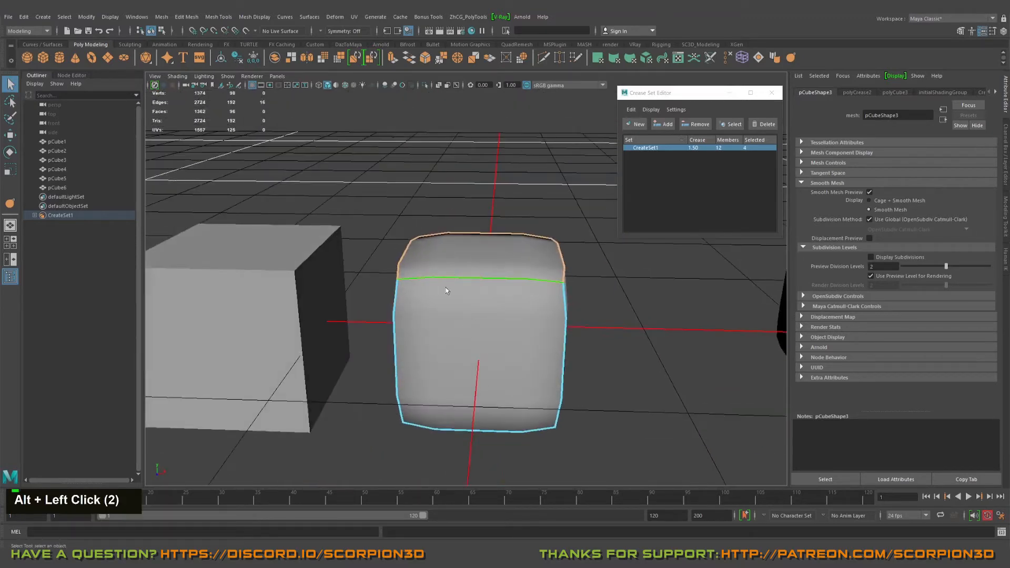
Select all the edges of the unsmoothed cube next to the creased one and add them to the existing crease set.
{"action": "middle_click_drag", "start_coordinate": [446, 290], "coordinate": [536, 316], "text": "alt"}
{"action": "right_click_drag", "start_coordinate": [536, 315], "coordinate": [450, 318], "text": "alt"}
{"action": "middle_click_drag", "start_coordinate": [450, 318], "coordinate": [500, 318], "text": "alt"}
{"action": "left_click_drag", "start_coordinate": [500, 318], "coordinate": [483, 334], "text": "alt"}
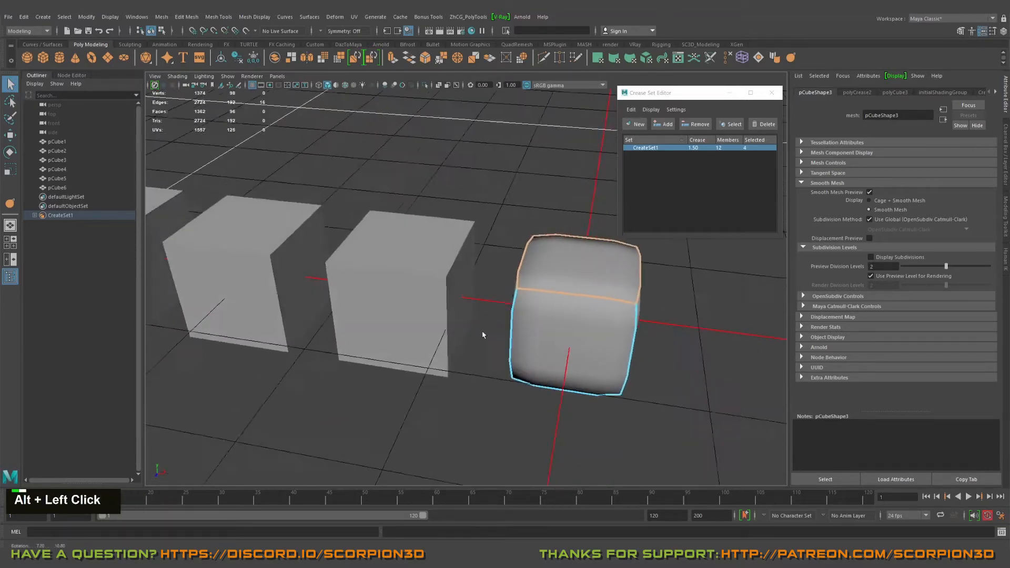
{"action": "right_click_drag", "start_coordinate": [483, 334], "coordinate": [516, 335], "text": "alt"}
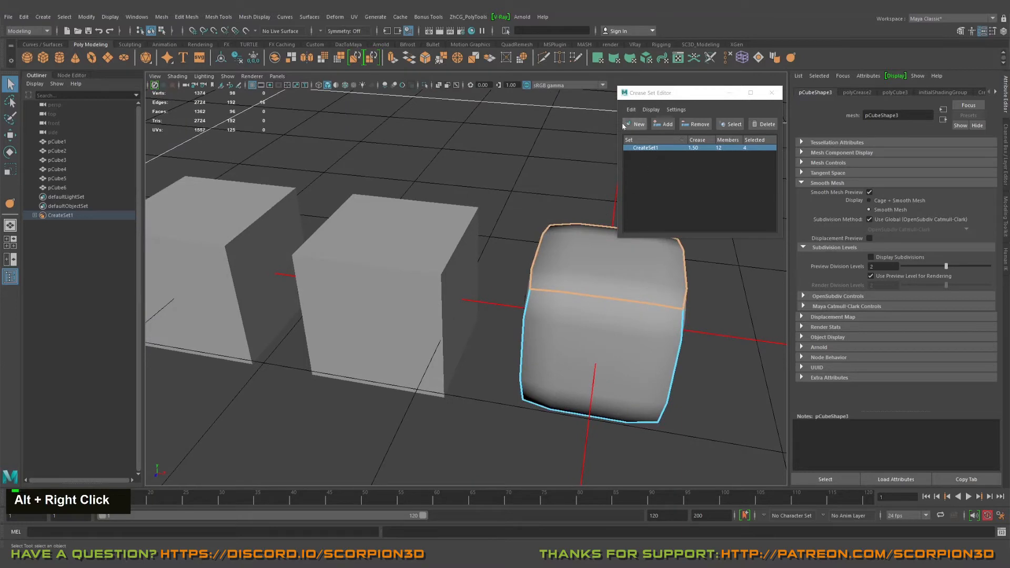
{"action": "right_click", "coordinate": [434, 219]}
{"action": "left_click_drag", "start_coordinate": [418, 209], "coordinate": [432, 215], "text": "alt"}
{"action": "left_click_drag", "start_coordinate": [314, 157], "coordinate": [545, 409]}
{"action": "middle_click_drag", "start_coordinate": [534, 294], "coordinate": [494, 325], "text": "alt"}
{"action": "left_click_drag", "start_coordinate": [494, 325], "coordinate": [463, 328], "text": "alt"}
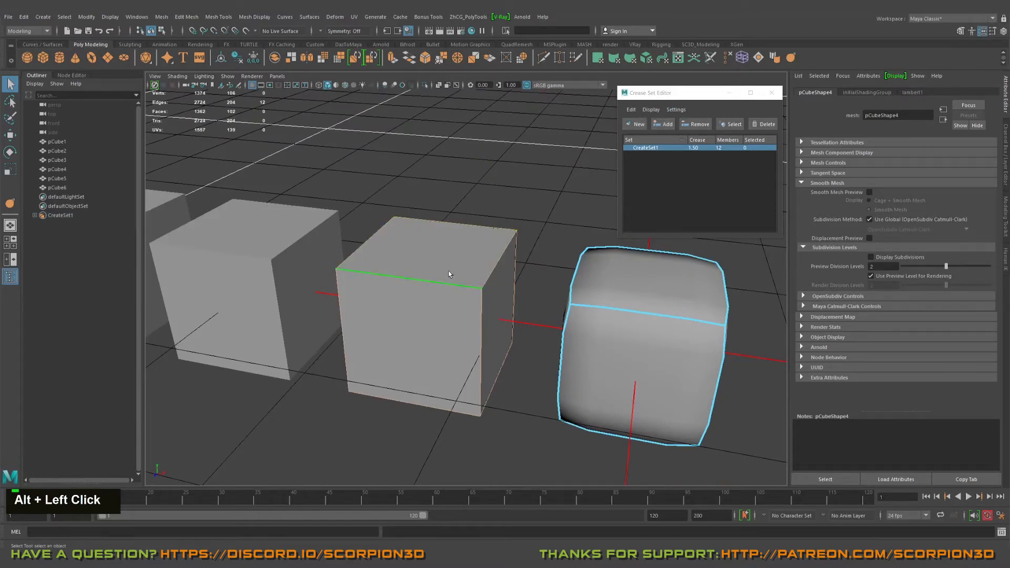
{"action": "left_click_drag", "start_coordinate": [449, 274], "coordinate": [454, 250], "text": "alt"}
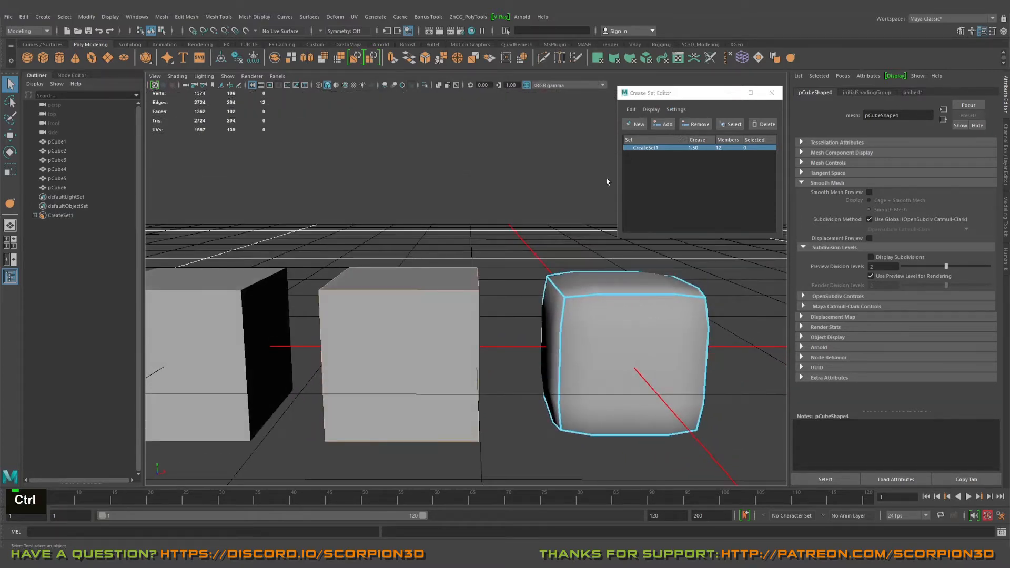
{"action": "left_click", "coordinate": [663, 124]}
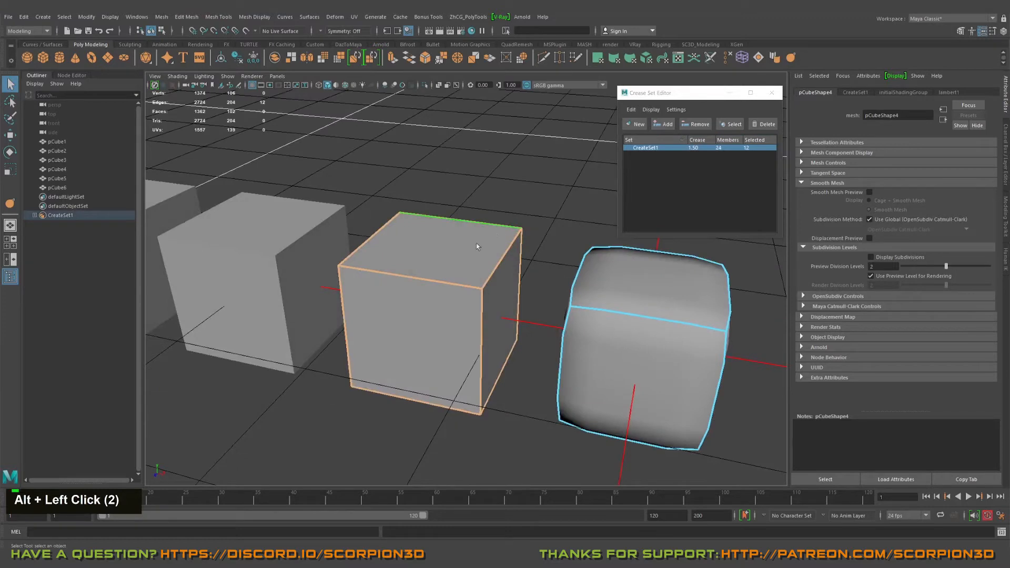
Return the second cube to object mode, turn on its smooth mesh preview and leave that cube selected.
{"action": "right_click_drag", "start_coordinate": [477, 246], "coordinate": [690, 152]}
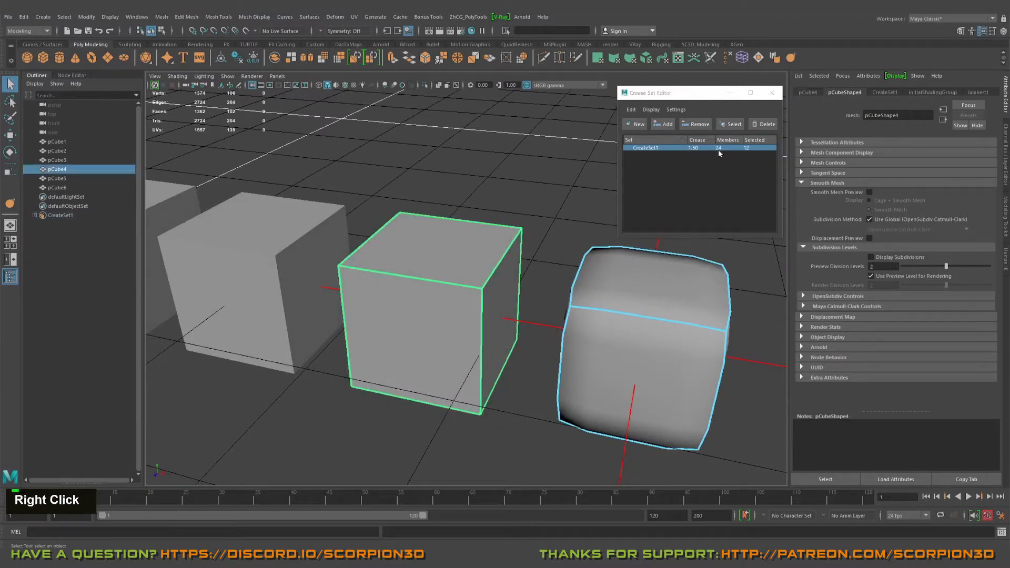
{"action": "key", "text": "3"}
{"action": "left_click", "coordinate": [266, 250]}
{"action": "middle_click_drag", "start_coordinate": [266, 250], "coordinate": [231, 117], "text": "alt"}
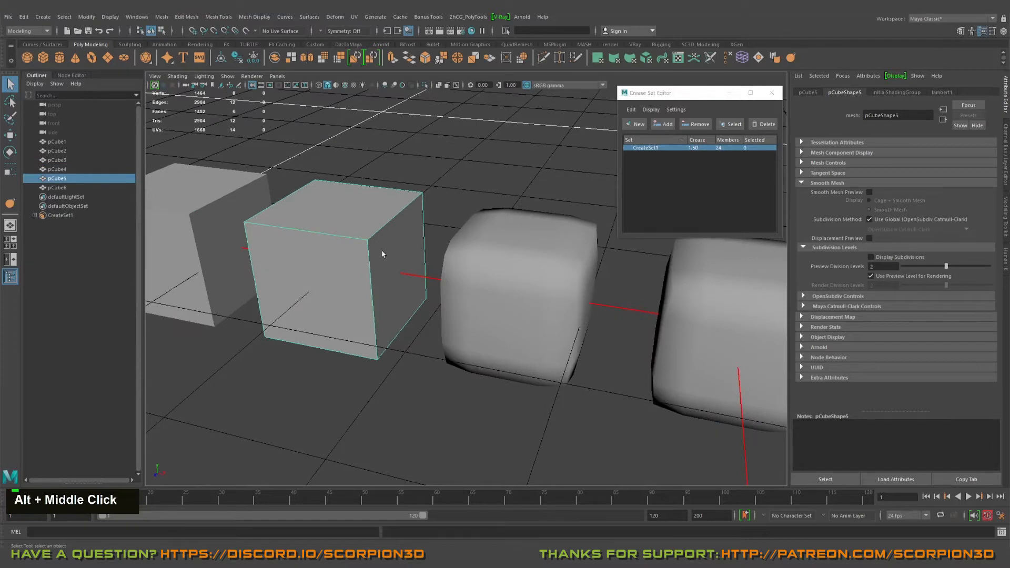
{"action": "middle_click_drag", "start_coordinate": [382, 254], "coordinate": [379, 247], "text": "alt"}
{"action": "left_click_drag", "start_coordinate": [379, 247], "coordinate": [691, 153], "text": "alt"}
{"action": "left_click", "coordinate": [523, 244]}
{"action": "left_click_drag", "start_coordinate": [569, 221], "coordinate": [498, 282], "text": "alt"}
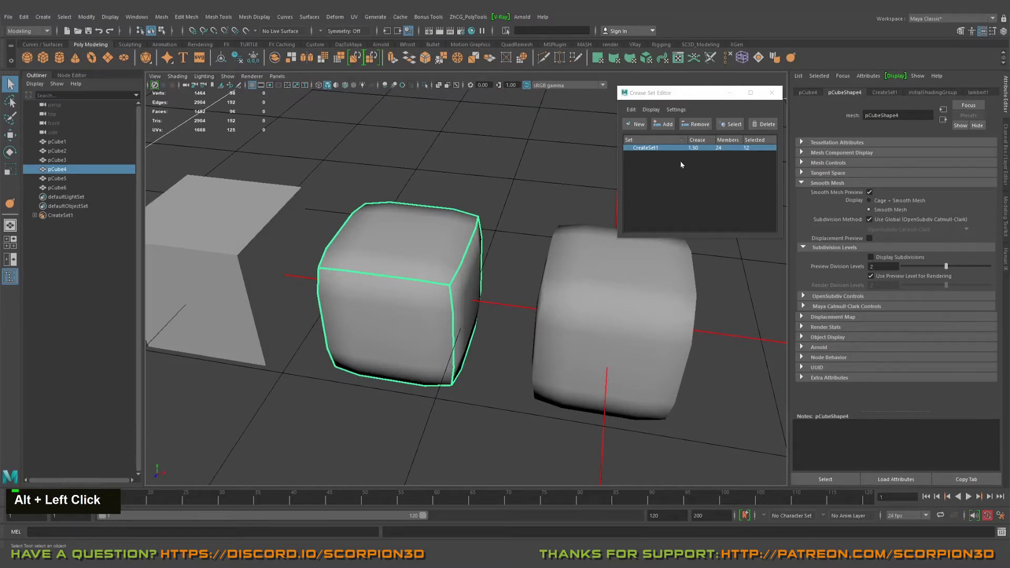
Select the edges around the second cube's upper part, clear that selection and return to object mode.
{"action": "right_click_drag", "start_coordinate": [418, 233], "coordinate": [422, 200]}
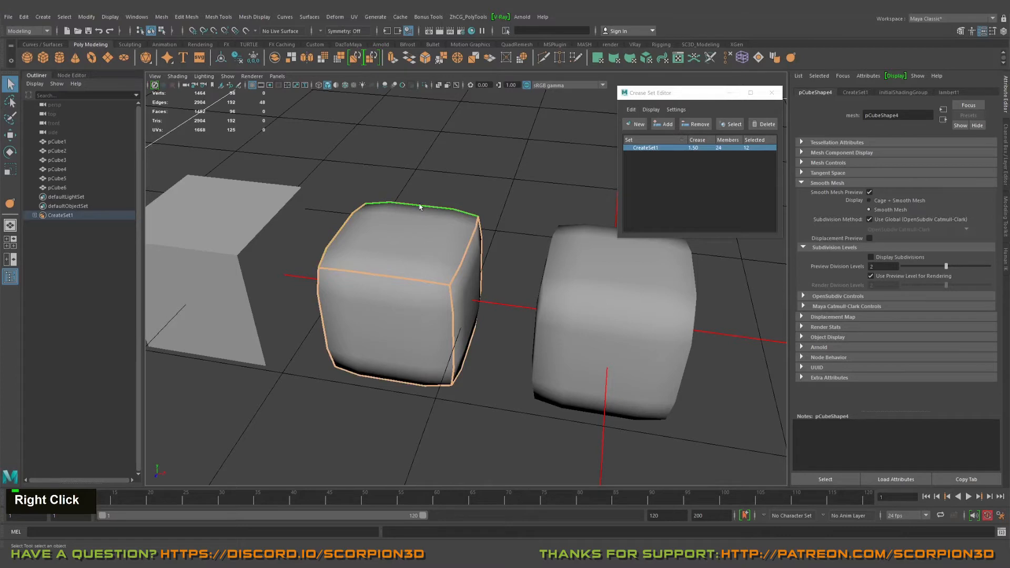
{"action": "left_click_drag", "start_coordinate": [285, 184], "coordinate": [505, 318]}
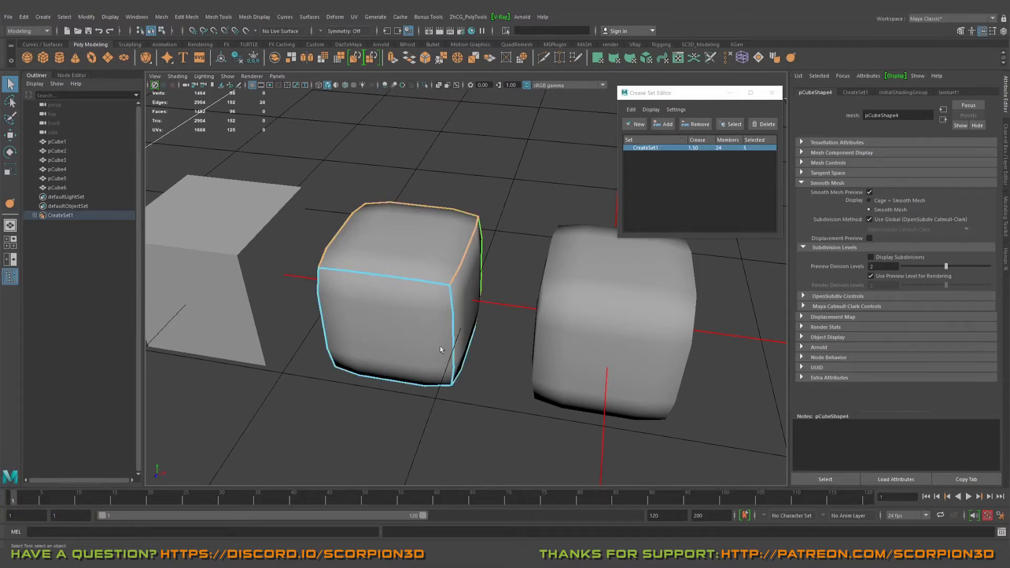
{"action": "left_click_drag", "start_coordinate": [440, 348], "coordinate": [540, 356], "text": "alt"}
{"action": "scroll", "coordinate": [456, 293], "scroll_direction": "down", "scroll_amount": 2, "text": "alt"}
{"action": "left_click", "coordinate": [471, 243]}
{"action": "right_click_drag", "start_coordinate": [471, 244], "coordinate": [486, 238]}
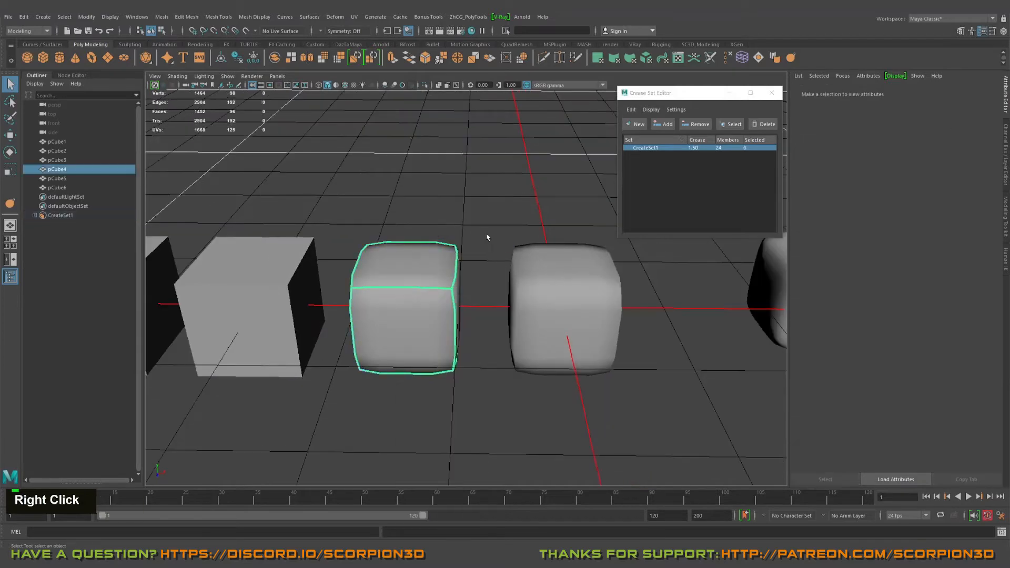
Clear the cube selection and set the shared crease set's crease value to 1.2.
{"action": "left_click", "coordinate": [504, 243]}
{"action": "left_click_drag", "start_coordinate": [505, 244], "coordinate": [463, 258], "text": "alt"}
{"action": "middle_click_drag", "start_coordinate": [463, 257], "coordinate": [525, 266], "text": "alt"}
{"action": "left_click_drag", "start_coordinate": [526, 266], "coordinate": [502, 292], "text": "alt"}
{"action": "middle_click_drag", "start_coordinate": [502, 292], "coordinate": [476, 285], "text": "alt"}
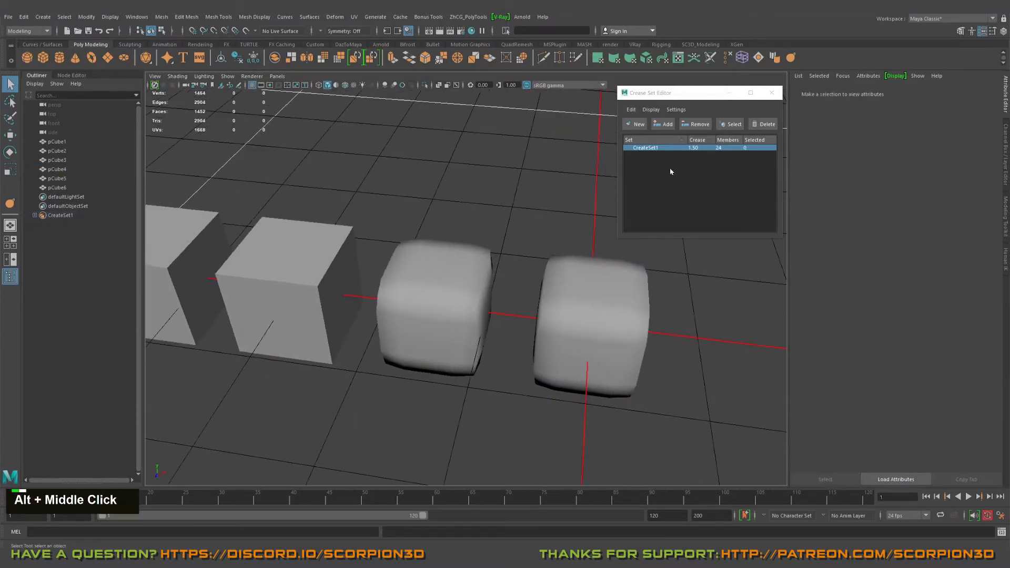
{"action": "left_click", "coordinate": [702, 148]}
{"action": "middle_click_drag", "start_coordinate": [419, 269], "coordinate": [528, 271], "text": "alt"}
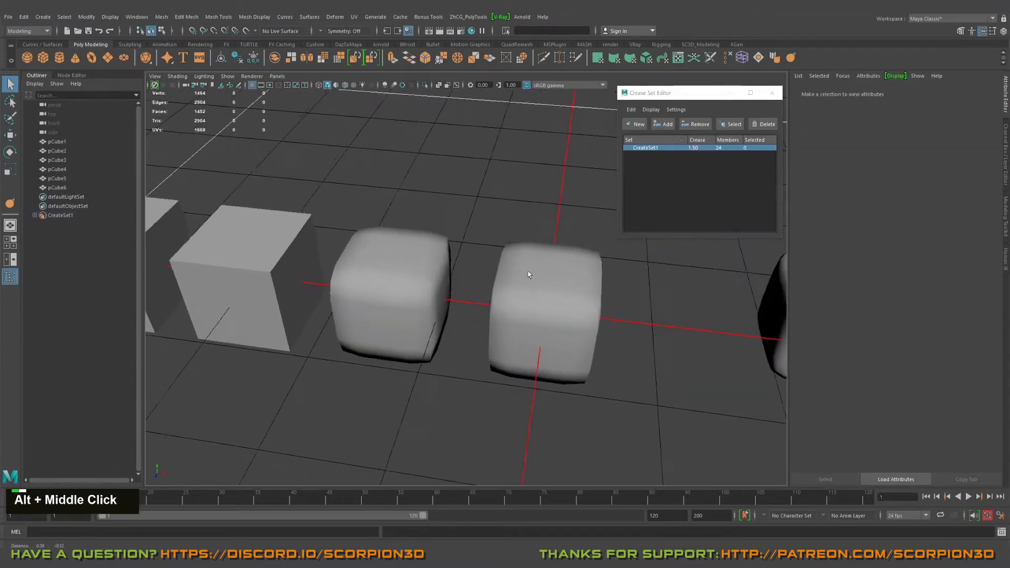
{"action": "right_click_drag", "start_coordinate": [528, 270], "coordinate": [587, 225], "text": "alt"}
{"action": "double_click", "coordinate": [694, 148]}
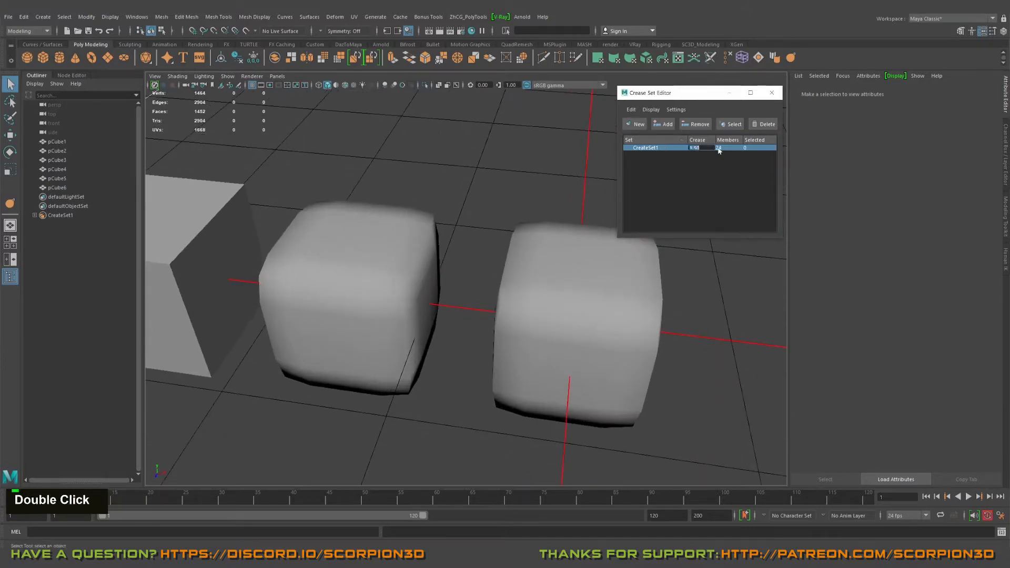
{"action": "type", "text": "1.2"}
{"action": "key", "text": "Return"}
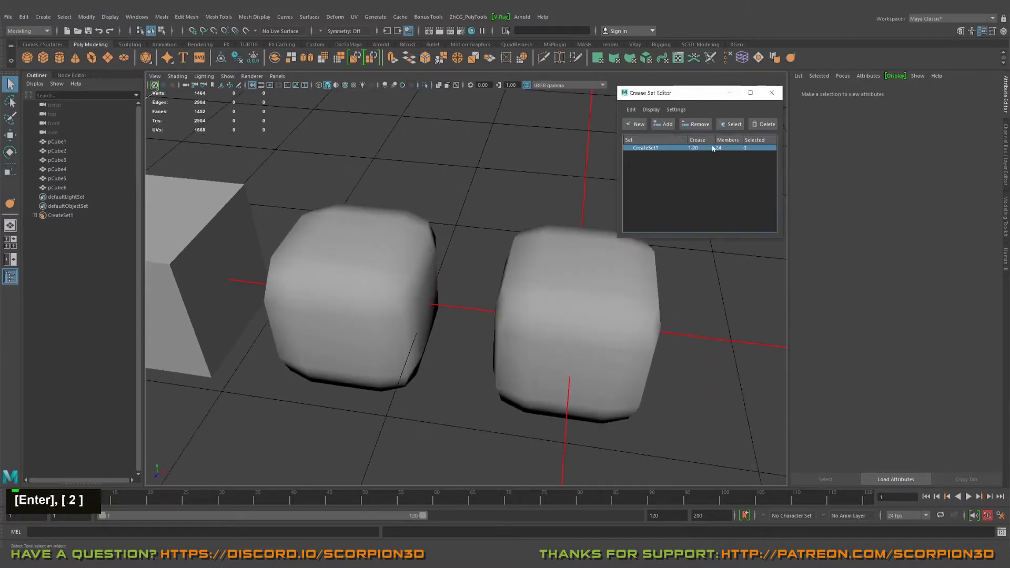
{"action": "right_click_drag", "start_coordinate": [505, 221], "coordinate": [417, 245], "text": "alt"}
{"action": "left_click_drag", "start_coordinate": [417, 245], "coordinate": [449, 230], "text": "alt"}
{"action": "right_click_drag", "start_coordinate": [448, 229], "coordinate": [505, 231], "text": "alt"}
{"action": "left_click_drag", "start_coordinate": [505, 231], "coordinate": [436, 295], "text": "alt"}
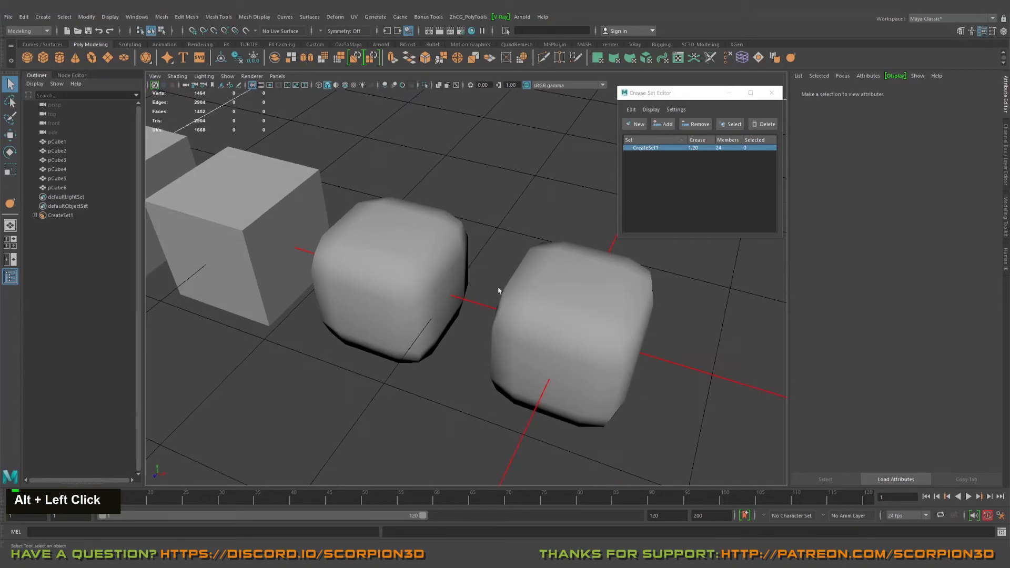
Set the shared crease set's crease value to 1.5 and compare both smoothed cubes from several angles.
{"action": "double_click", "coordinate": [695, 148]}
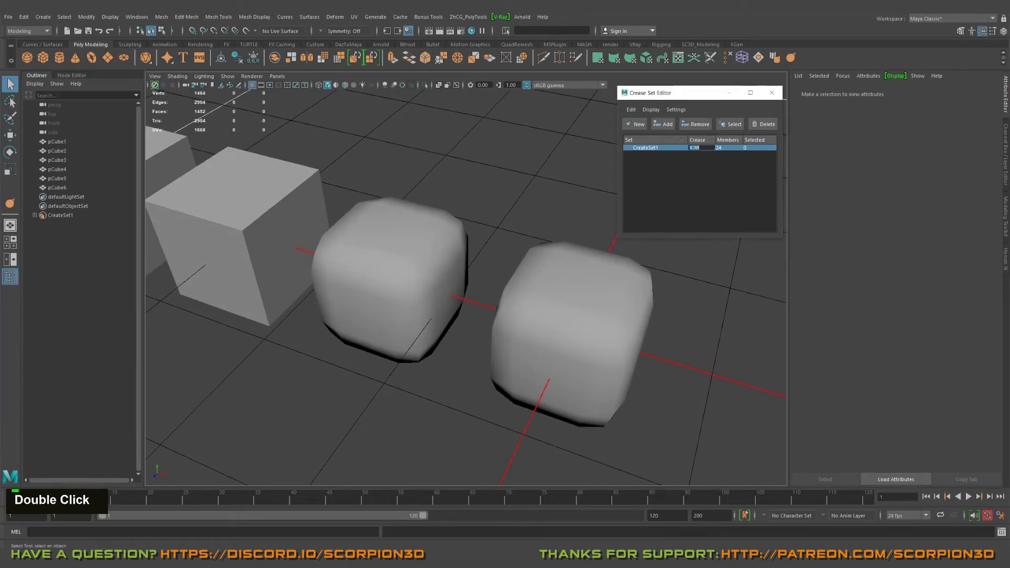
{"action": "type", "text": "1.5"}
{"action": "key", "text": "Return"}
{"action": "right_click_drag", "start_coordinate": [543, 161], "coordinate": [486, 167], "text": "alt"}
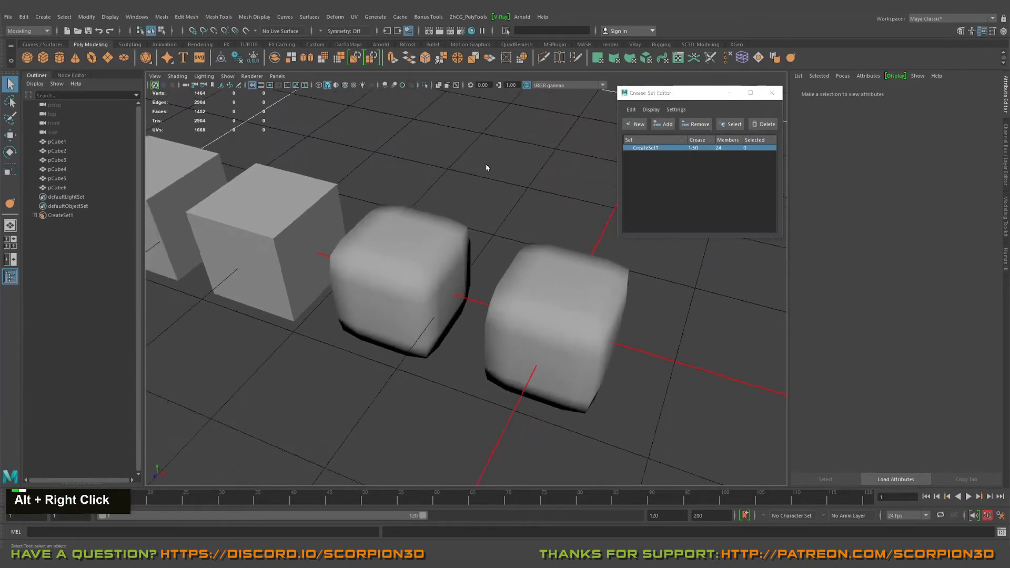
{"action": "left_click_drag", "start_coordinate": [486, 168], "coordinate": [522, 174], "text": "alt"}
{"action": "right_click_drag", "start_coordinate": [523, 174], "coordinate": [557, 282], "text": "alt"}
{"action": "middle_click_drag", "start_coordinate": [557, 282], "coordinate": [532, 248], "text": "alt"}
{"action": "right_click_drag", "start_coordinate": [532, 248], "coordinate": [569, 242], "text": "alt"}
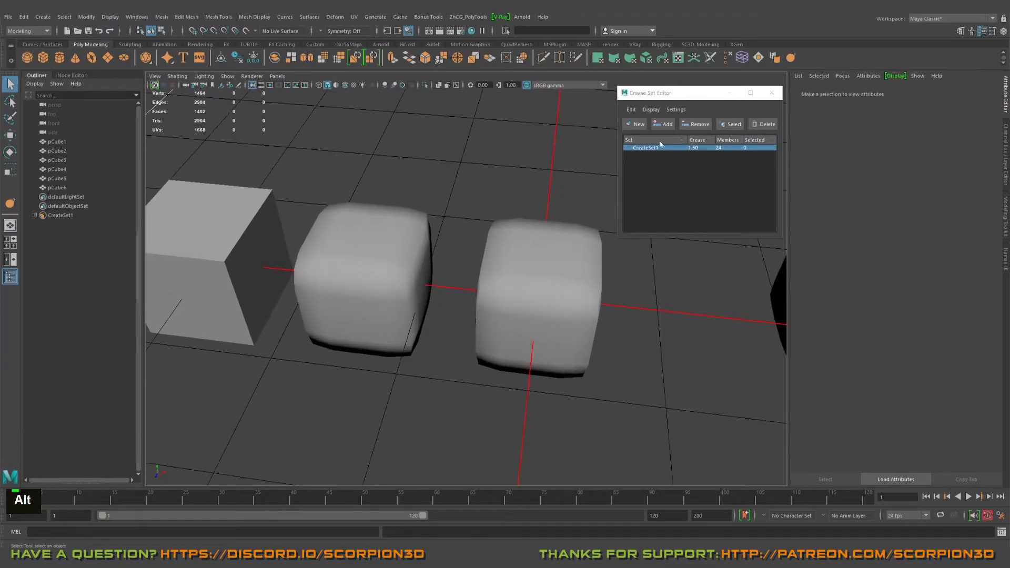
{"action": "middle_click_drag", "start_coordinate": [337, 253], "coordinate": [430, 248], "text": "alt"}
{"action": "left_click_drag", "start_coordinate": [430, 248], "coordinate": [442, 247], "text": "alt"}
{"action": "middle_click_drag", "start_coordinate": [441, 247], "coordinate": [455, 247], "text": "alt"}
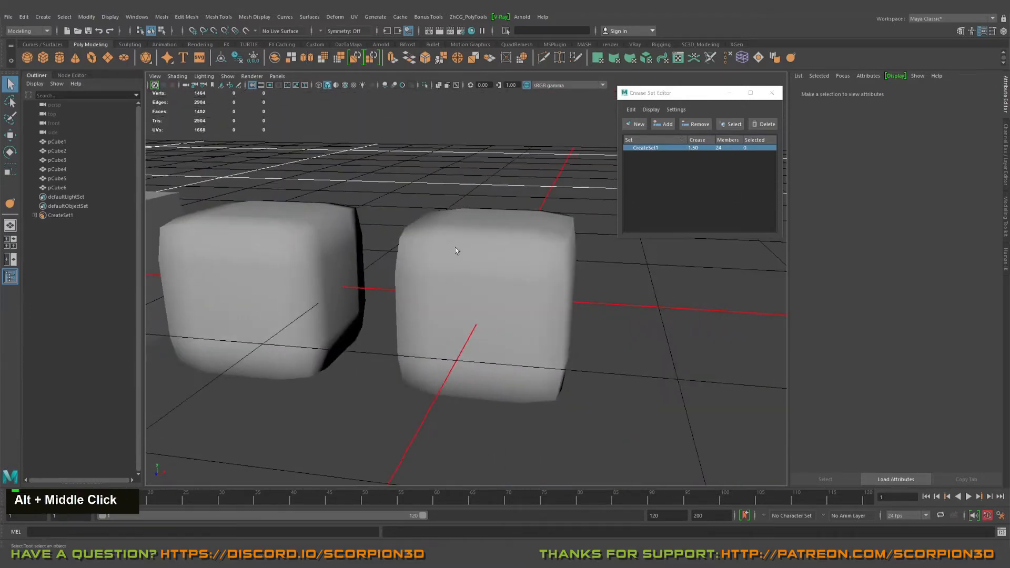
Remove pCube3's top and vertical edges from the shared crease set, return to object mode and clear the selection.
{"action": "left_click", "coordinate": [455, 247]}
{"action": "left_click_drag", "start_coordinate": [456, 247], "coordinate": [471, 254], "text": "alt"}
{"action": "right_click_drag", "start_coordinate": [471, 254], "coordinate": [470, 222]}
{"action": "left_click_drag", "start_coordinate": [460, 245], "coordinate": [458, 223], "text": "alt"}
{"action": "left_click_drag", "start_coordinate": [357, 205], "coordinate": [645, 280]}
{"action": "left_click_drag", "start_coordinate": [535, 280], "coordinate": [547, 249], "text": "alt"}
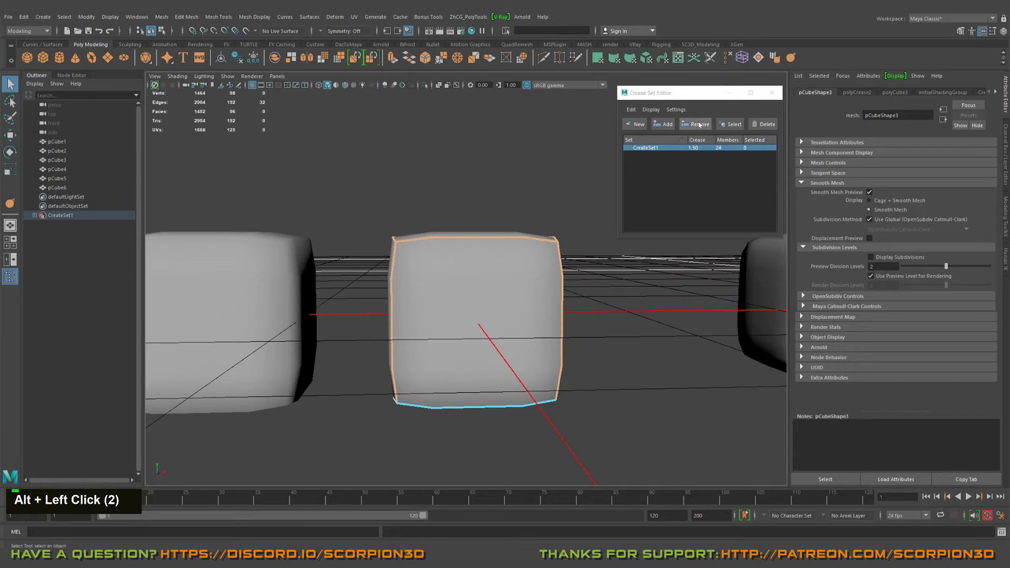
{"action": "left_click", "coordinate": [698, 124]}
{"action": "left_click_drag", "start_coordinate": [466, 210], "coordinate": [509, 227], "text": "alt"}
{"action": "right_click_drag", "start_coordinate": [504, 231], "coordinate": [585, 198]}
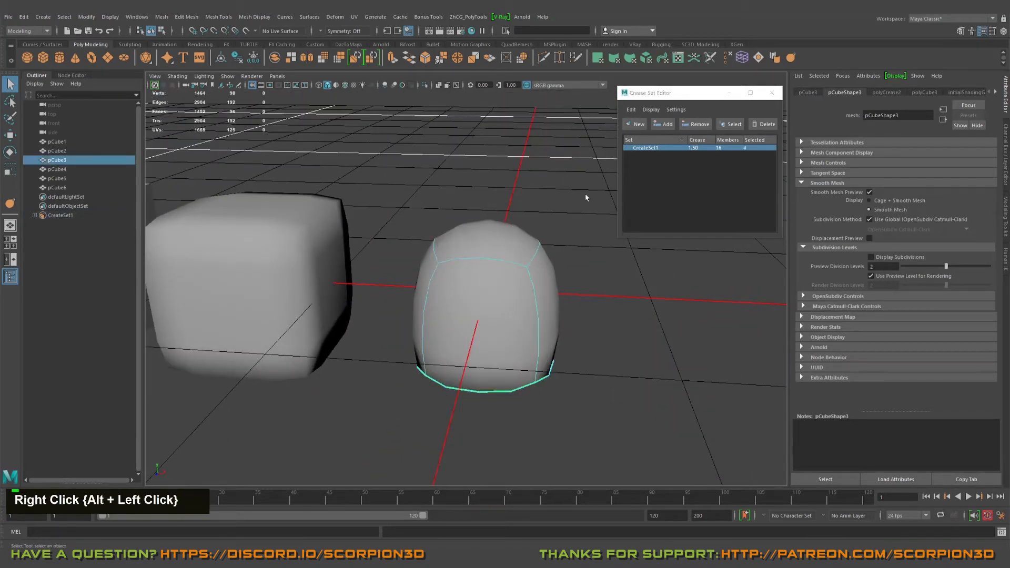
{"action": "left_click", "coordinate": [586, 199]}
Check each smoothed cube's membership in the crease set, selecting only pCube4's member edges through the set.
{"action": "mouse_move", "coordinate": [557, 293]}
{"action": "left_mouse_down", "text": "alt"}
{"action": "mouse_move", "coordinate": [550, 239]}
{"action": "mouse_move", "coordinate": [541, 287]}
{"action": "left_mouse_up", "text": "alt"}
{"action": "scroll", "coordinate": [542, 287], "scroll_direction": "down", "scroll_amount": 1, "text": "alt"}
{"action": "middle_click_drag", "start_coordinate": [517, 272], "coordinate": [515, 296], "text": "alt"}
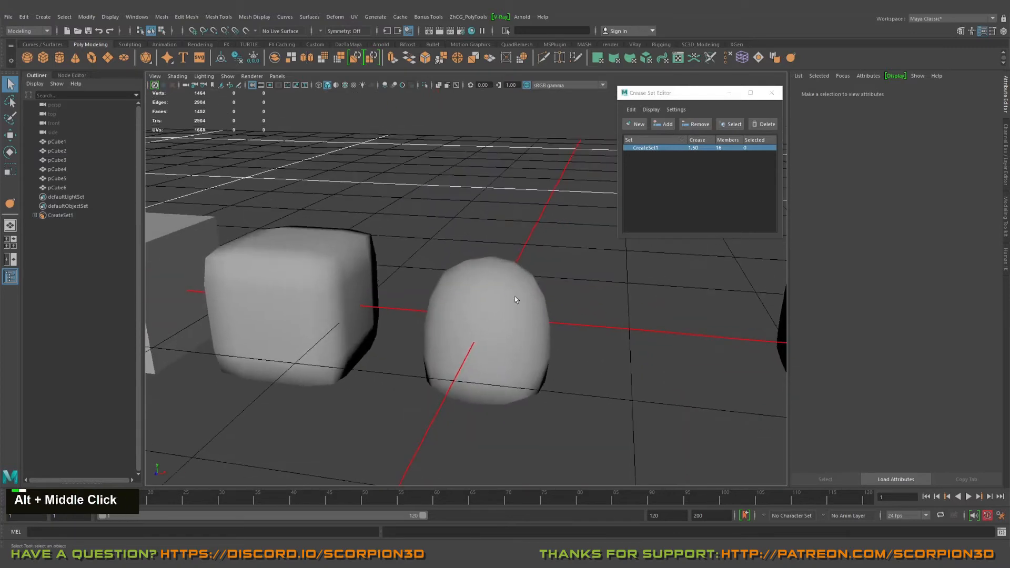
{"action": "left_click_drag", "start_coordinate": [514, 296], "coordinate": [390, 291], "text": "alt"}
{"action": "middle_click_drag", "start_coordinate": [359, 315], "coordinate": [407, 287], "text": "alt"}
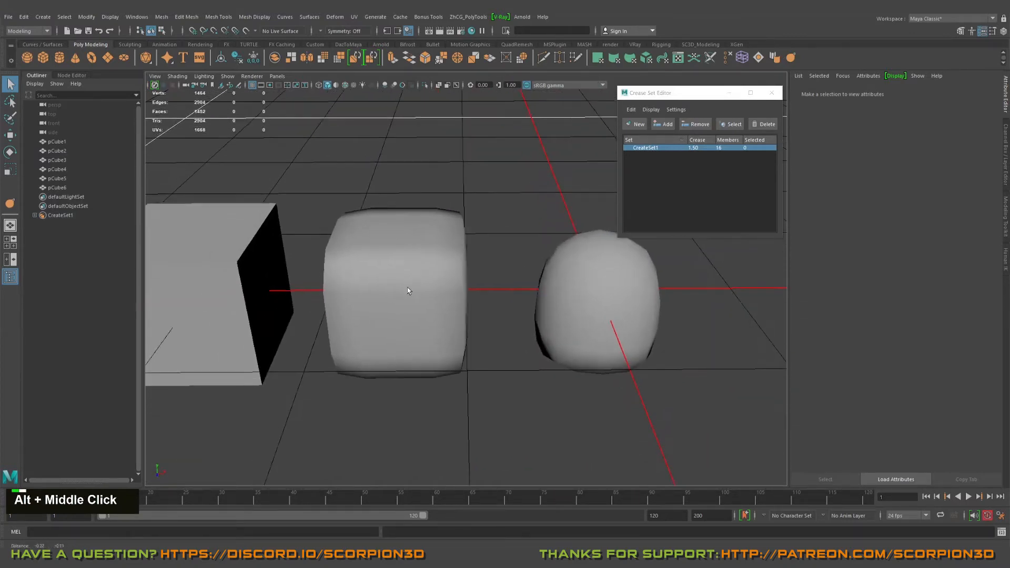
{"action": "left_click", "coordinate": [399, 247]}
{"action": "double_click", "coordinate": [585, 299]}
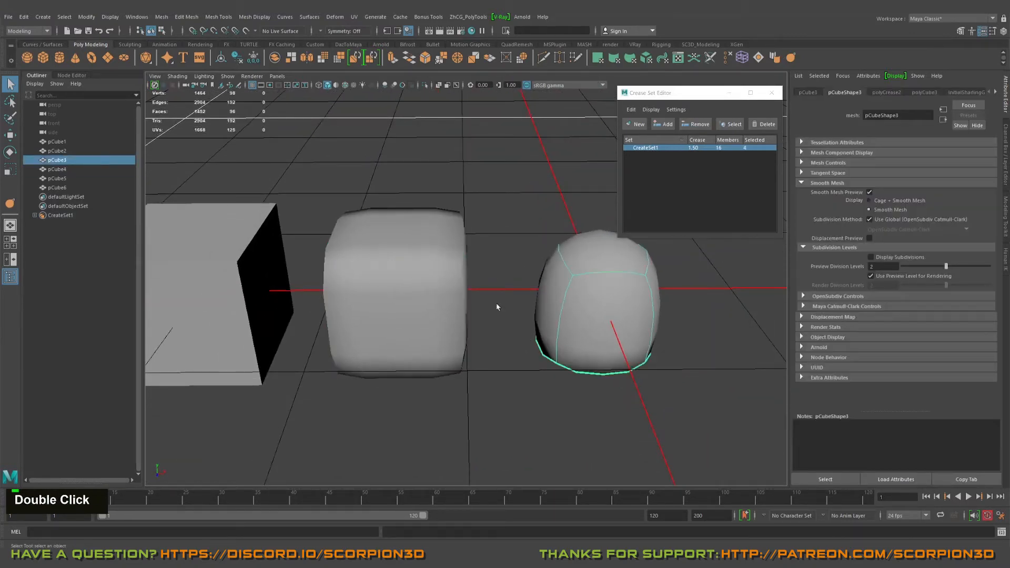
{"action": "left_click", "coordinate": [405, 259]}
{"action": "left_click", "coordinate": [729, 124]}
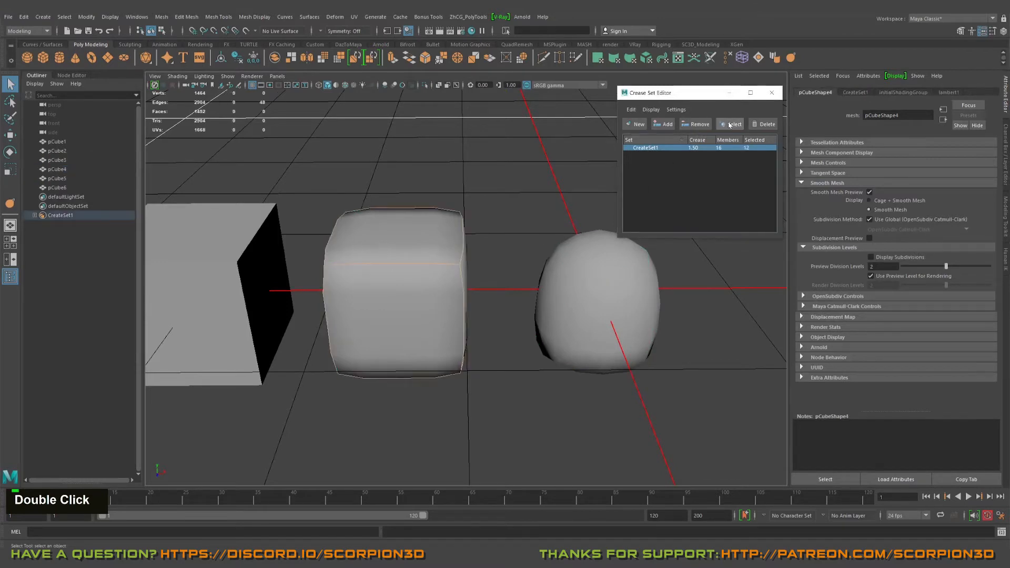
{"action": "mouse_move", "coordinate": [535, 322]}
{"action": "left_mouse_down", "text": "alt"}
{"action": "mouse_move", "coordinate": [523, 252]}
{"action": "mouse_move", "coordinate": [542, 310]}
{"action": "left_mouse_up", "text": "alt"}
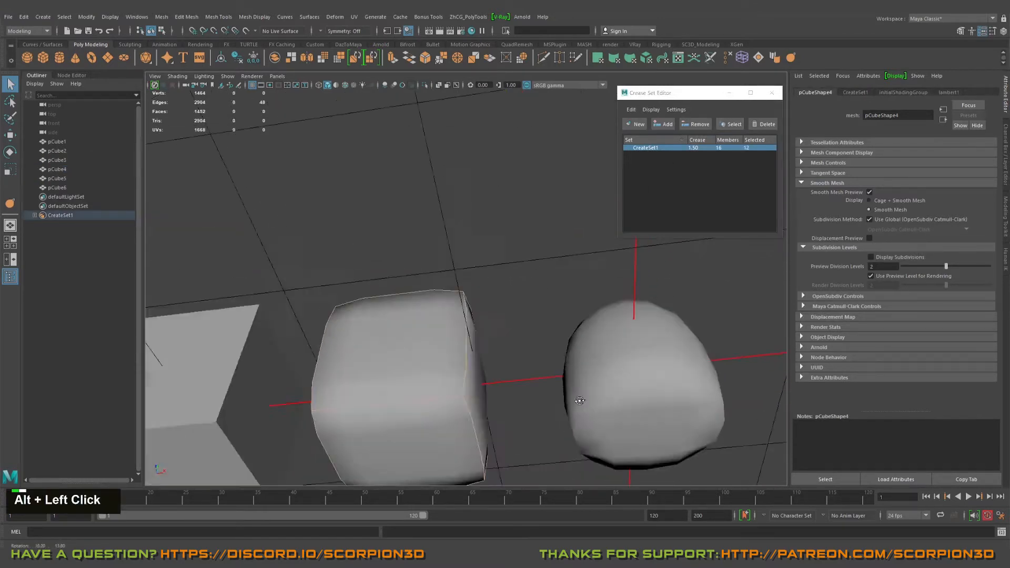
{"action": "middle_click_drag", "start_coordinate": [541, 310], "coordinate": [563, 334], "text": "alt"}
Select pCube3 and pCube4 together and select all of their member edges through the crease set for inspection.
{"action": "left_click", "coordinate": [595, 302]}
{"action": "left_click", "coordinate": [391, 303], "text": "shift"}
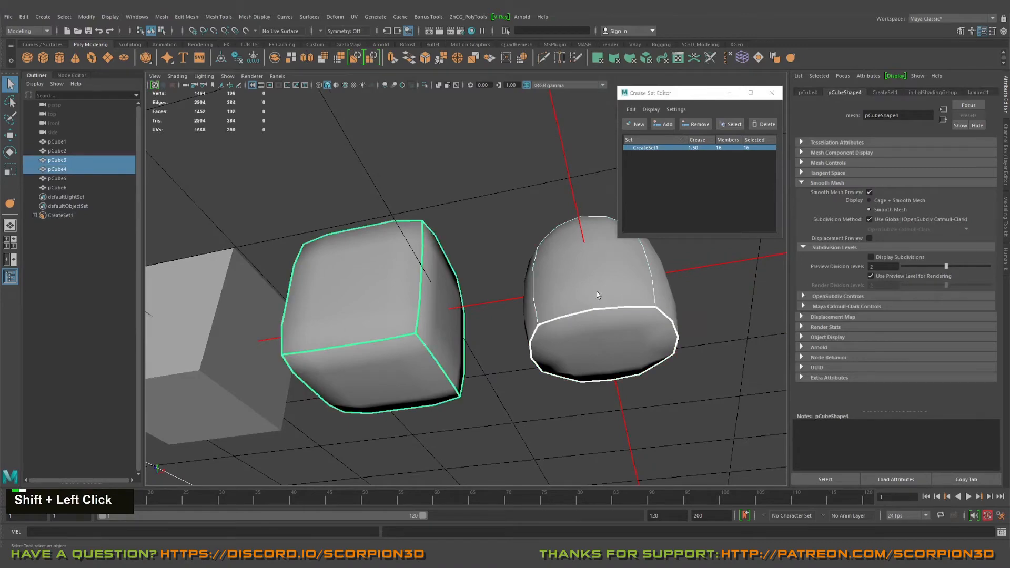
{"action": "left_click_drag", "start_coordinate": [571, 158], "coordinate": [559, 226], "text": "alt"}
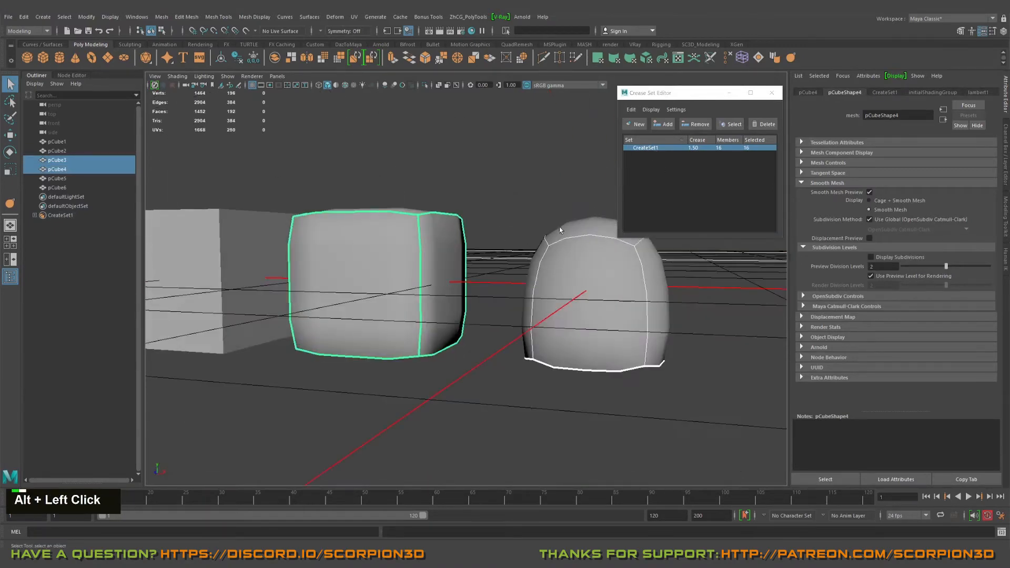
{"action": "left_click", "coordinate": [583, 175]}
{"action": "left_click", "coordinate": [728, 125]}
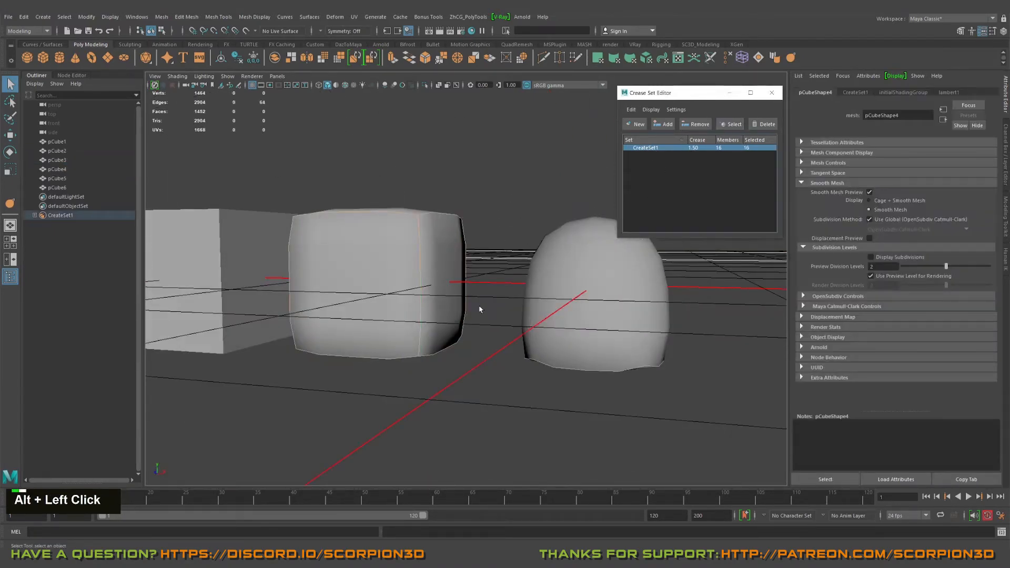
{"action": "left_click_drag", "start_coordinate": [478, 310], "coordinate": [532, 286], "text": "alt"}
{"action": "left_click_drag", "start_coordinate": [400, 303], "coordinate": [584, 279], "text": "alt"}
{"action": "left_click_drag", "start_coordinate": [422, 279], "coordinate": [484, 335], "text": "alt"}
{"action": "right_click_drag", "start_coordinate": [485, 335], "coordinate": [428, 299], "text": "alt"}
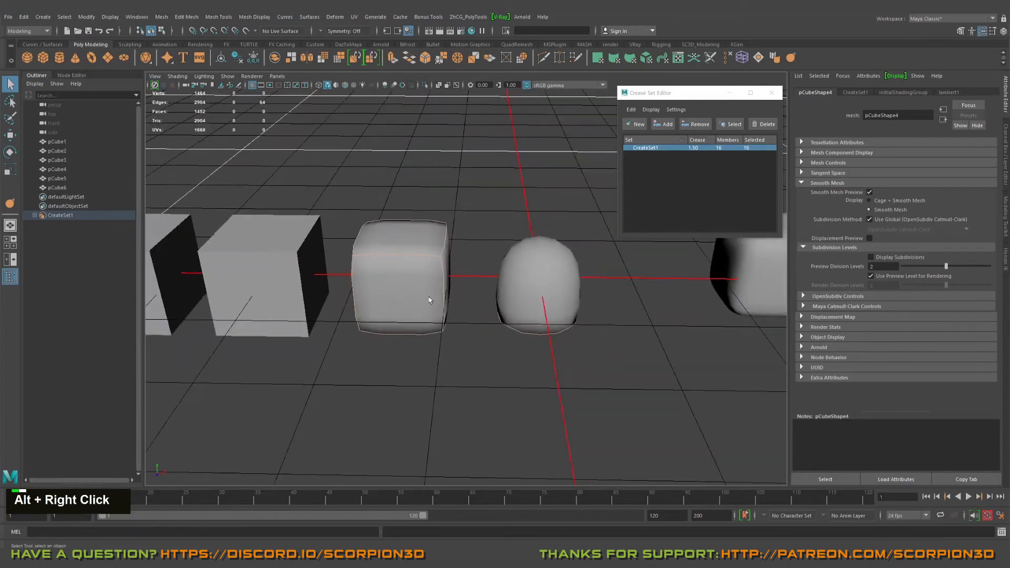
Delete the shared crease set with both smoothed cubes selected, and clear the selection.
{"action": "left_click", "coordinate": [471, 292]}
{"action": "left_click_drag", "start_coordinate": [546, 338], "coordinate": [526, 285], "text": "alt"}
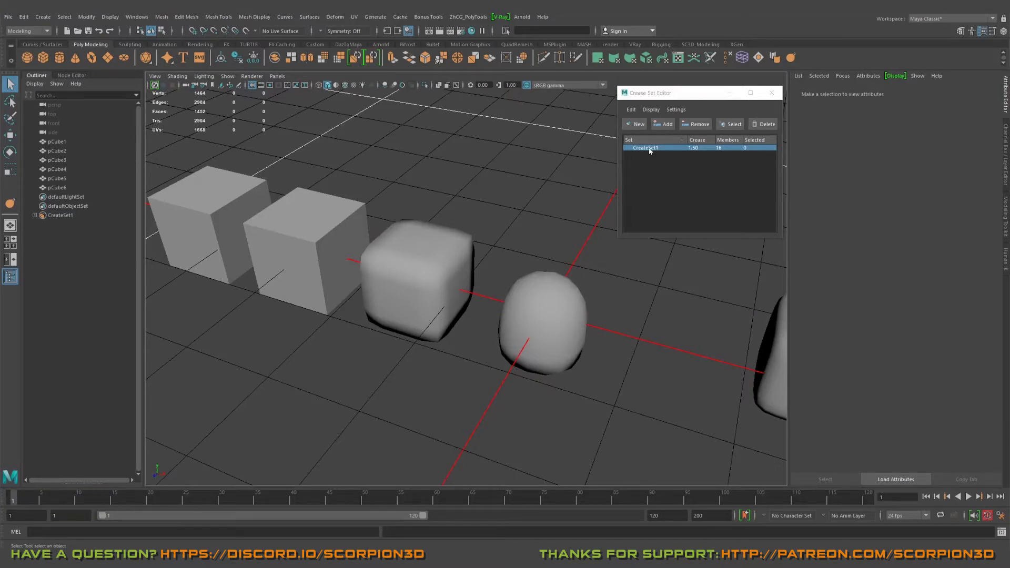
{"action": "left_click_drag", "start_coordinate": [465, 310], "coordinate": [494, 279], "text": "alt"}
{"action": "left_click_drag", "start_coordinate": [395, 241], "coordinate": [588, 349]}
{"action": "middle_click_drag", "start_coordinate": [567, 336], "coordinate": [565, 356], "text": "alt"}
{"action": "right_click_drag", "start_coordinate": [486, 333], "coordinate": [512, 331], "text": "alt"}
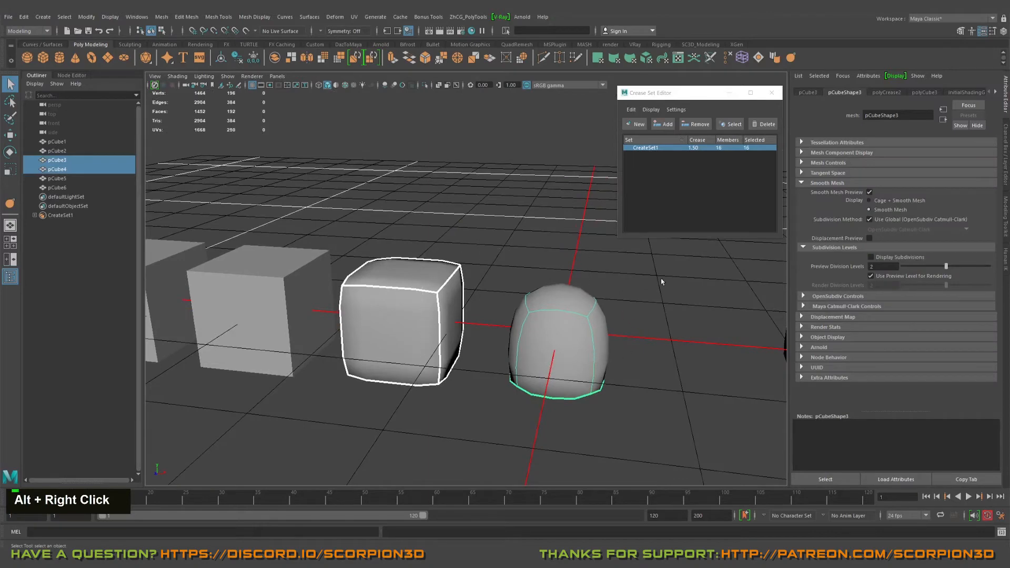
{"action": "left_click", "coordinate": [763, 124]}
{"action": "left_click_drag", "start_coordinate": [552, 237], "coordinate": [380, 285], "text": "alt"}
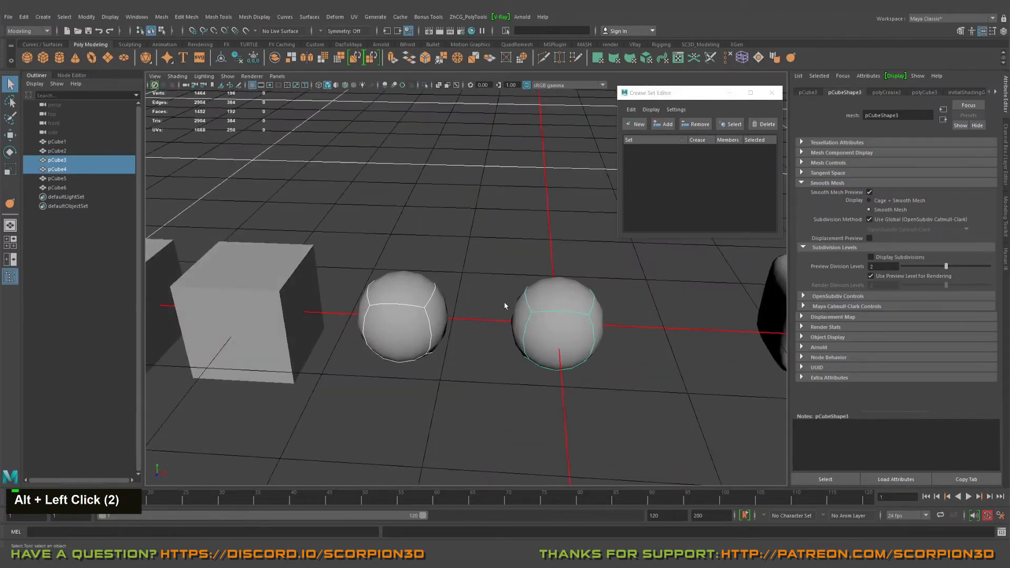
{"action": "left_click_drag", "start_coordinate": [451, 274], "coordinate": [470, 318], "text": "alt"}
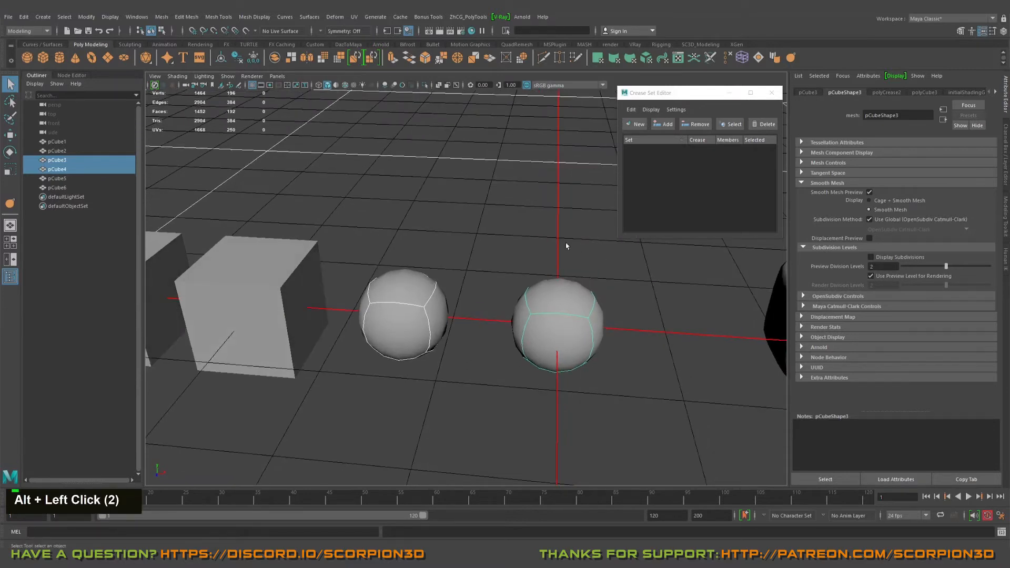
{"action": "left_click", "coordinate": [507, 184]}
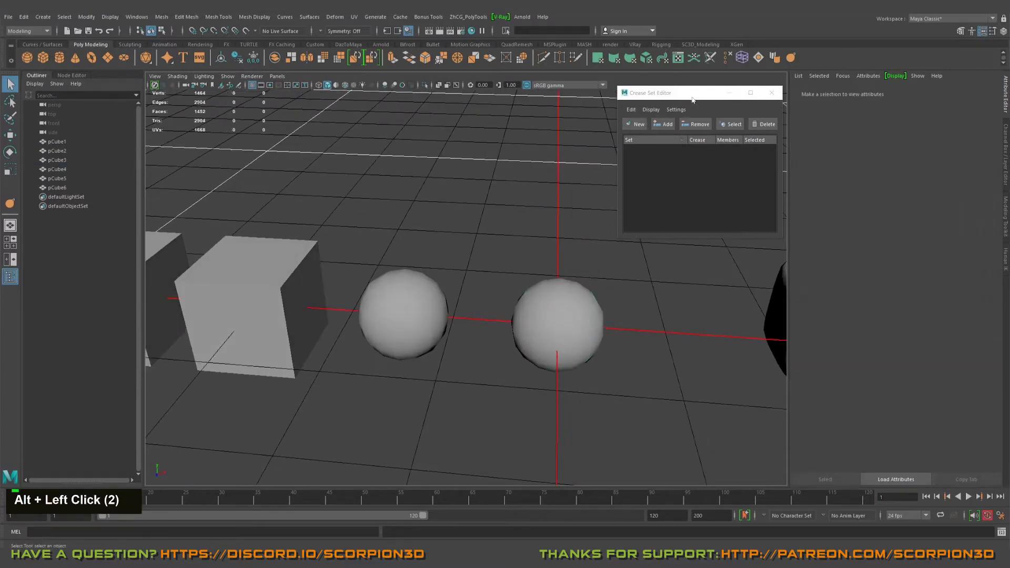
Inspect the Crease Set Editor's Crease Level Drag Increment setting and dismiss it without changes.
{"action": "left_click", "coordinate": [651, 110]}
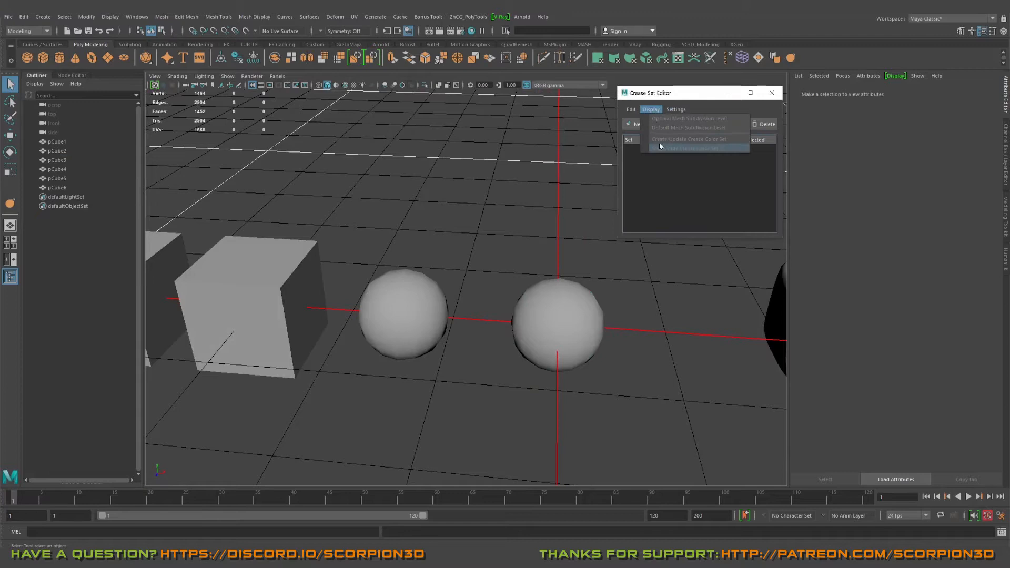
{"action": "left_click", "coordinate": [683, 110]}
{"action": "left_click", "coordinate": [684, 111]}
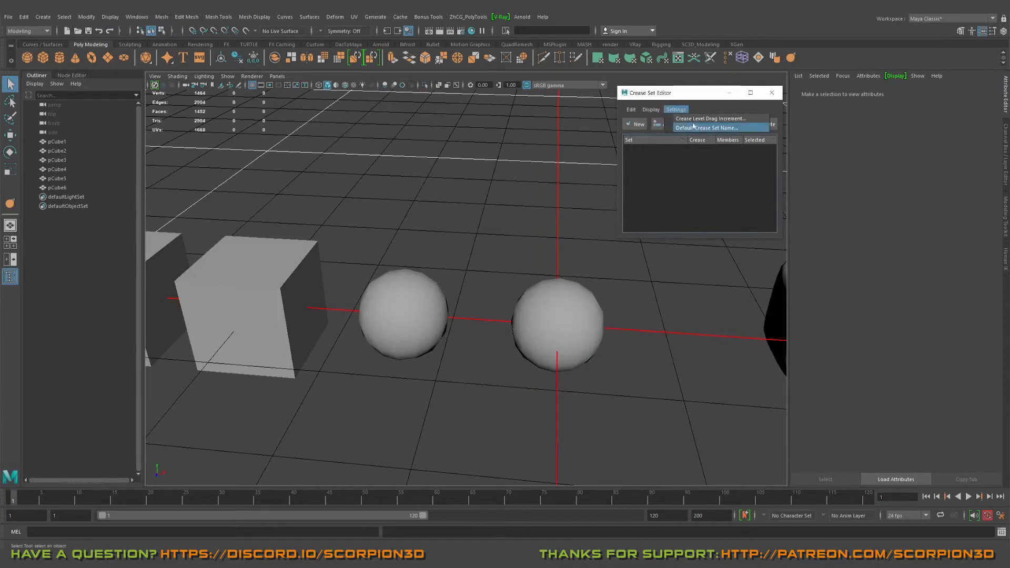
{"action": "left_click", "coordinate": [749, 120]}
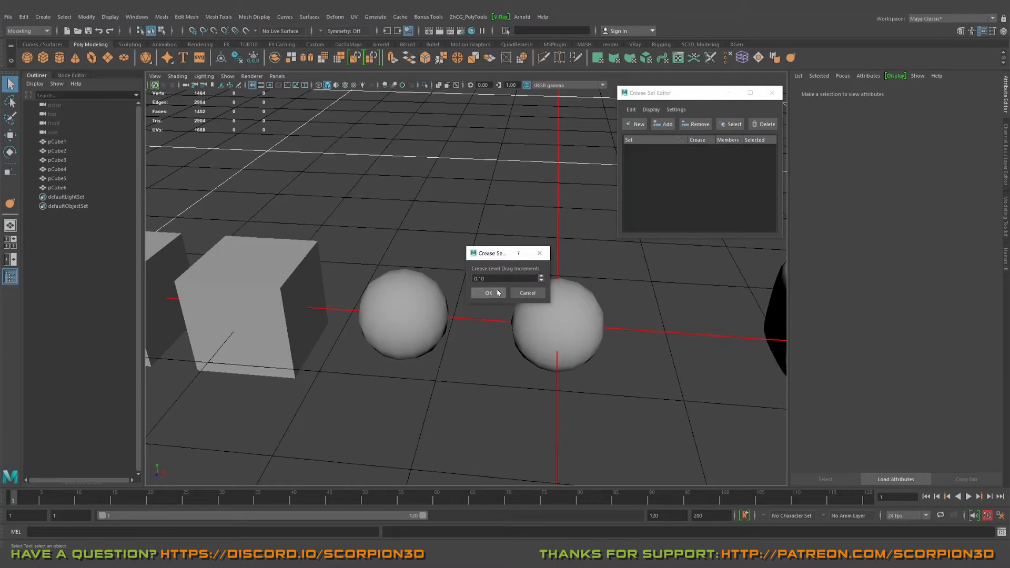
{"action": "left_click", "coordinate": [539, 298]}
Inspect the Default Crease Set Name setting, highlighting its text, and cancel without changing it.
{"action": "left_click", "coordinate": [685, 111]}
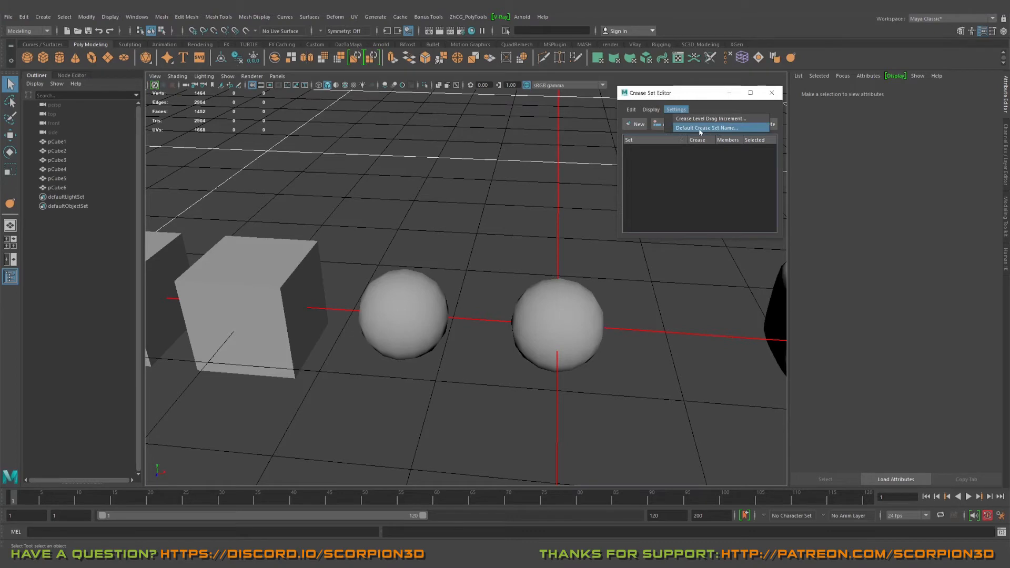
{"action": "left_click", "coordinate": [731, 130]}
{"action": "left_click", "coordinate": [503, 278]}
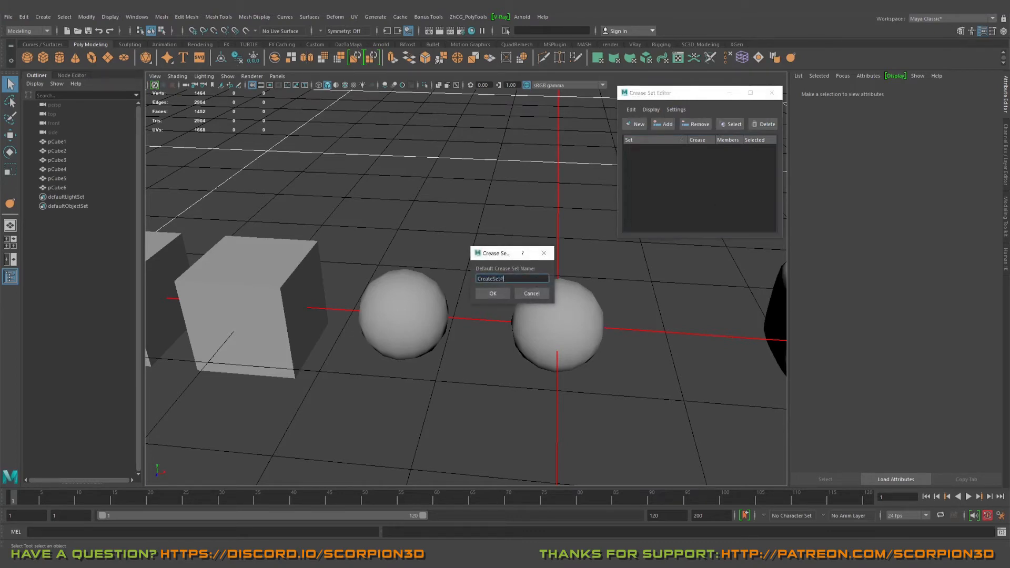
{"action": "double_click", "coordinate": [489, 278]}
{"action": "left_click", "coordinate": [503, 278]}
{"action": "left_click", "coordinate": [530, 295]}
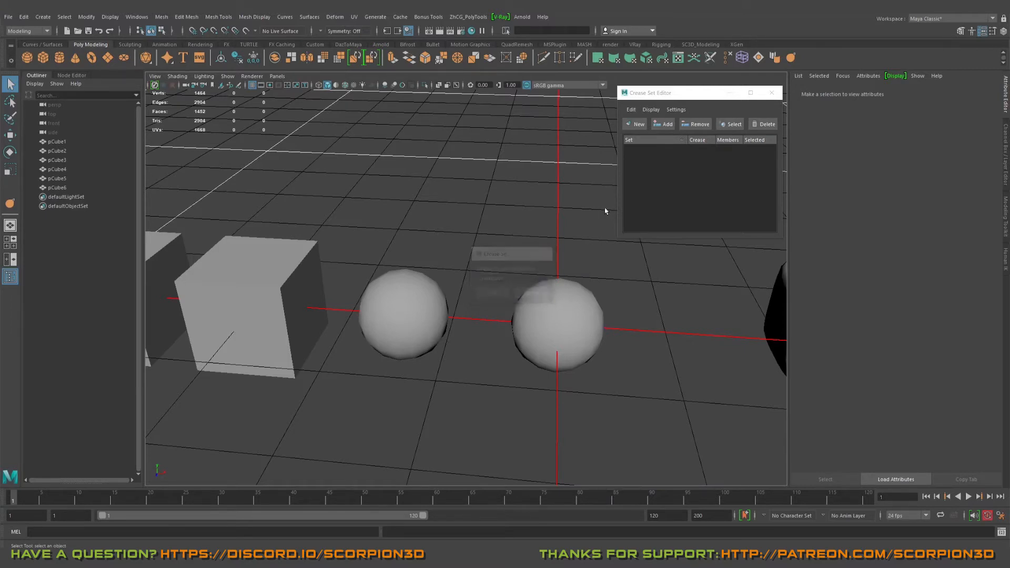
Create a new empty crease set and check its name against the Default Crease Set Name setting.
{"action": "left_click", "coordinate": [635, 126]}
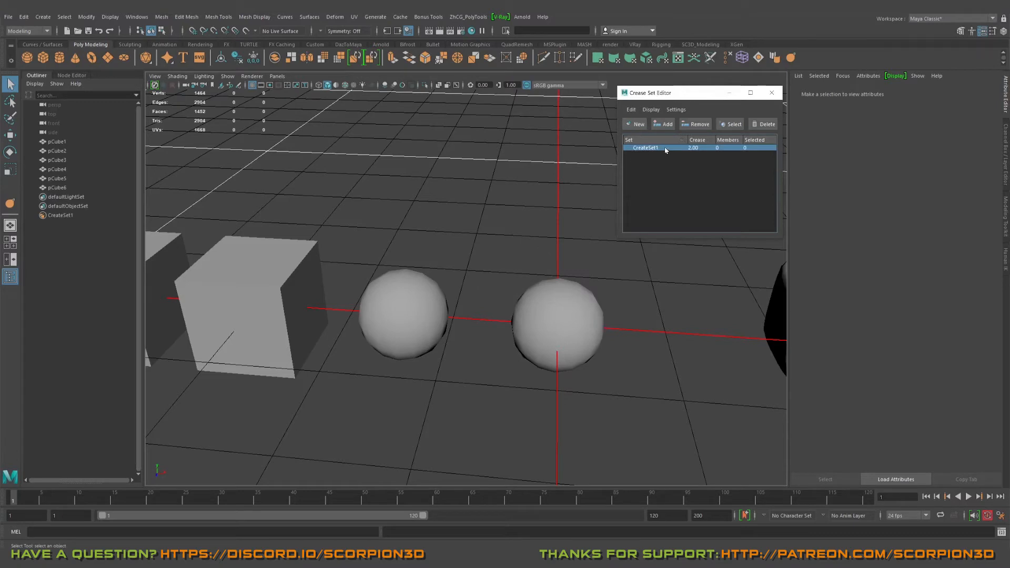
{"action": "left_click", "coordinate": [676, 109]}
{"action": "left_click", "coordinate": [713, 129]}
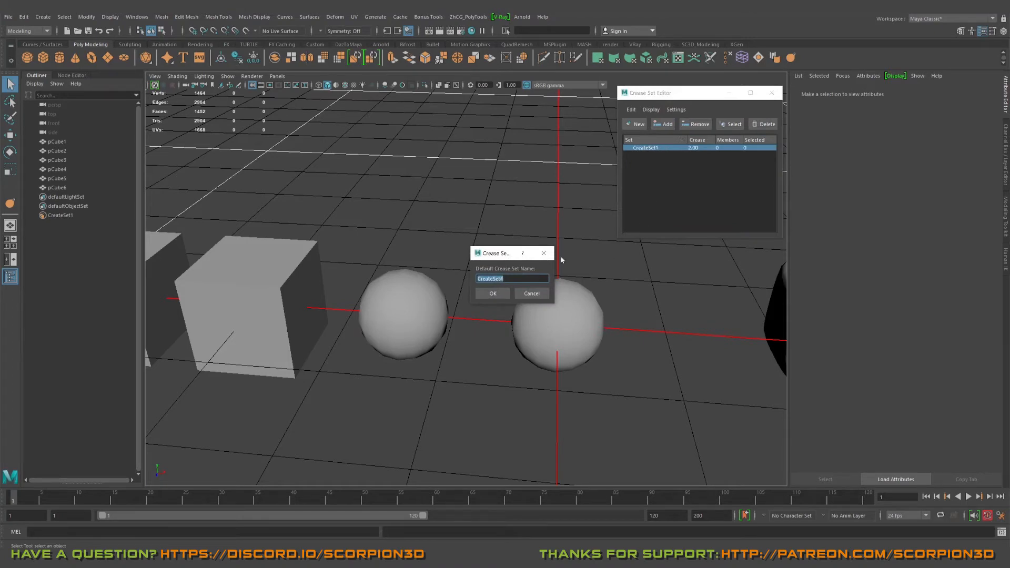
{"action": "left_click", "coordinate": [543, 253]}
Add all edges of the two smoothed cubes, pCube3 and pCube4, to the empty crease set CreateSet1.
{"action": "left_click", "coordinate": [656, 146]}
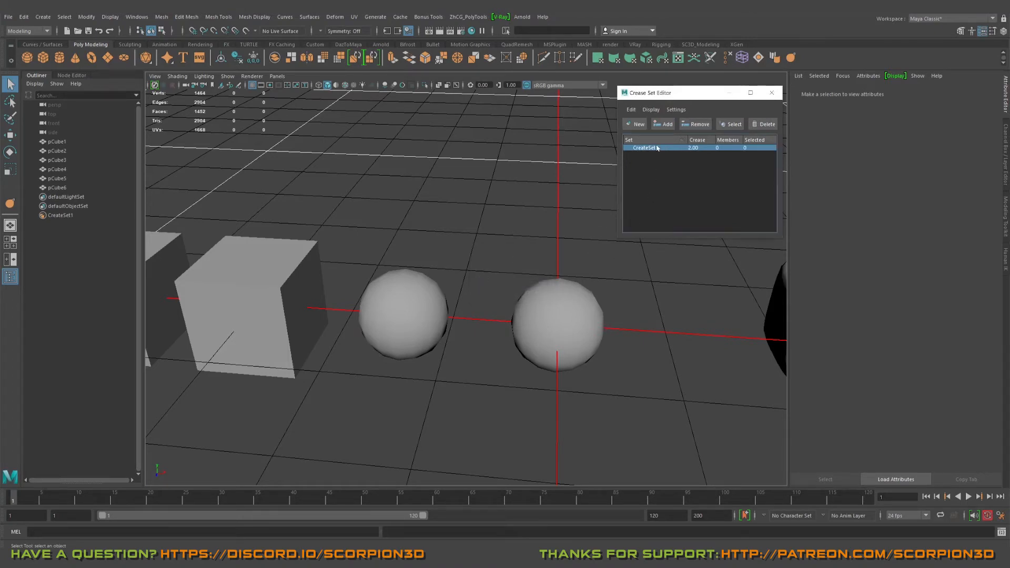
{"action": "left_click_drag", "start_coordinate": [384, 223], "coordinate": [613, 381]}
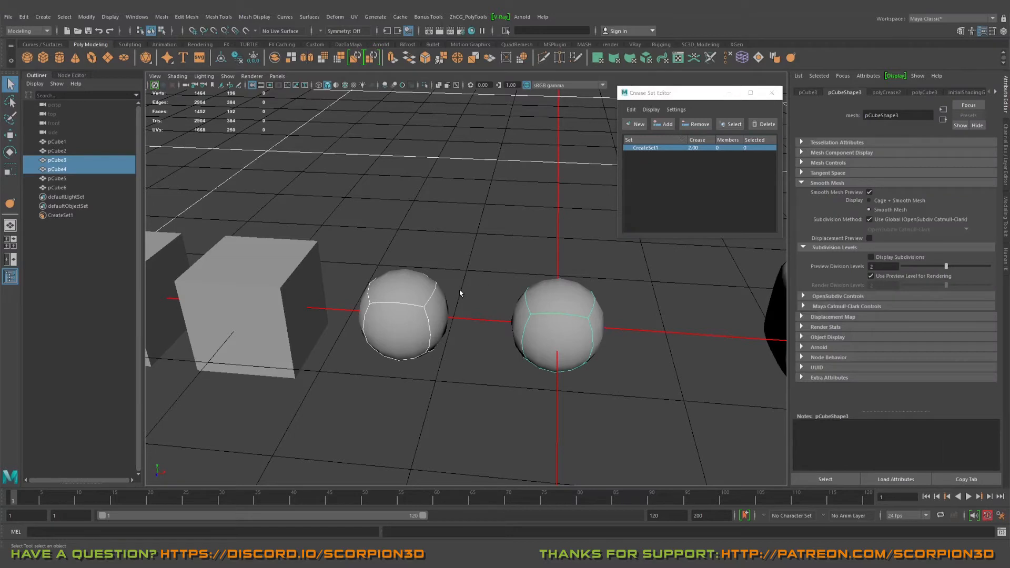
{"action": "right_click_drag", "start_coordinate": [401, 301], "coordinate": [386, 268]}
{"action": "left_click_drag", "start_coordinate": [347, 259], "coordinate": [468, 401]}
{"action": "left_click_drag", "start_coordinate": [500, 254], "coordinate": [625, 394], "text": "shift"}
{"action": "right_click", "coordinate": [668, 149]}
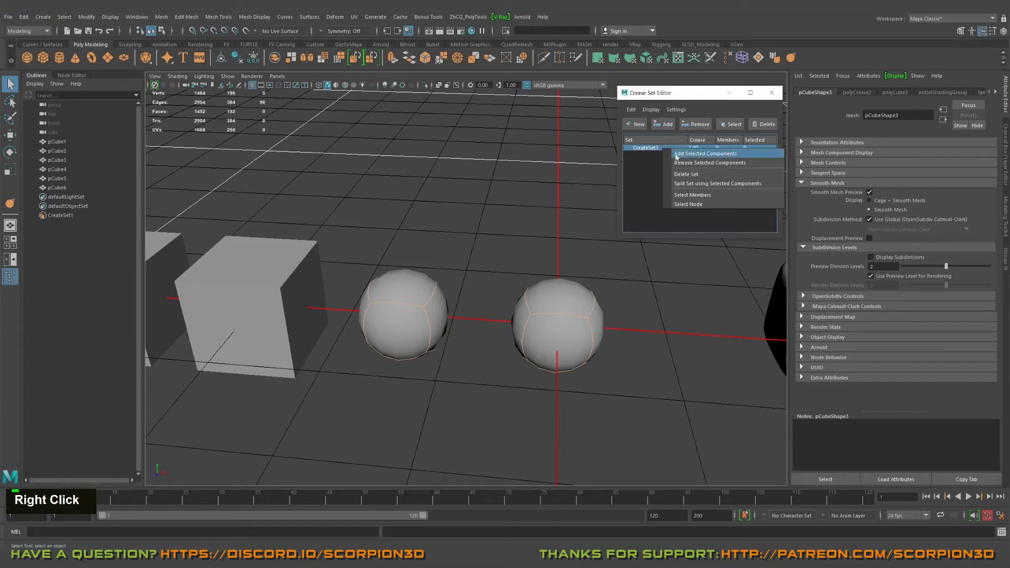
{"action": "right_click", "coordinate": [660, 152]}
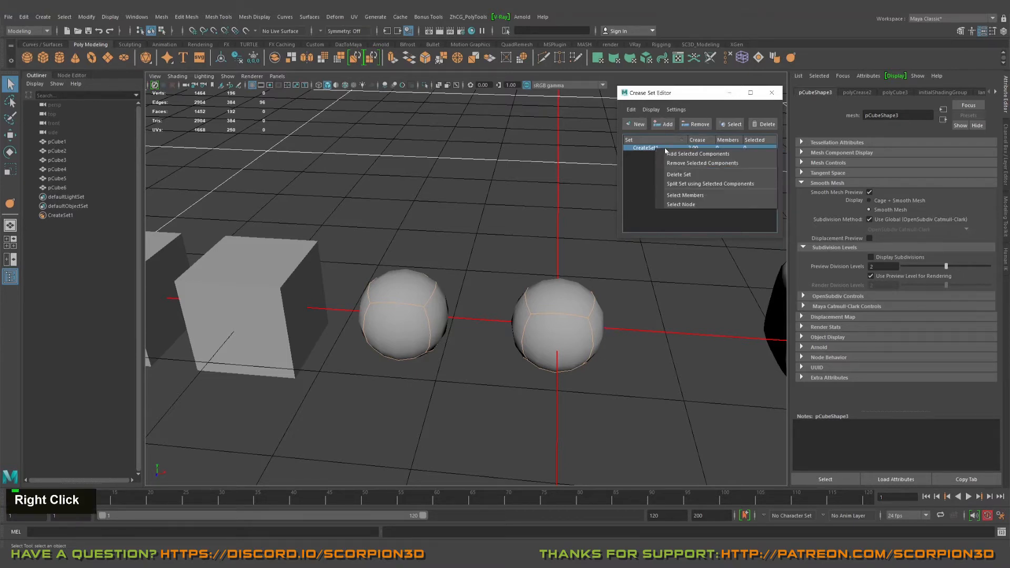
{"action": "left_click", "coordinate": [729, 157]}
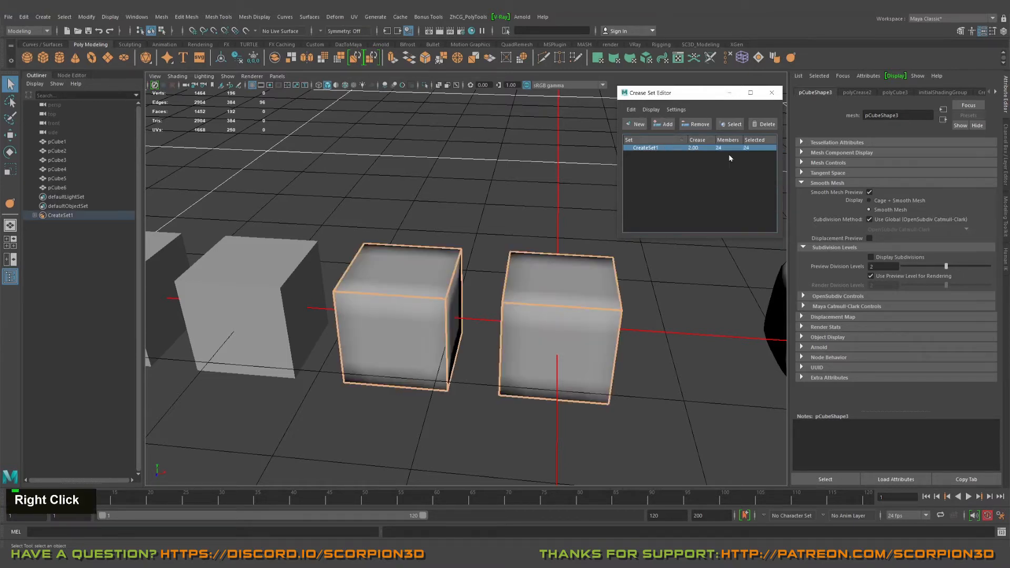
Apply smooth mesh preview to the two selected cubes and set the CreateSet1 crease value to 1.5.
{"action": "left_click_drag", "start_coordinate": [575, 396], "coordinate": [576, 378], "text": "alt"}
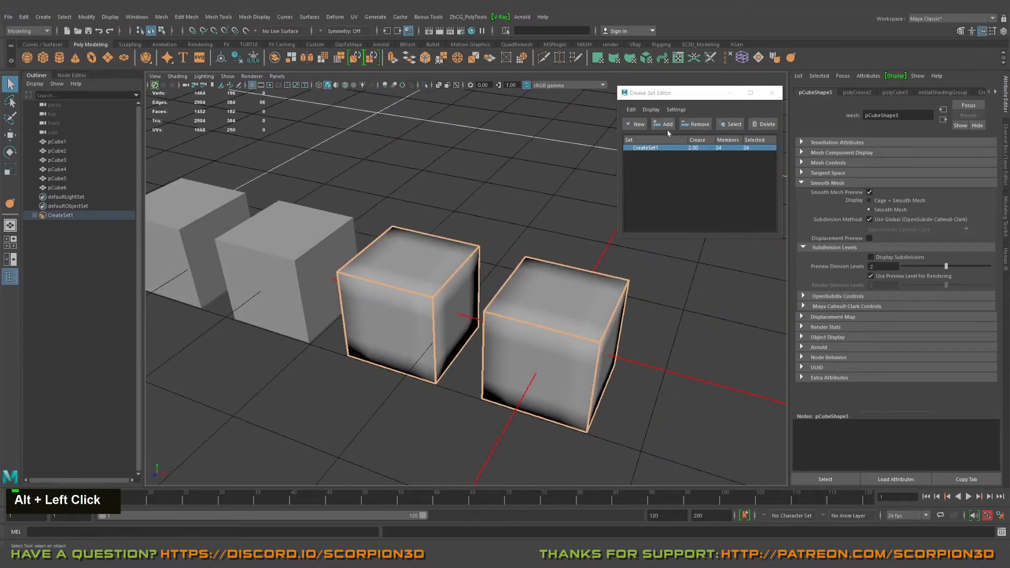
{"action": "left_click_drag", "start_coordinate": [594, 186], "coordinate": [483, 271], "text": "alt"}
{"action": "key", "text": "3"}
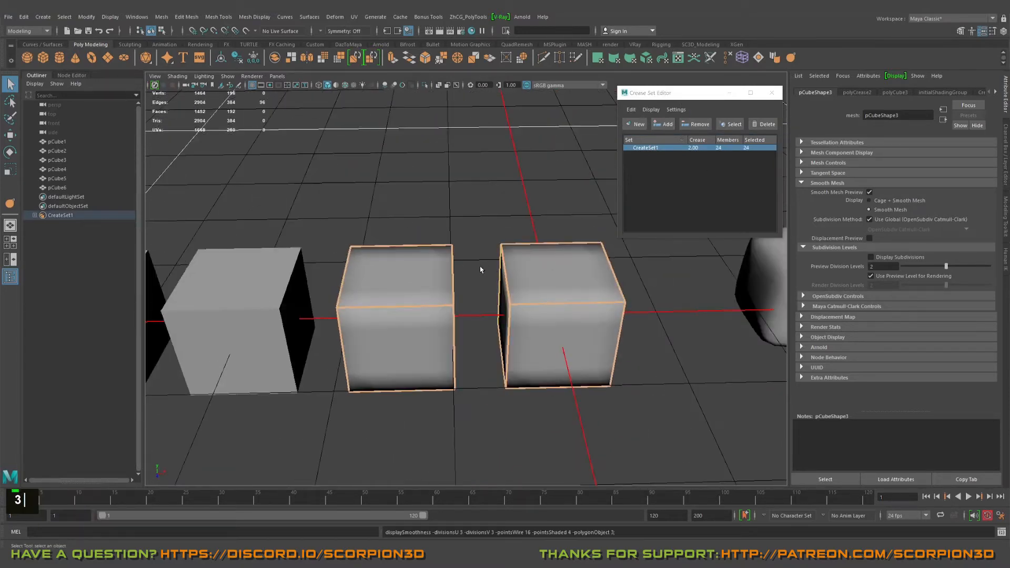
{"action": "double_click", "coordinate": [693, 148]}
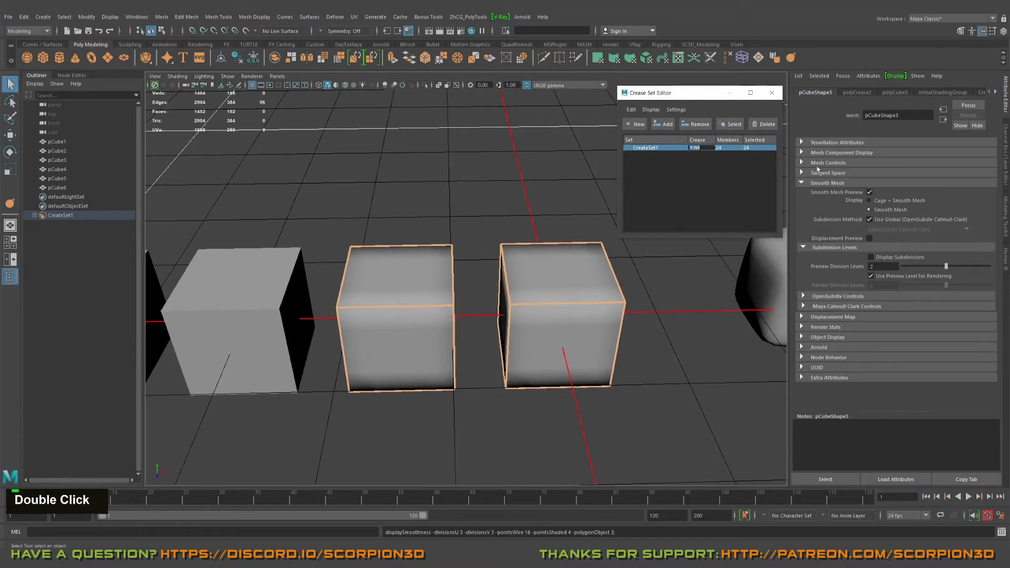
{"action": "type", "text": "1.5"}
{"action": "key", "text": "Return"}
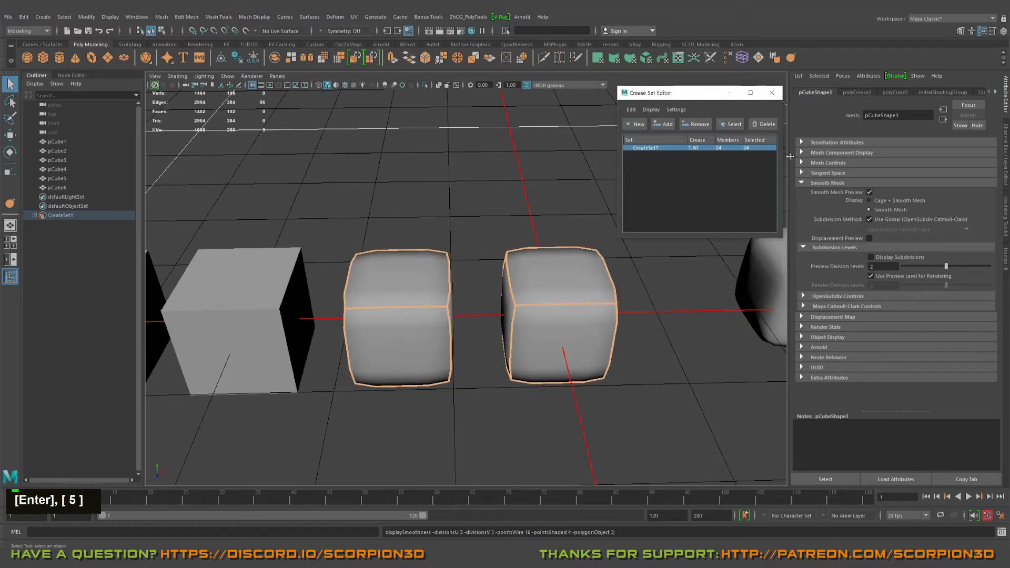
Examine the edge rounding on the two creased cubes beside the unsmoothed ones.
{"action": "left_click_drag", "start_coordinate": [552, 250], "coordinate": [491, 216], "text": "alt"}
{"action": "middle_click_drag", "start_coordinate": [491, 216], "coordinate": [504, 250], "text": "alt"}
{"action": "left_click_drag", "start_coordinate": [505, 249], "coordinate": [507, 274], "text": "alt"}
{"action": "middle_click_drag", "start_coordinate": [507, 274], "coordinate": [510, 263], "text": "alt"}
{"action": "left_click_drag", "start_coordinate": [473, 250], "coordinate": [489, 244], "text": "alt"}
{"action": "middle_click_drag", "start_coordinate": [489, 245], "coordinate": [543, 244], "text": "alt"}
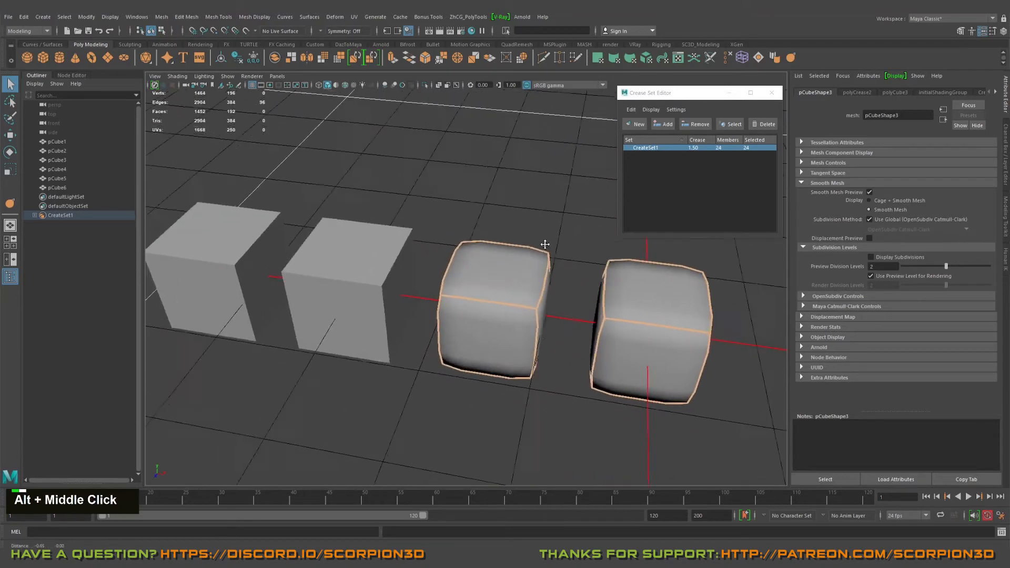
{"action": "left_click_drag", "start_coordinate": [544, 244], "coordinate": [549, 240], "text": "alt"}
{"action": "middle_click_drag", "start_coordinate": [549, 240], "coordinate": [550, 230], "text": "alt"}
{"action": "left_click", "coordinate": [453, 274]}
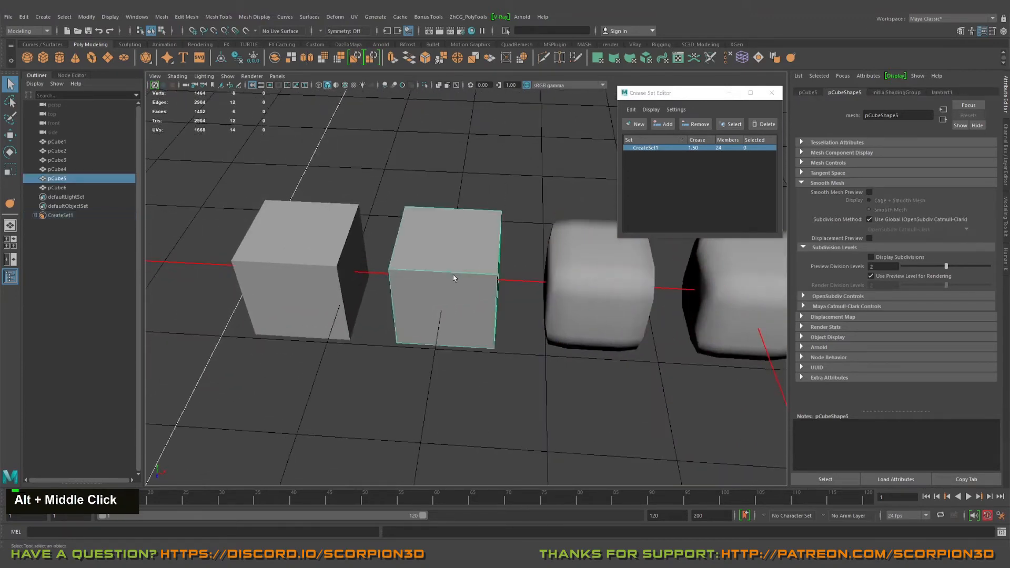
{"action": "left_click_drag", "start_coordinate": [453, 274], "coordinate": [457, 248], "text": "alt"}
{"action": "right_click_drag", "start_coordinate": [455, 247], "coordinate": [453, 210]}
{"action": "left_click_drag", "start_coordinate": [344, 181], "coordinate": [526, 403]}
{"action": "right_click_drag", "start_coordinate": [409, 255], "coordinate": [463, 215]}
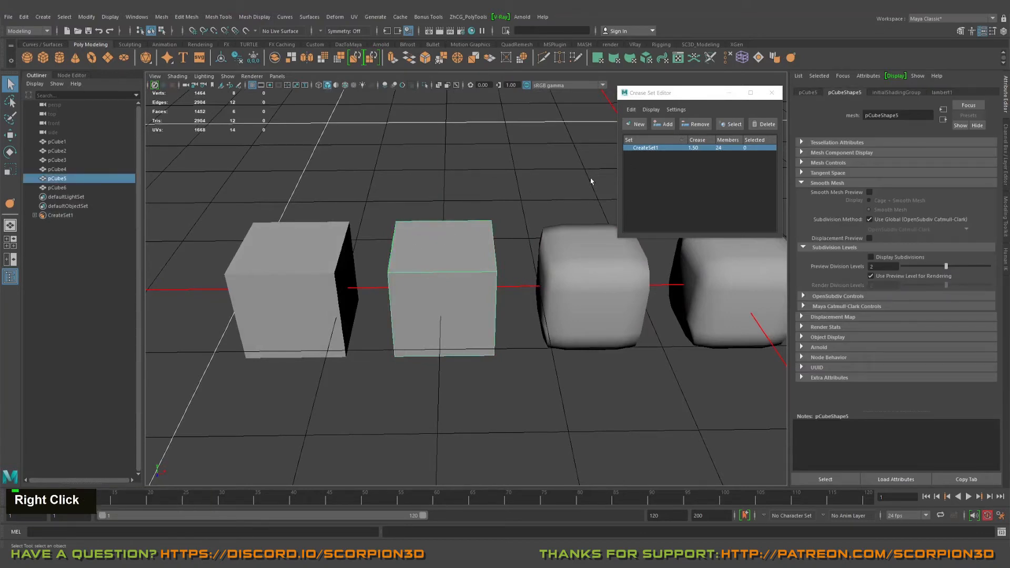
{"action": "double_click", "coordinate": [484, 141]}
Create a new empty crease set and add all edges of the unsmoothed cube pCube5 to it.
{"action": "left_click", "coordinate": [635, 125]}
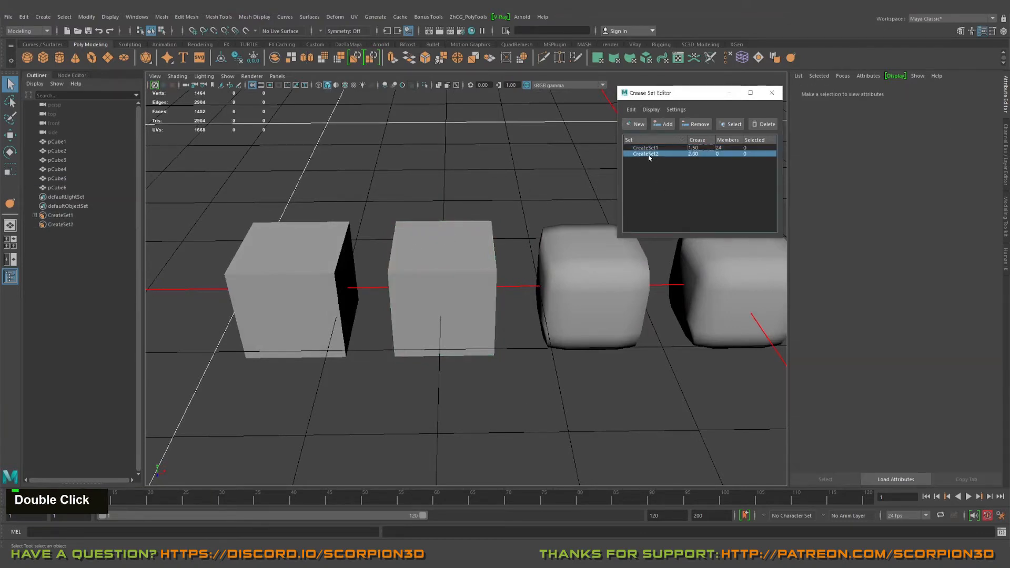
{"action": "left_click", "coordinate": [436, 226]}
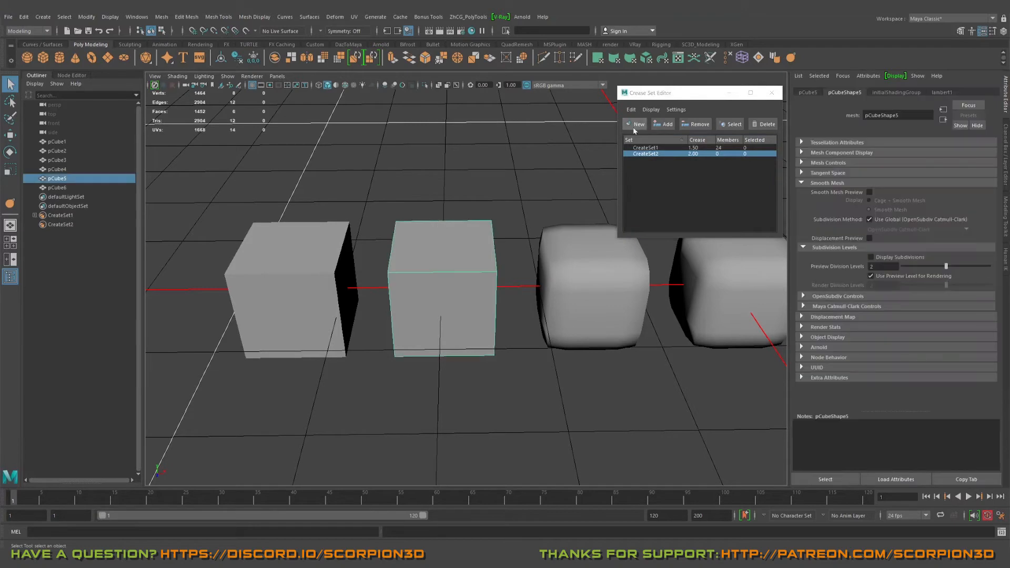
{"action": "right_click_drag", "start_coordinate": [437, 236], "coordinate": [436, 197]}
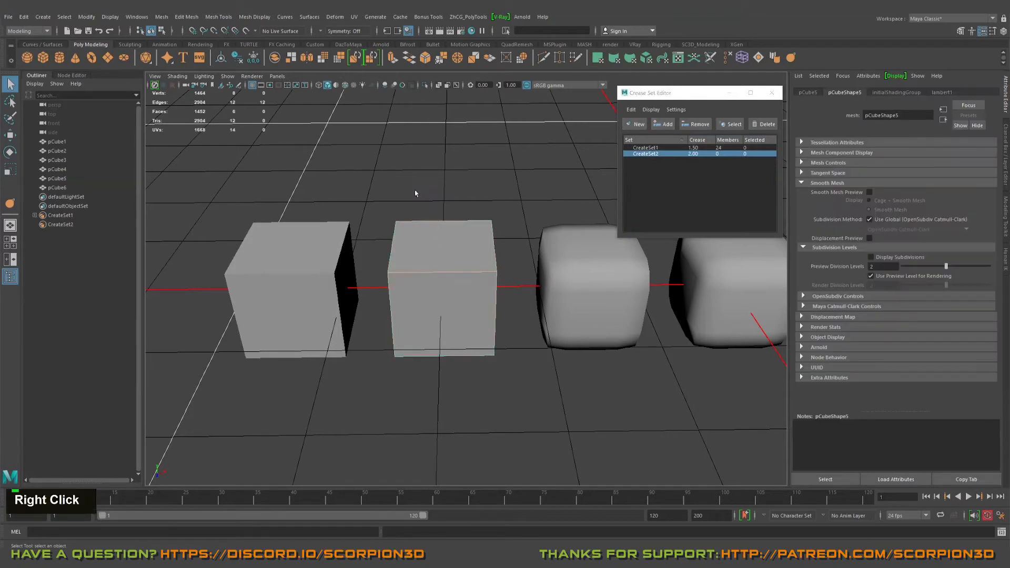
{"action": "left_click_drag", "start_coordinate": [334, 169], "coordinate": [539, 391]}
{"action": "left_click", "coordinate": [663, 124]}
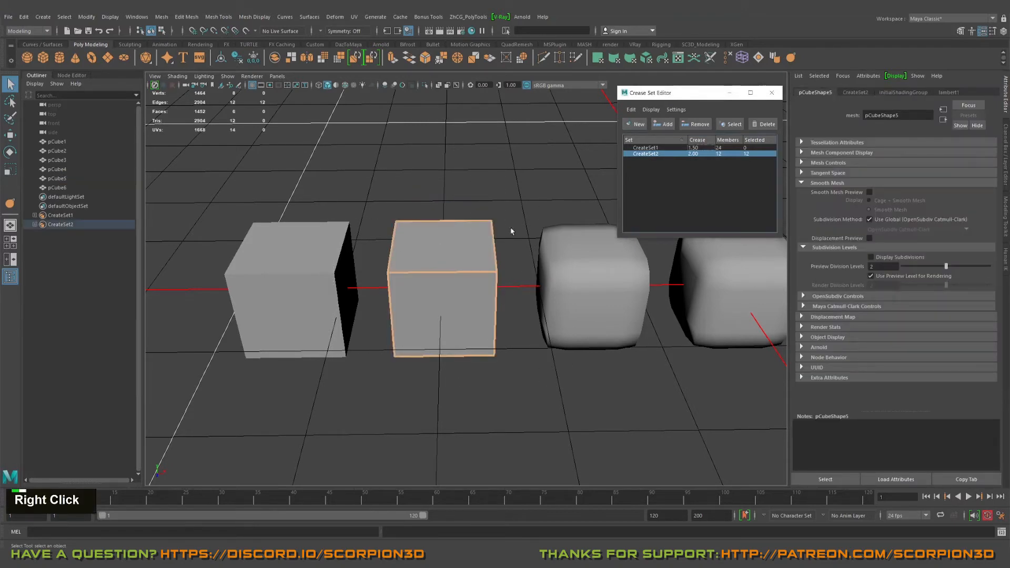
Set the crease value of CreateSet2 to 0.5.
{"action": "left_click_drag", "start_coordinate": [514, 227], "coordinate": [559, 211], "text": "alt"}
{"action": "double_click", "coordinate": [698, 154]}
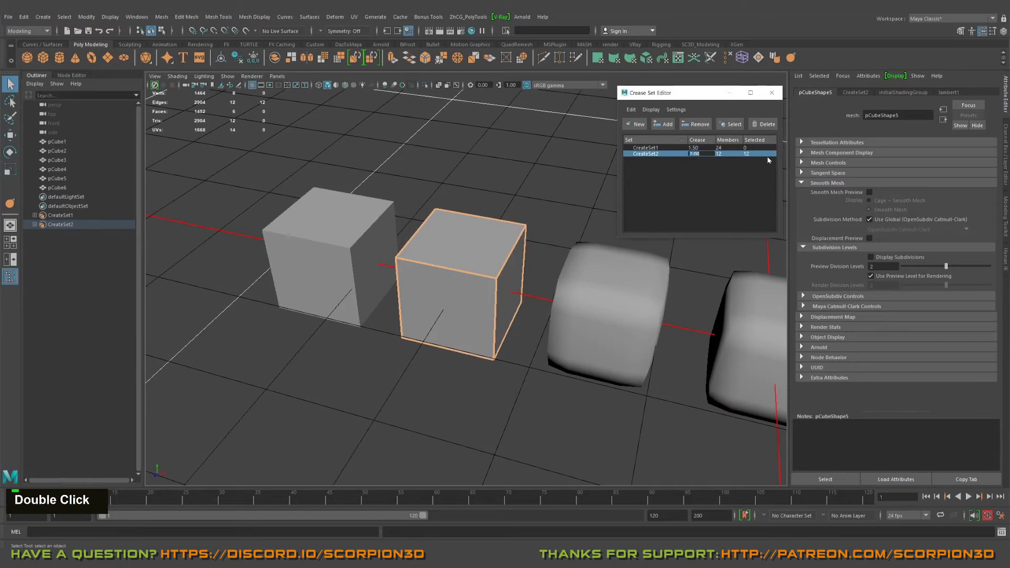
{"action": "type", "text": ".5"}
{"action": "key", "text": "Return"}
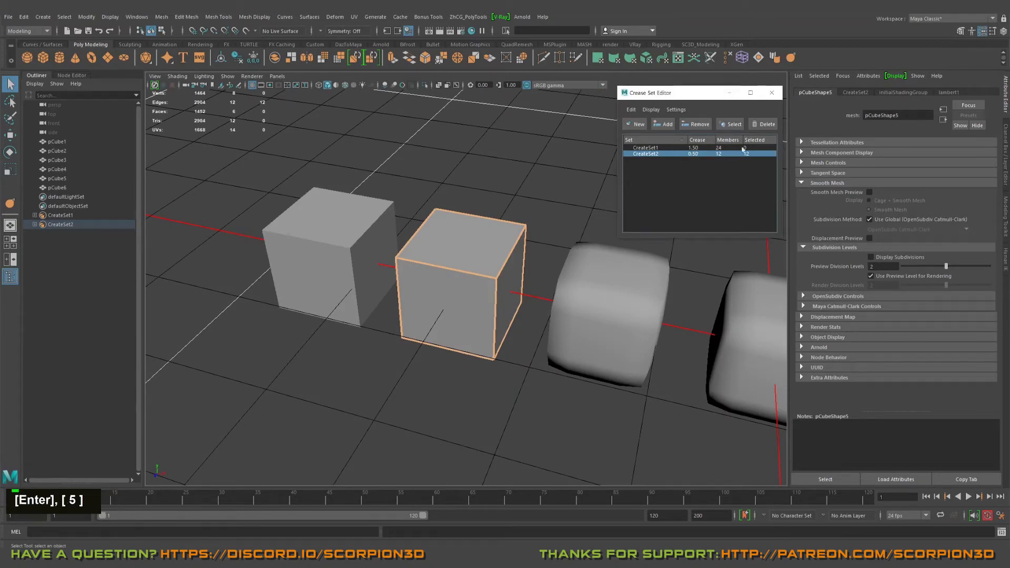
Create a crease set from all edges of the outermost unsmoothed cube, pCube6, and set its crease value to 3.
{"action": "left_click_drag", "start_coordinate": [532, 248], "coordinate": [473, 232], "text": "alt"}
{"action": "middle_click_drag", "start_coordinate": [474, 232], "coordinate": [446, 232], "text": "alt"}
{"action": "left_click_drag", "start_coordinate": [446, 232], "coordinate": [416, 215], "text": "alt"}
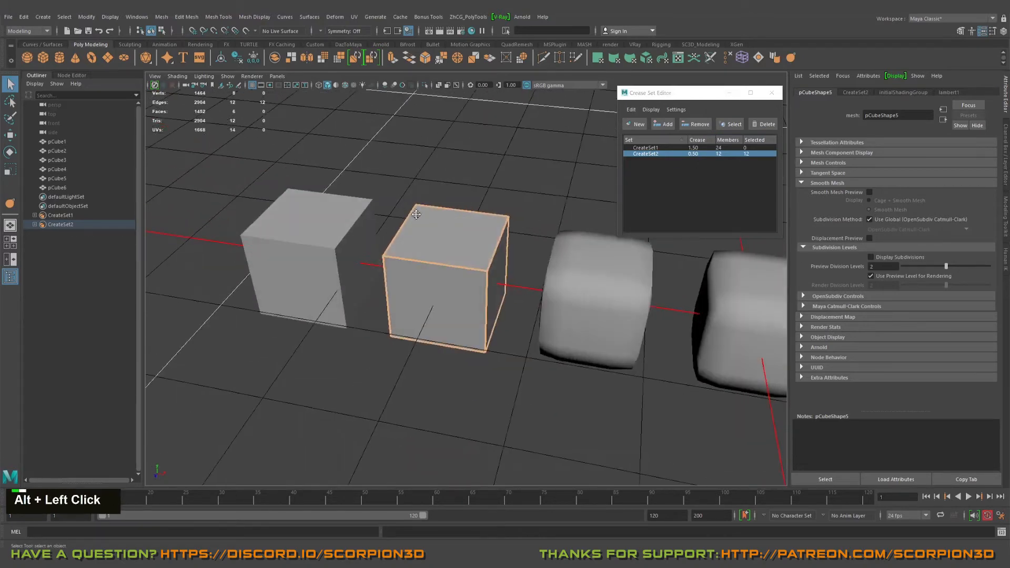
{"action": "right_click_drag", "start_coordinate": [416, 215], "coordinate": [500, 238], "text": "alt"}
{"action": "left_click_drag", "start_coordinate": [500, 239], "coordinate": [501, 233], "text": "alt"}
{"action": "left_click", "coordinate": [380, 230]}
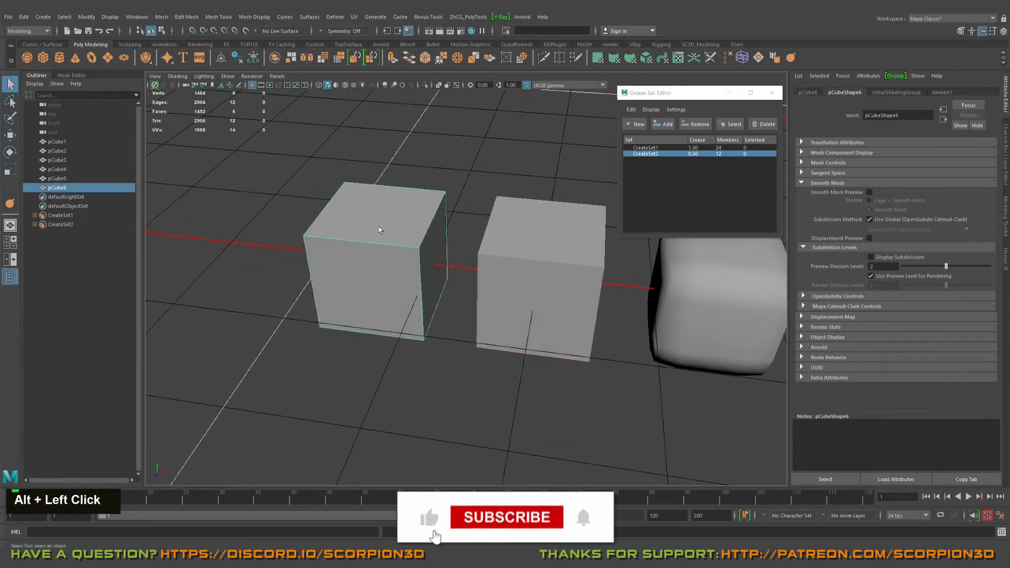
{"action": "scroll", "coordinate": [390, 227], "scroll_direction": "down", "scroll_amount": 1}
{"action": "middle_click_drag", "start_coordinate": [547, 219], "coordinate": [482, 228], "text": "alt"}
{"action": "left_click_drag", "start_coordinate": [483, 228], "coordinate": [462, 226], "text": "alt"}
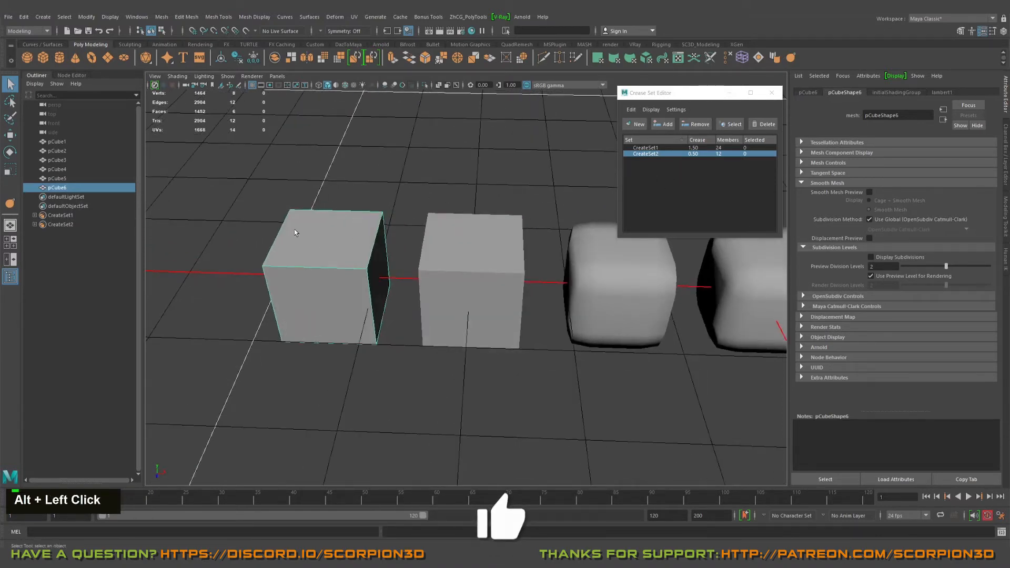
{"action": "right_click_drag", "start_coordinate": [294, 232], "coordinate": [291, 187]}
{"action": "left_click_drag", "start_coordinate": [248, 185], "coordinate": [418, 405]}
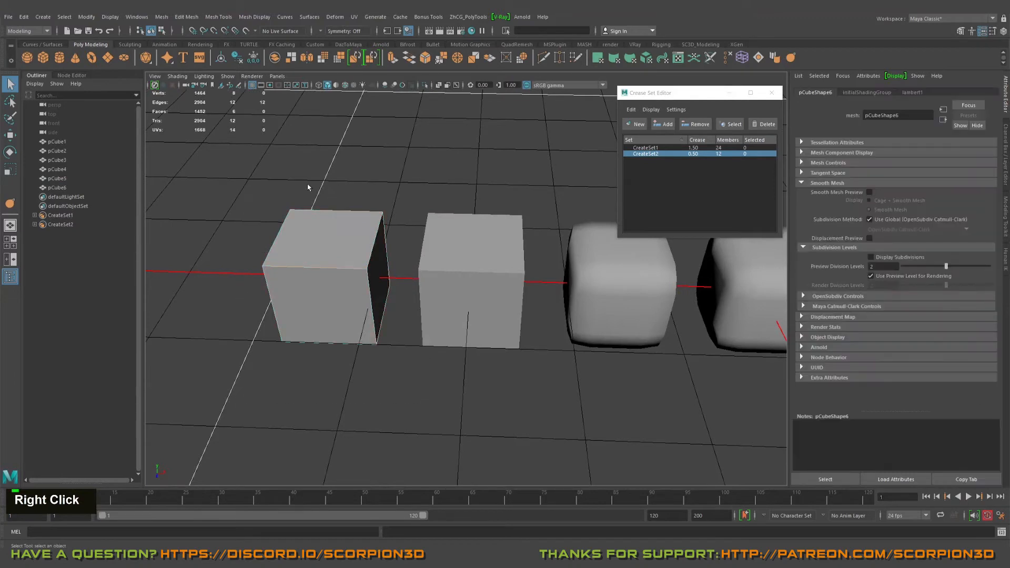
{"action": "left_click", "coordinate": [646, 123]}
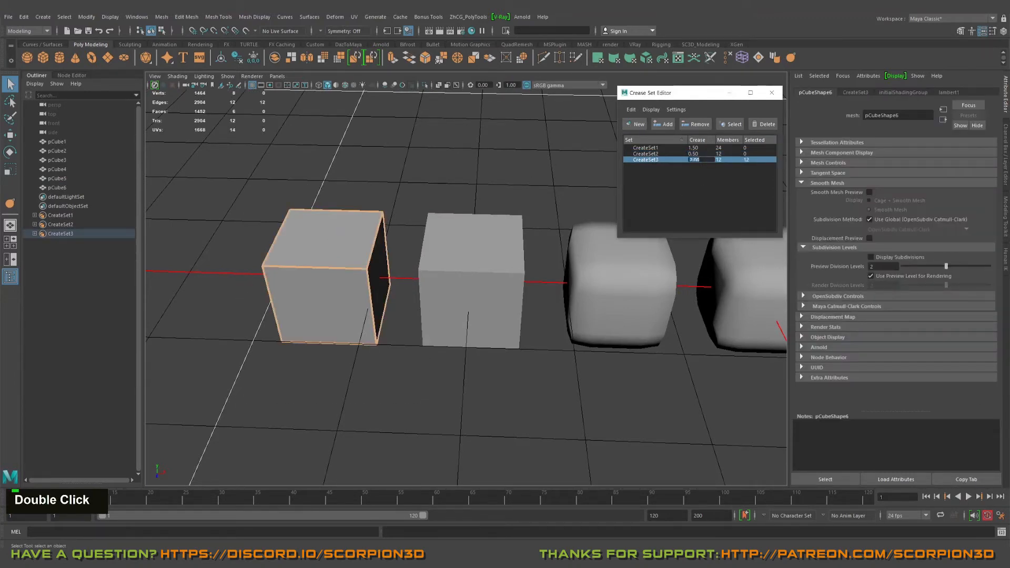
{"action": "type", "text": "3"}
{"action": "key", "text": "Return"}
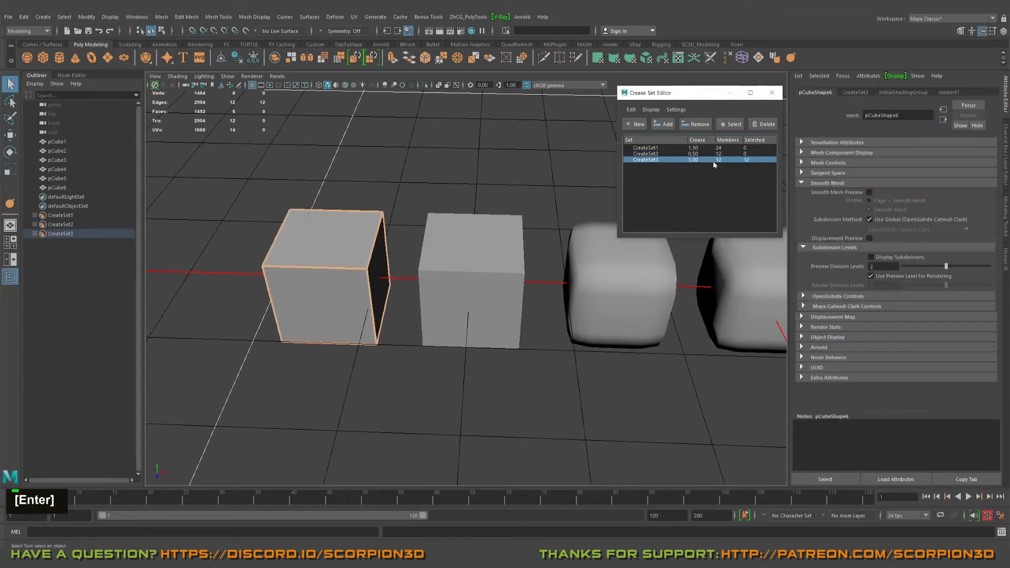
Review the whole row of cubes, clear the edge selection and return pCube6 to object mode.
{"action": "middle_click_drag", "start_coordinate": [595, 201], "coordinate": [329, 214], "text": "alt"}
{"action": "left_click_drag", "start_coordinate": [329, 213], "coordinate": [457, 225], "text": "alt"}
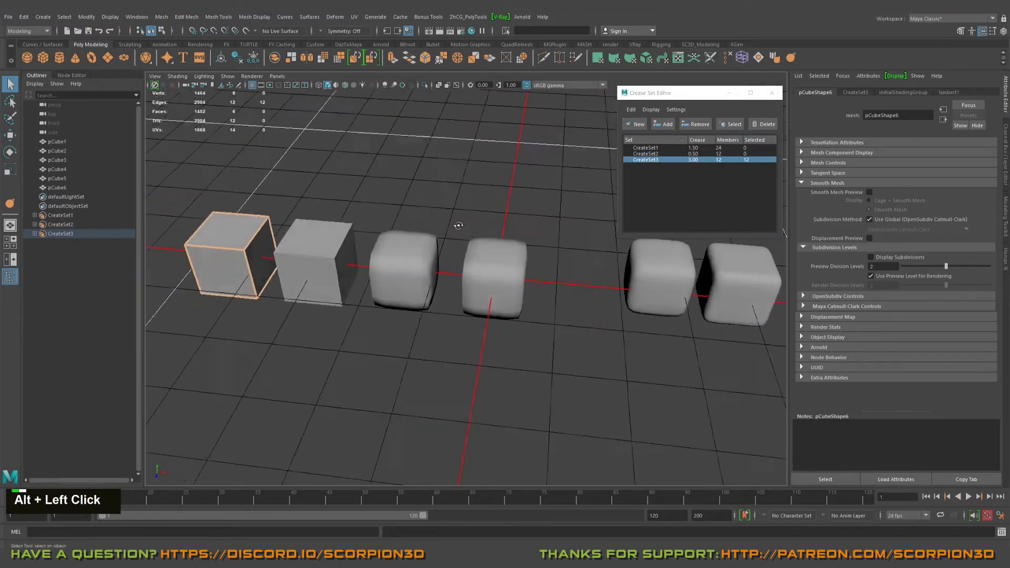
{"action": "middle_click_drag", "start_coordinate": [457, 226], "coordinate": [486, 231], "text": "alt"}
{"action": "scroll", "coordinate": [478, 254], "scroll_direction": "up", "scroll_amount": 3}
{"action": "scroll", "coordinate": [478, 253], "scroll_direction": "down", "scroll_amount": 3}
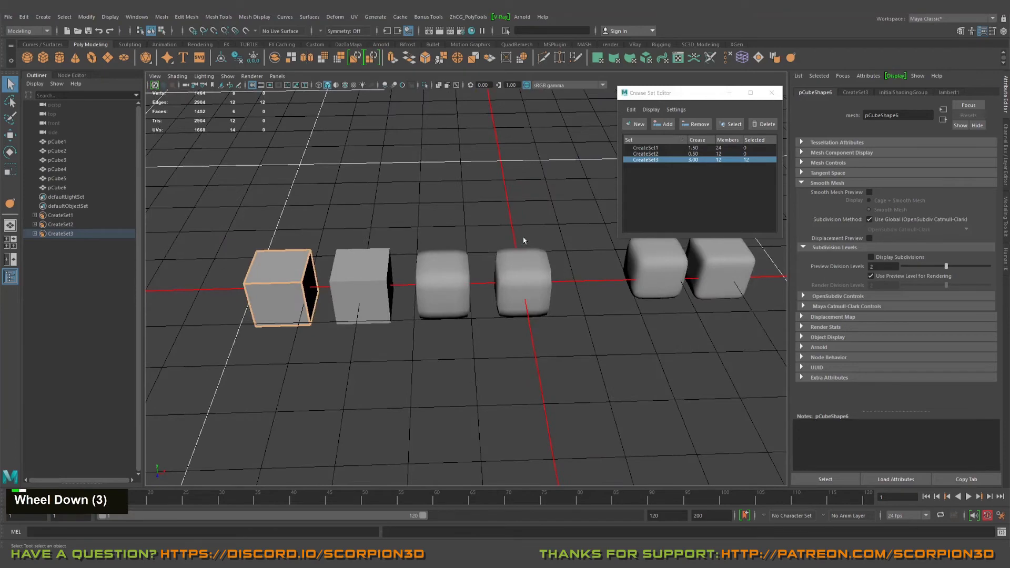
{"action": "left_click_drag", "start_coordinate": [523, 240], "coordinate": [517, 223], "text": "alt"}
{"action": "left_click", "coordinate": [552, 211]}
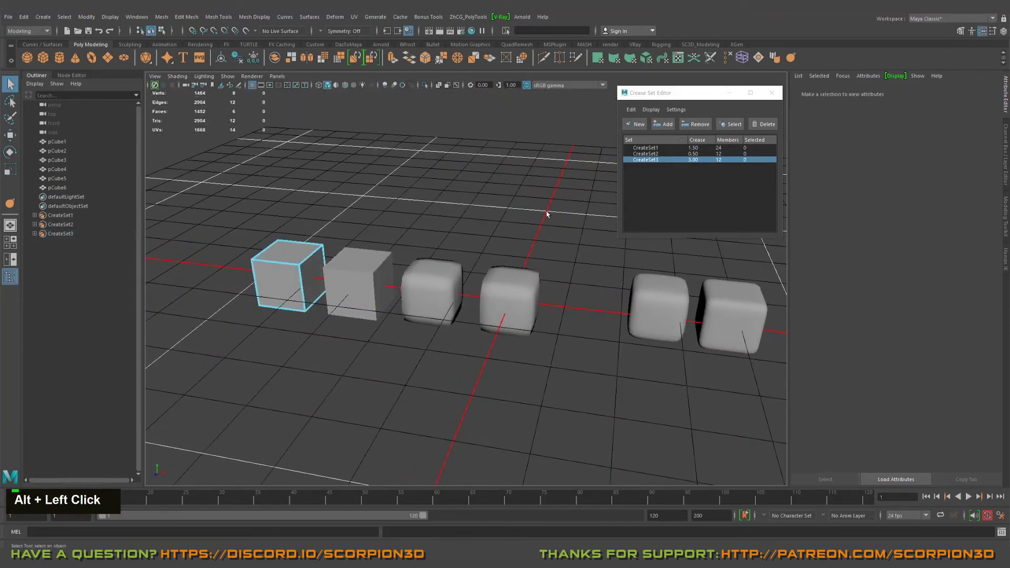
{"action": "right_click", "coordinate": [469, 221]}
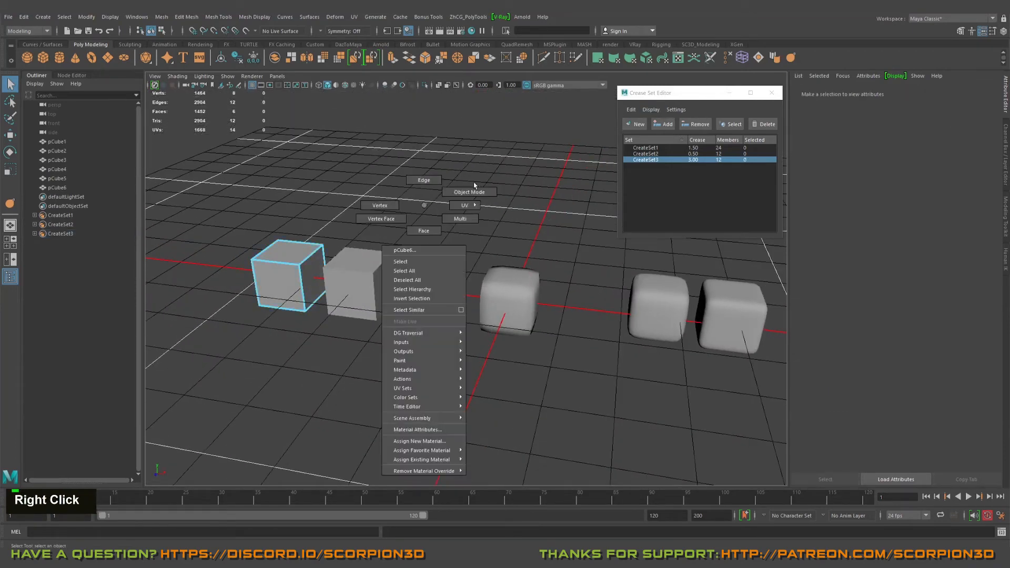
Apply the Crease Set Editor's Optimal Mesh Subdivision Level with CreateSet3 highlighted and no cube selected.
{"action": "left_click", "coordinate": [650, 109]}
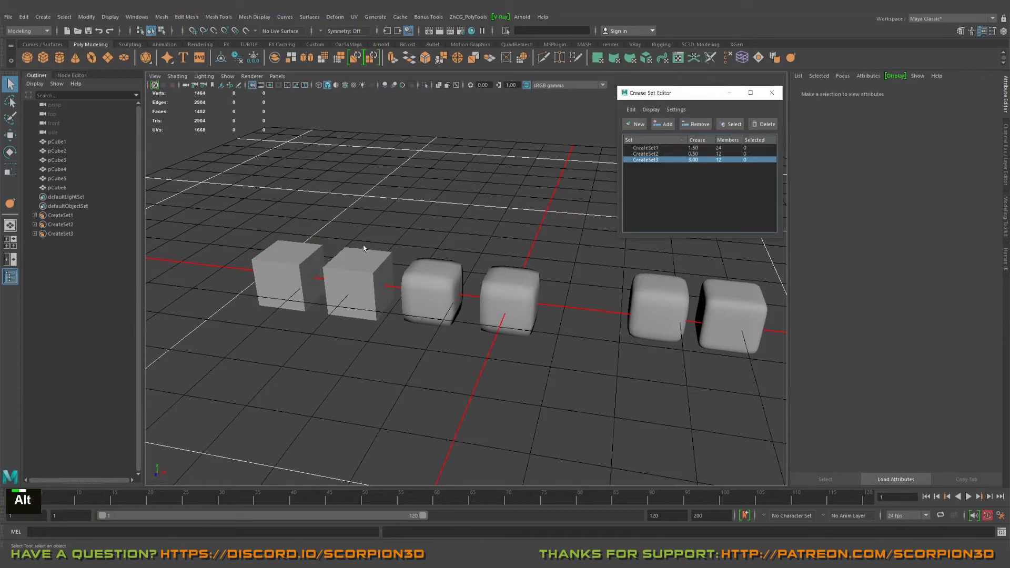
{"action": "left_click_drag", "start_coordinate": [473, 274], "coordinate": [462, 253], "text": "alt"}
{"action": "middle_click_drag", "start_coordinate": [462, 252], "coordinate": [463, 251], "text": "alt"}
{"action": "left_click_drag", "start_coordinate": [463, 251], "coordinate": [648, 127], "text": "alt"}
{"action": "left_click", "coordinate": [651, 109]}
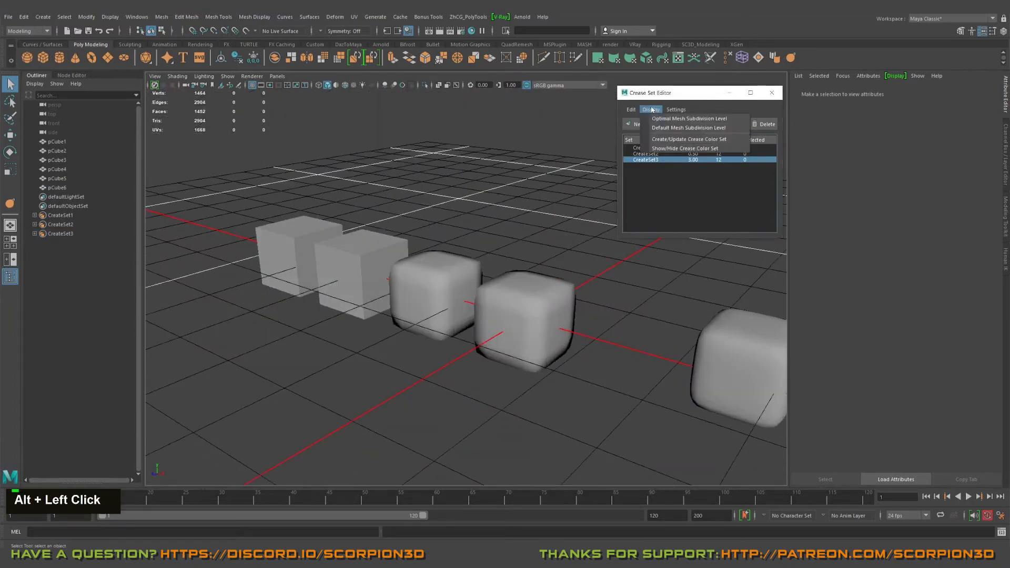
{"action": "left_click", "coordinate": [674, 120]}
Select pCube2 and check its Preview Division Levels, comparing its smoothing with the other cubes.
{"action": "left_click_drag", "start_coordinate": [442, 266], "coordinate": [509, 262], "text": "alt"}
{"action": "middle_click_drag", "start_coordinate": [605, 230], "coordinate": [485, 220], "text": "alt"}
{"action": "left_click", "coordinate": [555, 292]}
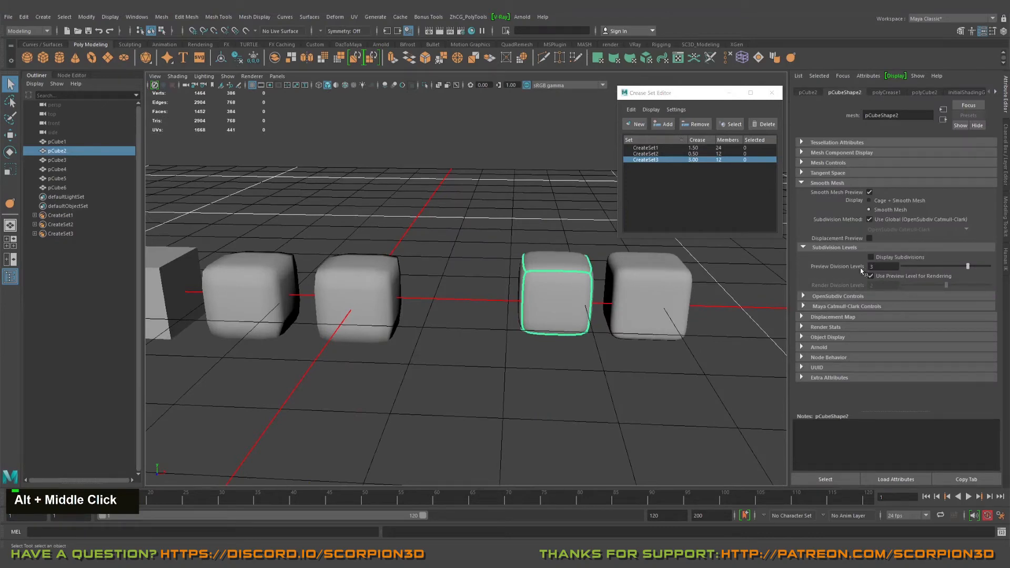
{"action": "left_click_drag", "start_coordinate": [423, 225], "coordinate": [410, 251], "text": "alt"}
{"action": "middle_click_drag", "start_coordinate": [410, 250], "coordinate": [479, 262], "text": "alt"}
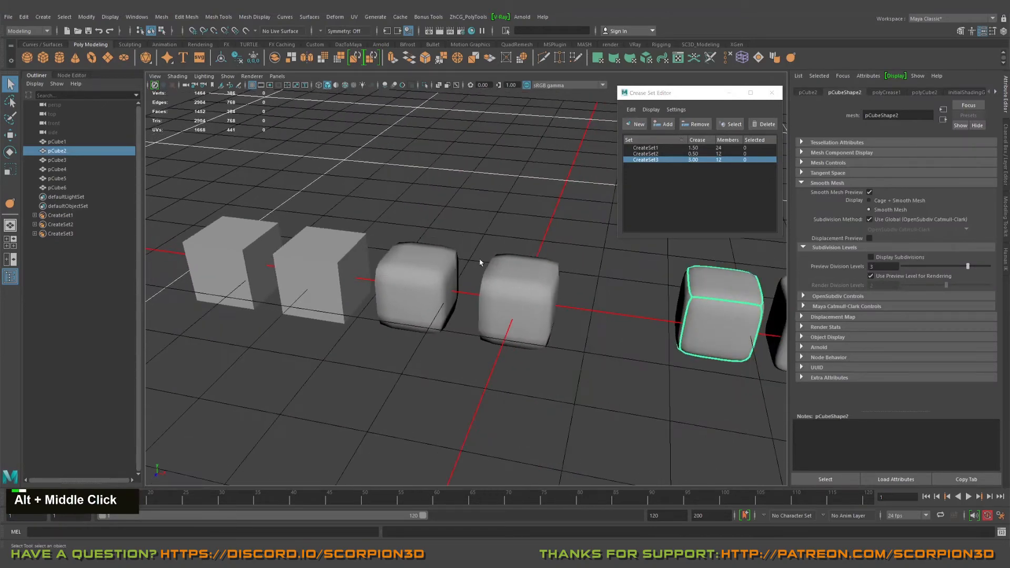
Apply Optimal Mesh Subdivision Level to the smoothed cubes pCube3 and pCube4, and highlight their crease set CreateSet1.
{"action": "left_click_drag", "start_coordinate": [648, 101], "coordinate": [636, 109]}
{"action": "left_click_drag", "start_coordinate": [443, 214], "coordinate": [531, 352]}
{"action": "left_click", "coordinate": [638, 117]}
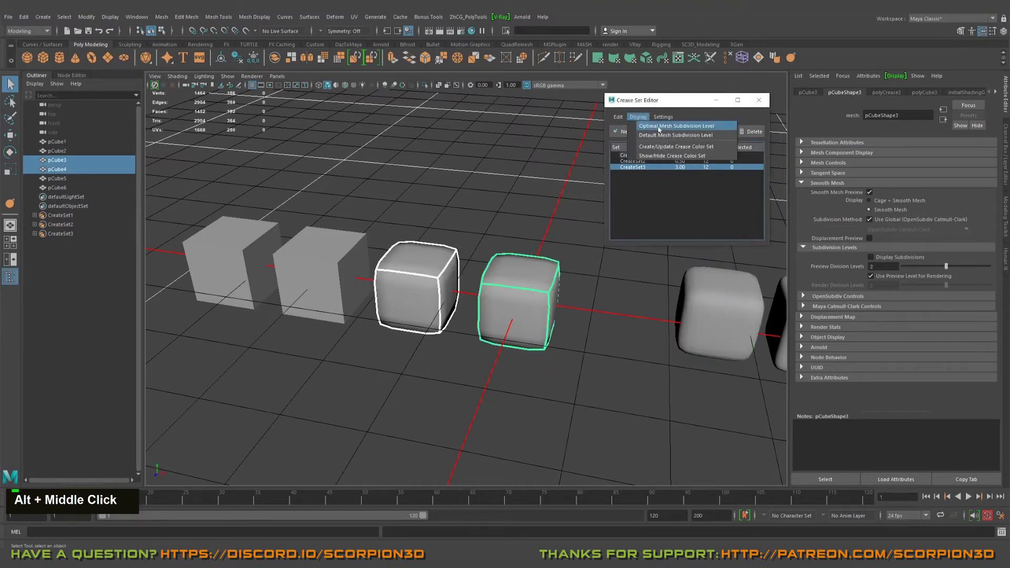
{"action": "left_click", "coordinate": [656, 128]}
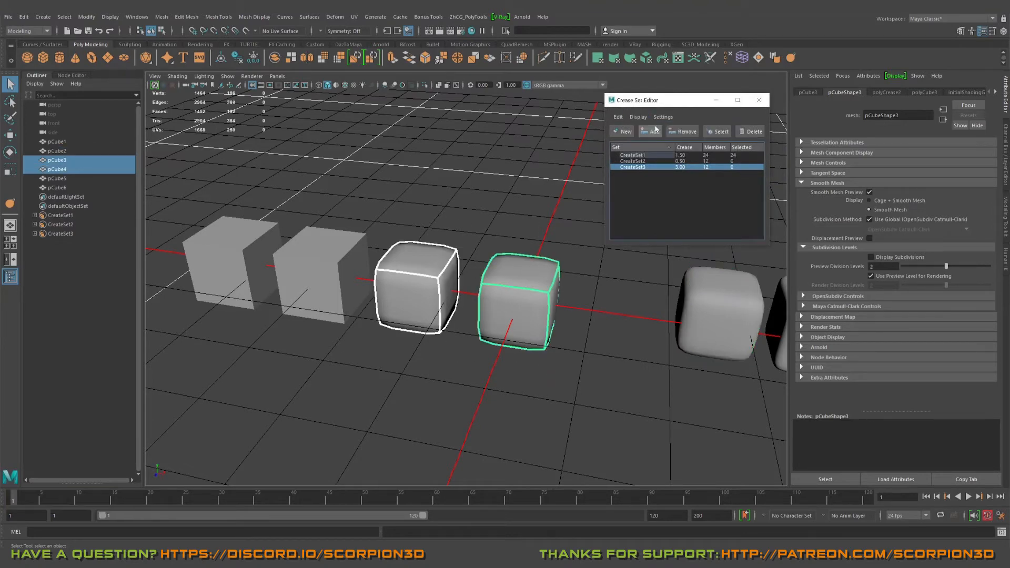
{"action": "left_click", "coordinate": [650, 157]}
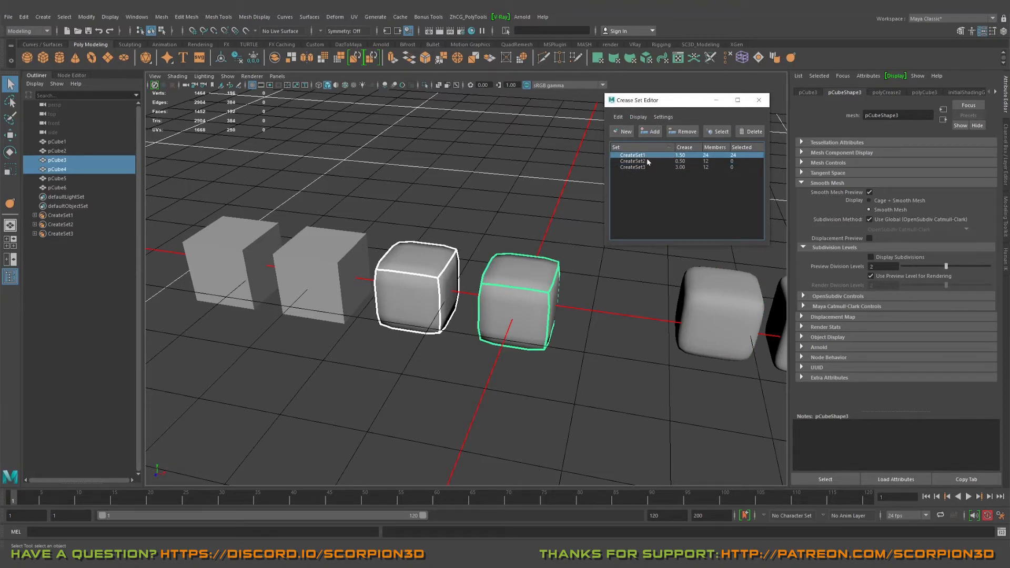
Reapply Optimal Mesh Subdivision Level to pCube3 and pCube4 and view their smoothing up close.
{"action": "left_click", "coordinate": [640, 117]}
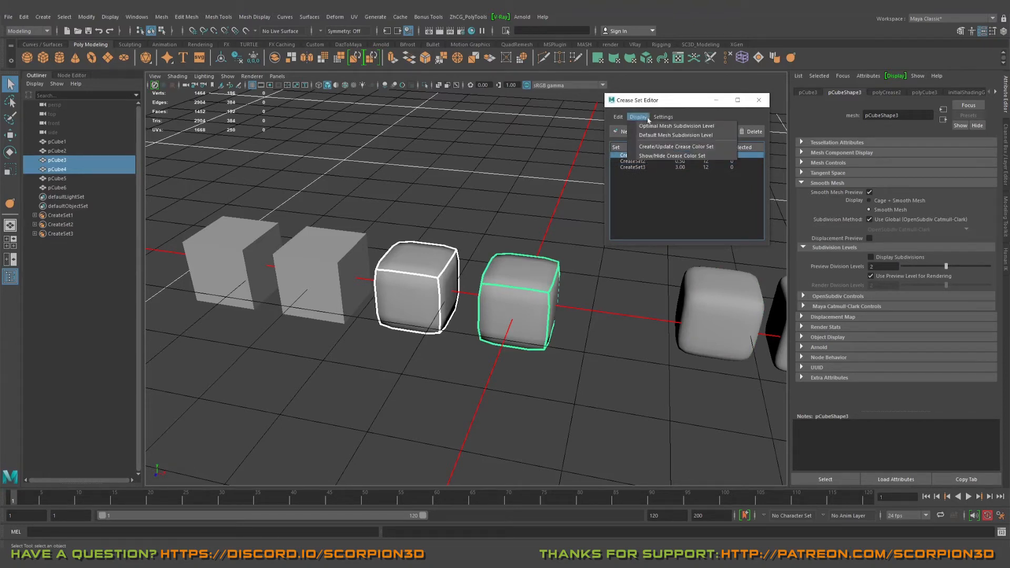
{"action": "left_click", "coordinate": [651, 127]}
{"action": "right_click_drag", "start_coordinate": [463, 253], "coordinate": [473, 247], "text": "alt"}
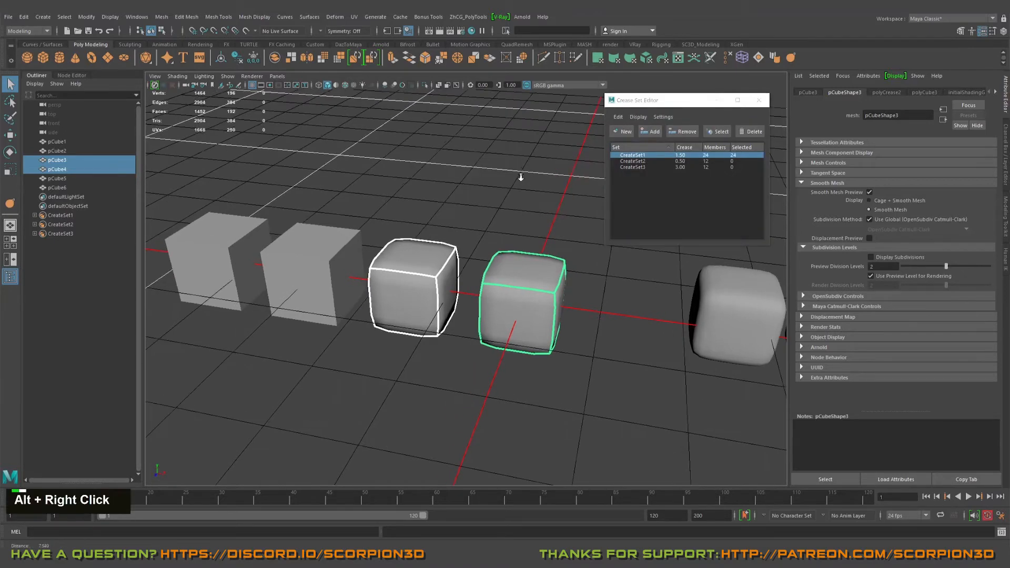
{"action": "left_click_drag", "start_coordinate": [473, 247], "coordinate": [463, 253], "text": "alt"}
{"action": "right_click_drag", "start_coordinate": [463, 253], "coordinate": [484, 247], "text": "alt"}
{"action": "middle_click_drag", "start_coordinate": [484, 247], "coordinate": [455, 256], "text": "alt"}
{"action": "left_click_drag", "start_coordinate": [455, 256], "coordinate": [537, 241], "text": "alt"}
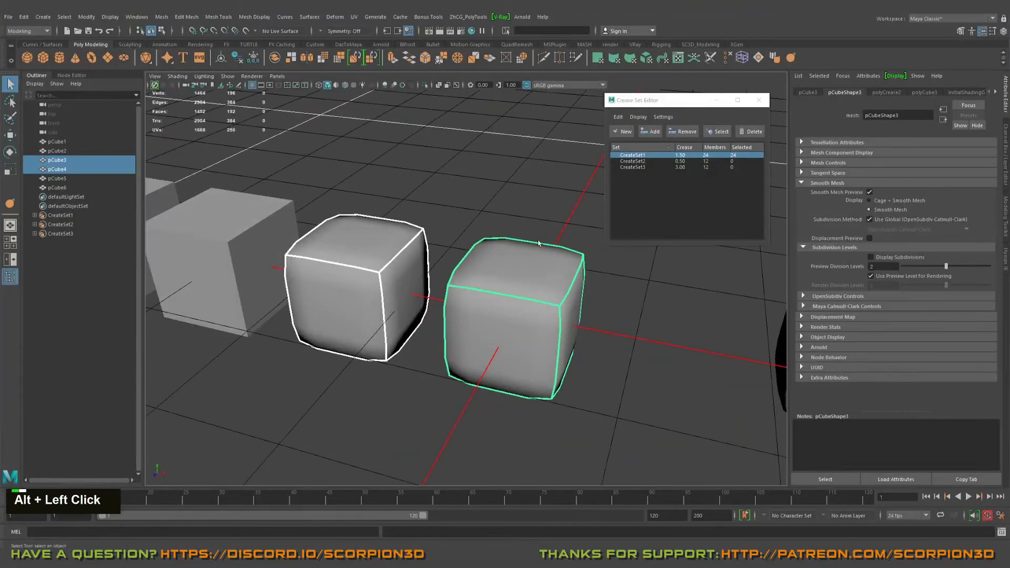
Apply Default Mesh Subdivision Level to the selected cubes pCube3 and pCube4.
{"action": "left_click", "coordinate": [638, 117]}
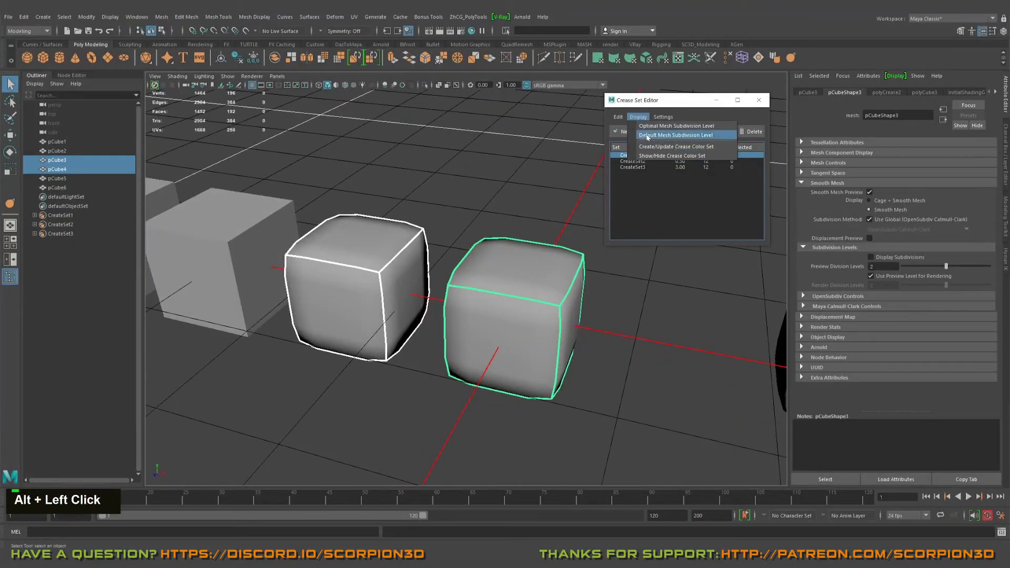
{"action": "left_click", "coordinate": [647, 135]}
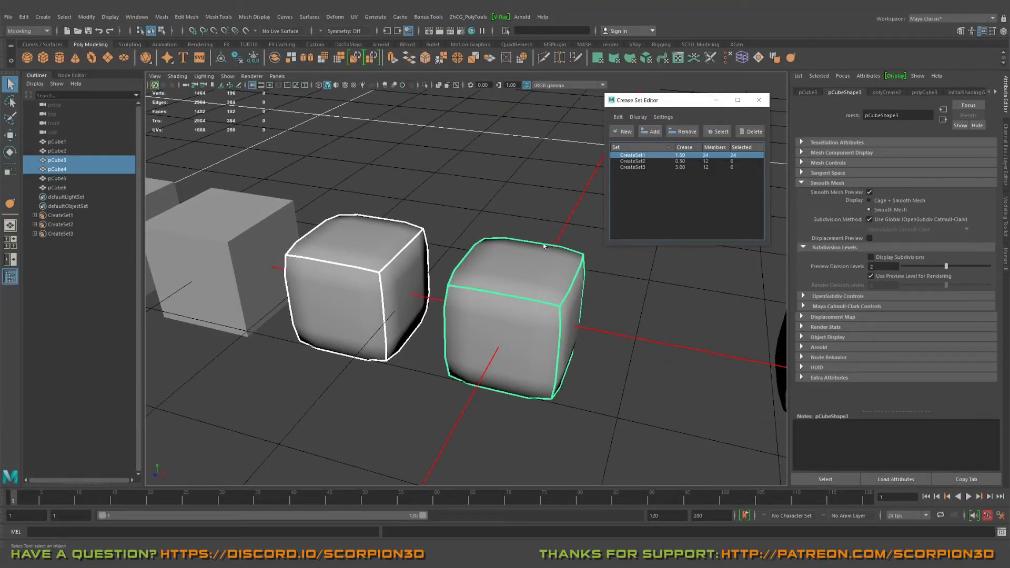
{"action": "left_click_drag", "start_coordinate": [393, 273], "coordinate": [574, 185], "text": "alt"}
Set CreateSet1's crease value to 2.
{"action": "double_click", "coordinate": [683, 156]}
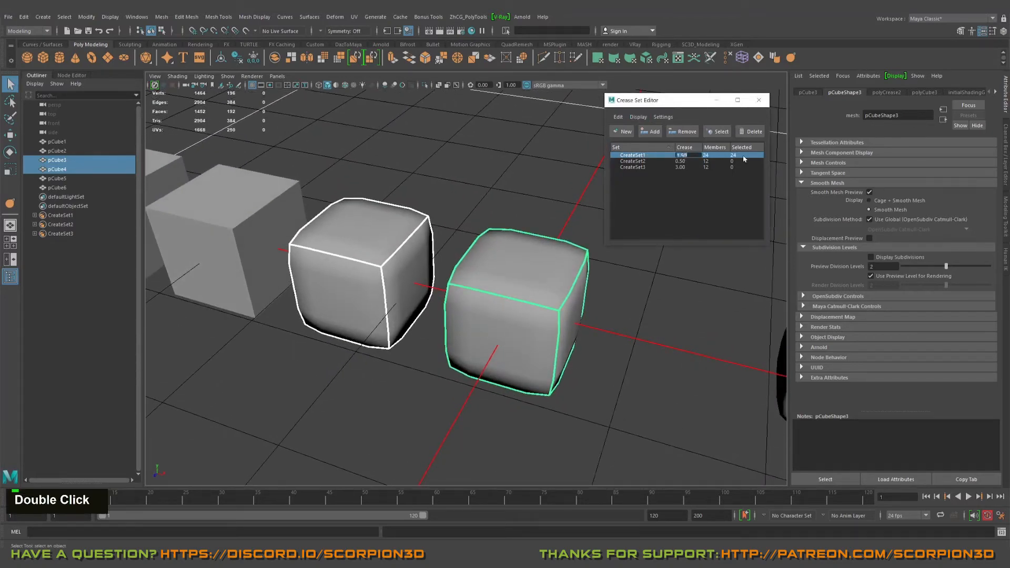
{"action": "type", "text": "2"}
{"action": "key", "text": "Return"}
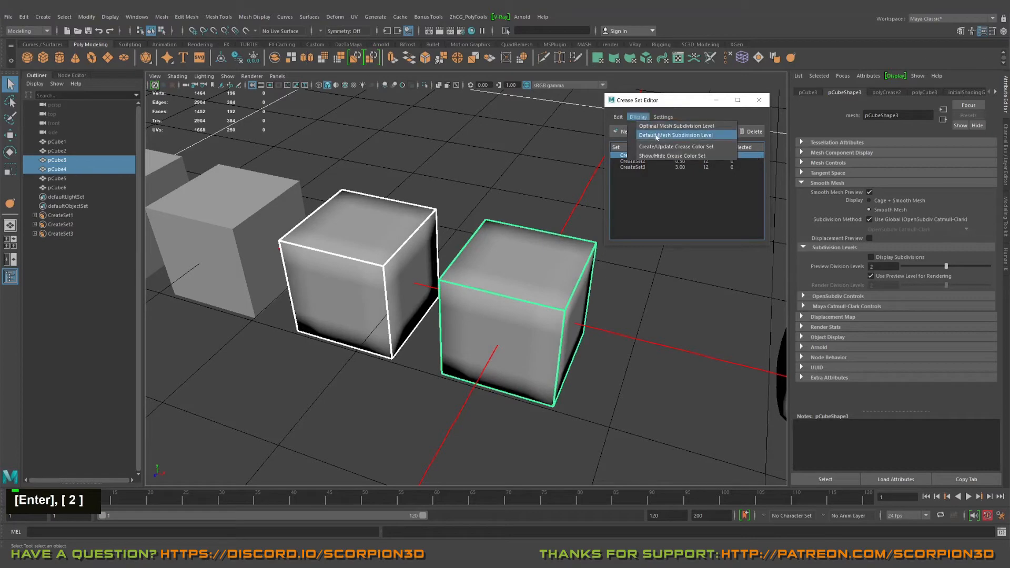
Raise the preview division level of pCube3 and pCube4 to 3, clear the selection and check the value on pCube3.
{"action": "key", "text": "Page_Up"}
{"action": "left_click_drag", "start_coordinate": [473, 253], "coordinate": [473, 232], "text": "alt"}
{"action": "left_click", "coordinate": [480, 216]}
{"action": "middle_click_drag", "start_coordinate": [473, 232], "coordinate": [479, 174], "text": "alt"}
{"action": "left_click_drag", "start_coordinate": [421, 194], "coordinate": [468, 204], "text": "alt"}
{"action": "middle_click_drag", "start_coordinate": [468, 204], "coordinate": [460, 204], "text": "alt"}
{"action": "mouse_move", "coordinate": [461, 204]}
{"action": "left_mouse_down", "text": "alt"}
{"action": "mouse_move", "coordinate": [476, 207]}
{"action": "mouse_move", "coordinate": [458, 178]}
{"action": "mouse_move", "coordinate": [462, 210]}
{"action": "left_mouse_up", "text": "alt"}
{"action": "middle_click_drag", "start_coordinate": [463, 211], "coordinate": [461, 212], "text": "alt"}
{"action": "left_click_drag", "start_coordinate": [460, 212], "coordinate": [498, 210], "text": "alt"}
{"action": "left_click", "coordinate": [533, 236]}
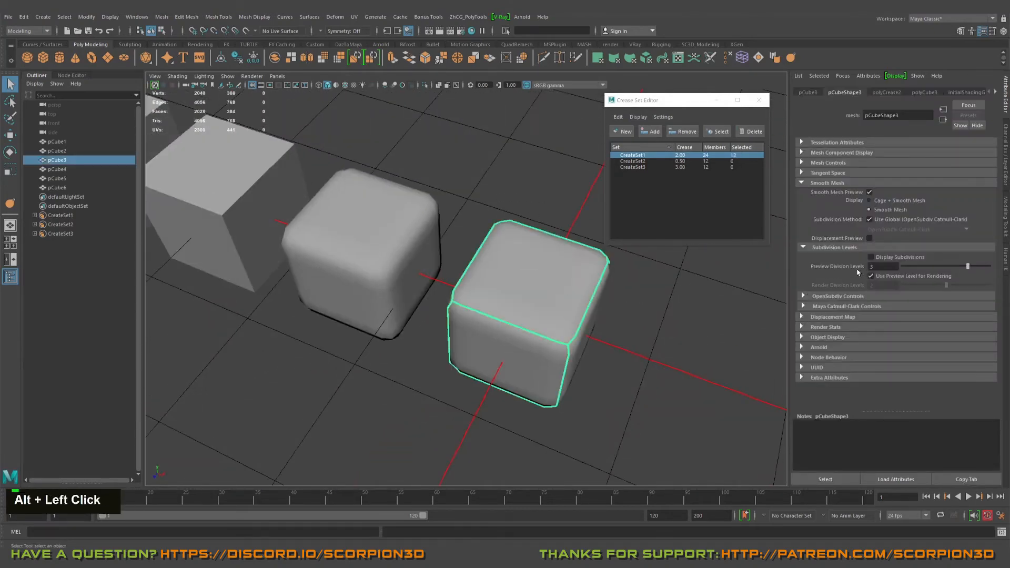
Return pCube3 and pCube4 in turn to the Default Mesh Subdivision Level.
{"action": "left_click", "coordinate": [638, 117]}
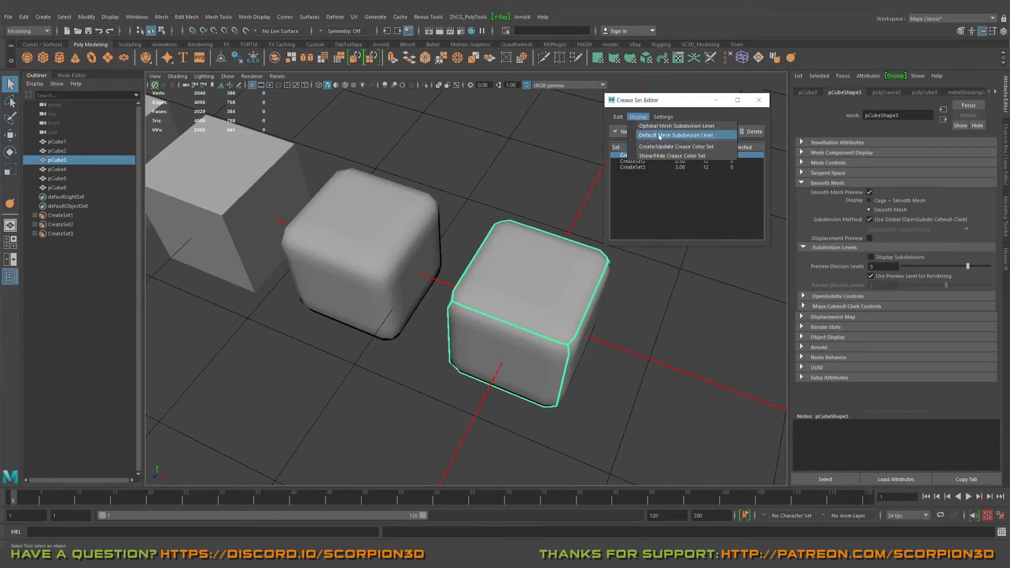
{"action": "left_click", "coordinate": [660, 140]}
{"action": "left_click_drag", "start_coordinate": [440, 185], "coordinate": [384, 214], "text": "alt"}
{"action": "left_click", "coordinate": [634, 117]}
{"action": "left_click", "coordinate": [661, 137]}
{"action": "scroll", "coordinate": [415, 209], "scroll_direction": "down", "scroll_amount": 3}
{"action": "middle_click_drag", "start_coordinate": [384, 213], "coordinate": [441, 220], "text": "alt"}
{"action": "left_click_drag", "start_coordinate": [442, 220], "coordinate": [473, 213], "text": "alt"}
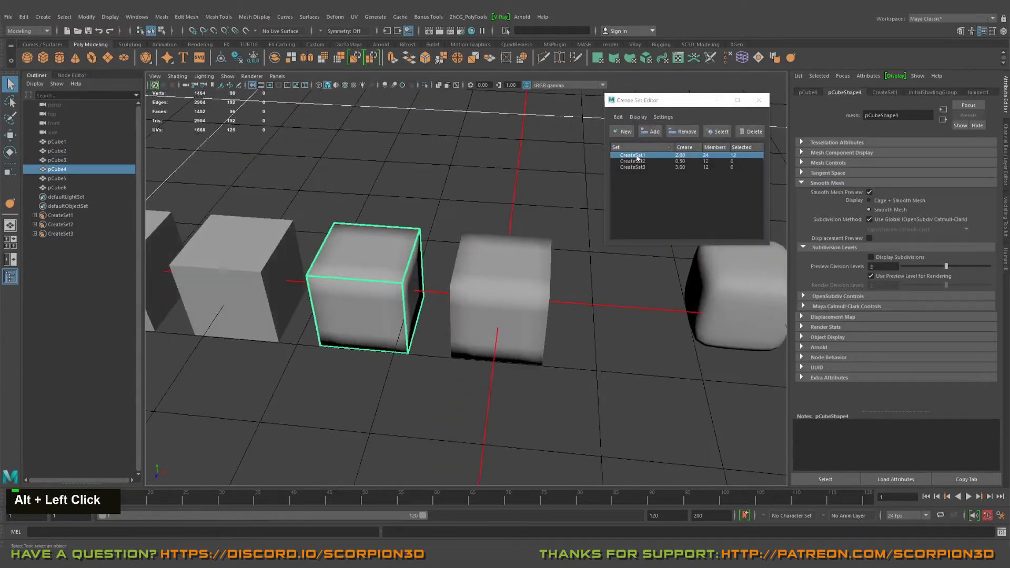
Set CreateSet1's crease value to 1.5 and clear the cube selection.
{"action": "double_click", "coordinate": [681, 155]}
{"action": "type", "text": "1.5"}
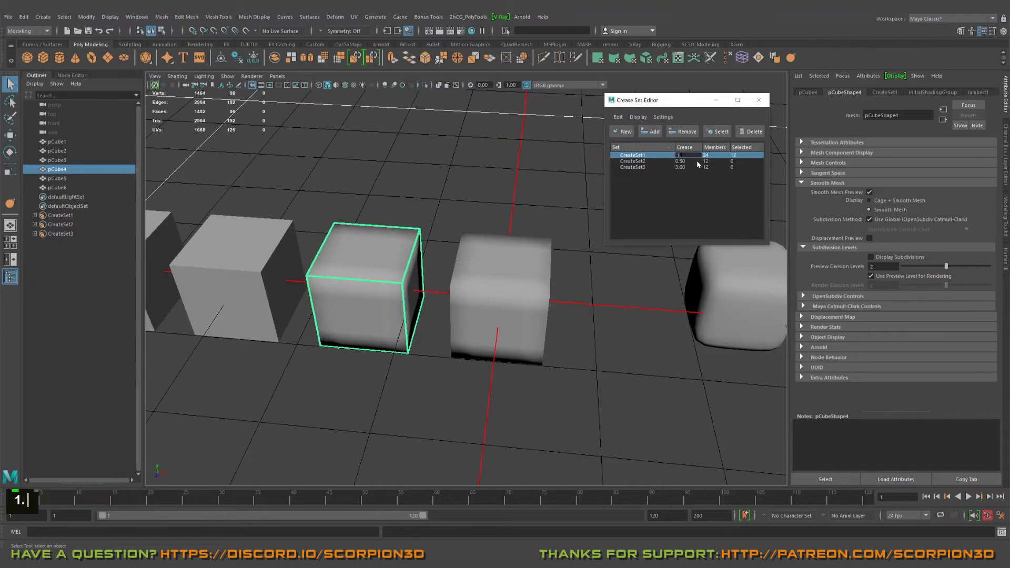
{"action": "key", "text": "Return"}
{"action": "left_click_drag", "start_coordinate": [525, 195], "coordinate": [486, 215], "text": "alt"}
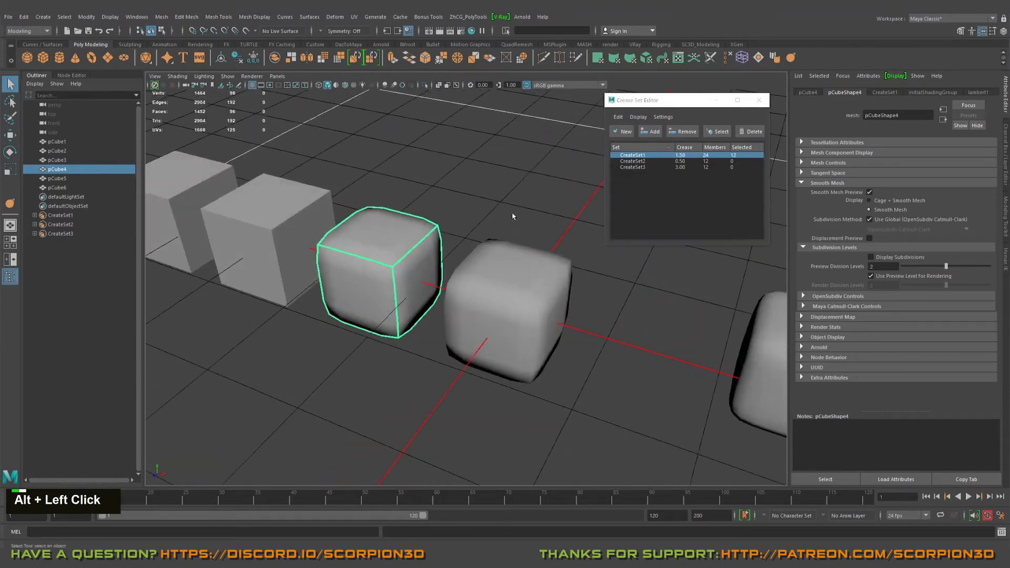
{"action": "right_click_drag", "start_coordinate": [486, 216], "coordinate": [491, 228], "text": "alt"}
{"action": "left_click_drag", "start_coordinate": [491, 228], "coordinate": [552, 195], "text": "alt"}
{"action": "middle_click_drag", "start_coordinate": [553, 195], "coordinate": [473, 200], "text": "alt"}
{"action": "left_click_drag", "start_coordinate": [473, 200], "coordinate": [413, 205], "text": "alt"}
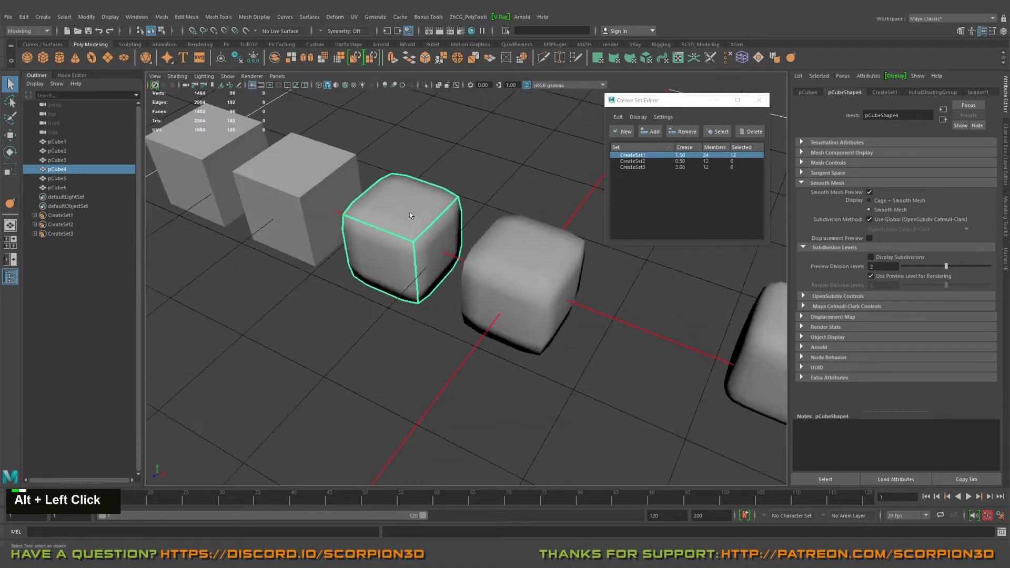
{"action": "right_click_drag", "start_coordinate": [412, 205], "coordinate": [435, 210], "text": "alt"}
{"action": "left_click", "coordinate": [488, 181]}
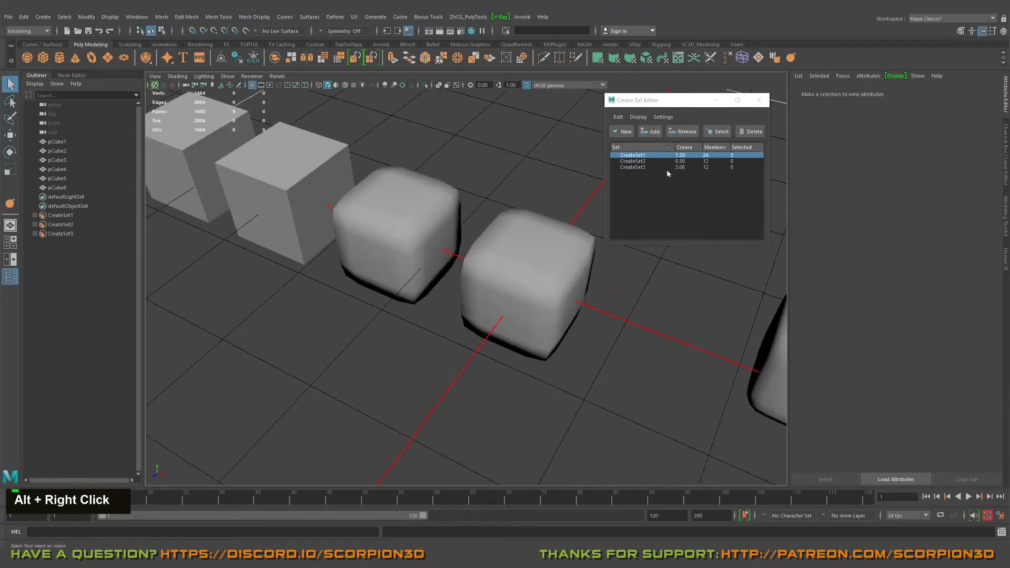
Turn on smooth mesh preview for pCube5 and pCube6, and clear the selection.
{"action": "left_click_drag", "start_coordinate": [463, 202], "coordinate": [406, 207], "text": "alt"}
{"action": "middle_click_drag", "start_coordinate": [406, 207], "coordinate": [428, 225], "text": "alt"}
{"action": "left_click_drag", "start_coordinate": [428, 225], "coordinate": [363, 244], "text": "alt"}
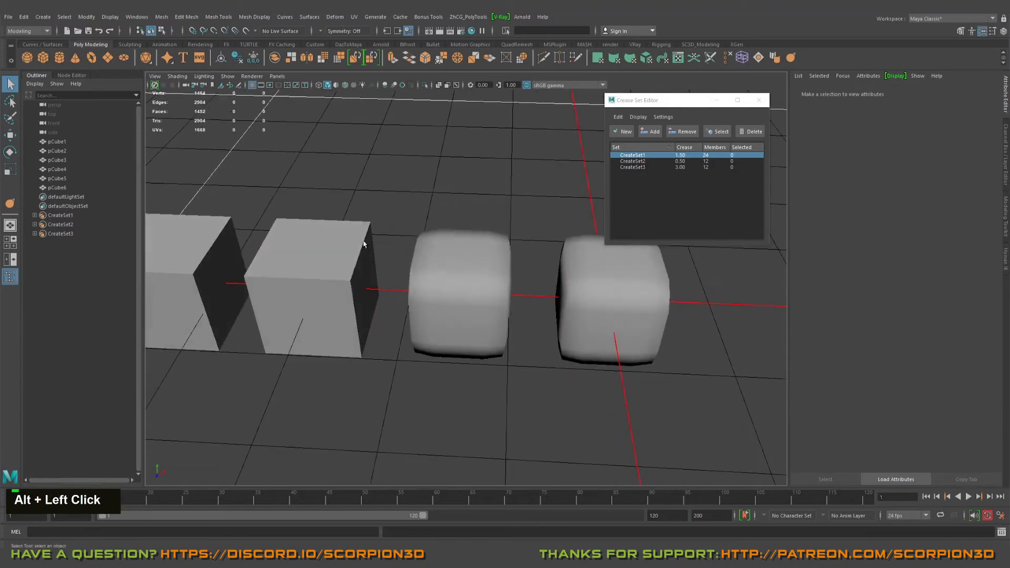
{"action": "left_click", "coordinate": [339, 225]}
{"action": "scroll", "coordinate": [509, 213], "scroll_direction": "down", "scroll_amount": 3, "text": "alt"}
{"action": "mouse_move", "coordinate": [453, 229]}
{"action": "middle_mouse_down", "text": "alt"}
{"action": "mouse_move", "coordinate": [253, 254]}
{"action": "mouse_move", "coordinate": [456, 237]}
{"action": "middle_mouse_up", "text": "alt"}
{"action": "key", "text": "3"}
{"action": "left_click", "coordinate": [239, 273]}
{"action": "key", "text": "3"}
{"action": "left_click", "coordinate": [474, 210]}
Try to create a crease color set with no cube selected.
{"action": "left_click_drag", "start_coordinate": [500, 224], "coordinate": [428, 247], "text": "alt"}
{"action": "middle_click_drag", "start_coordinate": [478, 280], "coordinate": [405, 268], "text": "alt"}
{"action": "scroll", "coordinate": [405, 268], "scroll_direction": "down", "scroll_amount": 3, "text": "alt"}
{"action": "double_click", "coordinate": [638, 117]}
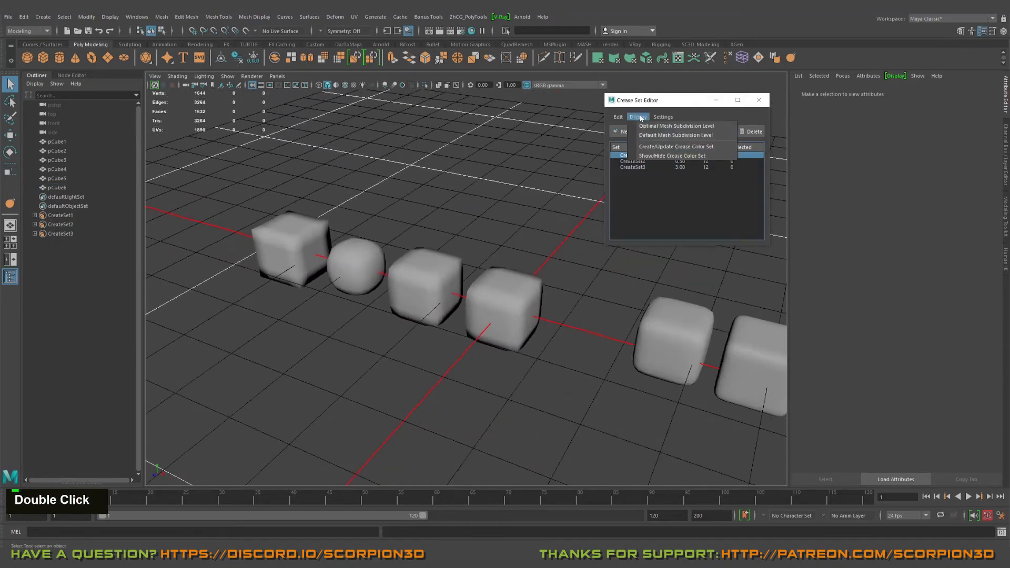
{"action": "left_click", "coordinate": [705, 146]}
{"action": "scroll", "coordinate": [388, 269], "scroll_direction": "down", "scroll_amount": 3}
Create a crease color set for all six cubes and clear the selection.
{"action": "left_click_drag", "start_coordinate": [378, 267], "coordinate": [739, 408]}
{"action": "left_click_drag", "start_coordinate": [476, 298], "coordinate": [646, 157], "text": "alt"}
{"action": "left_click", "coordinate": [638, 117]}
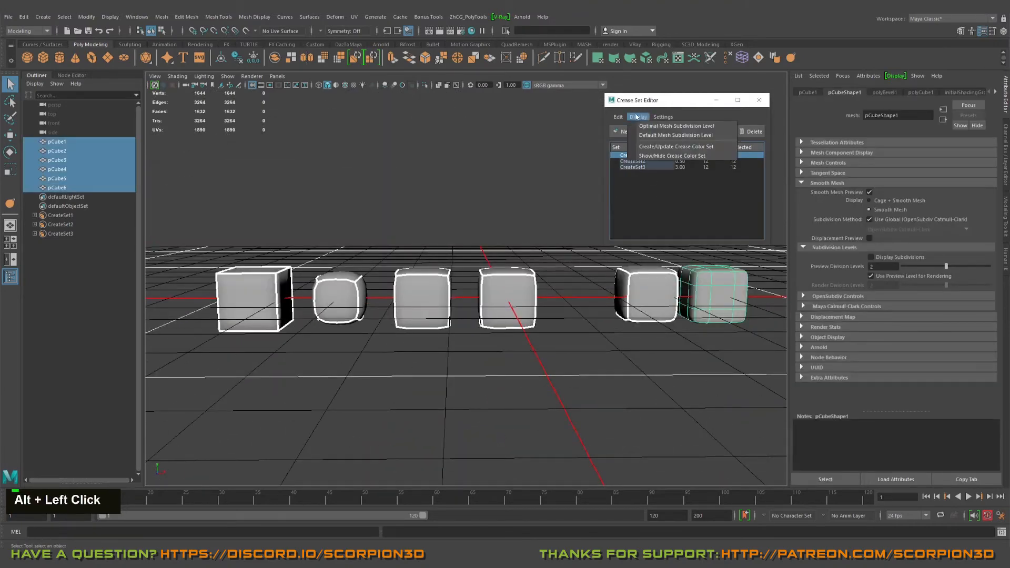
{"action": "left_click", "coordinate": [721, 149]}
{"action": "left_click_drag", "start_coordinate": [439, 232], "coordinate": [420, 286], "text": "alt"}
{"action": "right_click_drag", "start_coordinate": [421, 287], "coordinate": [426, 292], "text": "alt"}
{"action": "middle_click_drag", "start_coordinate": [426, 293], "coordinate": [385, 243], "text": "alt"}
{"action": "scroll", "coordinate": [445, 227], "scroll_direction": "down", "scroll_amount": 2}
{"action": "left_click", "coordinate": [445, 227]}
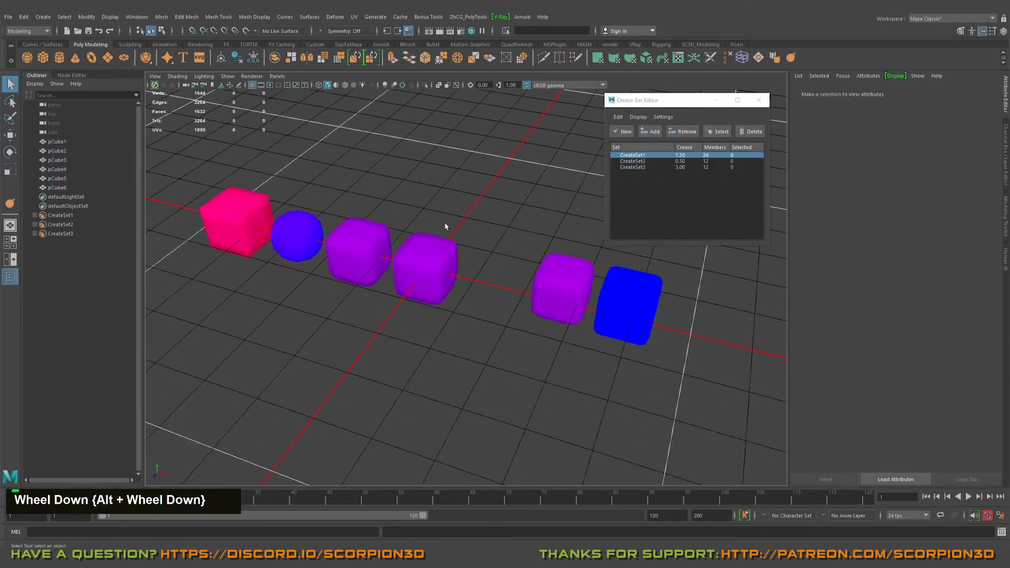
Select pCube1 and compare its crease color with those of the other cubes in the row.
{"action": "left_click_drag", "start_coordinate": [409, 206], "coordinate": [415, 210], "text": "alt"}
{"action": "right_click_drag", "start_coordinate": [416, 210], "coordinate": [437, 216], "text": "alt"}
{"action": "middle_click_drag", "start_coordinate": [437, 215], "coordinate": [432, 212], "text": "alt"}
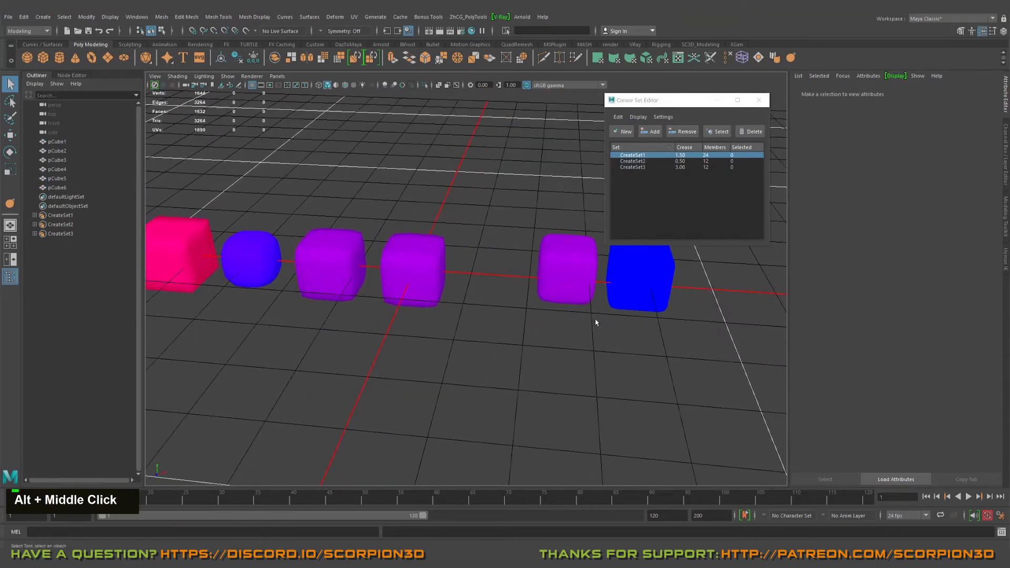
{"action": "left_click", "coordinate": [618, 298]}
{"action": "middle_click_drag", "start_coordinate": [552, 287], "coordinate": [489, 309], "text": "alt"}
{"action": "middle_click_drag", "start_coordinate": [563, 293], "coordinate": [523, 282], "text": "alt"}
{"action": "left_click_drag", "start_coordinate": [557, 289], "coordinate": [521, 286], "text": "alt"}
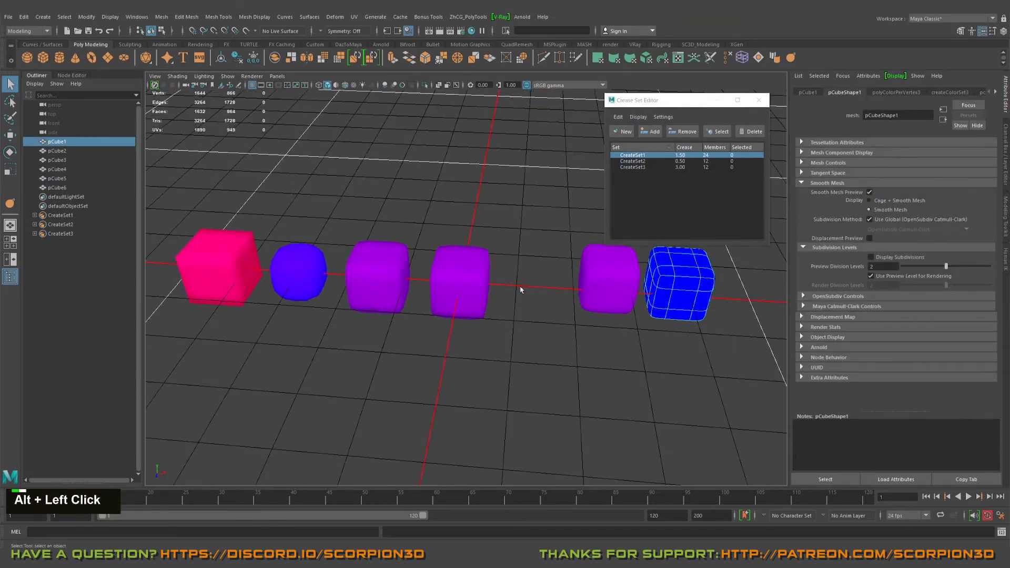
{"action": "middle_click_drag", "start_coordinate": [521, 286], "coordinate": [486, 293], "text": "alt"}
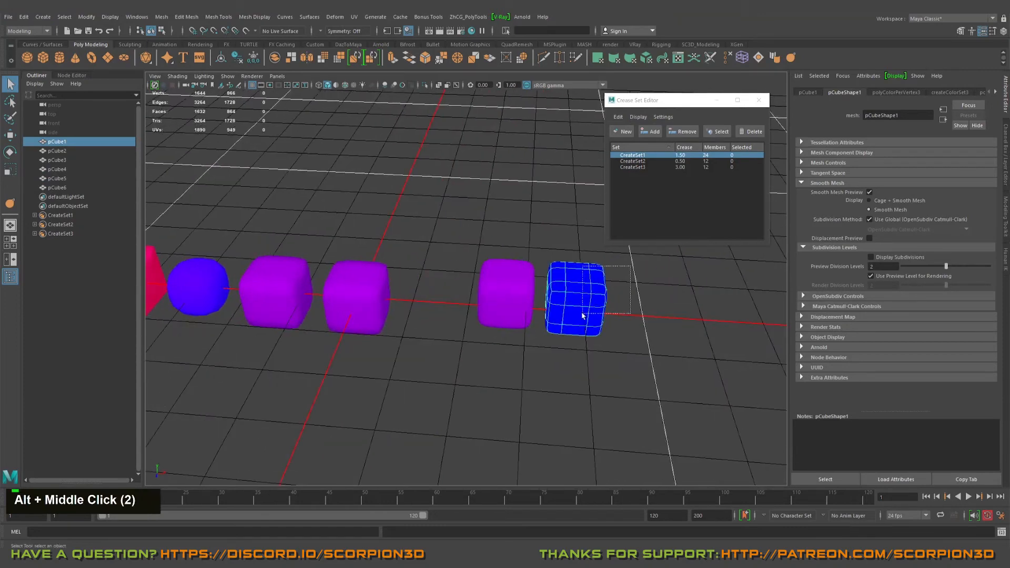
{"action": "middle_click_drag", "start_coordinate": [582, 316], "coordinate": [436, 256], "text": "alt"}
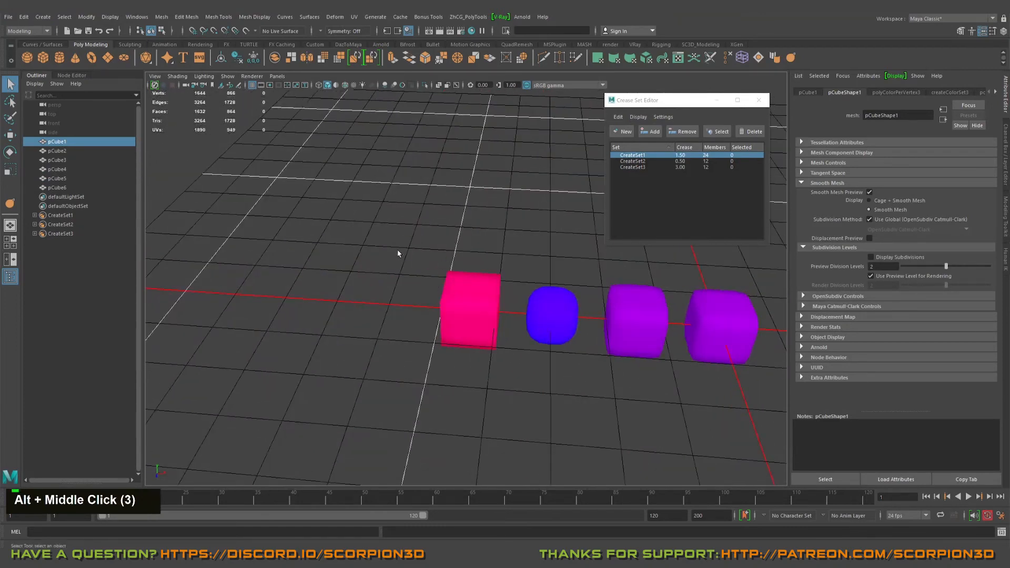
Select pCube6, examine its crease color up close, and clear the selection.
{"action": "left_click", "coordinate": [456, 315]}
{"action": "right_click_drag", "start_coordinate": [399, 357], "coordinate": [521, 360], "text": "alt"}
{"action": "left_click_drag", "start_coordinate": [521, 361], "coordinate": [565, 348], "text": "alt"}
{"action": "middle_click_drag", "start_coordinate": [432, 318], "coordinate": [398, 306], "text": "alt"}
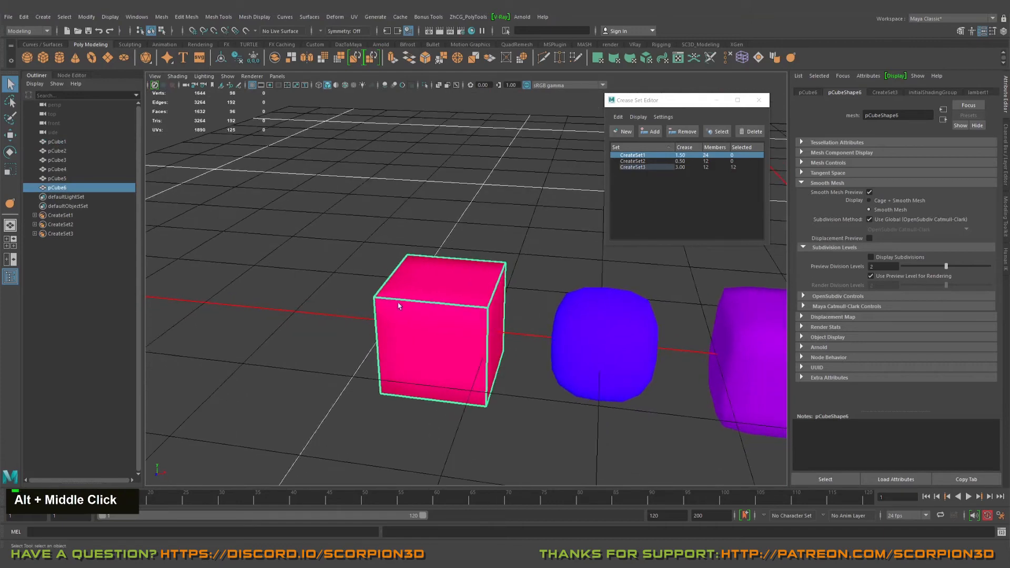
{"action": "left_click_drag", "start_coordinate": [398, 306], "coordinate": [521, 235], "text": "alt"}
{"action": "left_click", "coordinate": [355, 243]}
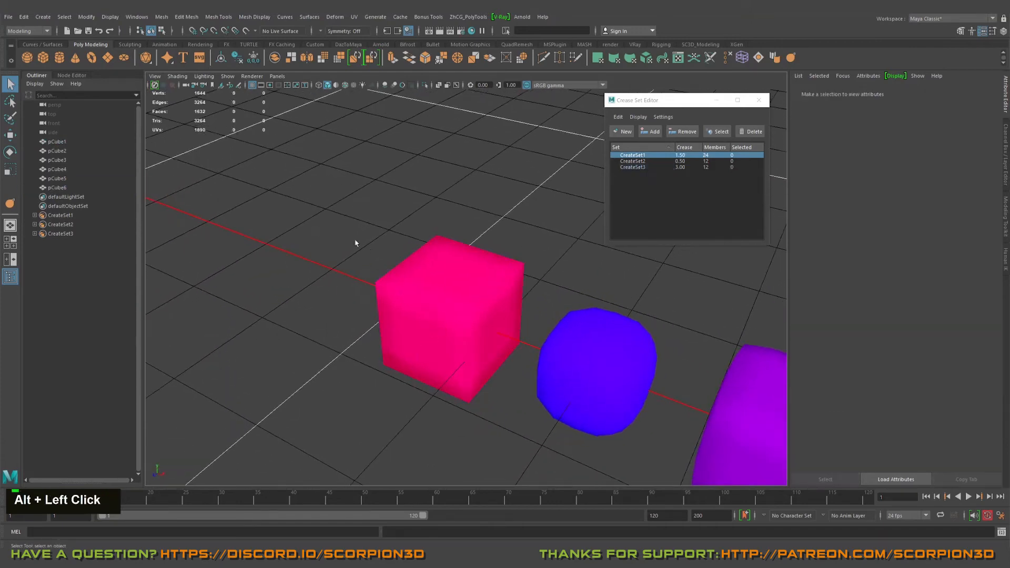
Select pCube6 and set the crease value of its set CreateSet3 to 5.
{"action": "left_click_drag", "start_coordinate": [316, 214], "coordinate": [444, 388]}
{"action": "double_click", "coordinate": [681, 167]}
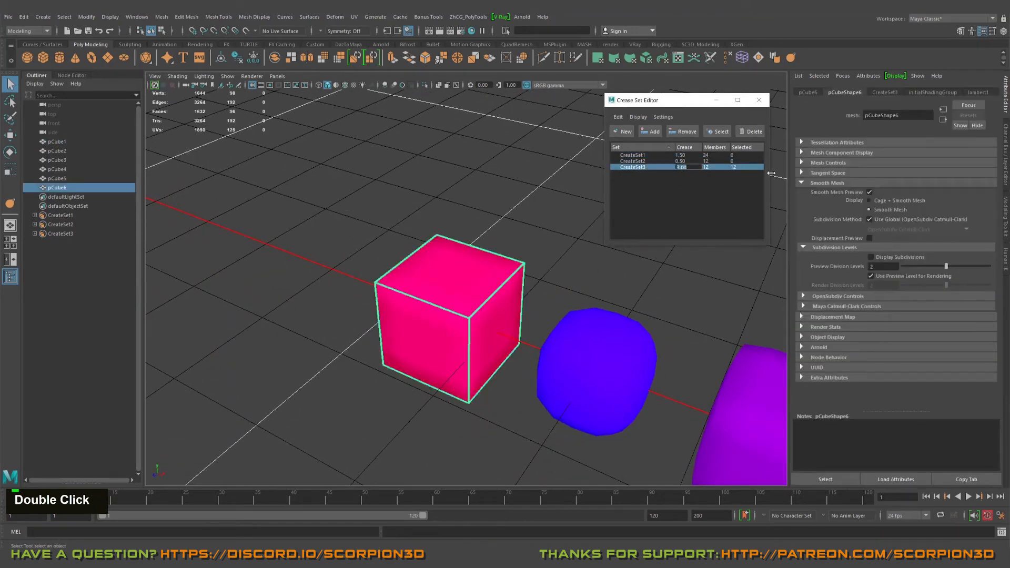
{"action": "type", "text": "5"}
{"action": "key", "text": "Return"}
Update the crease color set for all six cubes and clear the selection.
{"action": "scroll", "coordinate": [584, 231], "scroll_direction": "down", "scroll_amount": 3}
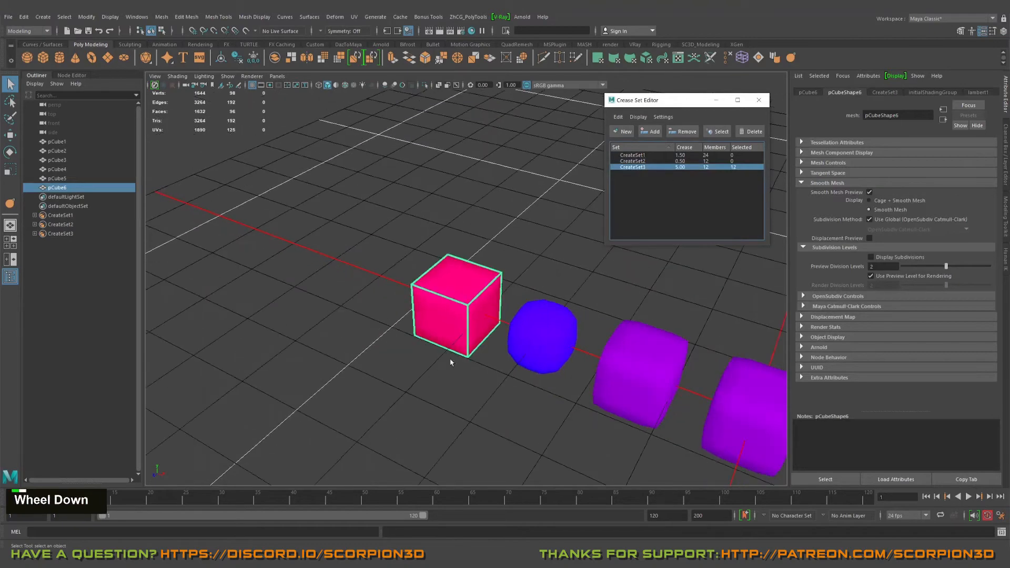
{"action": "middle_click_drag", "start_coordinate": [452, 366], "coordinate": [348, 326], "text": "alt"}
{"action": "left_click_drag", "start_coordinate": [368, 326], "coordinate": [550, 333], "text": "alt"}
{"action": "scroll", "coordinate": [457, 293], "scroll_direction": "down", "scroll_amount": 2}
{"action": "left_click_drag", "start_coordinate": [457, 293], "coordinate": [473, 284], "text": "alt"}
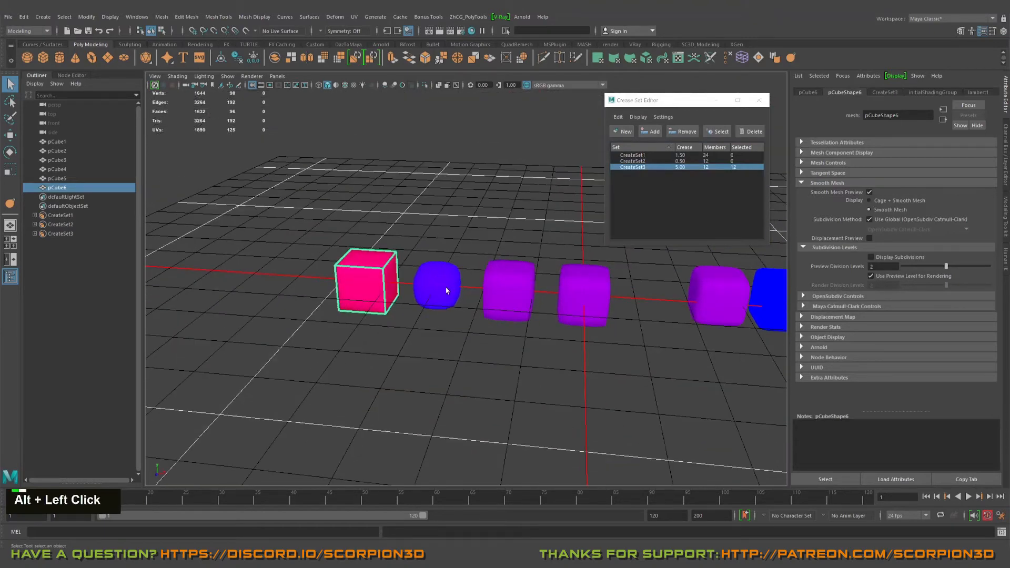
{"action": "middle_click_drag", "start_coordinate": [473, 284], "coordinate": [452, 315], "text": "alt"}
{"action": "left_click_drag", "start_coordinate": [284, 263], "coordinate": [784, 390]}
{"action": "left_click", "coordinate": [637, 117]}
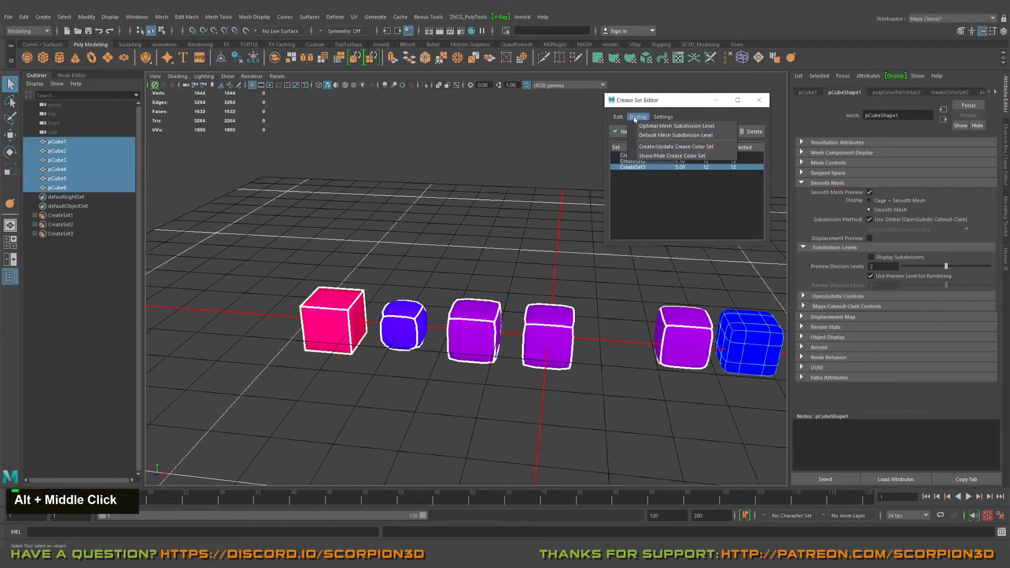
{"action": "left_click", "coordinate": [650, 146]}
{"action": "left_click", "coordinate": [417, 248]}
Examine pCube6's updated crease color from several angles, selecting and deselecting the cube.
{"action": "left_click_drag", "start_coordinate": [417, 248], "coordinate": [286, 261], "text": "alt"}
{"action": "right_click_drag", "start_coordinate": [287, 262], "coordinate": [594, 278], "text": "alt"}
{"action": "middle_click_drag", "start_coordinate": [594, 278], "coordinate": [732, 211], "text": "alt"}
{"action": "right_click_drag", "start_coordinate": [733, 211], "coordinate": [338, 237], "text": "alt"}
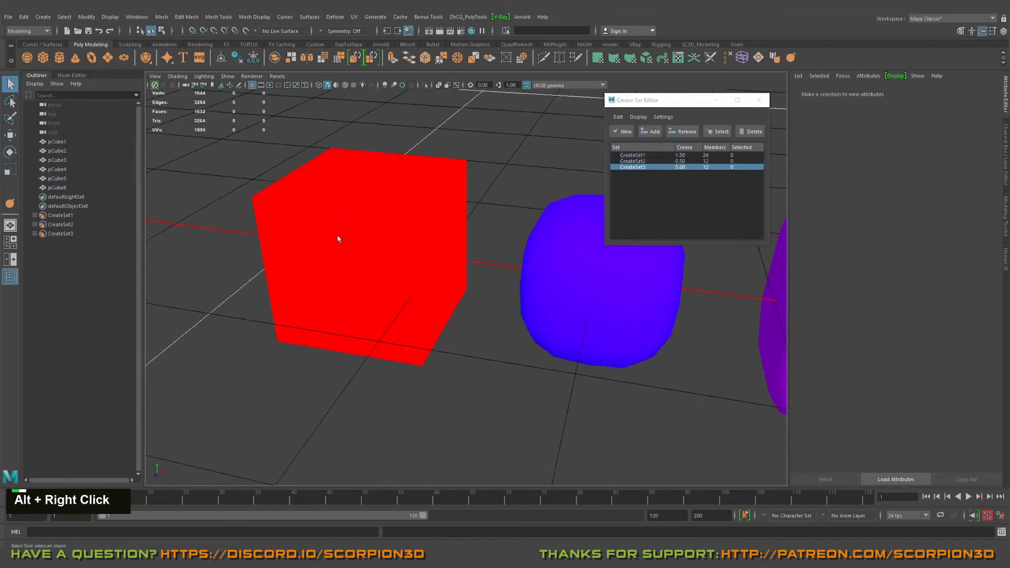
{"action": "left_click", "coordinate": [338, 237]}
{"action": "middle_click_drag", "start_coordinate": [338, 237], "coordinate": [400, 274], "text": "alt"}
{"action": "left_click_drag", "start_coordinate": [502, 266], "coordinate": [458, 242], "text": "alt"}
{"action": "right_click_drag", "start_coordinate": [458, 241], "coordinate": [500, 279], "text": "alt"}
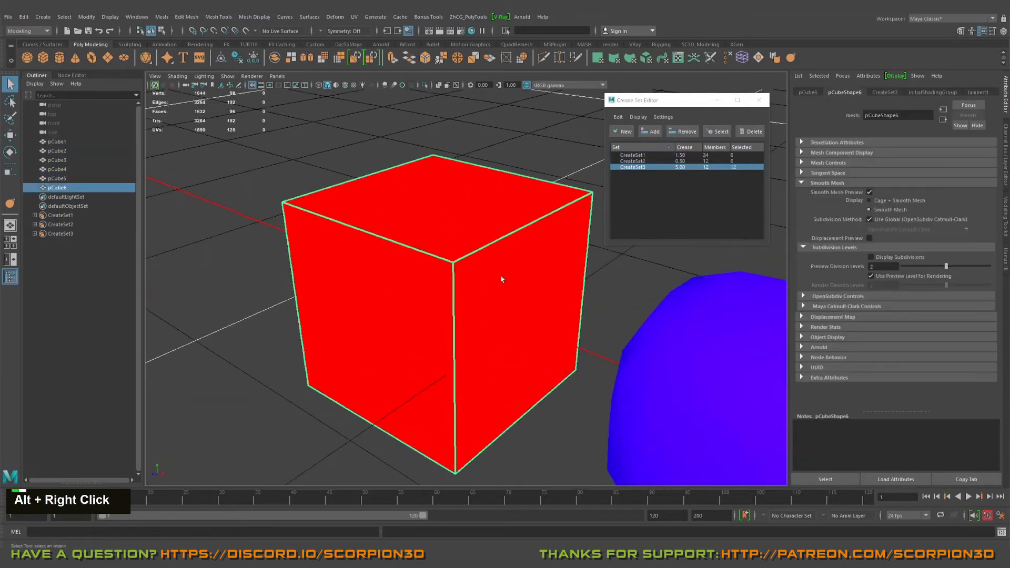
{"action": "left_click_drag", "start_coordinate": [500, 279], "coordinate": [442, 273], "text": "alt"}
{"action": "right_click_drag", "start_coordinate": [441, 274], "coordinate": [460, 257], "text": "alt"}
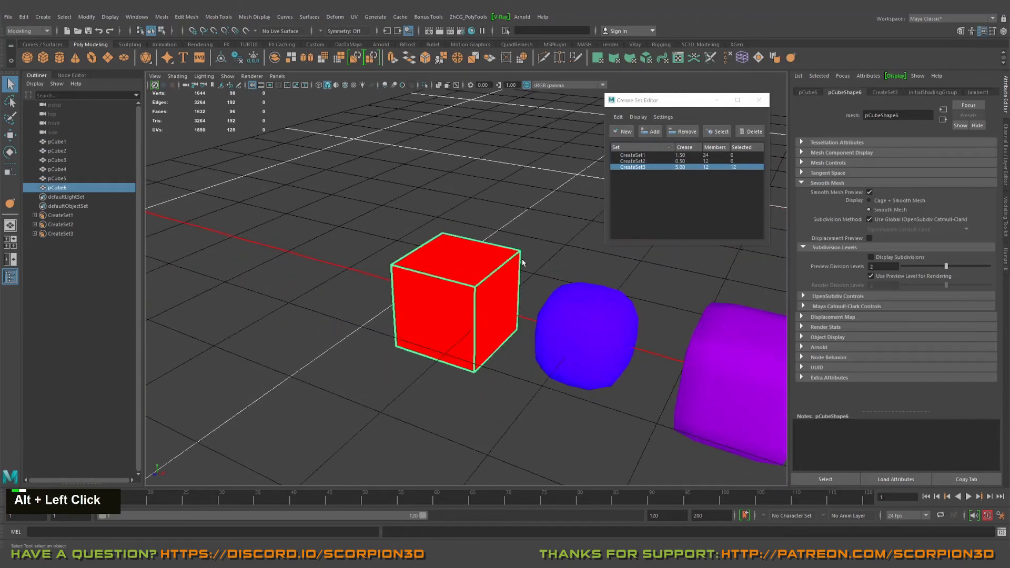
{"action": "left_click_drag", "start_coordinate": [460, 257], "coordinate": [502, 266], "text": "alt"}
{"action": "left_click", "coordinate": [502, 266]}
Compare the crease colors along the row by selecting pCube6 and pCube2 in turn.
{"action": "right_click_drag", "start_coordinate": [502, 266], "coordinate": [507, 264], "text": "alt"}
{"action": "middle_click_drag", "start_coordinate": [507, 265], "coordinate": [324, 229], "text": "alt"}
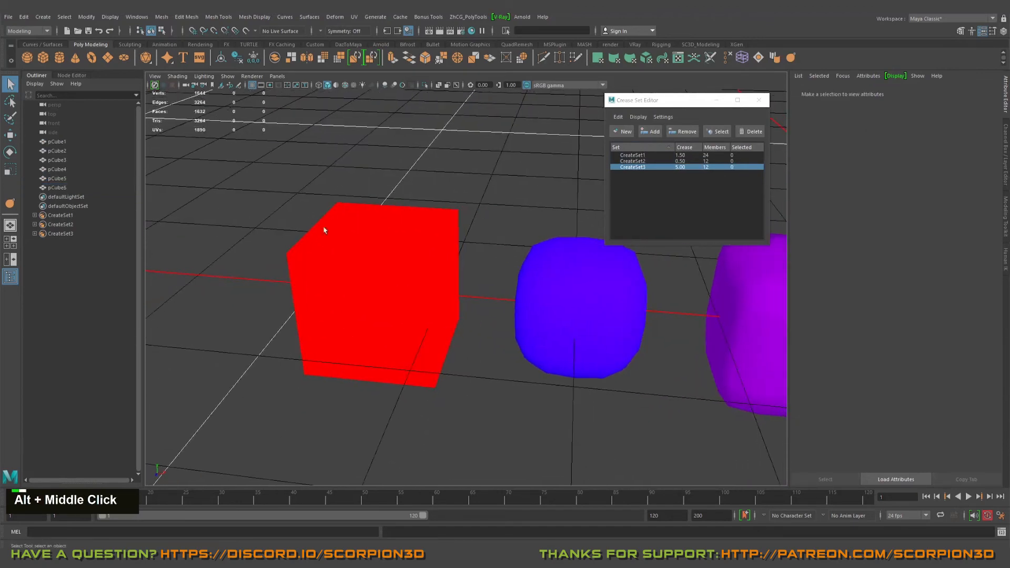
{"action": "middle_click_drag", "start_coordinate": [505, 321], "coordinate": [338, 242], "text": "alt"}
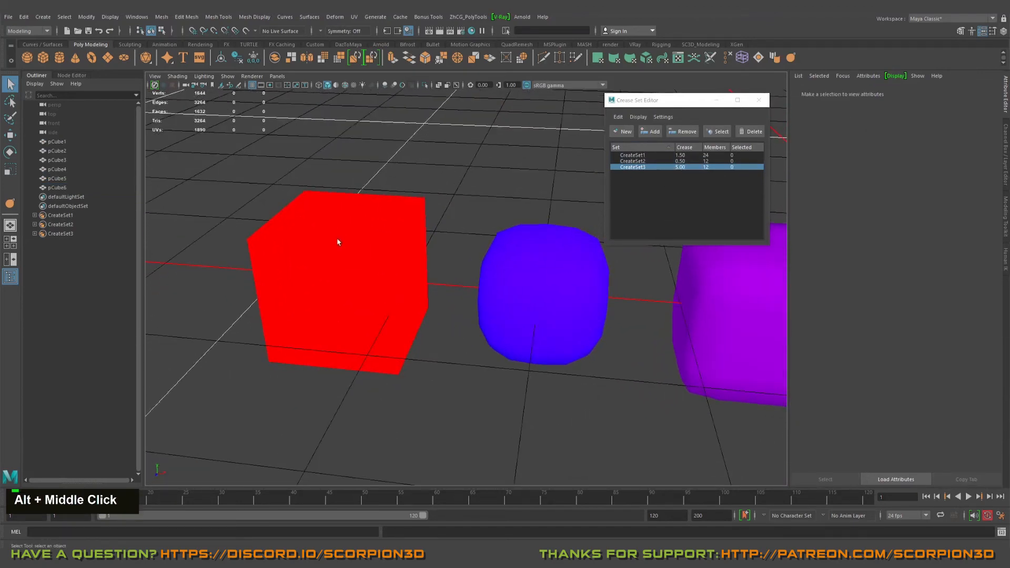
{"action": "left_click", "coordinate": [348, 274]}
{"action": "scroll", "coordinate": [363, 274], "scroll_direction": "down", "scroll_amount": 3}
{"action": "middle_click_drag", "start_coordinate": [530, 377], "coordinate": [368, 293], "text": "alt"}
{"action": "scroll", "coordinate": [501, 307], "scroll_direction": "down", "scroll_amount": 2, "text": "alt"}
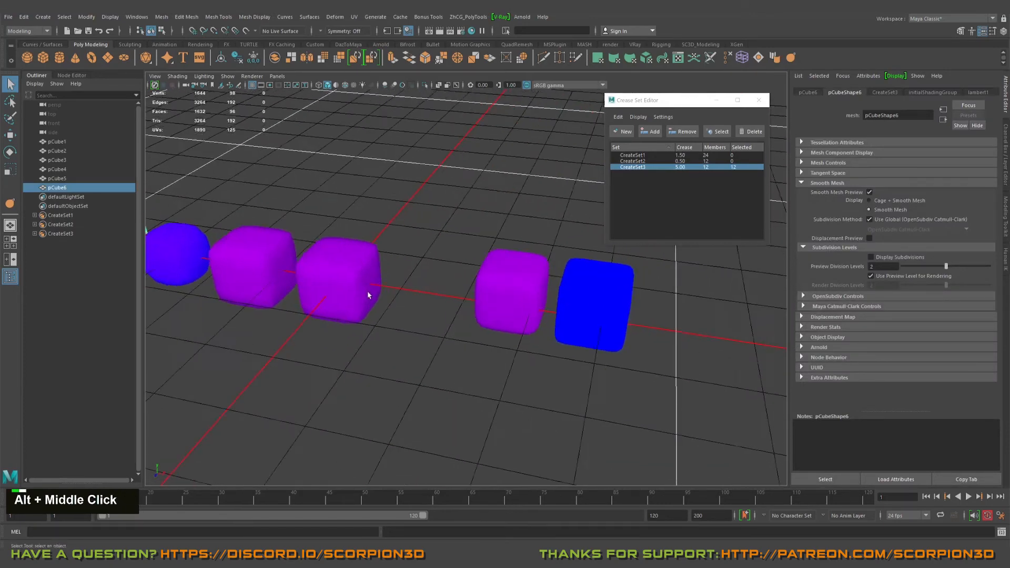
{"action": "right_click_drag", "start_coordinate": [368, 292], "coordinate": [469, 314], "text": "alt"}
{"action": "left_click", "coordinate": [553, 297]}
{"action": "middle_click_drag", "start_coordinate": [490, 288], "coordinate": [537, 297], "text": "alt"}
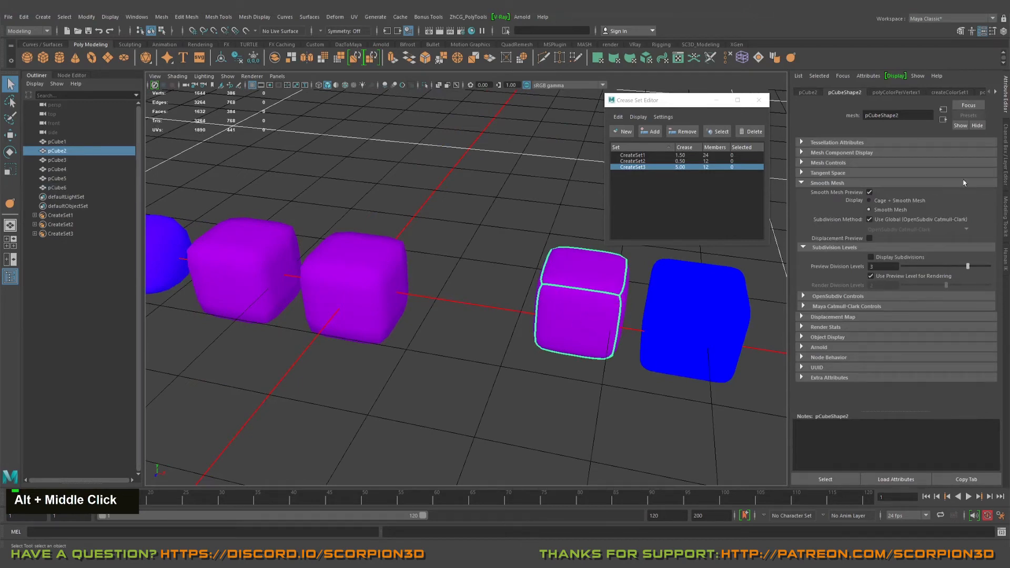
Set all twelve edge crease values in pCube2's polyCrease1 node to 1.75.
{"action": "left_click", "coordinate": [894, 93]}
{"action": "left_click", "coordinate": [967, 93]}
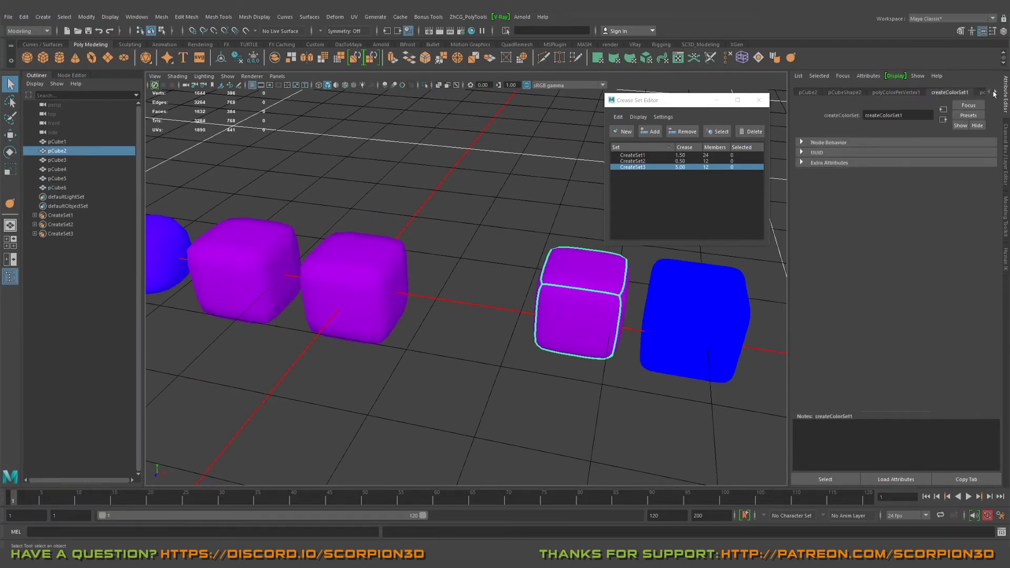
{"action": "right_click", "coordinate": [994, 94]}
{"action": "left_click", "coordinate": [955, 138]}
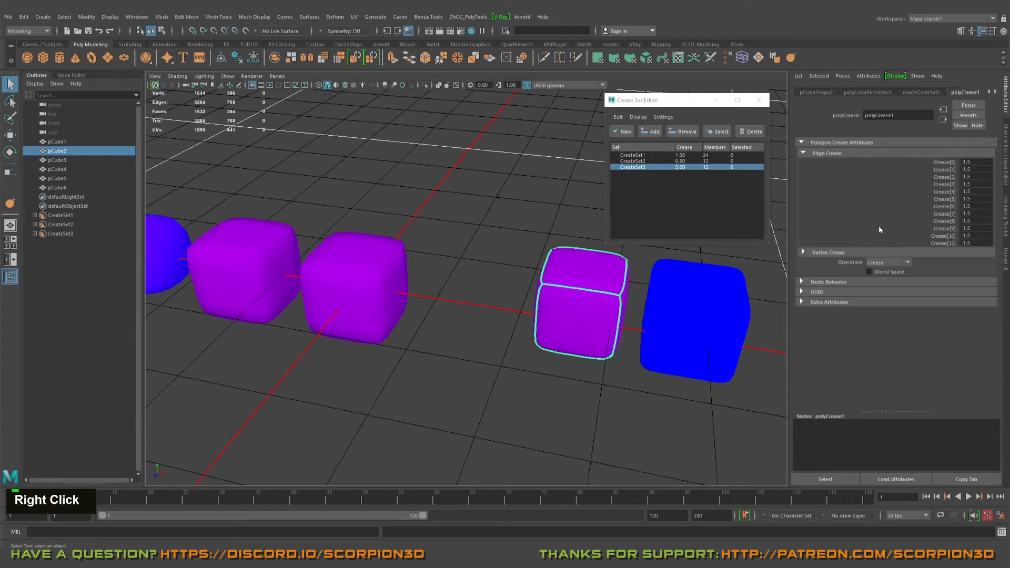
{"action": "left_click_drag", "start_coordinate": [972, 163], "coordinate": [975, 244]}
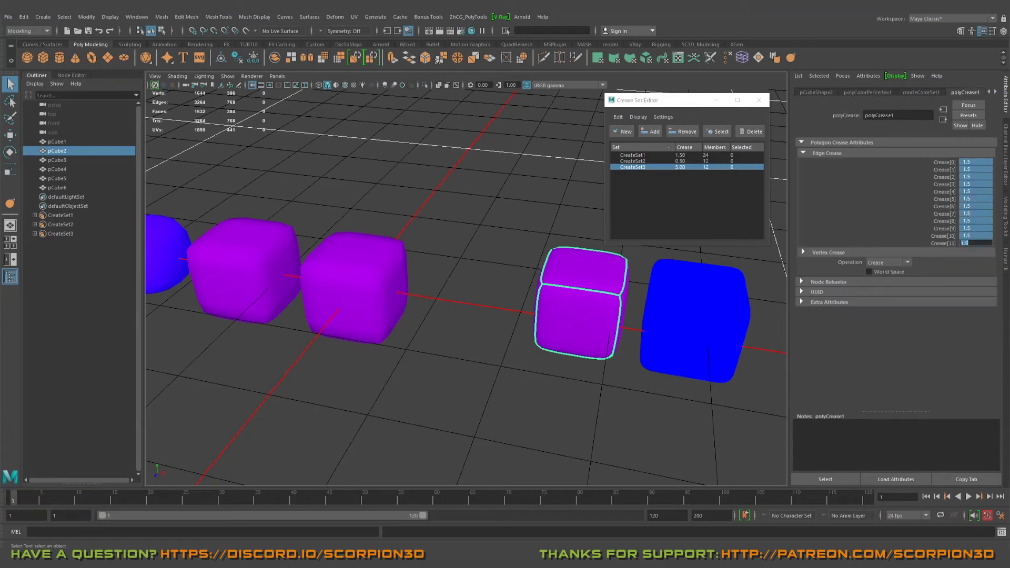
{"action": "type", "text": "."}
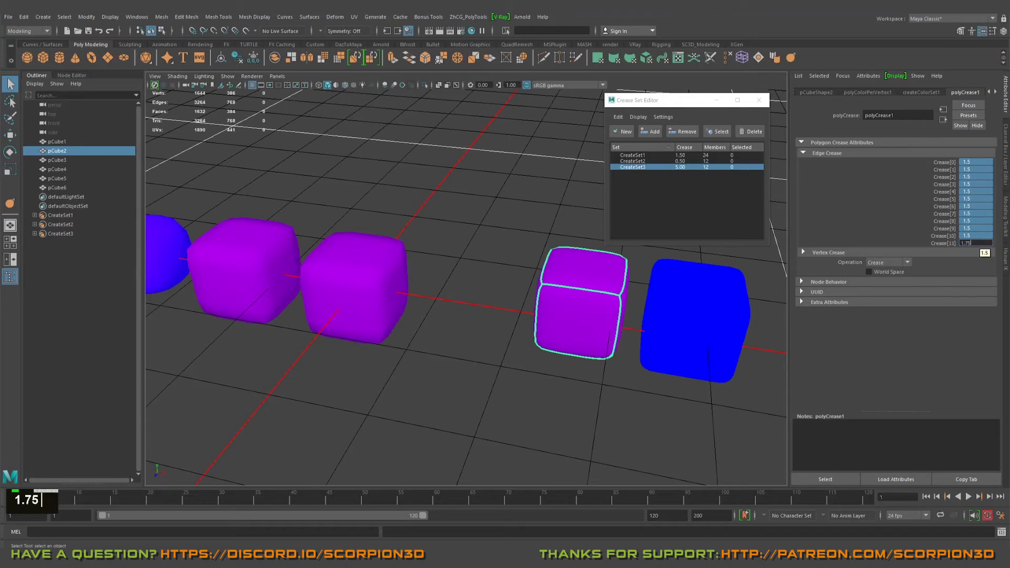
{"action": "type", "text": "75"}
{"action": "key", "text": "Return"}
Update the crease color set for pCube2 and clear the selection.
{"action": "left_click", "coordinate": [638, 118]}
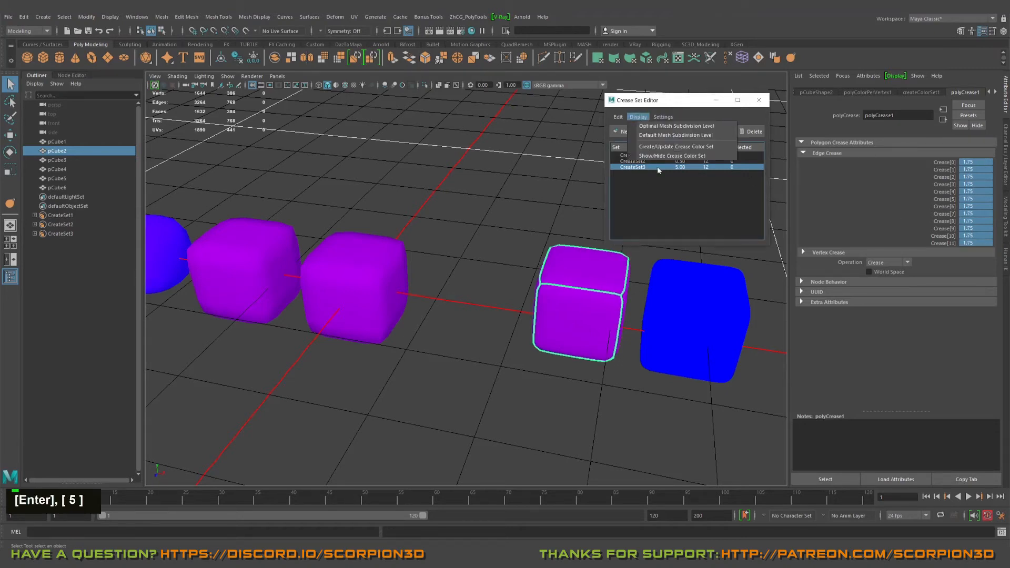
{"action": "left_click", "coordinate": [692, 149]}
{"action": "right_click_drag", "start_coordinate": [568, 275], "coordinate": [444, 239], "text": "alt"}
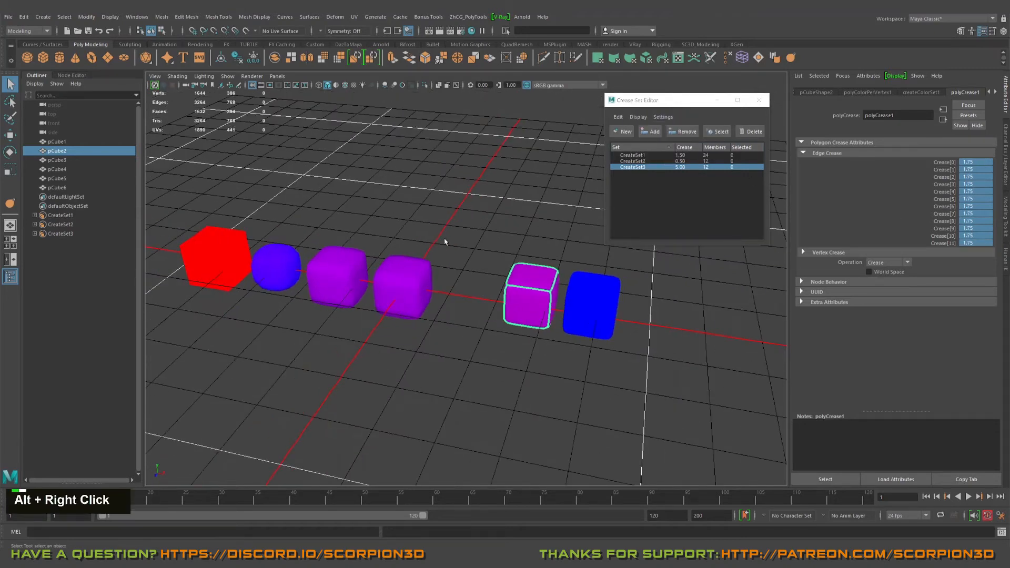
{"action": "middle_click_drag", "start_coordinate": [444, 239], "coordinate": [562, 241], "text": "alt"}
{"action": "left_click_drag", "start_coordinate": [561, 241], "coordinate": [568, 248], "text": "alt"}
{"action": "middle_click_drag", "start_coordinate": [567, 248], "coordinate": [550, 266], "text": "alt"}
{"action": "left_click_drag", "start_coordinate": [550, 267], "coordinate": [511, 262], "text": "alt"}
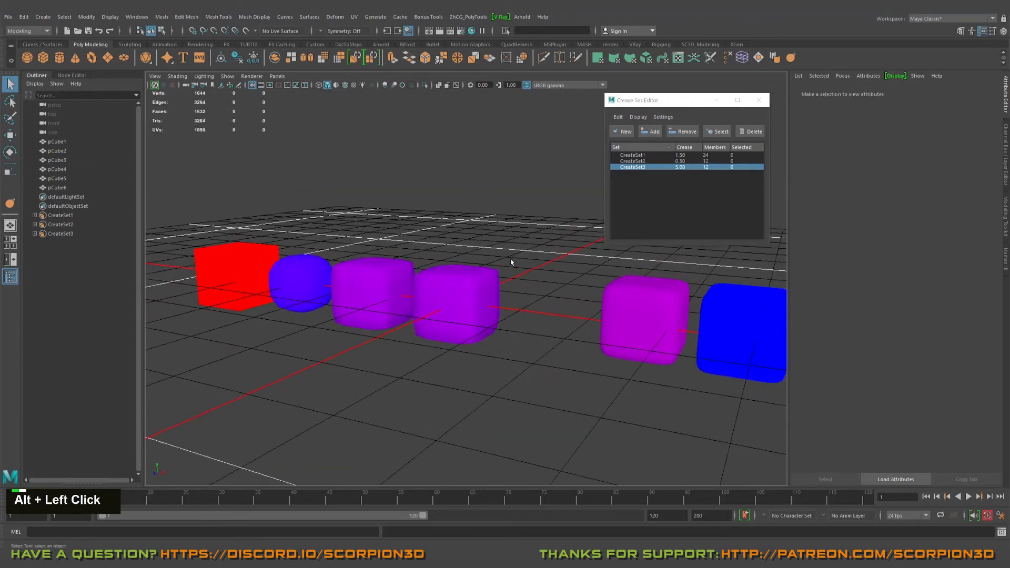
Move pCube2 behind the row near the red cube and move pCube5 into the gap it left.
{"action": "left_click", "coordinate": [630, 290]}
{"action": "left_click_drag", "start_coordinate": [630, 291], "coordinate": [375, 294], "text": "alt"}
{"action": "key", "text": "w"}
{"action": "scroll", "coordinate": [337, 302], "scroll_direction": "up", "scroll_amount": 3}
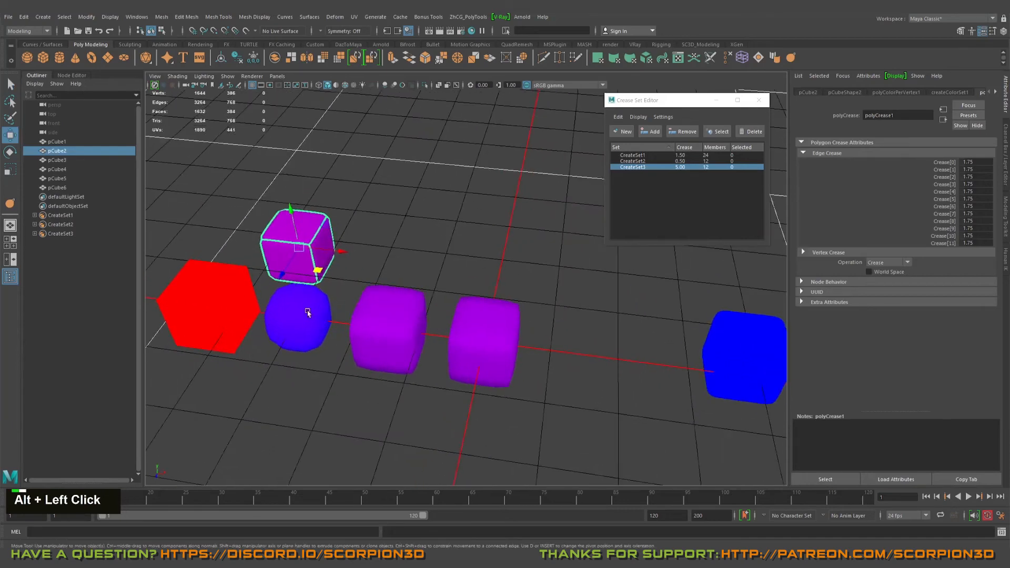
{"action": "left_click", "coordinate": [309, 314]}
{"action": "key", "text": "w"}
{"action": "left_click_drag", "start_coordinate": [316, 343], "coordinate": [654, 376]}
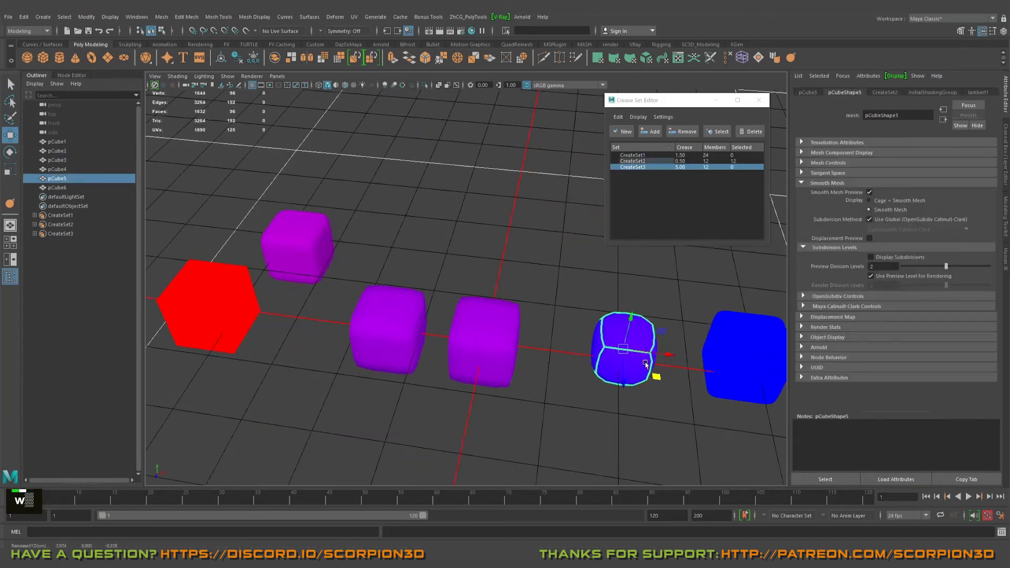
Compare the crease set of pCube5 with the set shared by pCube3 and pCube4, leaving their crease values alone.
{"action": "right_click_drag", "start_coordinate": [653, 377], "coordinate": [631, 295], "text": "alt"}
{"action": "left_click", "coordinate": [651, 161]}
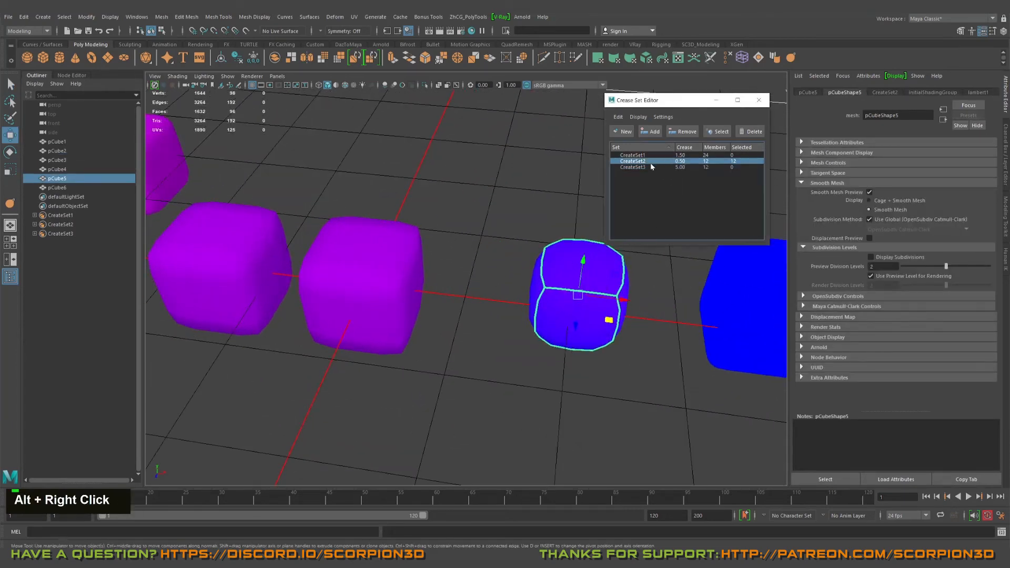
{"action": "middle_click_drag", "start_coordinate": [456, 291], "coordinate": [581, 312], "text": "alt"}
{"action": "left_click_drag", "start_coordinate": [349, 194], "coordinate": [451, 350]}
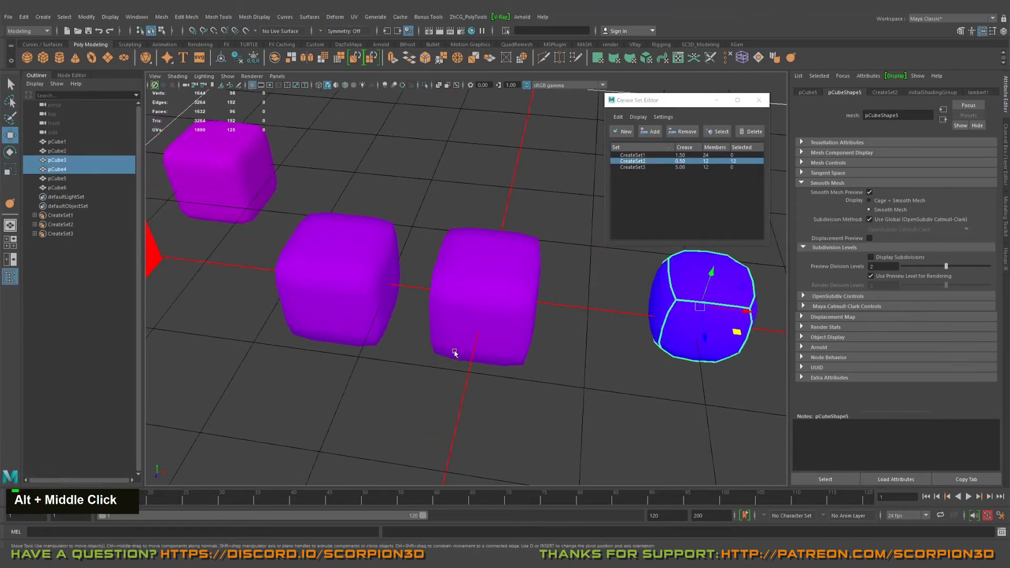
{"action": "middle_click_drag", "start_coordinate": [391, 300], "coordinate": [457, 315], "text": "alt"}
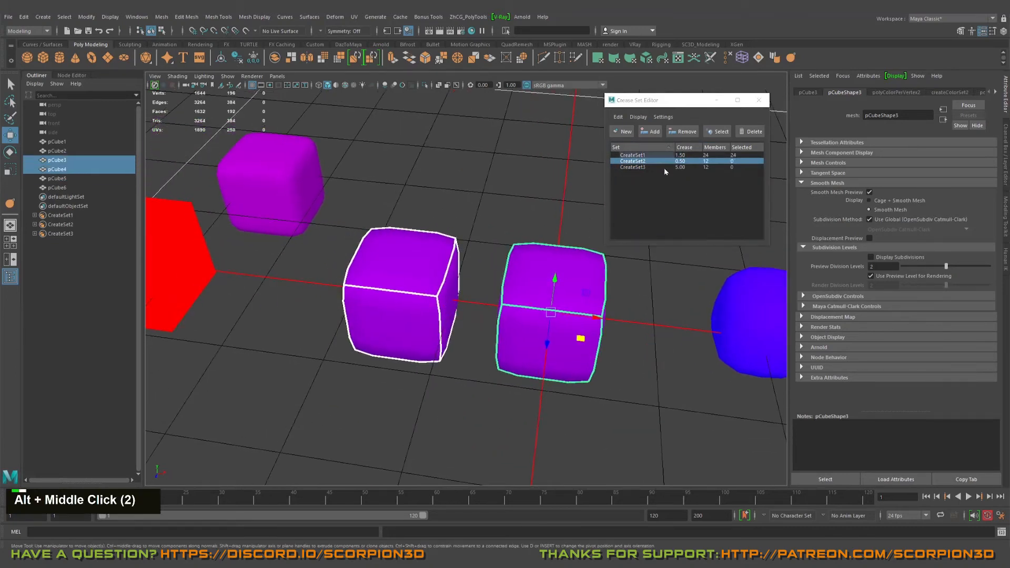
{"action": "double_click", "coordinate": [694, 155]}
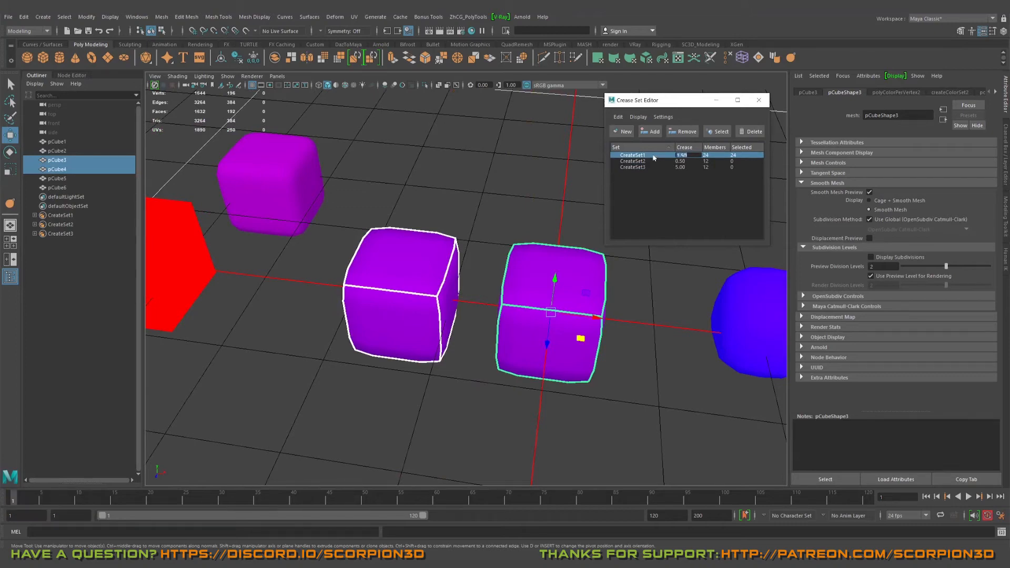
{"action": "left_click", "coordinate": [513, 235]}
{"action": "mouse_move", "coordinate": [516, 256]}
{"action": "left_mouse_down", "text": "alt"}
{"action": "mouse_move", "coordinate": [476, 230]}
{"action": "mouse_move", "coordinate": [505, 261]}
{"action": "left_mouse_up", "text": "alt"}
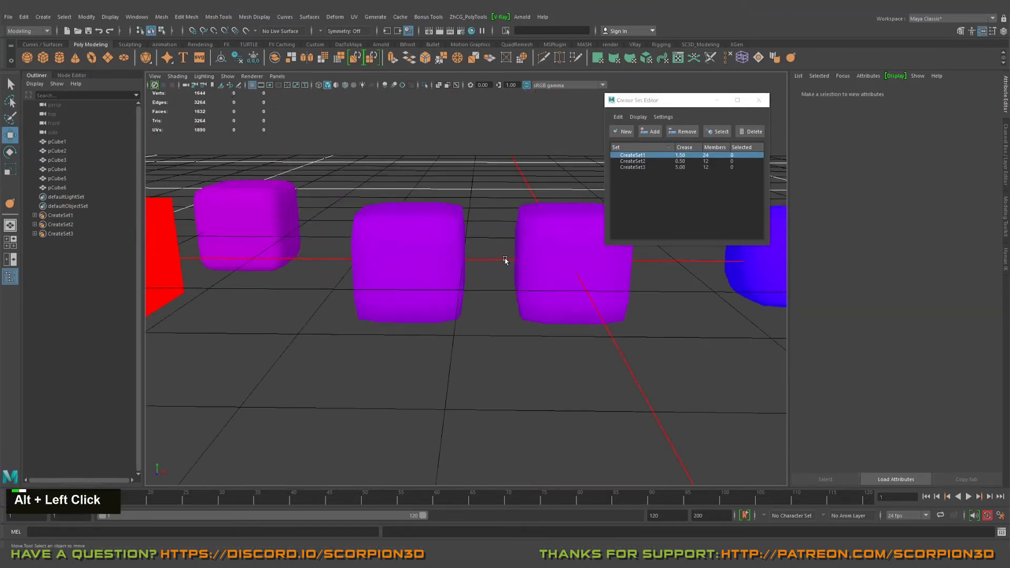
{"action": "middle_click_drag", "start_coordinate": [505, 261], "coordinate": [494, 298], "text": "alt"}
Move pCube2 into the row between the red cube and pCube4.
{"action": "left_click", "coordinate": [271, 253]}
{"action": "left_click_drag", "start_coordinate": [268, 262], "coordinate": [245, 295], "text": "alt"}
{"action": "key", "text": "w"}
{"action": "left_click_drag", "start_coordinate": [242, 236], "coordinate": [288, 375]}
{"action": "left_click_drag", "start_coordinate": [435, 412], "coordinate": [396, 321], "text": "alt"}
Remove pCube3's top and vertical edges from CreateSet1, keeping only its bottom edges in the set.
{"action": "left_click", "coordinate": [435, 198]}
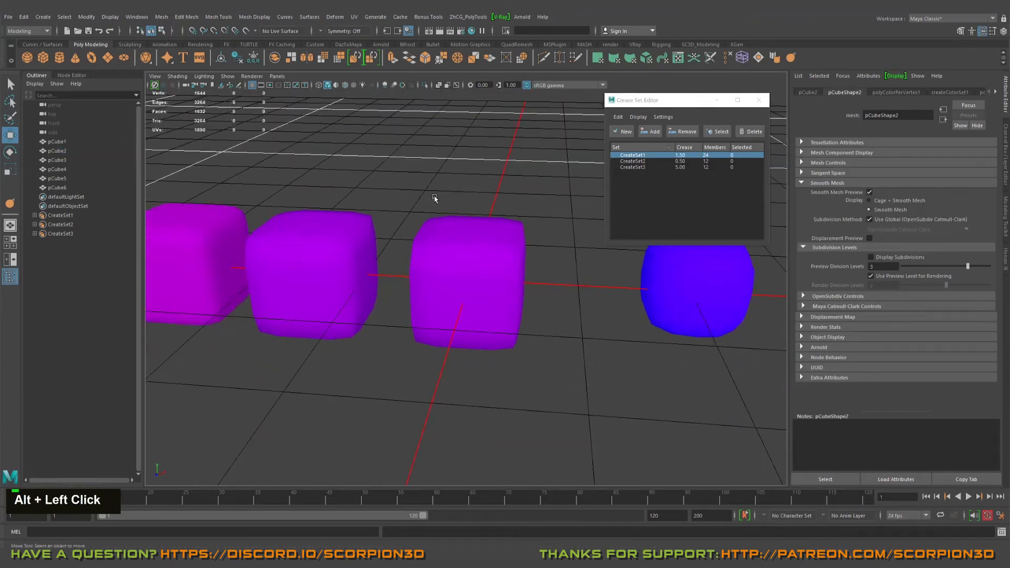
{"action": "left_click_drag", "start_coordinate": [468, 273], "coordinate": [475, 233], "text": "alt"}
{"action": "middle_click_drag", "start_coordinate": [475, 233], "coordinate": [487, 253], "text": "alt"}
{"action": "left_click", "coordinate": [463, 237]}
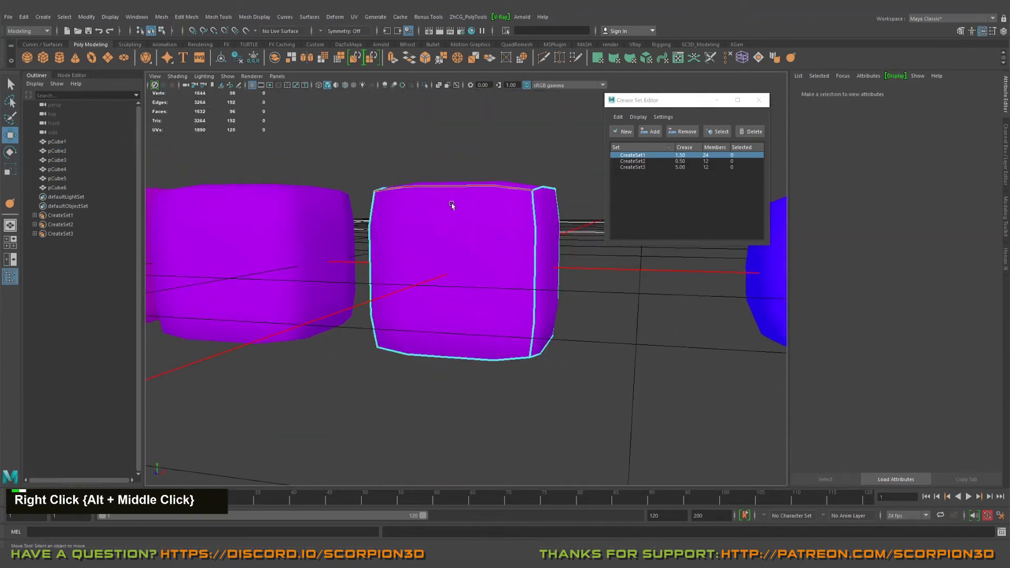
{"action": "left_click_drag", "start_coordinate": [451, 203], "coordinate": [426, 149], "text": "alt"}
{"action": "left_click_drag", "start_coordinate": [597, 231], "coordinate": [597, 232]}
{"action": "left_click_drag", "start_coordinate": [542, 214], "coordinate": [521, 268], "text": "alt"}
{"action": "middle_click_drag", "start_coordinate": [520, 268], "coordinate": [505, 315], "text": "alt"}
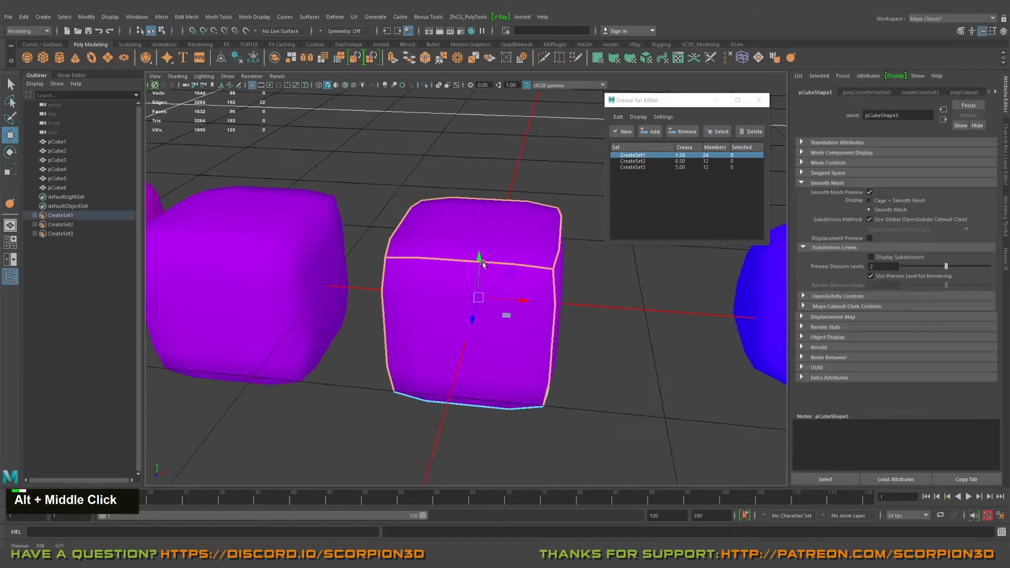
{"action": "left_click_drag", "start_coordinate": [505, 315], "coordinate": [563, 217], "text": "alt"}
{"action": "left_click", "coordinate": [683, 131]}
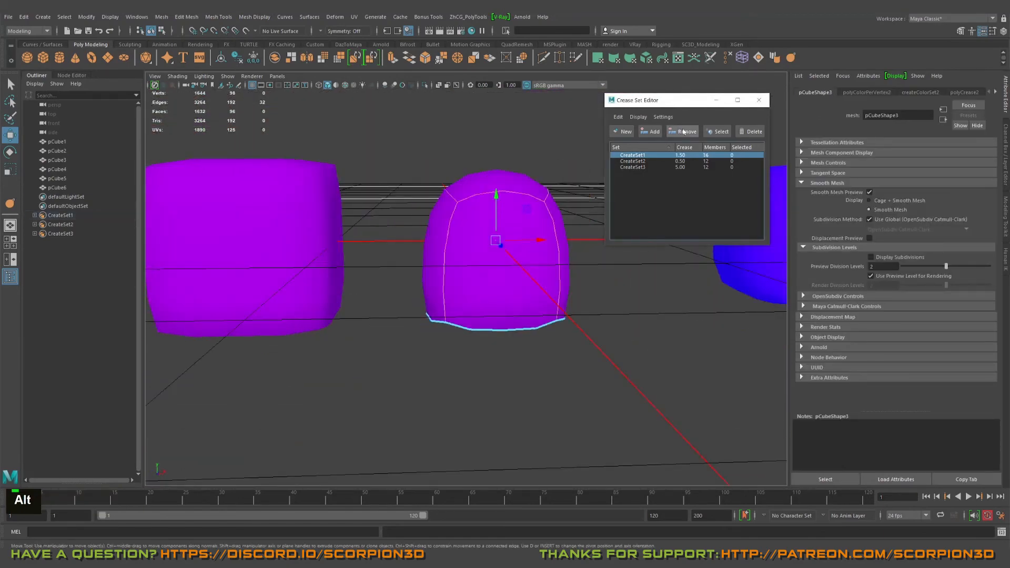
Return pCube3 to object mode, select all six cubes and update their crease color set.
{"action": "left_click_drag", "start_coordinate": [487, 253], "coordinate": [448, 257], "text": "alt"}
{"action": "right_click_drag", "start_coordinate": [455, 229], "coordinate": [533, 211]}
{"action": "left_click_drag", "start_coordinate": [434, 252], "coordinate": [480, 244], "text": "alt"}
{"action": "key", "text": "q"}
{"action": "scroll", "coordinate": [294, 239], "scroll_direction": "down", "scroll_amount": 5}
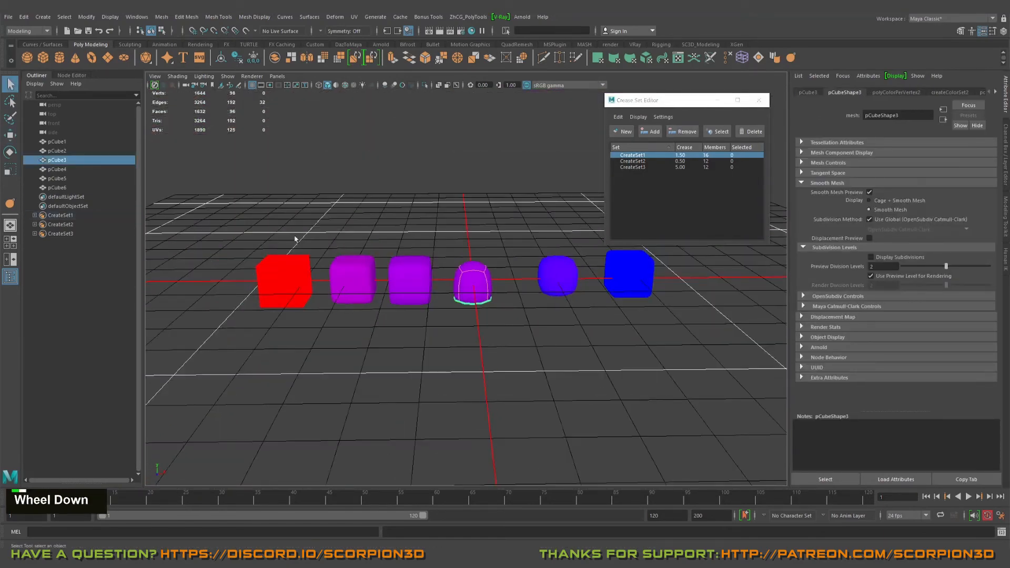
{"action": "left_click_drag", "start_coordinate": [759, 344], "coordinate": [759, 344]}
{"action": "left_click_drag", "start_coordinate": [684, 315], "coordinate": [621, 294], "text": "alt"}
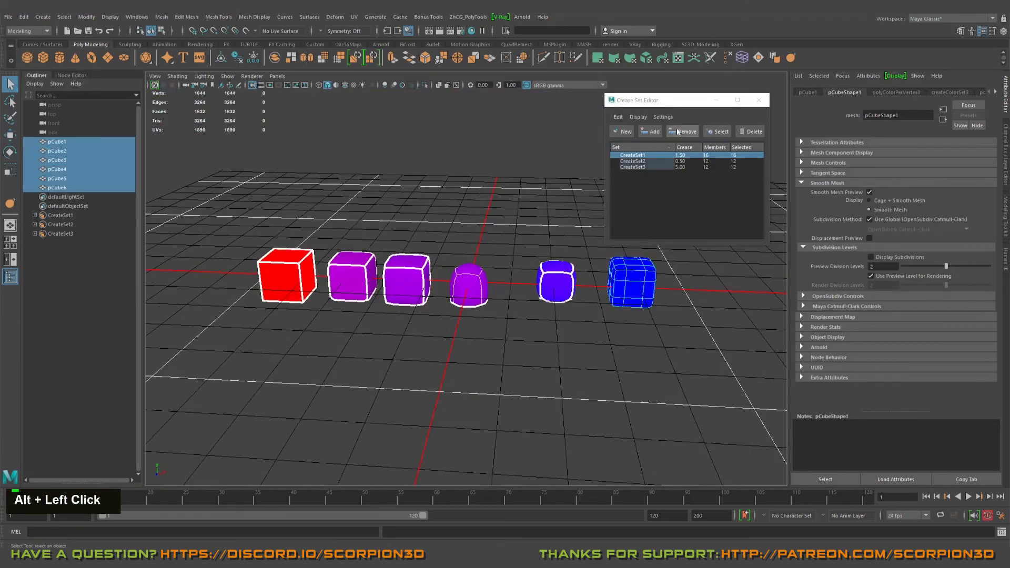
{"action": "left_click", "coordinate": [637, 118]}
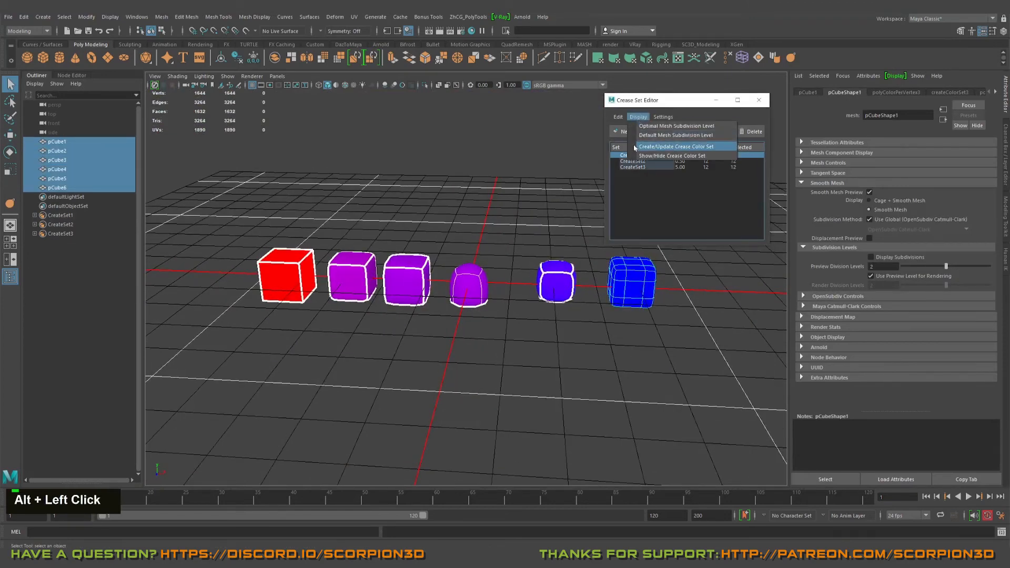
{"action": "left_click", "coordinate": [722, 148]}
Examine pCube3's updated crease color from several angles and compare it with the neighboring cubes.
{"action": "right_click_drag", "start_coordinate": [526, 236], "coordinate": [554, 259], "text": "alt"}
{"action": "left_click_drag", "start_coordinate": [554, 259], "coordinate": [502, 247], "text": "alt"}
{"action": "middle_click_drag", "start_coordinate": [502, 247], "coordinate": [487, 278], "text": "alt"}
{"action": "left_click", "coordinate": [440, 237]}
{"action": "right_click_drag", "start_coordinate": [441, 237], "coordinate": [516, 255], "text": "alt"}
{"action": "left_click", "coordinate": [516, 255]}
{"action": "left_click_drag", "start_coordinate": [515, 255], "coordinate": [550, 242], "text": "alt"}
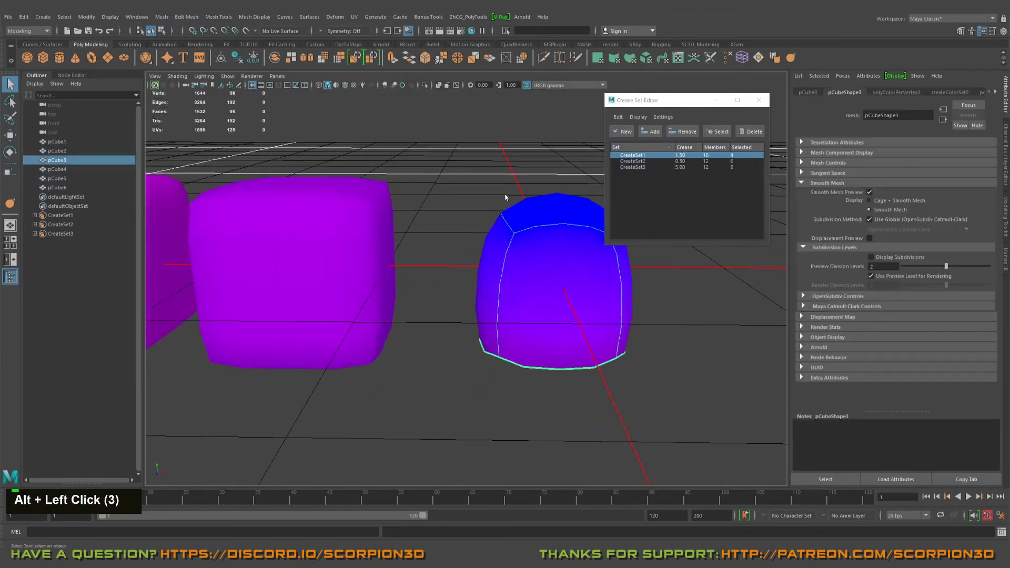
{"action": "middle_click_drag", "start_coordinate": [549, 242], "coordinate": [544, 238], "text": "alt"}
{"action": "left_click_drag", "start_coordinate": [544, 237], "coordinate": [504, 314], "text": "alt"}
{"action": "right_click_drag", "start_coordinate": [503, 314], "coordinate": [569, 322], "text": "alt"}
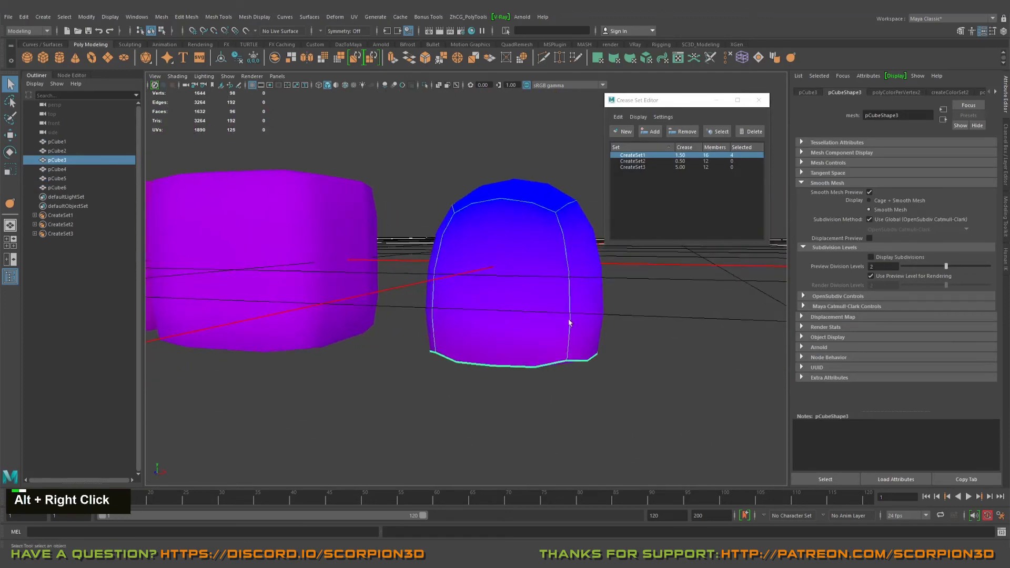
{"action": "left_click_drag", "start_coordinate": [568, 321], "coordinate": [568, 280], "text": "alt"}
{"action": "middle_click_drag", "start_coordinate": [568, 279], "coordinate": [528, 314], "text": "alt"}
{"action": "left_click_drag", "start_coordinate": [527, 314], "coordinate": [428, 357], "text": "alt"}
{"action": "middle_click_drag", "start_coordinate": [428, 356], "coordinate": [516, 343], "text": "alt"}
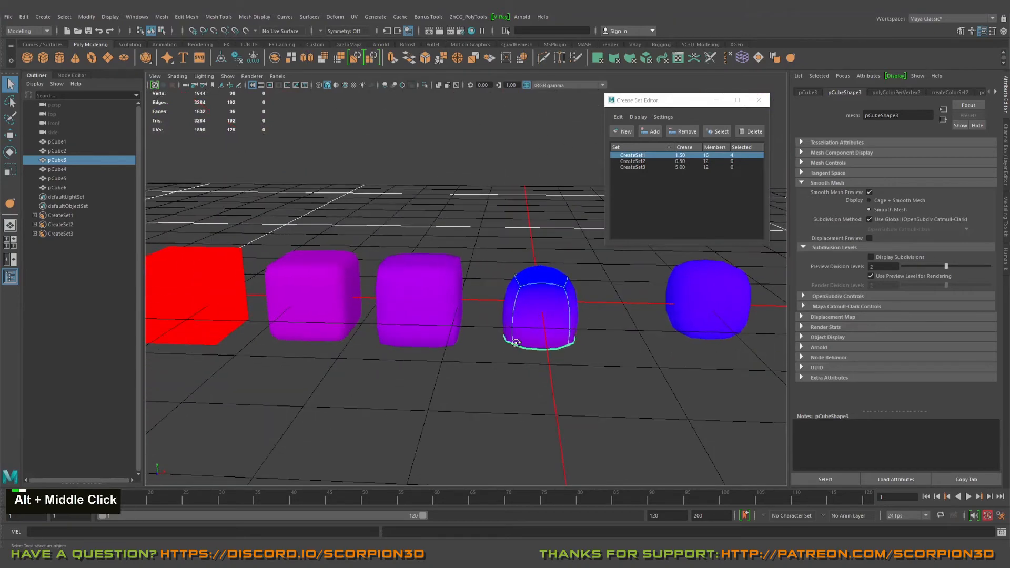
{"action": "left_click_drag", "start_coordinate": [515, 343], "coordinate": [451, 350], "text": "alt"}
{"action": "middle_click_drag", "start_coordinate": [451, 350], "coordinate": [514, 333], "text": "alt"}
{"action": "right_click_drag", "start_coordinate": [514, 333], "coordinate": [527, 337], "text": "alt"}
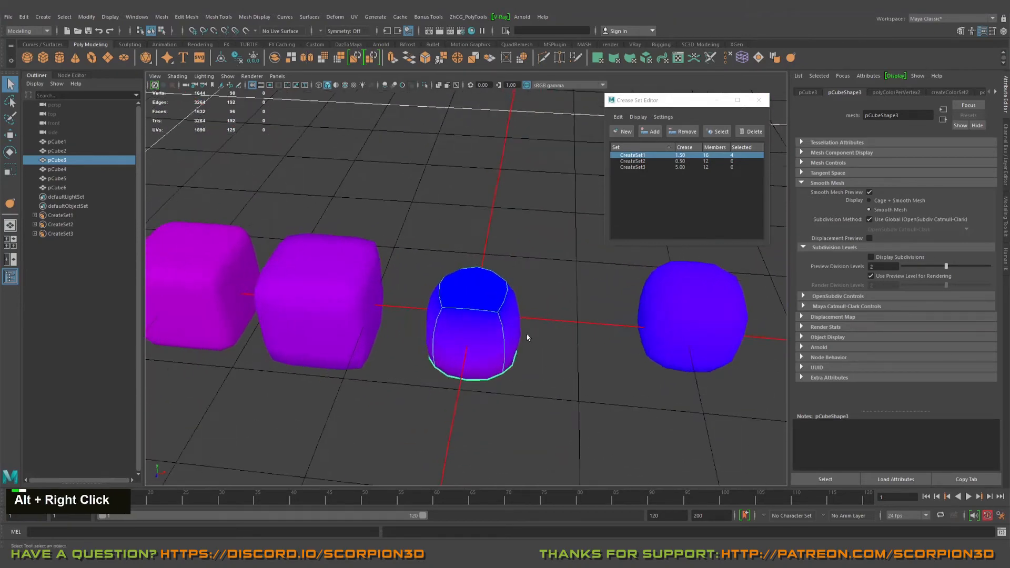
{"action": "left_click_drag", "start_coordinate": [527, 338], "coordinate": [463, 329], "text": "alt"}
{"action": "middle_click_drag", "start_coordinate": [463, 329], "coordinate": [510, 321], "text": "alt"}
{"action": "right_click_drag", "start_coordinate": [510, 322], "coordinate": [424, 301], "text": "alt"}
{"action": "left_click_drag", "start_coordinate": [469, 281], "coordinate": [495, 310], "text": "alt"}
{"action": "right_click_drag", "start_coordinate": [494, 310], "coordinate": [503, 319], "text": "alt"}
{"action": "left_click_drag", "start_coordinate": [504, 319], "coordinate": [514, 270], "text": "alt"}
{"action": "scroll", "coordinate": [578, 315], "scroll_direction": "down", "scroll_amount": 3, "text": "alt"}
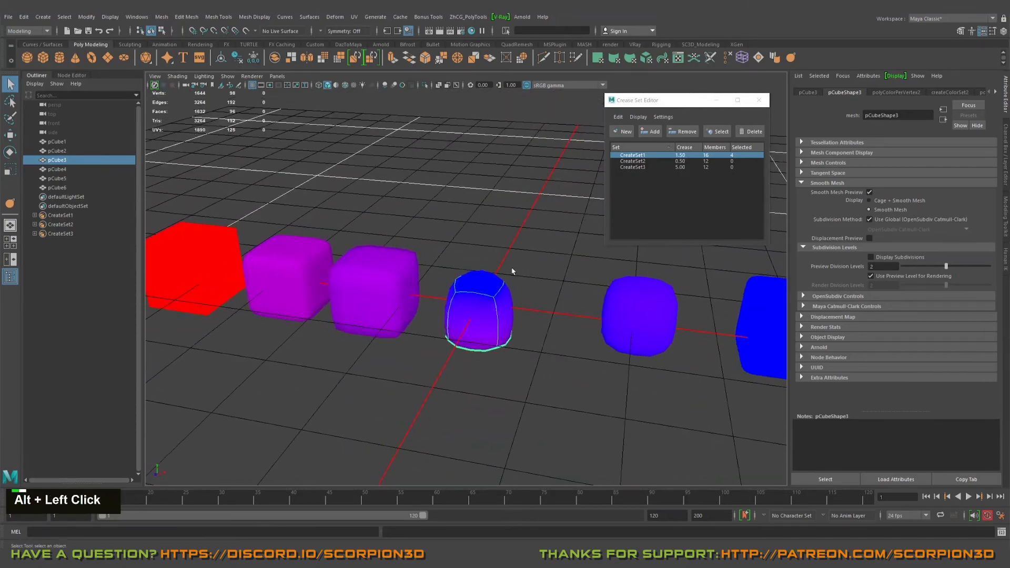
{"action": "right_click_drag", "start_coordinate": [513, 270], "coordinate": [521, 284], "text": "alt"}
Select the red cube pCube6 and use Select Crease Sets From Selection to highlight the set containing its edges.
{"action": "double_click", "coordinate": [618, 117]}
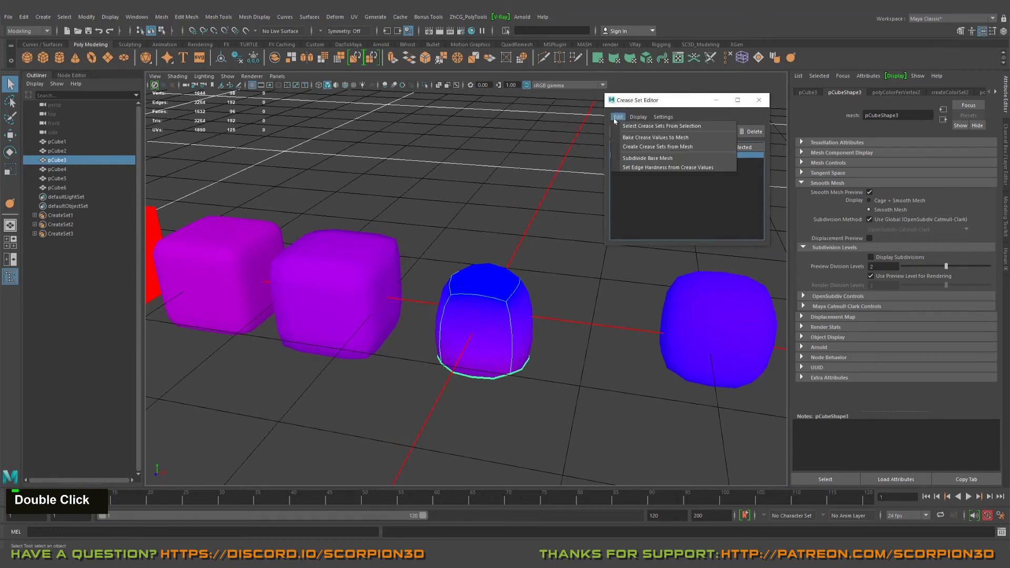
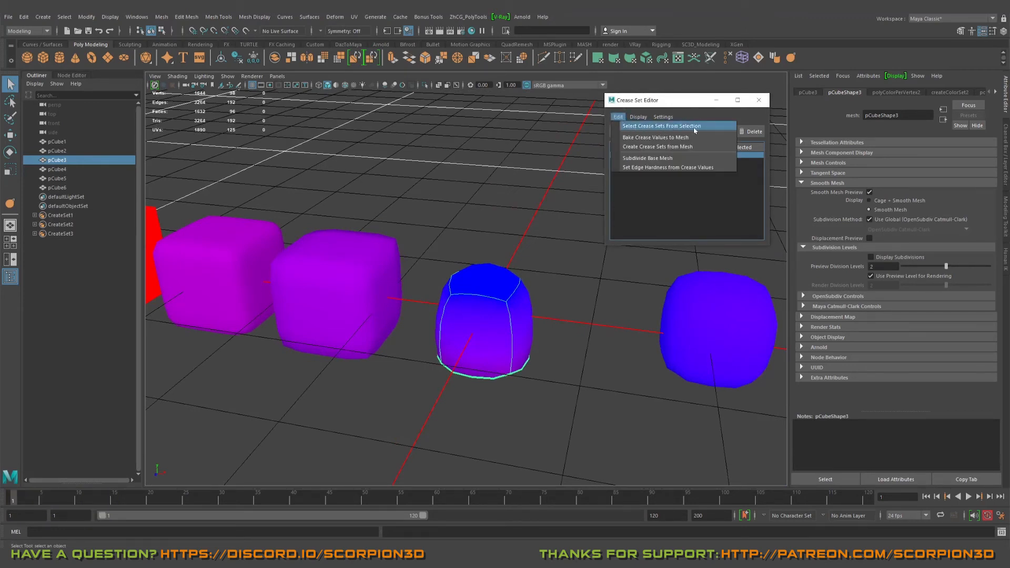
{"action": "scroll", "coordinate": [356, 250], "scroll_direction": "down", "scroll_amount": 3, "text": "alt"}
{"action": "middle_click_drag", "start_coordinate": [356, 251], "coordinate": [481, 246], "text": "alt"}
{"action": "left_click_drag", "start_coordinate": [480, 245], "coordinate": [436, 271], "text": "alt"}
{"action": "left_click", "coordinate": [337, 304]}
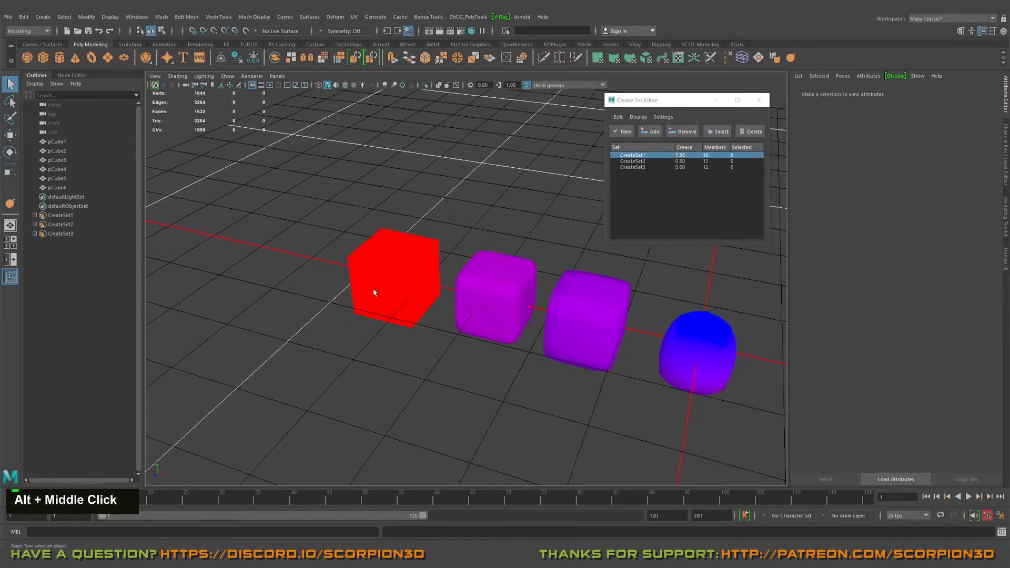
{"action": "left_click_drag", "start_coordinate": [374, 292], "coordinate": [394, 261], "text": "alt"}
{"action": "left_click_drag", "start_coordinate": [346, 221], "coordinate": [368, 247]}
{"action": "right_click_drag", "start_coordinate": [319, 291], "coordinate": [394, 289], "text": "alt"}
{"action": "left_click_drag", "start_coordinate": [395, 289], "coordinate": [402, 288], "text": "alt"}
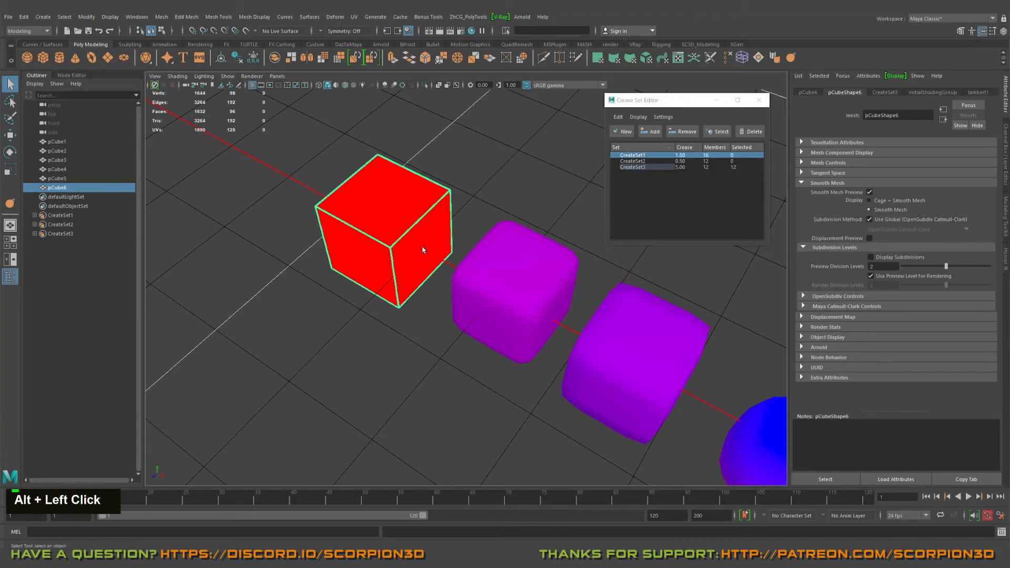
{"action": "left_click_drag", "start_coordinate": [524, 210], "coordinate": [492, 178], "text": "alt"}
{"action": "middle_click_drag", "start_coordinate": [345, 226], "coordinate": [356, 235], "text": "alt"}
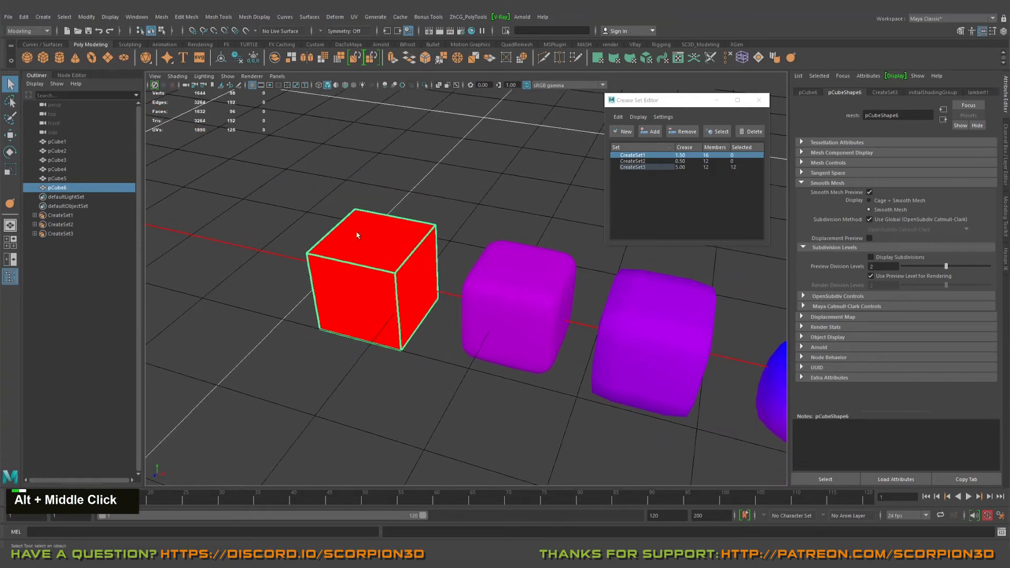
{"action": "left_click_drag", "start_coordinate": [359, 296], "coordinate": [388, 359]}
{"action": "left_click_drag", "start_coordinate": [271, 201], "coordinate": [405, 353]}
{"action": "left_click_drag", "start_coordinate": [369, 219], "coordinate": [357, 223], "text": "alt"}
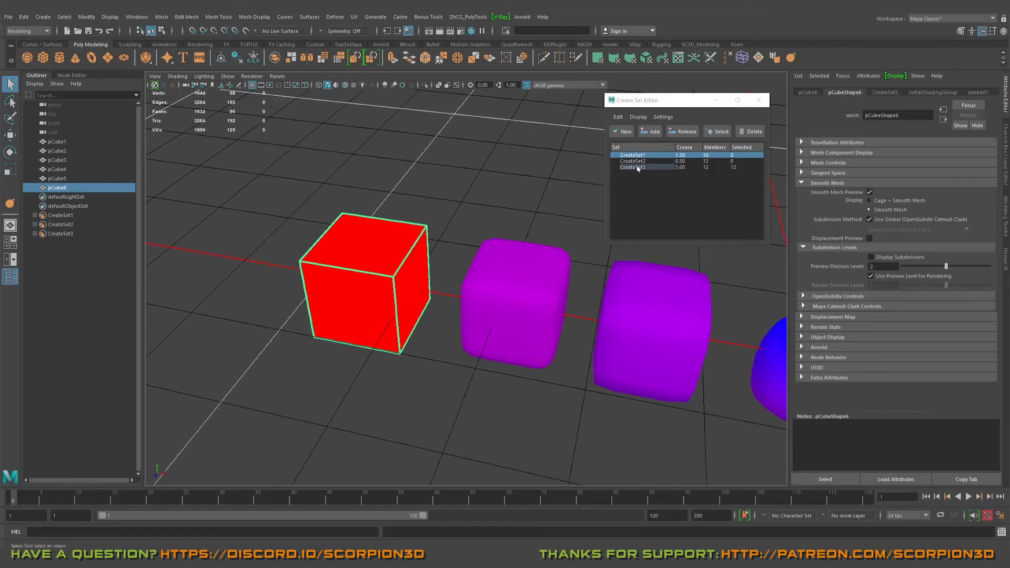
{"action": "left_click", "coordinate": [619, 117]}
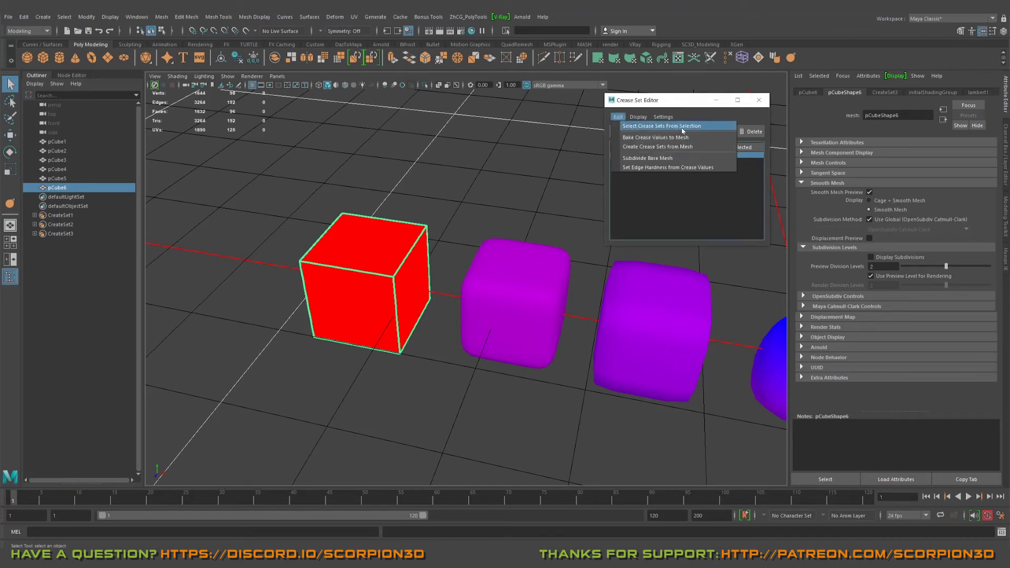
{"action": "left_click", "coordinate": [698, 128]}
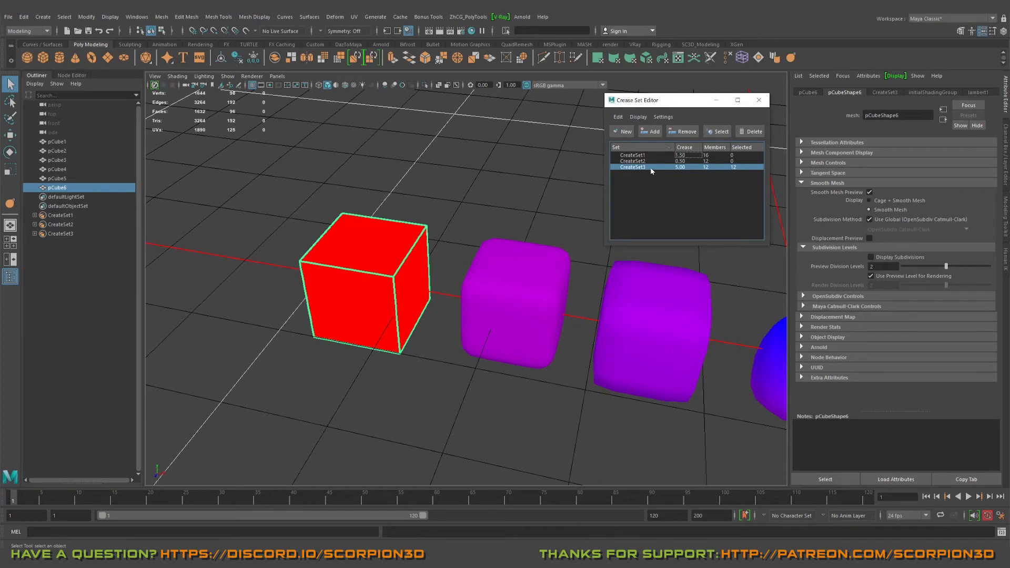
Select the other cubes one by one along with their crease sets to examine which set holds each cube's edges.
{"action": "left_click", "coordinate": [618, 117]}
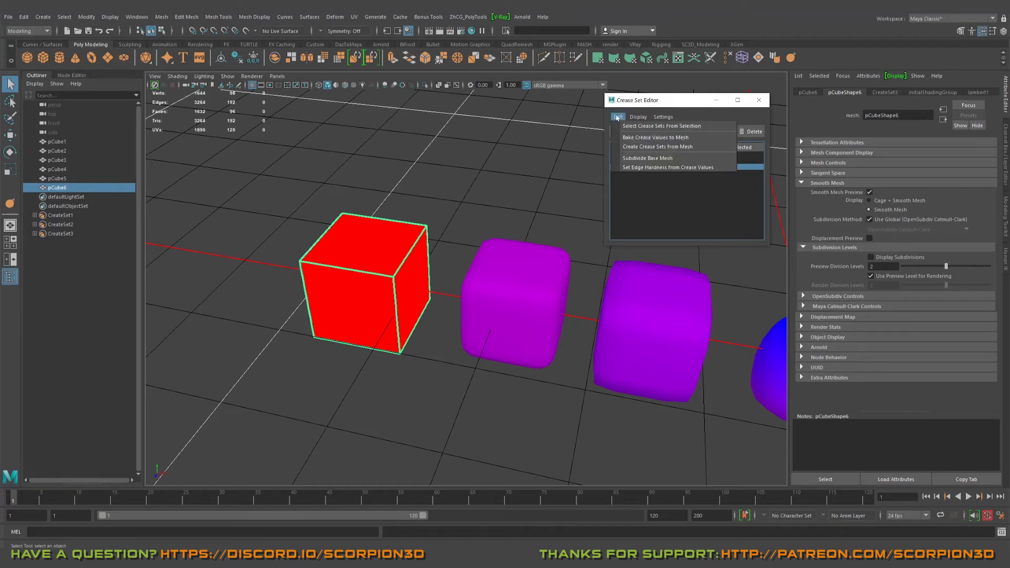
{"action": "left_click", "coordinate": [658, 126]}
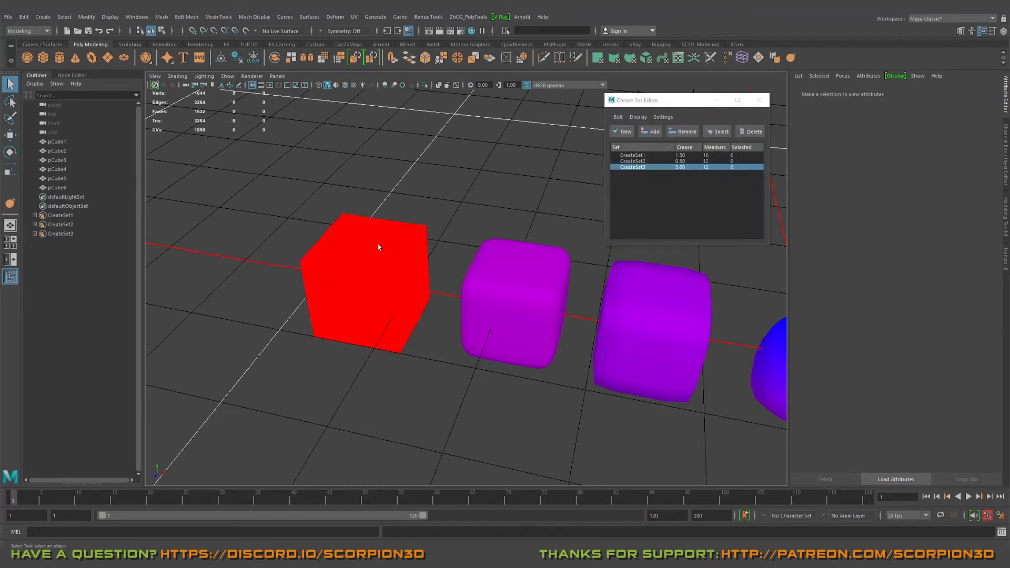
{"action": "double_click", "coordinate": [512, 308]}
{"action": "double_click", "coordinate": [701, 298]}
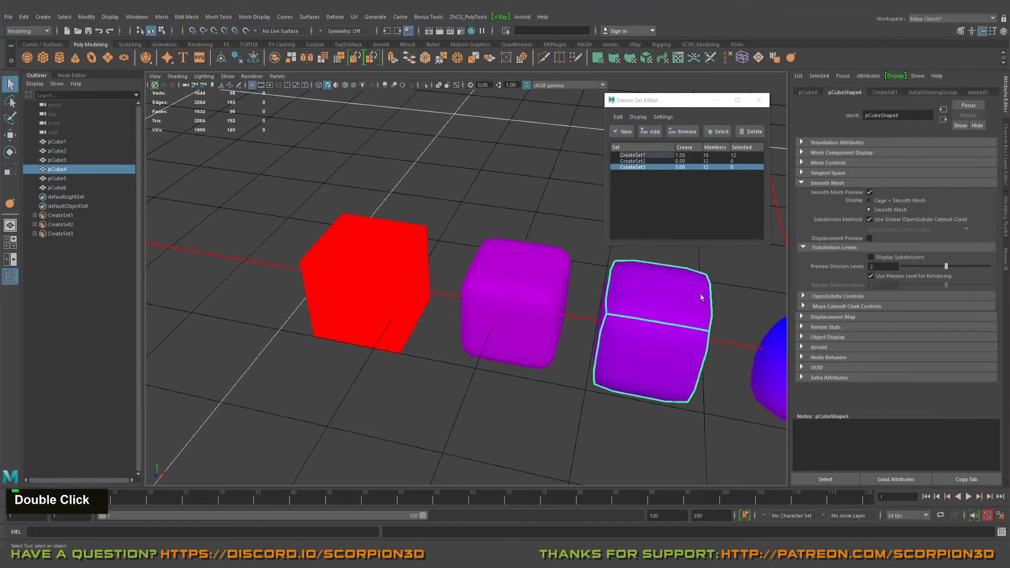
{"action": "left_click", "coordinate": [653, 156]}
{"action": "middle_click_drag", "start_coordinate": [554, 372], "coordinate": [263, 303], "text": "alt"}
{"action": "left_click", "coordinate": [486, 260]}
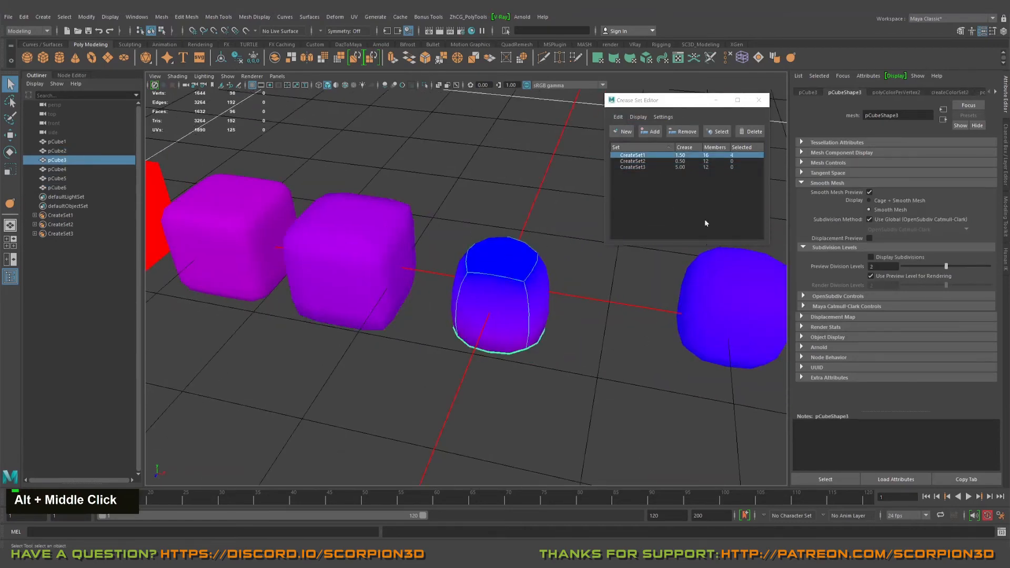
{"action": "left_click", "coordinate": [705, 269]}
{"action": "left_click", "coordinate": [638, 161]}
{"action": "scroll", "coordinate": [597, 335], "scroll_direction": "down", "scroll_amount": 5}
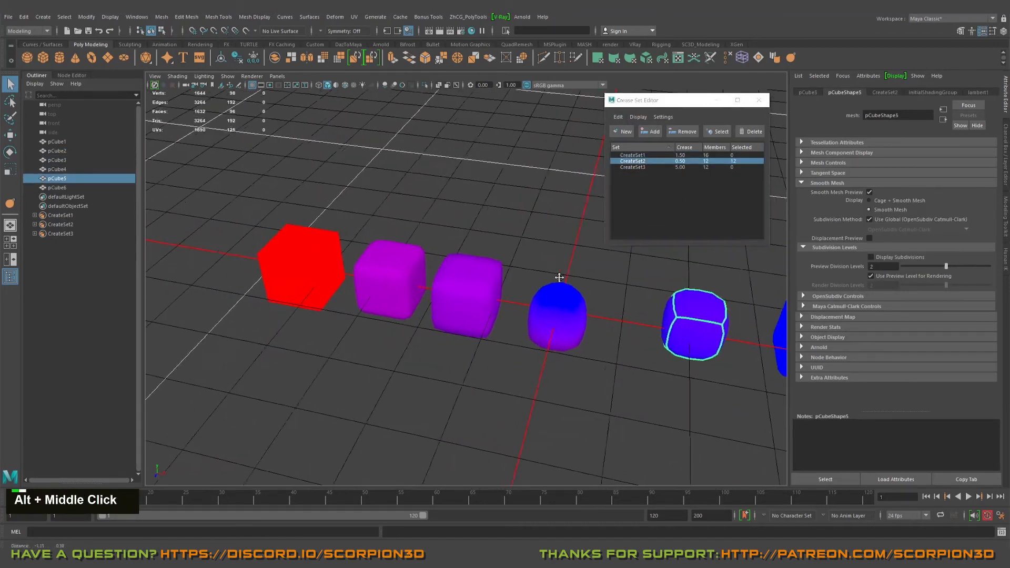
{"action": "left_click", "coordinate": [533, 196]}
Select the red cube pCube6 and highlight CreateSet3, the crease set containing its edges.
{"action": "left_click", "coordinate": [620, 117]}
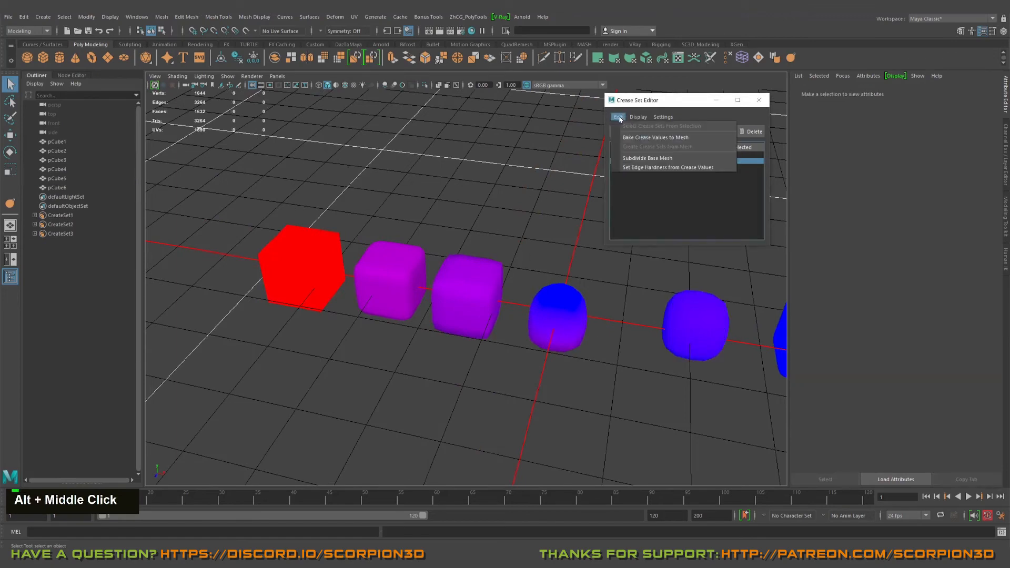
{"action": "left_click_drag", "start_coordinate": [493, 284], "coordinate": [457, 279], "text": "alt"}
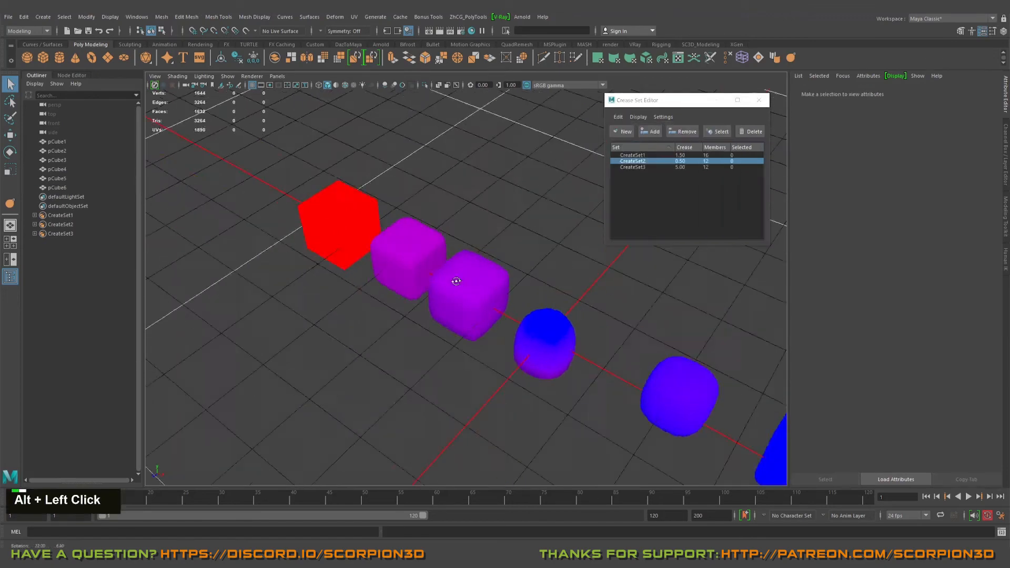
{"action": "middle_click_drag", "start_coordinate": [457, 280], "coordinate": [419, 293], "text": "alt"}
{"action": "right_click_drag", "start_coordinate": [419, 293], "coordinate": [463, 252], "text": "alt"}
{"action": "left_click", "coordinate": [440, 223]}
{"action": "middle_click_drag", "start_coordinate": [441, 223], "coordinate": [452, 237], "text": "alt"}
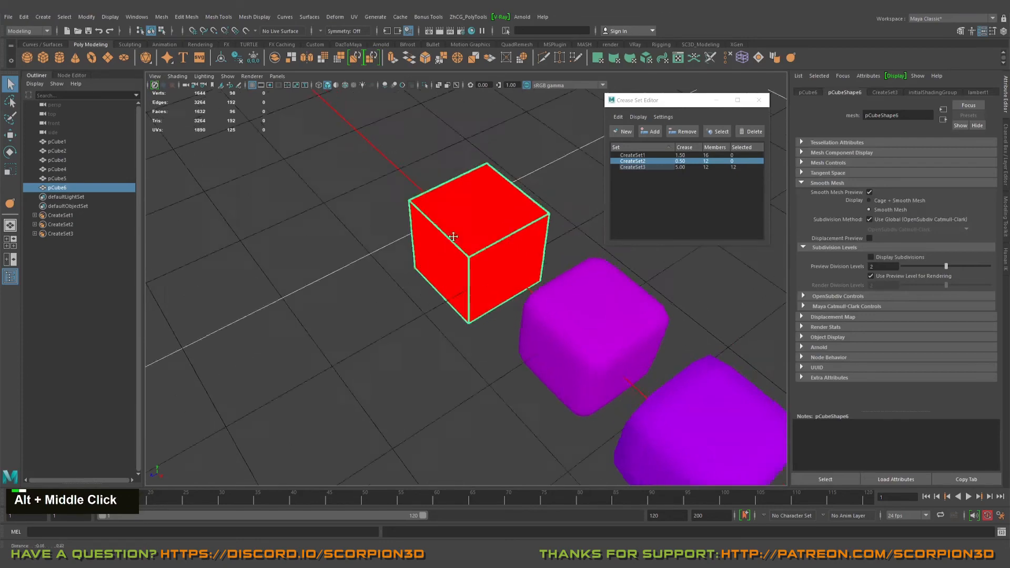
{"action": "left_click_drag", "start_coordinate": [453, 236], "coordinate": [520, 248], "text": "alt"}
{"action": "middle_click_drag", "start_coordinate": [520, 248], "coordinate": [557, 248], "text": "alt"}
{"action": "left_click", "coordinate": [620, 116]}
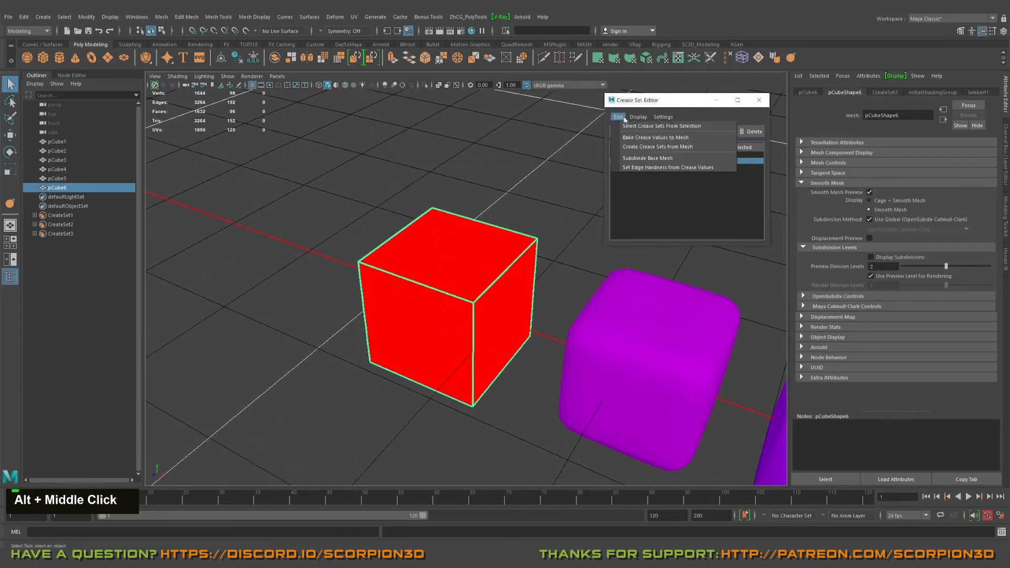
{"action": "left_click", "coordinate": [639, 135]}
{"action": "left_click_drag", "start_coordinate": [397, 213], "coordinate": [442, 216], "text": "alt"}
{"action": "middle_click_drag", "start_coordinate": [441, 217], "coordinate": [484, 195], "text": "alt"}
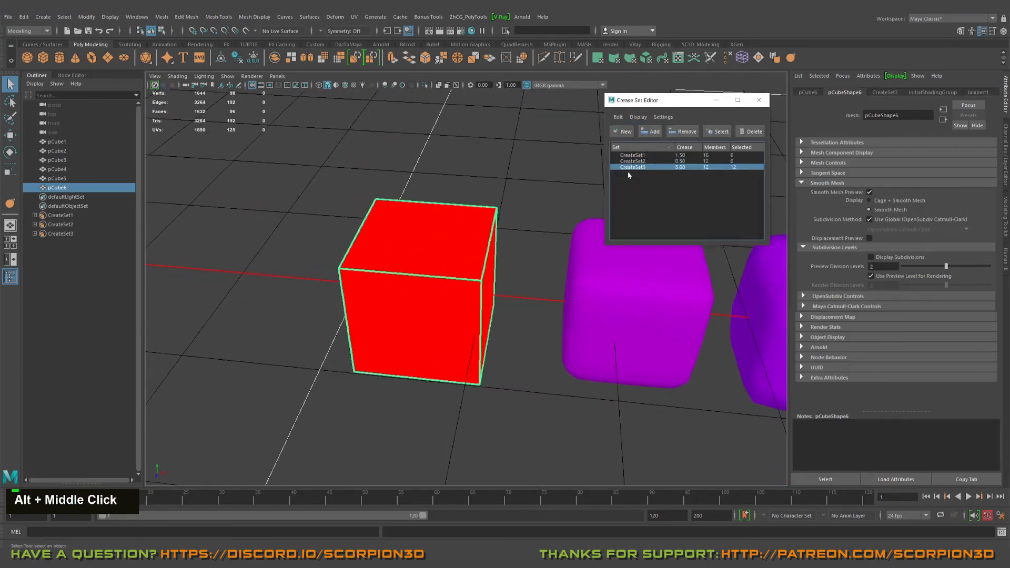
{"action": "left_click_drag", "start_coordinate": [627, 173], "coordinate": [626, 194], "text": "alt"}
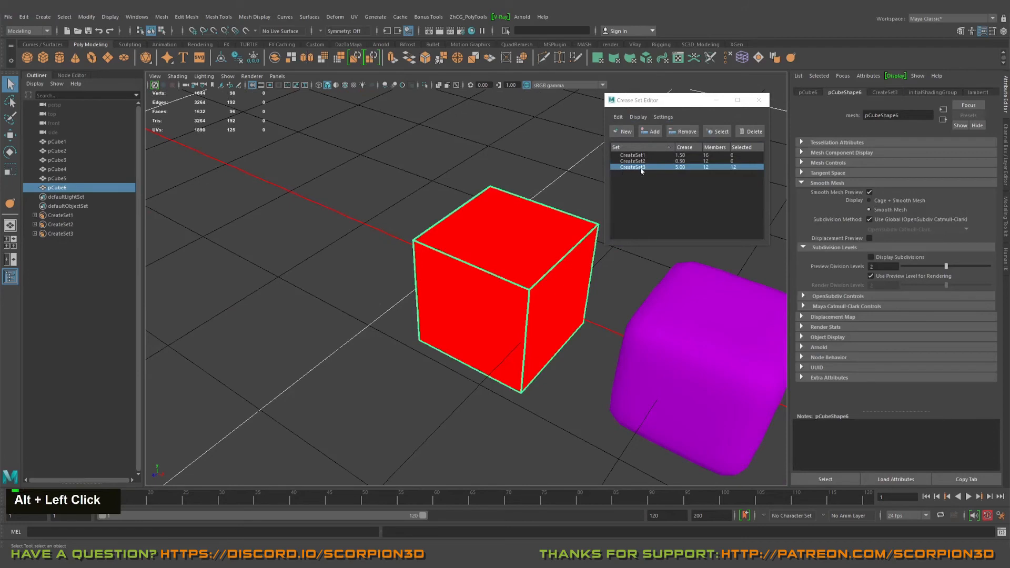
Bake CreateSet3's crease values to the pCube6 mesh.
{"action": "left_click", "coordinate": [618, 116]}
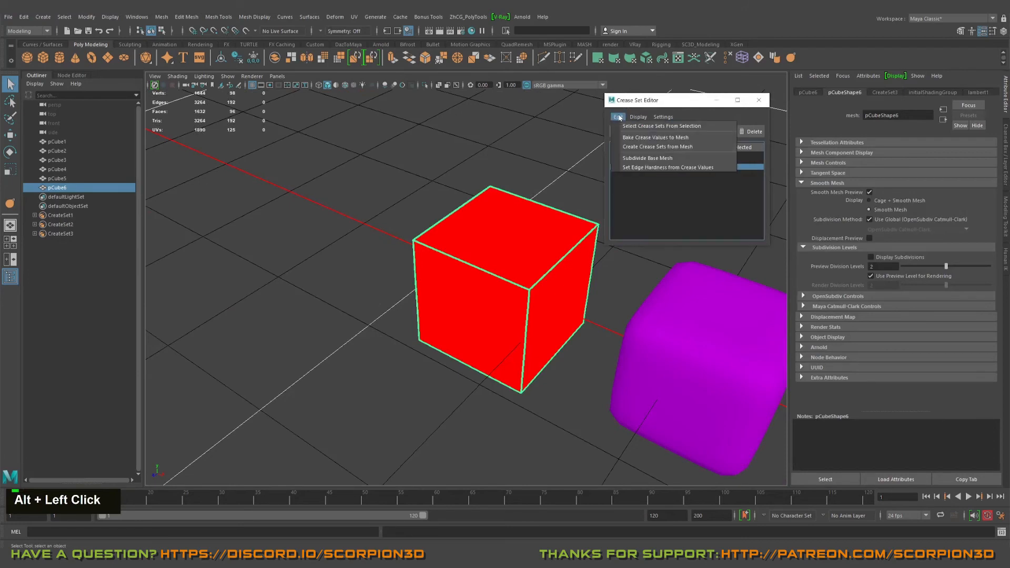
{"action": "left_click", "coordinate": [678, 137]}
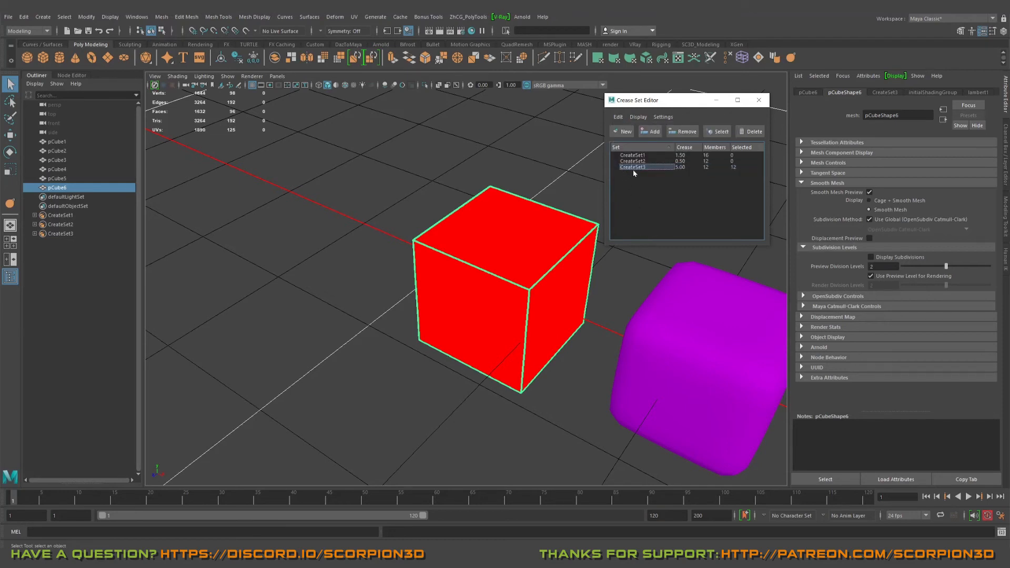
{"action": "left_click", "coordinate": [635, 167]}
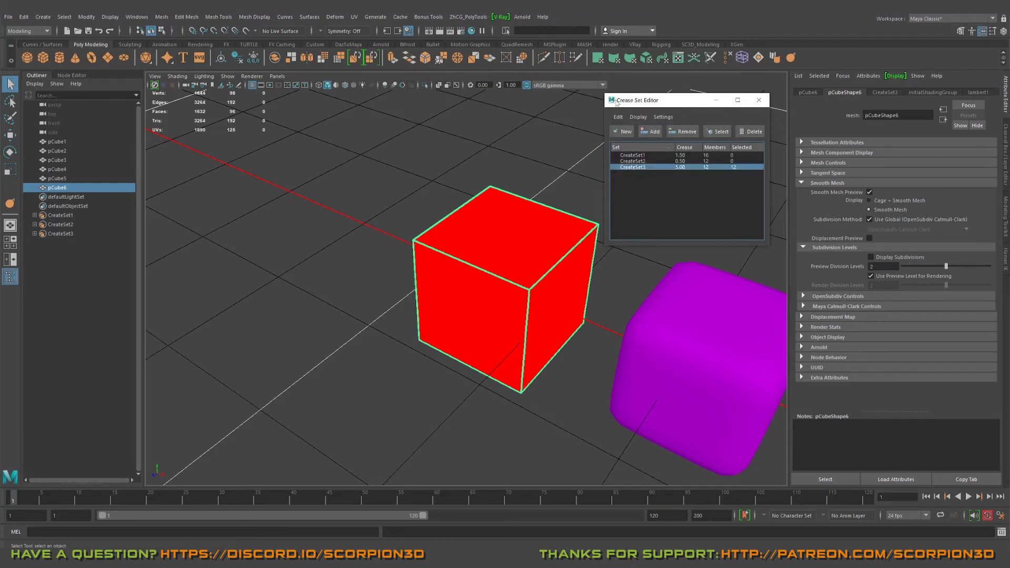
{"action": "double_click", "coordinate": [618, 116]}
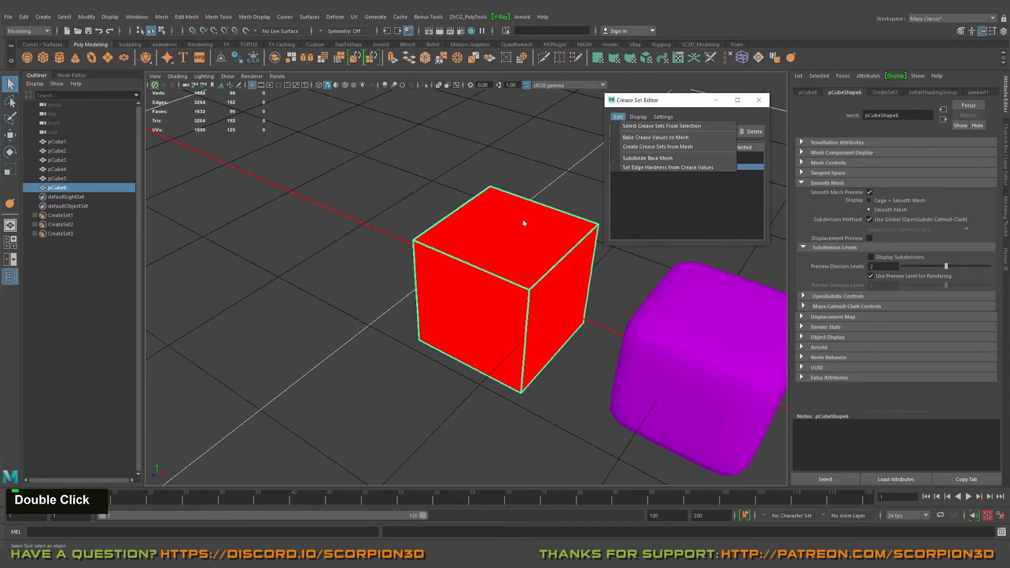
{"action": "left_click", "coordinate": [657, 137]}
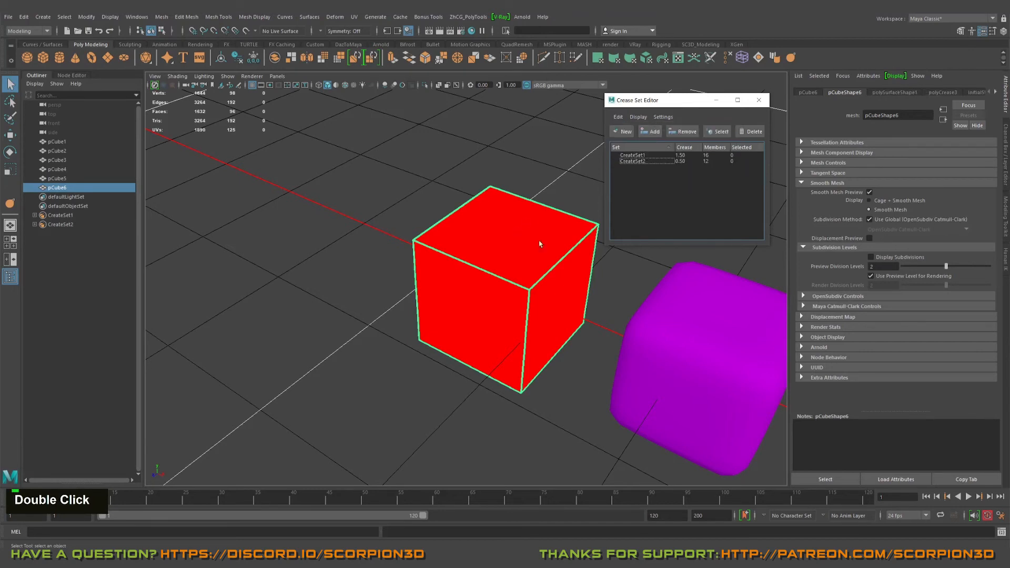
Examine the baked edge crease values in pCube6's polyCrease3 node.
{"action": "middle_click_drag", "start_coordinate": [485, 232], "coordinate": [418, 236], "text": "alt"}
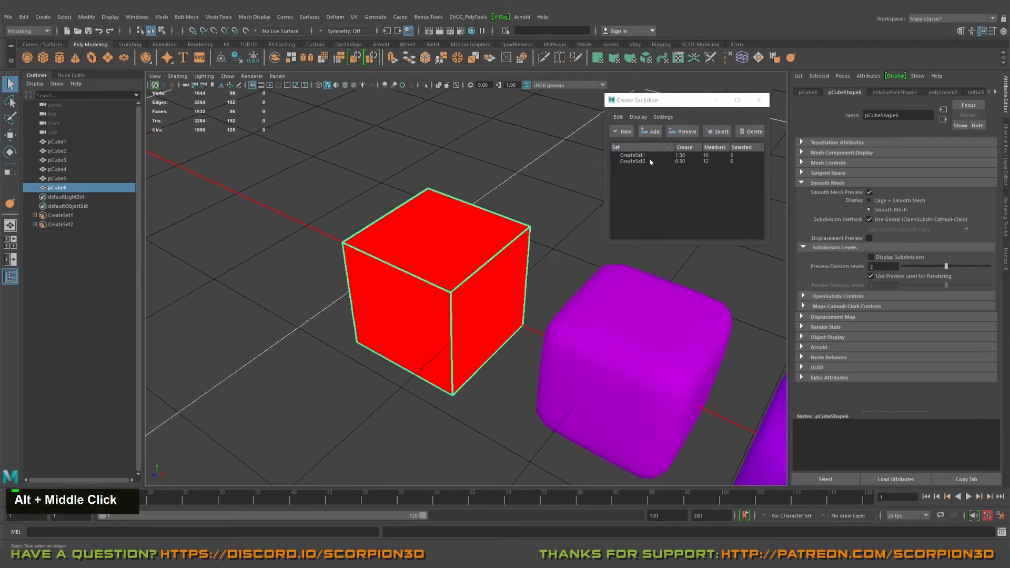
{"action": "left_click", "coordinate": [947, 92]}
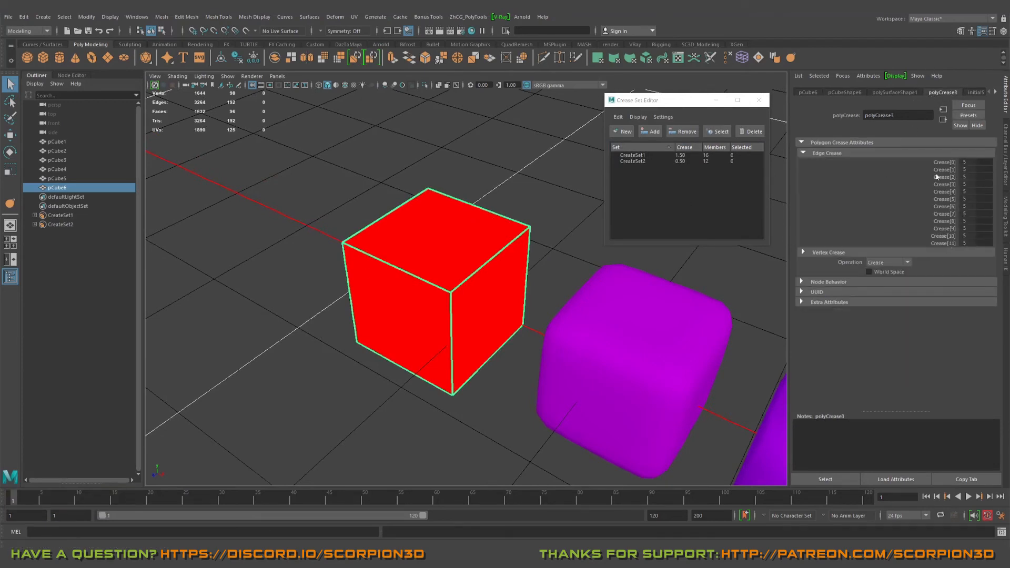
{"action": "left_click", "coordinate": [844, 92]}
Use Create Crease Sets from Mesh on pCube6 to rebuild a crease set from its baked values.
{"action": "scroll", "coordinate": [519, 273], "scroll_direction": "down", "scroll_amount": 2}
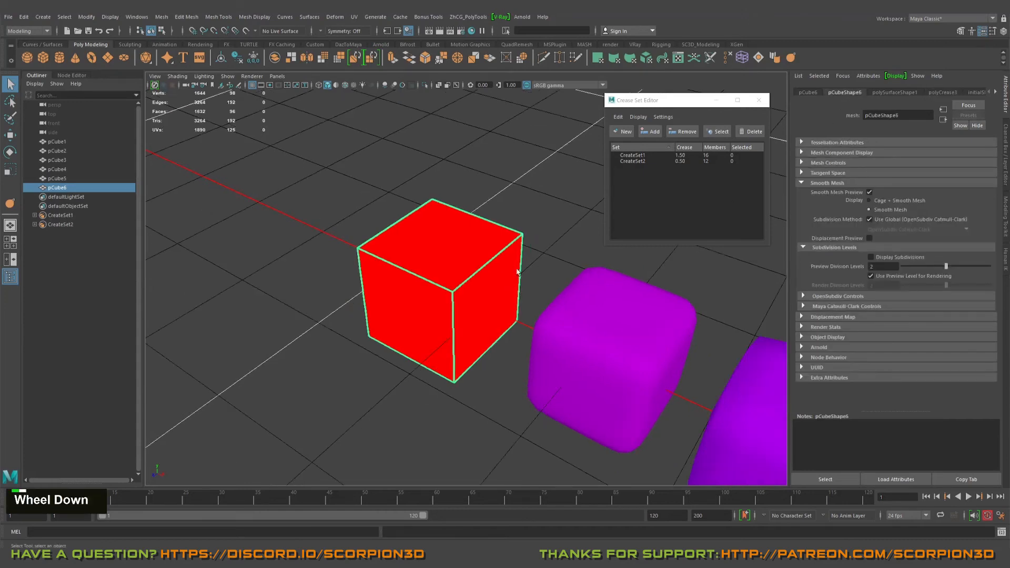
{"action": "right_click_drag", "start_coordinate": [519, 273], "coordinate": [411, 291], "text": "alt"}
{"action": "left_click_drag", "start_coordinate": [411, 291], "coordinate": [500, 294], "text": "alt"}
{"action": "middle_click_drag", "start_coordinate": [499, 294], "coordinate": [565, 297], "text": "alt"}
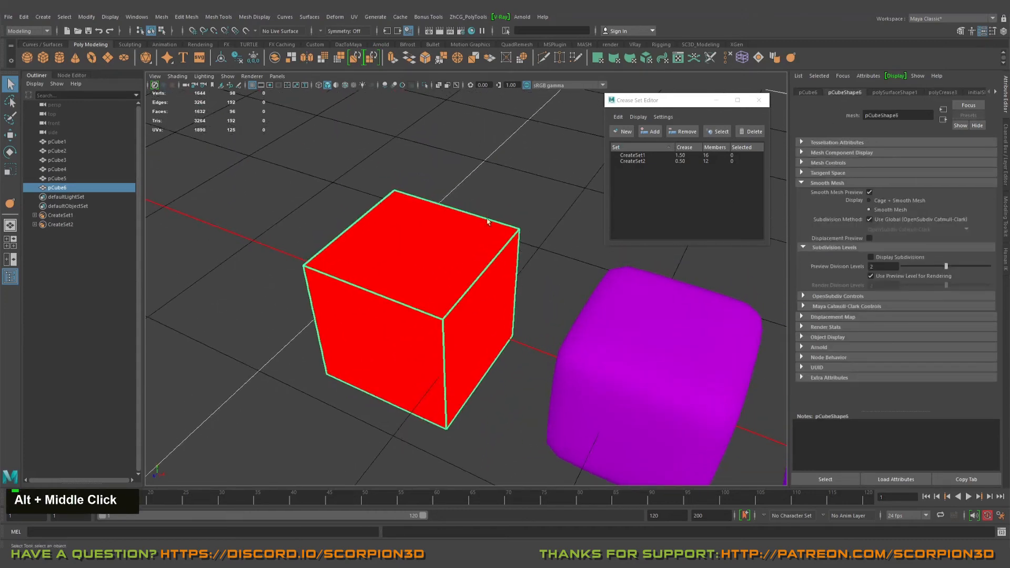
{"action": "left_click", "coordinate": [619, 117]}
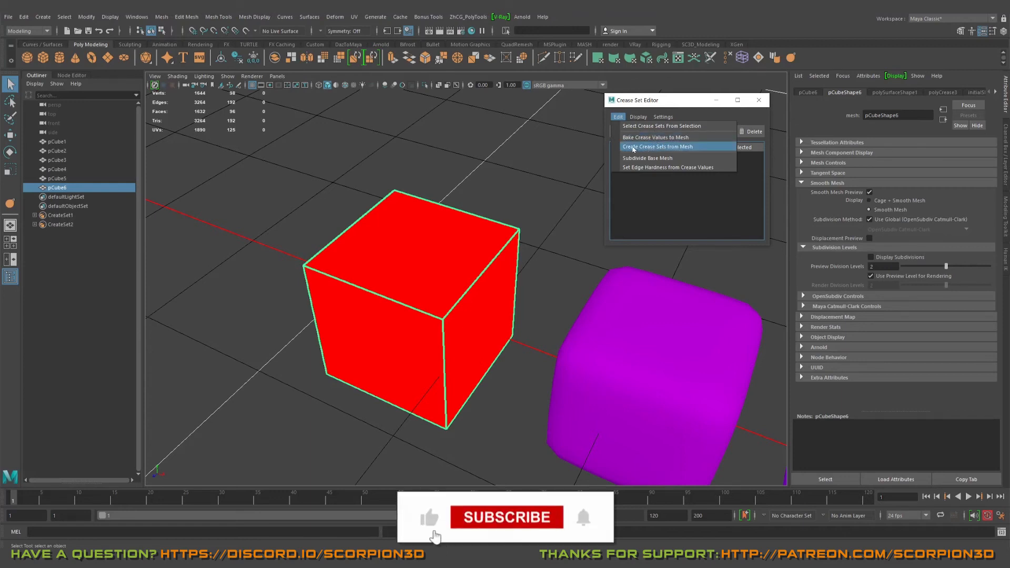
{"action": "left_click", "coordinate": [656, 148]}
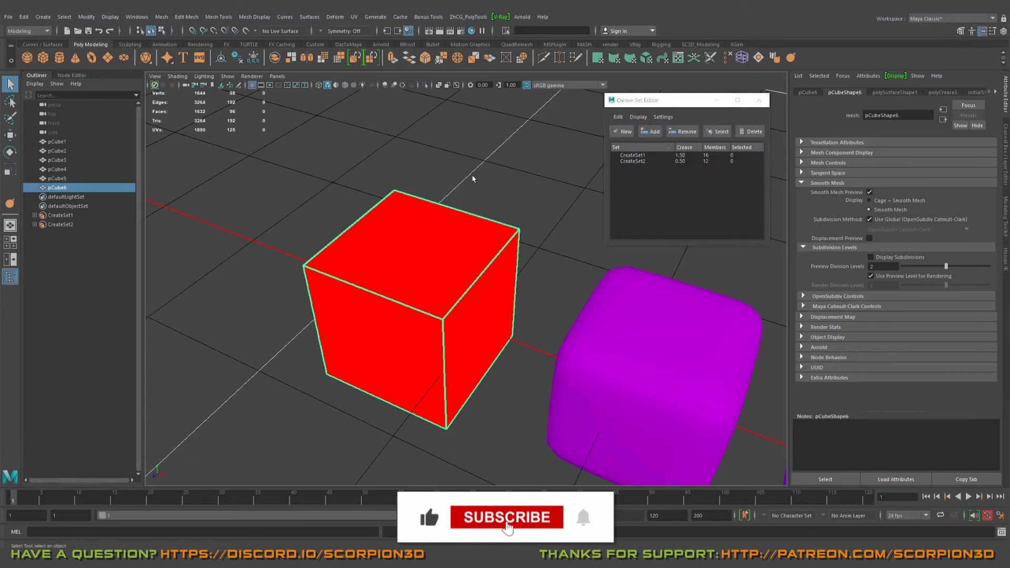
{"action": "left_click", "coordinate": [618, 116]}
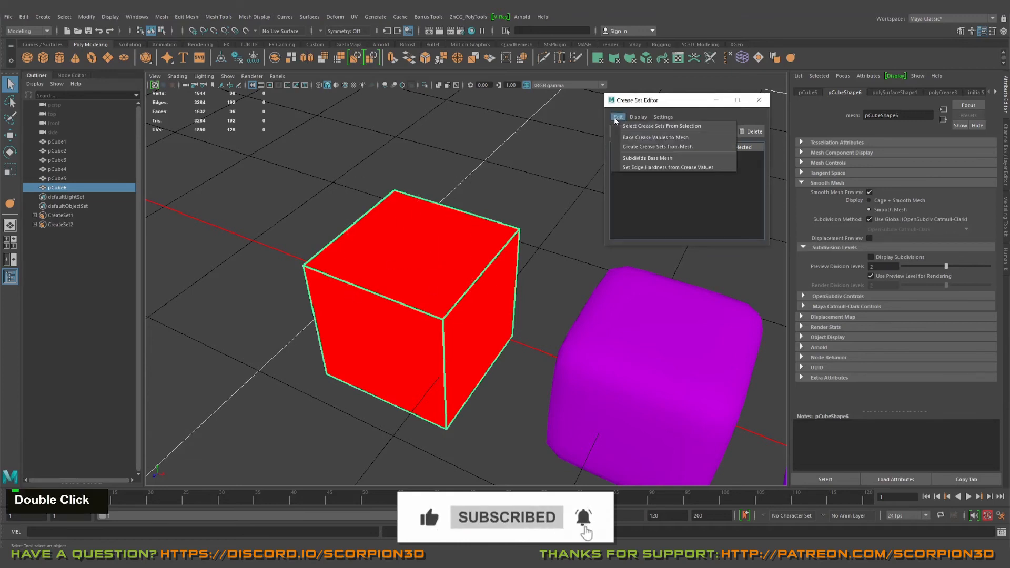
{"action": "left_click", "coordinate": [677, 149]}
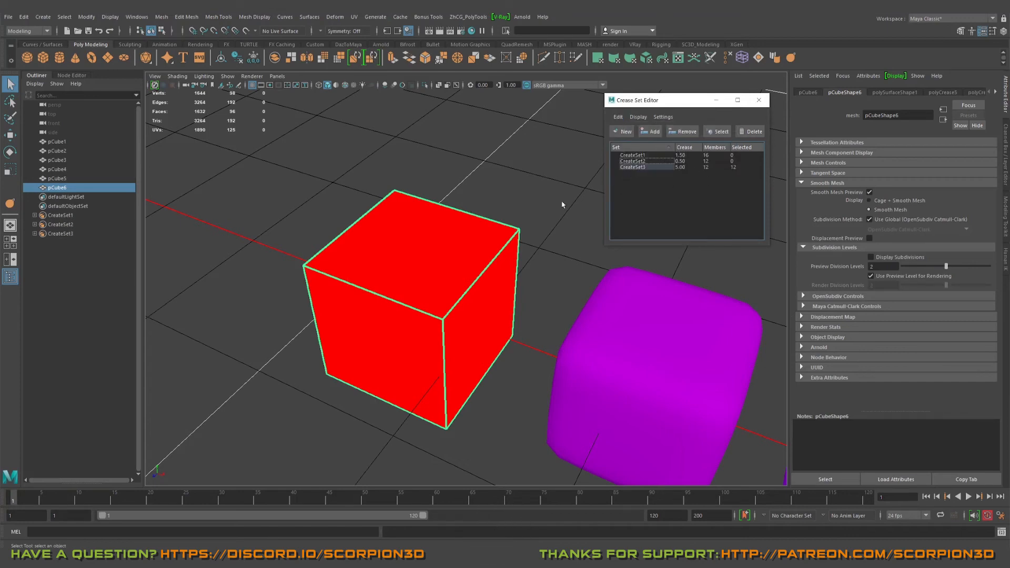
{"action": "left_click", "coordinate": [485, 205]}
{"action": "left_click", "coordinate": [618, 117]}
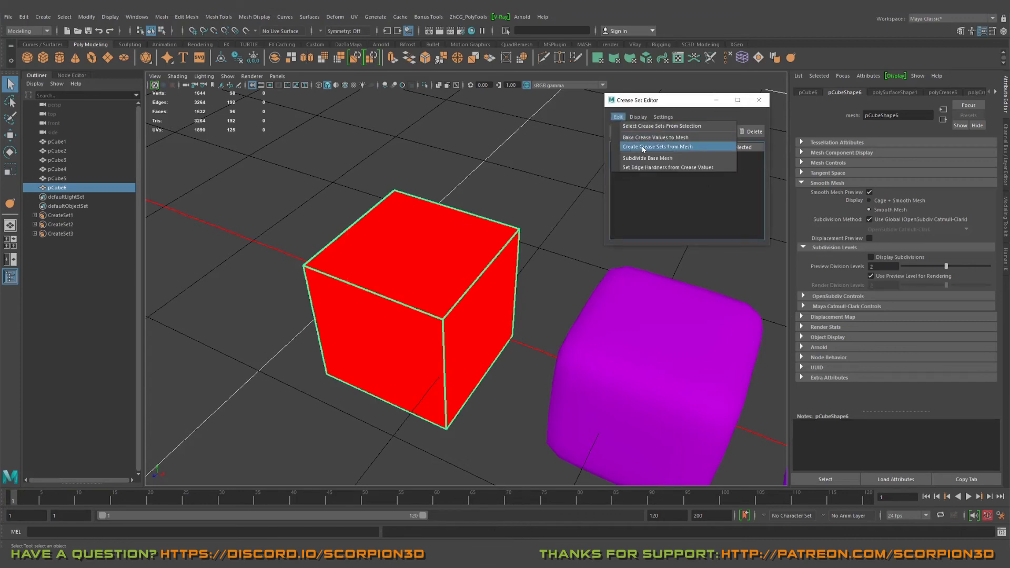
{"action": "left_click", "coordinate": [710, 151]}
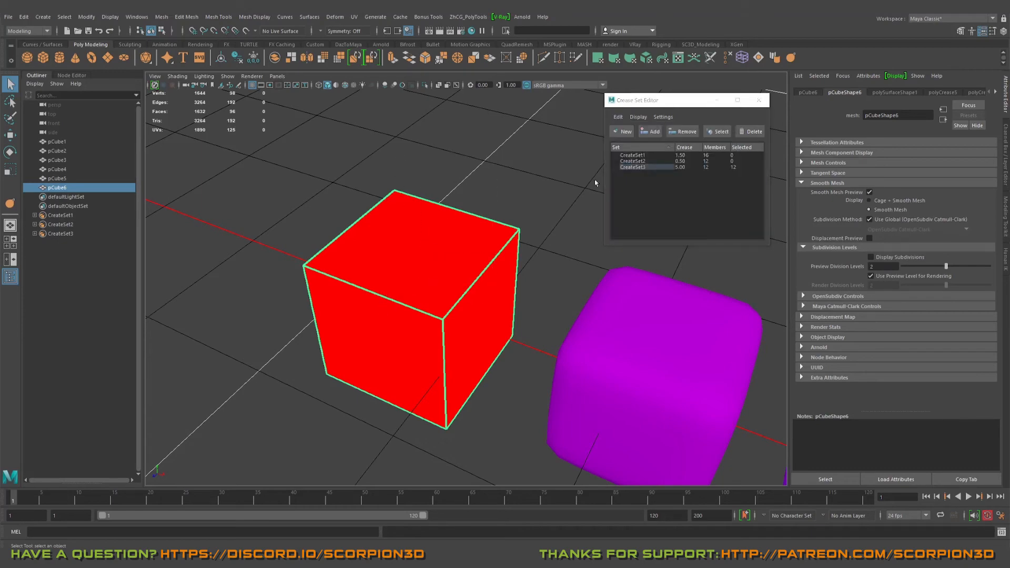
Apply Subdivide Base Mesh to the red cube pCube6.
{"action": "scroll", "coordinate": [539, 333], "scroll_direction": "down", "scroll_amount": 2, "text": "alt"}
{"action": "scroll", "coordinate": [539, 332], "scroll_direction": "down", "scroll_amount": 2, "text": "alt"}
{"action": "middle_click_drag", "start_coordinate": [539, 333], "coordinate": [491, 244], "text": "alt"}
{"action": "left_click_drag", "start_coordinate": [492, 243], "coordinate": [647, 365], "text": "alt"}
{"action": "scroll", "coordinate": [469, 286], "scroll_direction": "down", "scroll_amount": 3, "text": "alt"}
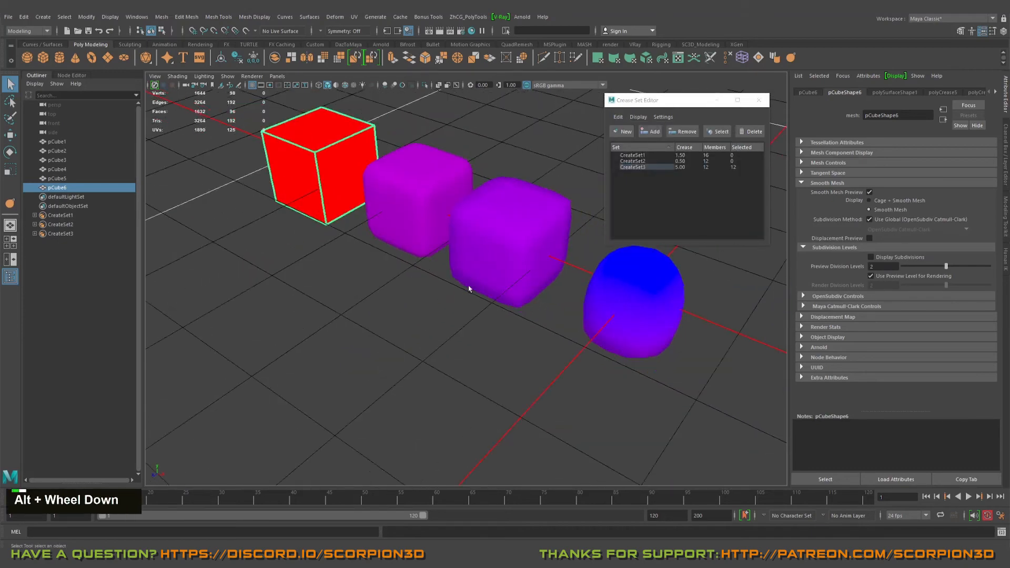
{"action": "middle_click_drag", "start_coordinate": [468, 286], "coordinate": [517, 335], "text": "alt"}
{"action": "right_click_drag", "start_coordinate": [516, 335], "coordinate": [619, 222], "text": "alt"}
{"action": "left_click", "coordinate": [618, 116]}
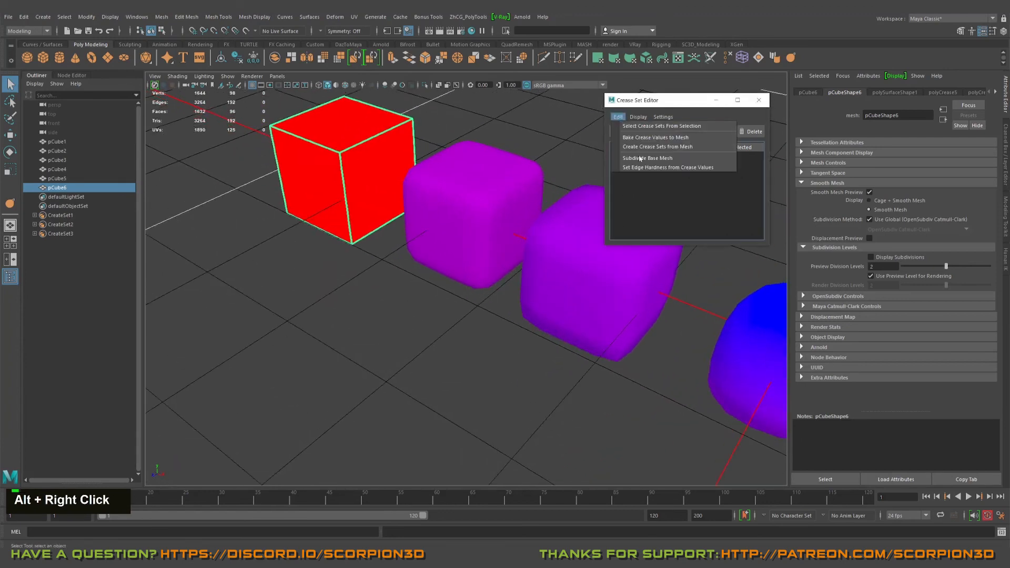
{"action": "middle_click_drag", "start_coordinate": [548, 160], "coordinate": [668, 261], "text": "alt"}
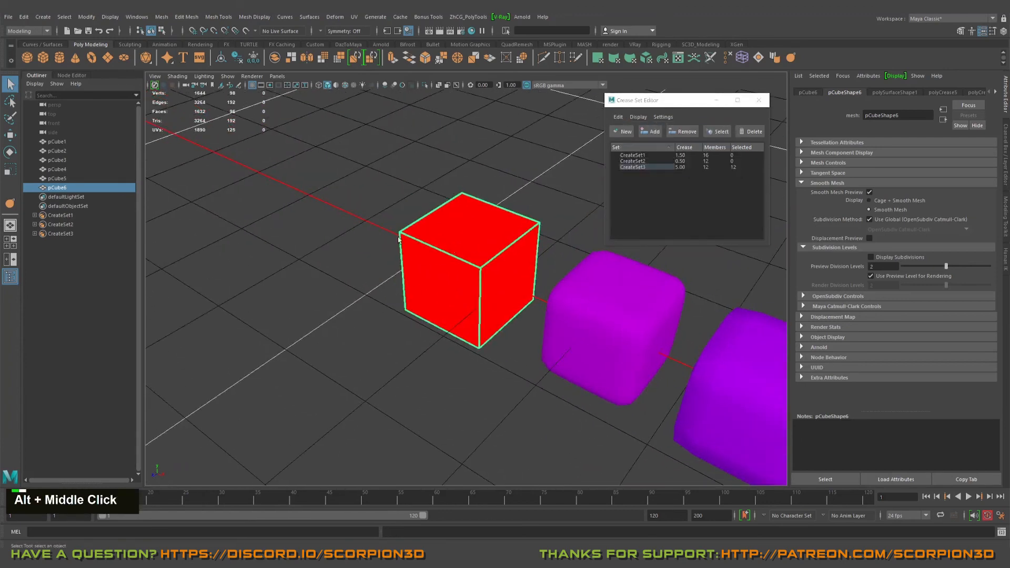
{"action": "right_click_drag", "start_coordinate": [668, 261], "coordinate": [541, 138], "text": "alt"}
{"action": "left_click", "coordinate": [618, 117]}
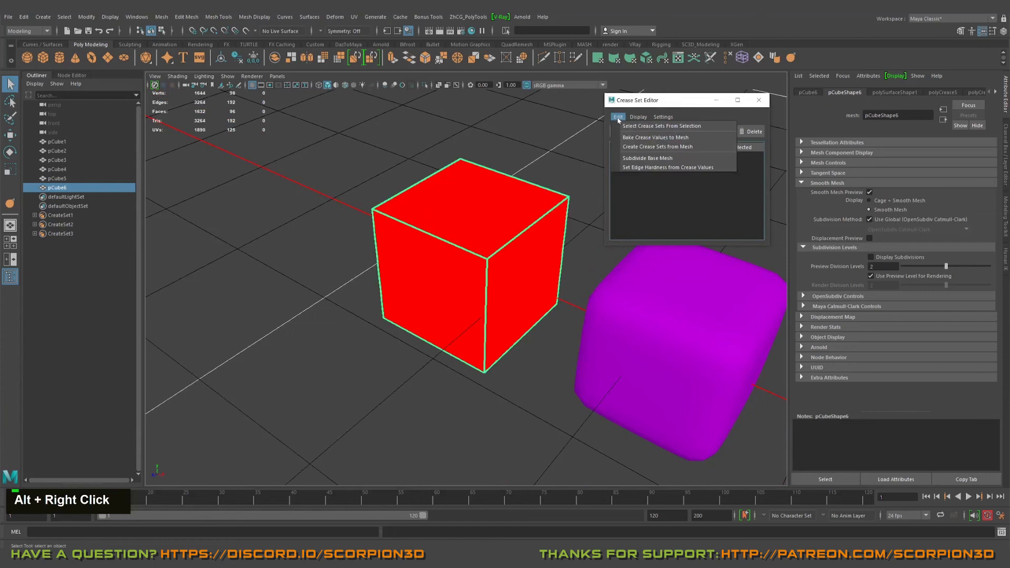
{"action": "left_click", "coordinate": [660, 162]}
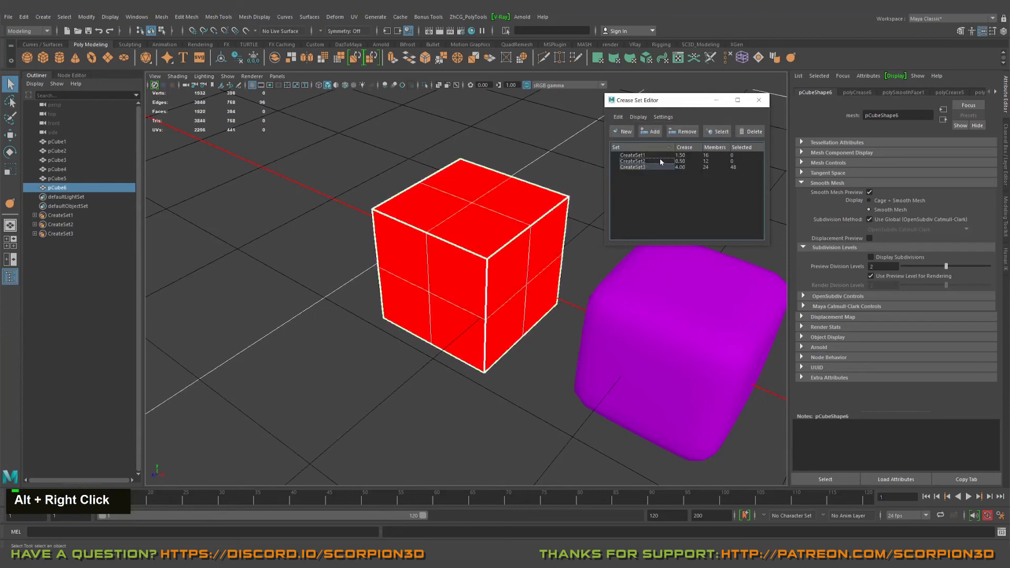
Reselect pCube6 and examine its subdivided faces and creased edges from several angles.
{"action": "left_click", "coordinate": [537, 168]}
{"action": "left_click_drag", "start_coordinate": [442, 226], "coordinate": [400, 231], "text": "alt"}
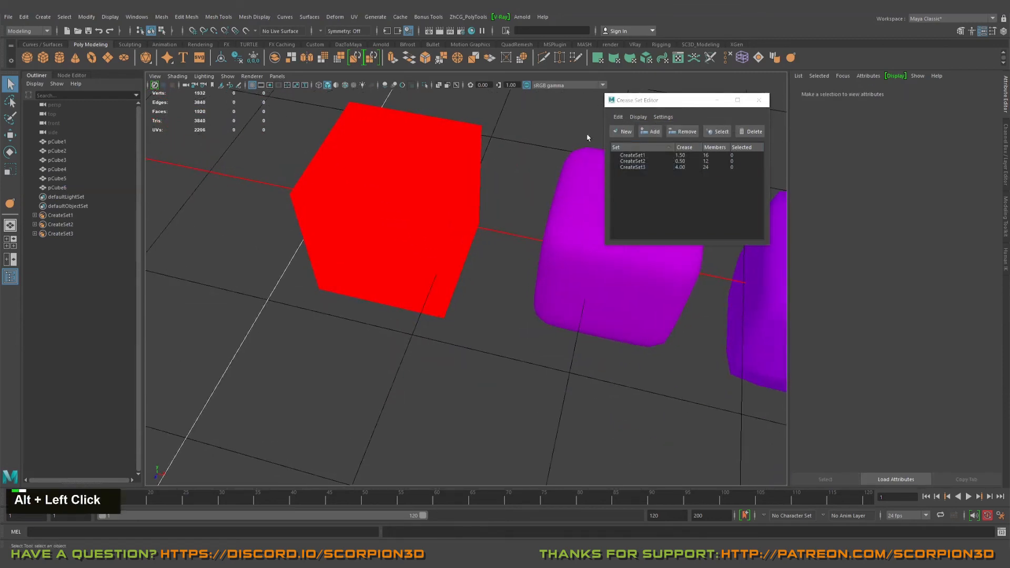
{"action": "left_click", "coordinate": [618, 117]}
{"action": "left_click", "coordinate": [429, 149]}
{"action": "left_click", "coordinate": [428, 149]}
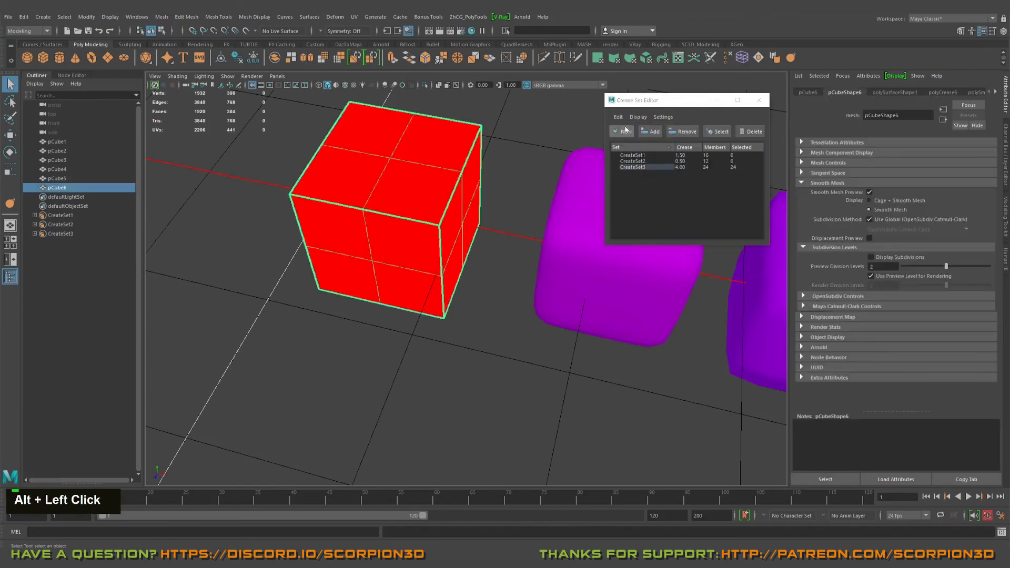
{"action": "left_click", "coordinate": [618, 117]}
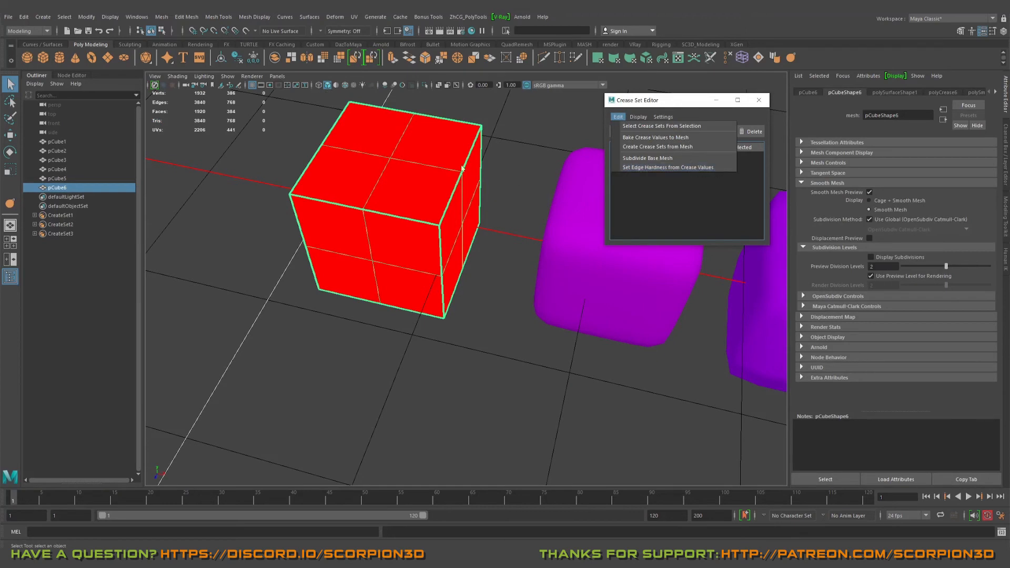
{"action": "middle_click_drag", "start_coordinate": [441, 163], "coordinate": [487, 163], "text": "alt"}
{"action": "left_click_drag", "start_coordinate": [487, 163], "coordinate": [577, 296], "text": "alt"}
{"action": "middle_click_drag", "start_coordinate": [577, 296], "coordinate": [542, 279], "text": "alt"}
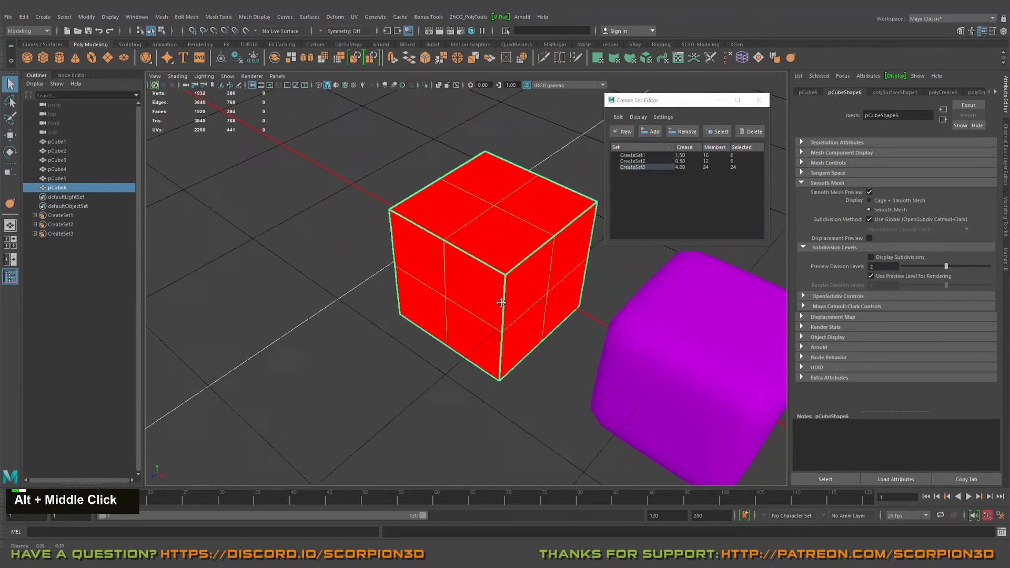
Replace the Attribute Editor with the Channel Box so pCube6's input history is shown.
{"action": "left_click_drag", "start_coordinate": [542, 279], "coordinate": [577, 232], "text": "alt"}
{"action": "left_click", "coordinate": [618, 117]}
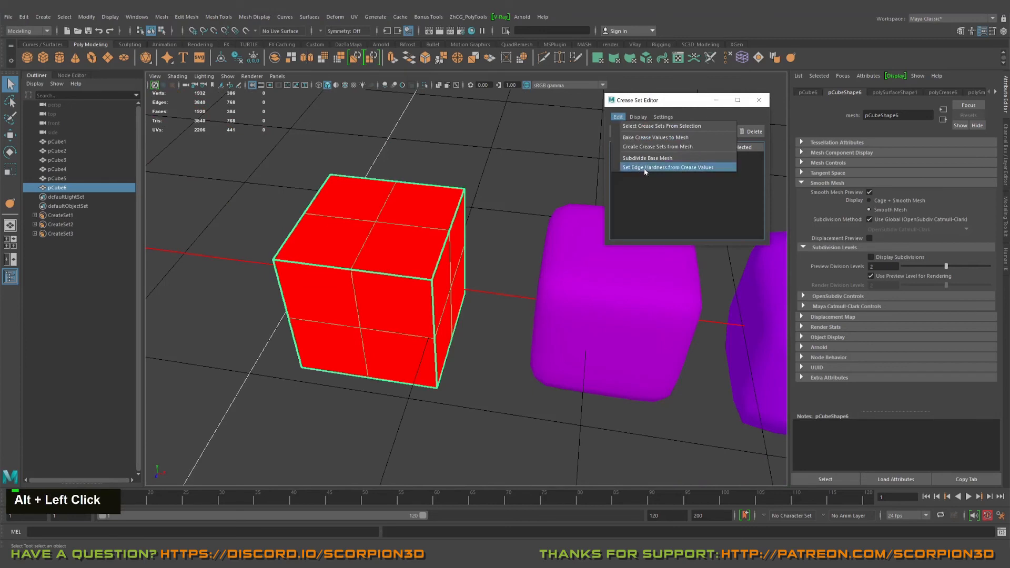
{"action": "left_click", "coordinate": [351, 244]}
{"action": "key", "text": "ctrl+a"}
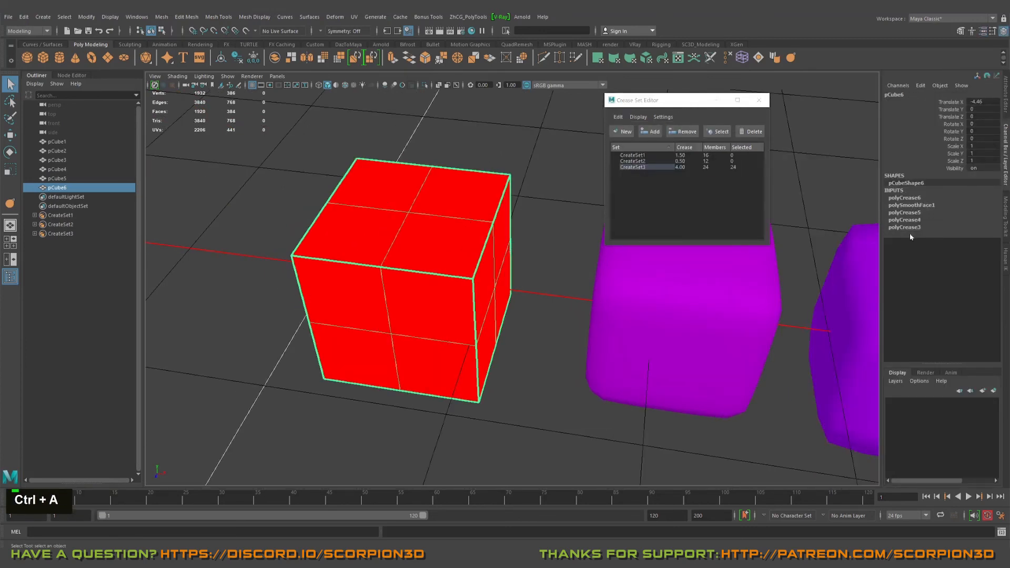
{"action": "left_click", "coordinate": [638, 311]}
{"action": "middle_click_drag", "start_coordinate": [652, 308], "coordinate": [557, 295], "text": "alt"}
{"action": "left_click_drag", "start_coordinate": [557, 295], "coordinate": [451, 264], "text": "alt"}
{"action": "left_click", "coordinate": [451, 264]}
{"action": "middle_click_drag", "start_coordinate": [451, 263], "coordinate": [537, 282], "text": "alt"}
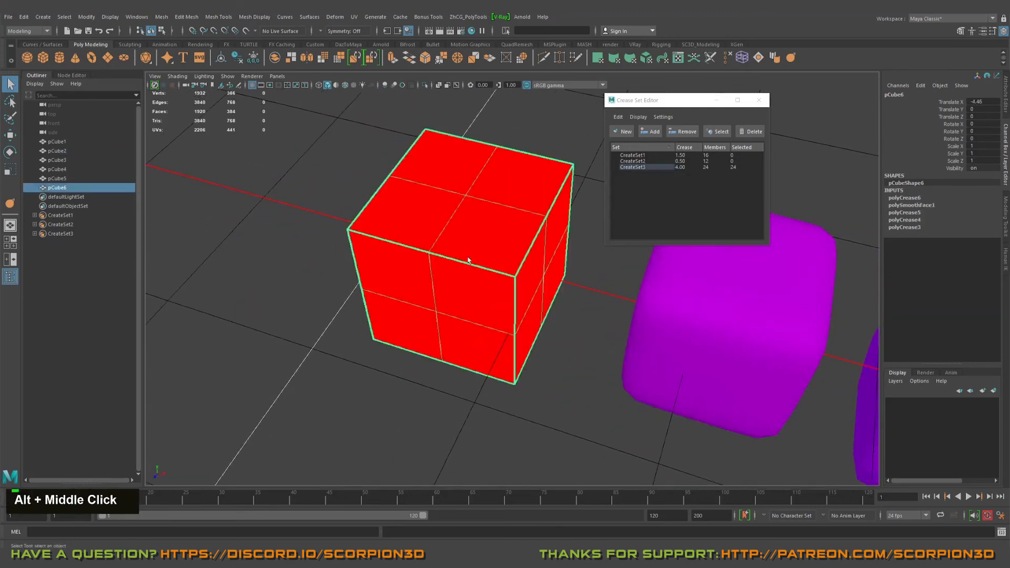
Apply Set Edge Hardness from Crease Values to the purple cube pCube2 beside the red cube.
{"action": "left_click", "coordinate": [618, 117]}
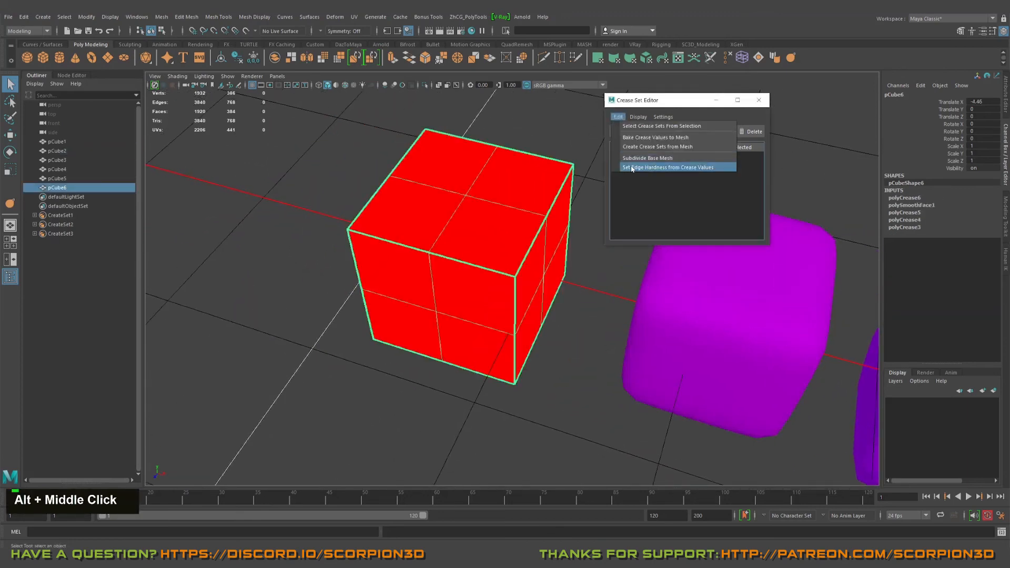
{"action": "left_click", "coordinate": [719, 168]}
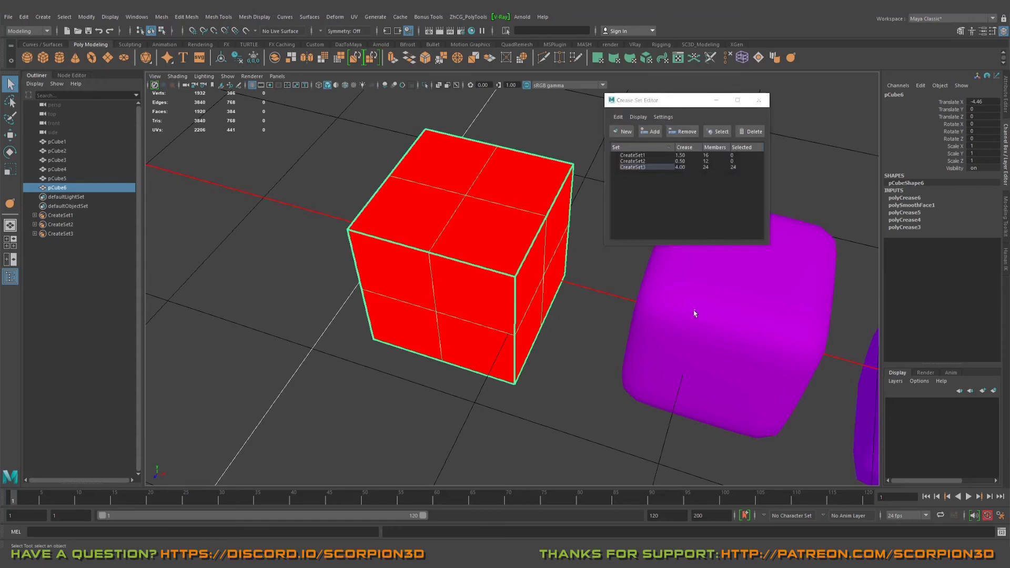
{"action": "left_click", "coordinate": [696, 315]}
{"action": "middle_click_drag", "start_coordinate": [696, 315], "coordinate": [638, 307], "text": "alt"}
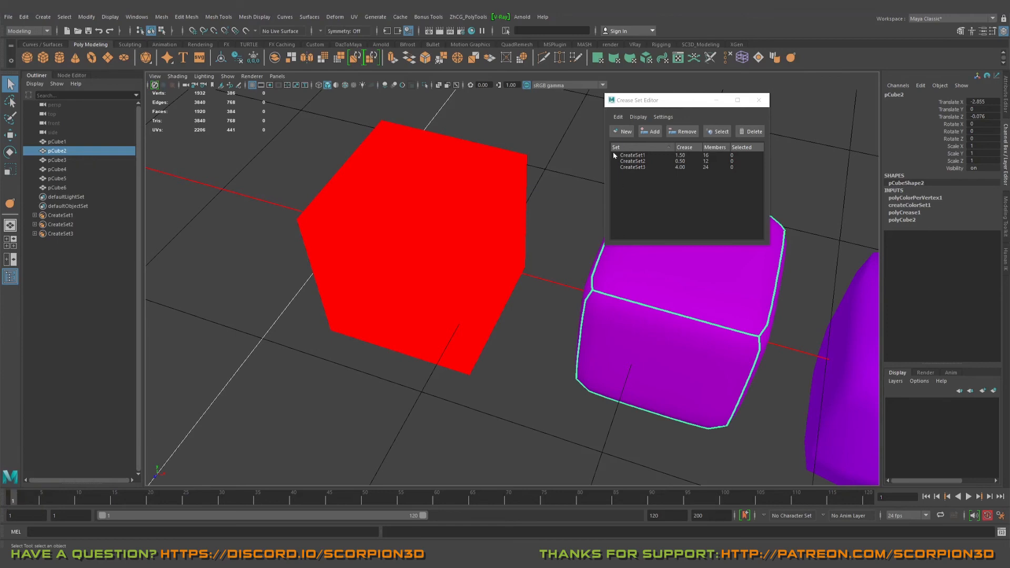
{"action": "left_click", "coordinate": [618, 117]}
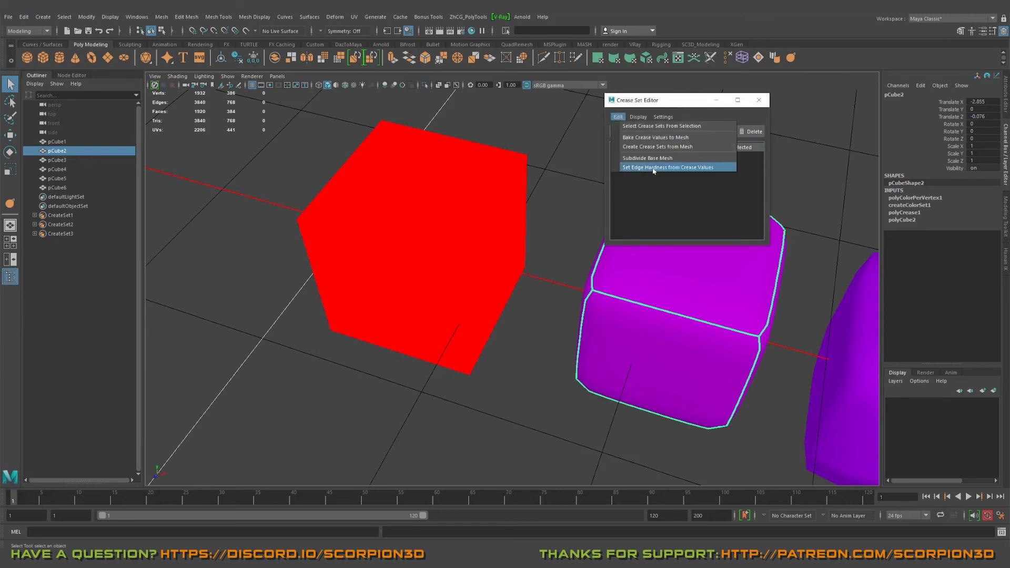
{"action": "left_click", "coordinate": [677, 167]}
Inspect the angle values of pCube2's polySoftEdge1 and polySoftEdge2 history nodes.
{"action": "middle_click_drag", "start_coordinate": [674, 271], "coordinate": [622, 269], "text": "alt"}
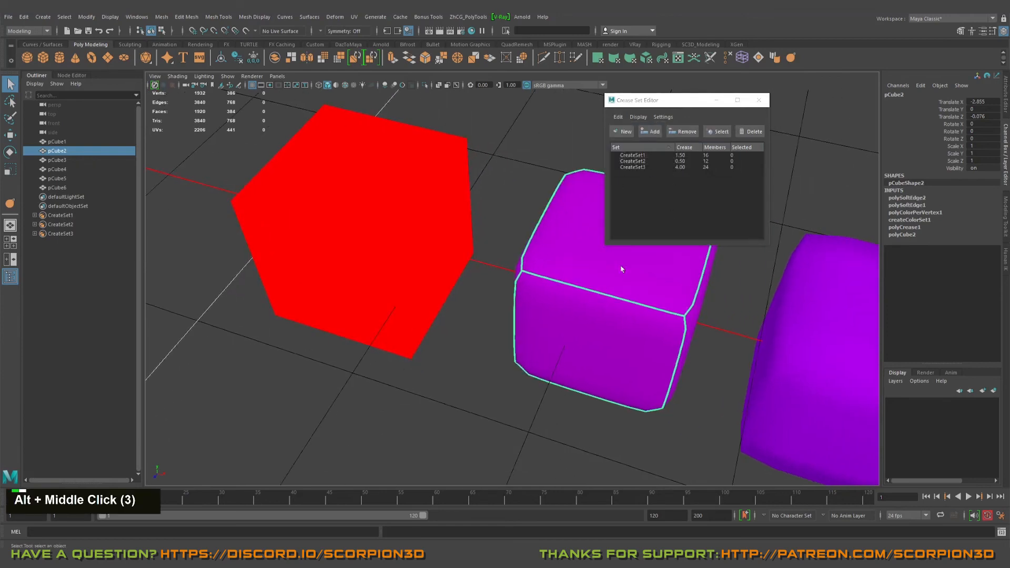
{"action": "left_click", "coordinate": [915, 205]}
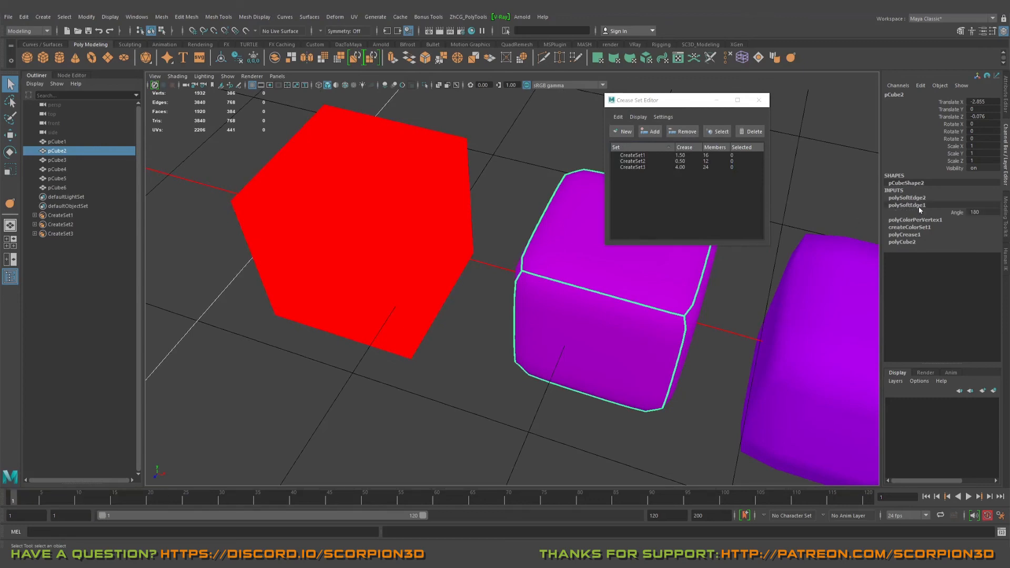
{"action": "left_click", "coordinate": [907, 198]}
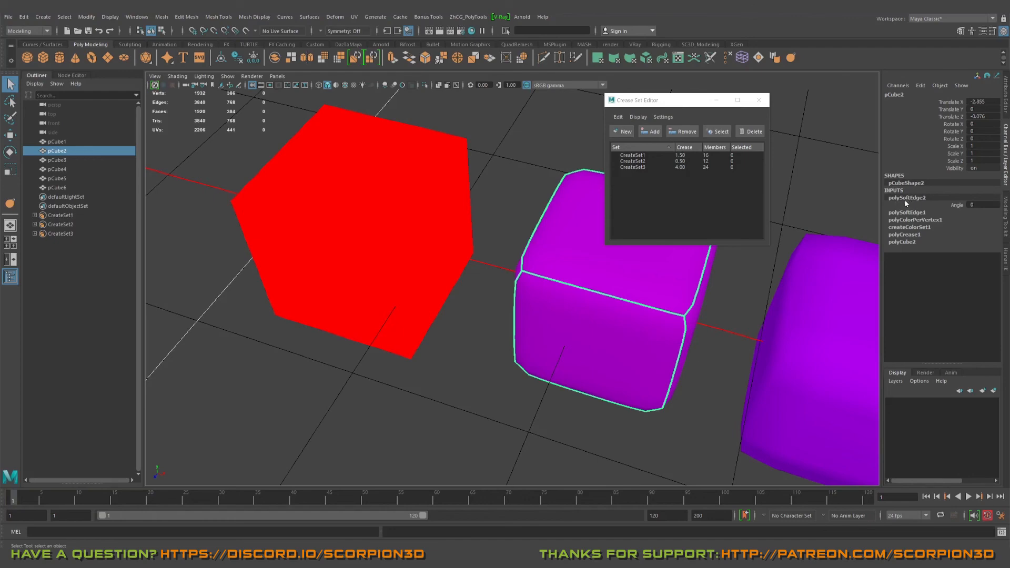
Close the Crease Set Editor, turn off smooth mesh preview on pCube2 and check its hard edges.
{"action": "left_click", "coordinate": [758, 100]}
{"action": "key", "text": "1"}
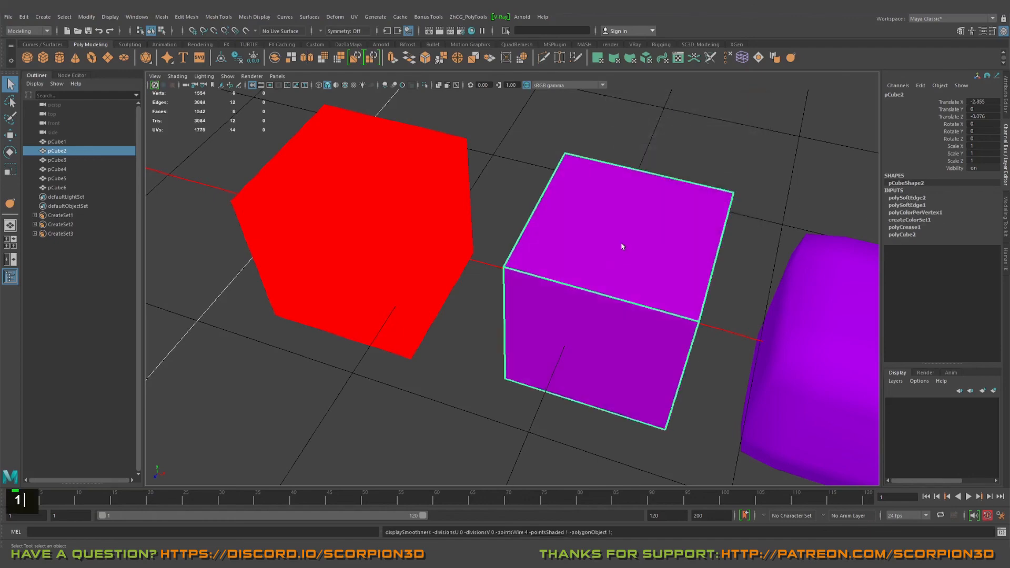
{"action": "left_click_drag", "start_coordinate": [622, 246], "coordinate": [598, 237], "text": "alt"}
{"action": "right_click_drag", "start_coordinate": [597, 237], "coordinate": [613, 295], "text": "alt"}
{"action": "middle_click_drag", "start_coordinate": [614, 295], "coordinate": [463, 225], "text": "alt"}
{"action": "left_click_drag", "start_coordinate": [463, 226], "coordinate": [508, 244], "text": "alt"}
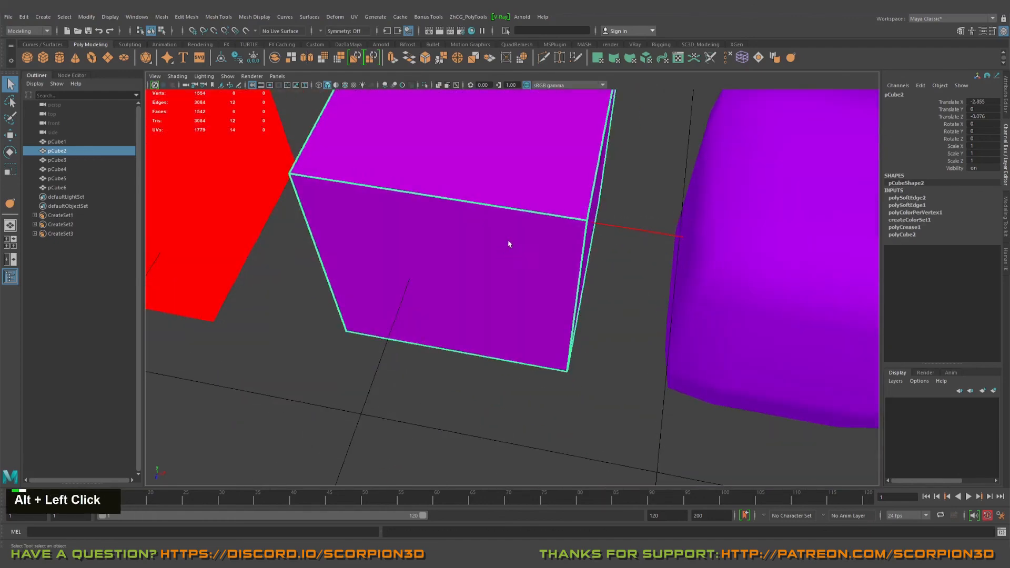
{"action": "right_click_drag", "start_coordinate": [509, 244], "coordinate": [453, 237], "text": "alt"}
{"action": "middle_click_drag", "start_coordinate": [454, 238], "coordinate": [503, 274], "text": "alt"}
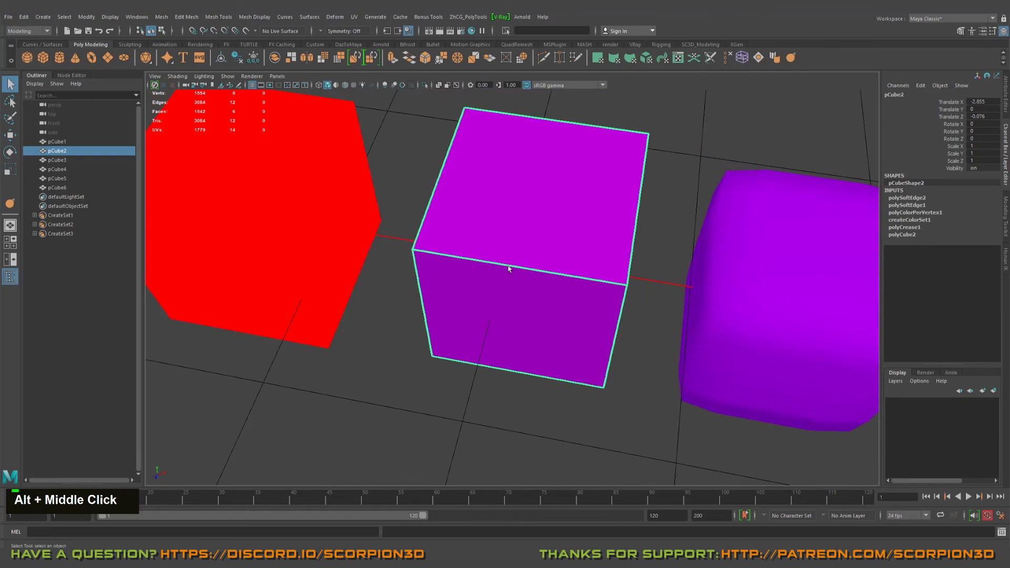
{"action": "left_click_drag", "start_coordinate": [575, 207], "coordinate": [856, 262], "text": "alt"}
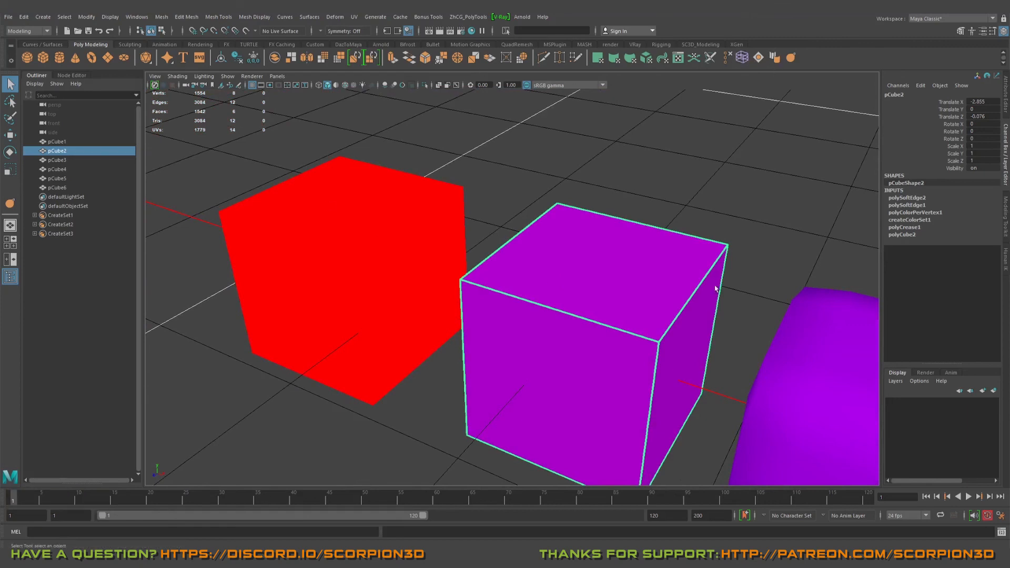
Expand pCube2's polySoftEdge2 node again and examine the cube's edge shading from several angles.
{"action": "left_click", "coordinate": [914, 199]}
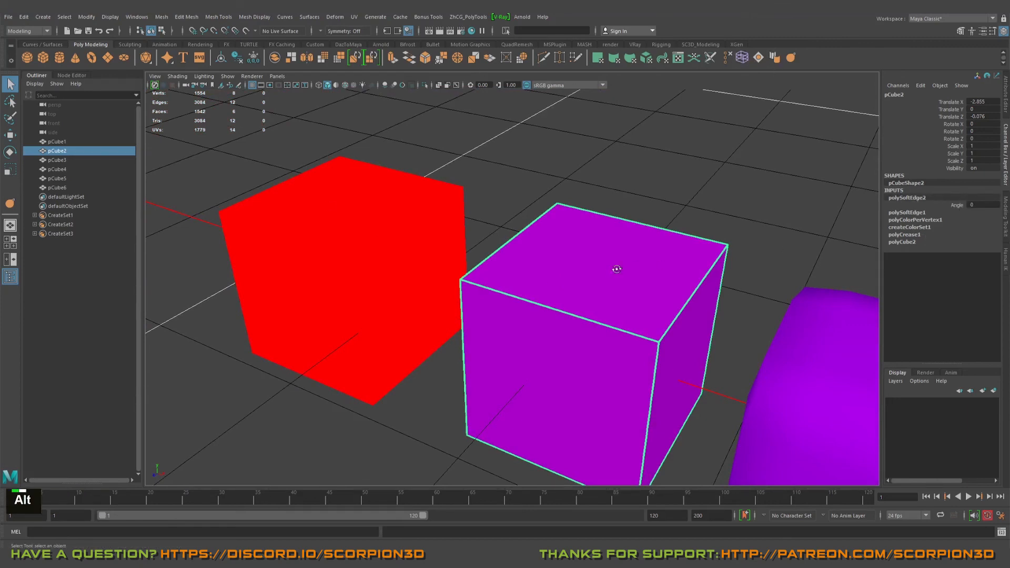
{"action": "left_click_drag", "start_coordinate": [613, 270], "coordinate": [638, 273], "text": "alt"}
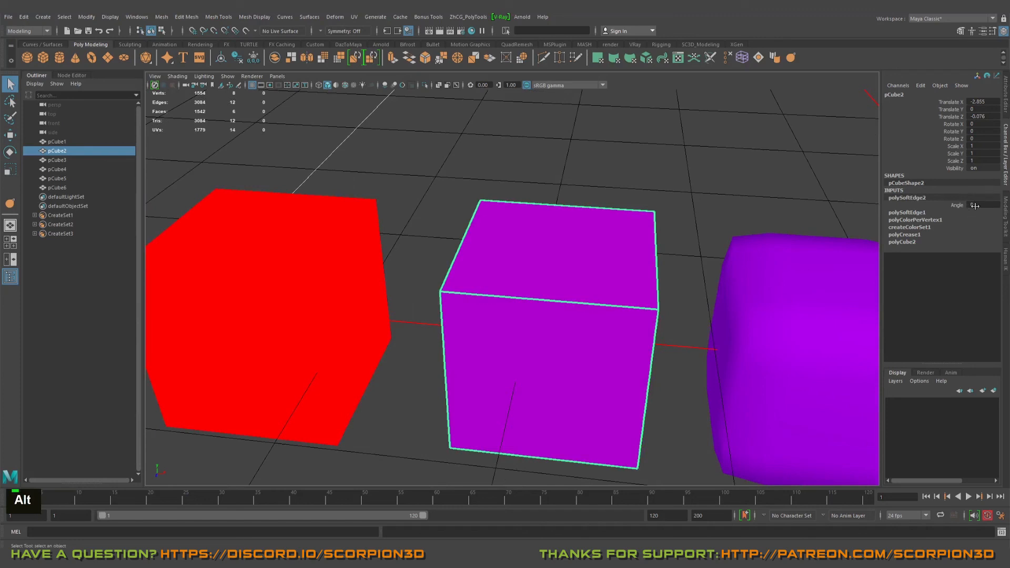
{"action": "middle_click_drag", "start_coordinate": [494, 268], "coordinate": [559, 239], "text": "alt"}
{"action": "right_click_drag", "start_coordinate": [560, 238], "coordinate": [613, 257], "text": "alt"}
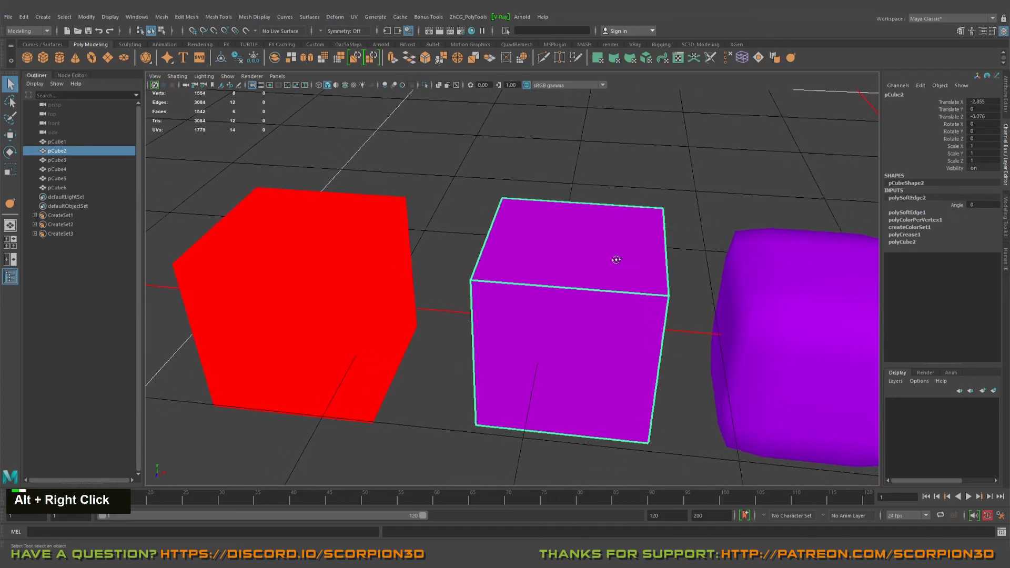
{"action": "mouse_move", "coordinate": [613, 257]}
{"action": "left_mouse_down", "text": "alt"}
{"action": "mouse_move", "coordinate": [578, 260]}
{"action": "mouse_move", "coordinate": [616, 256]}
{"action": "left_mouse_up", "text": "alt"}
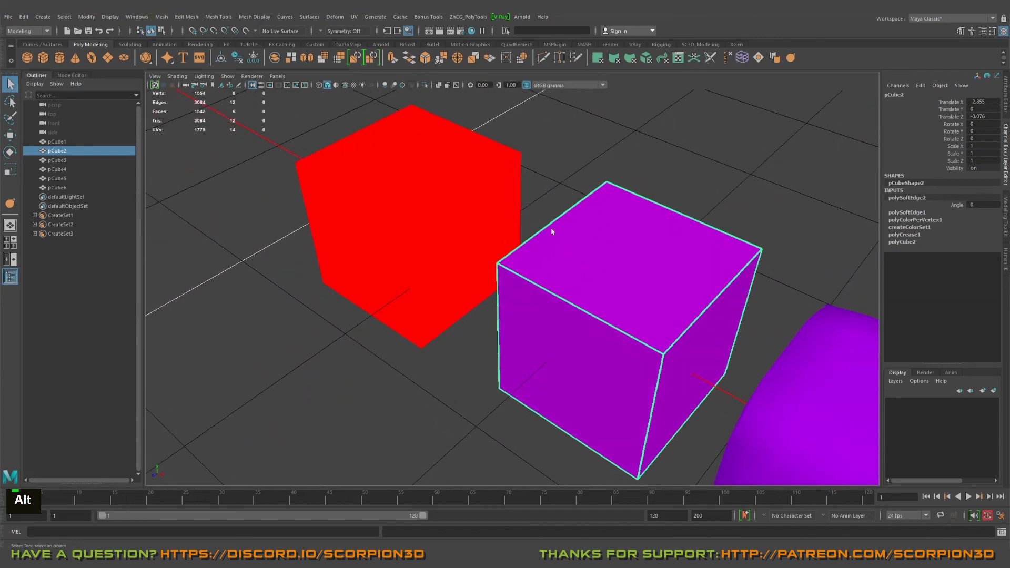
{"action": "left_click_drag", "start_coordinate": [682, 235], "coordinate": [716, 243], "text": "alt"}
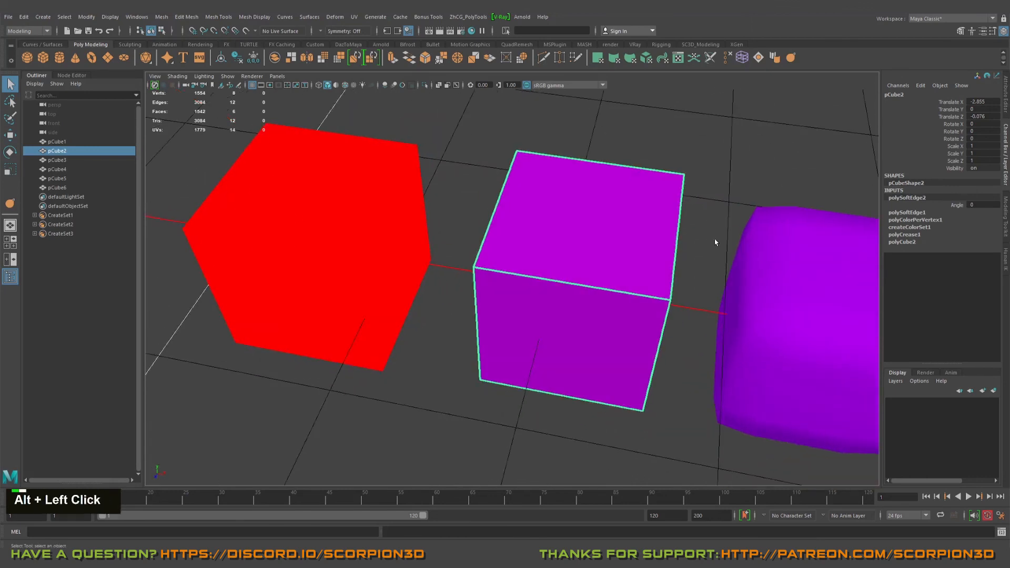
{"action": "middle_click_drag", "start_coordinate": [716, 243], "coordinate": [621, 248], "text": "alt"}
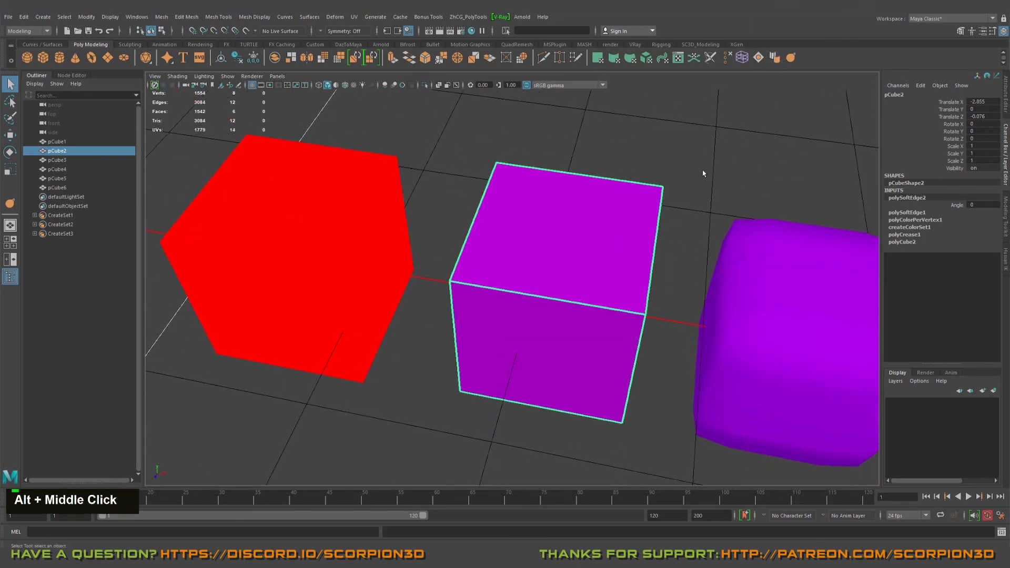
Look at the Soften/Harden Edges options and close them without applying anything.
{"action": "double_click", "coordinate": [774, 57]}
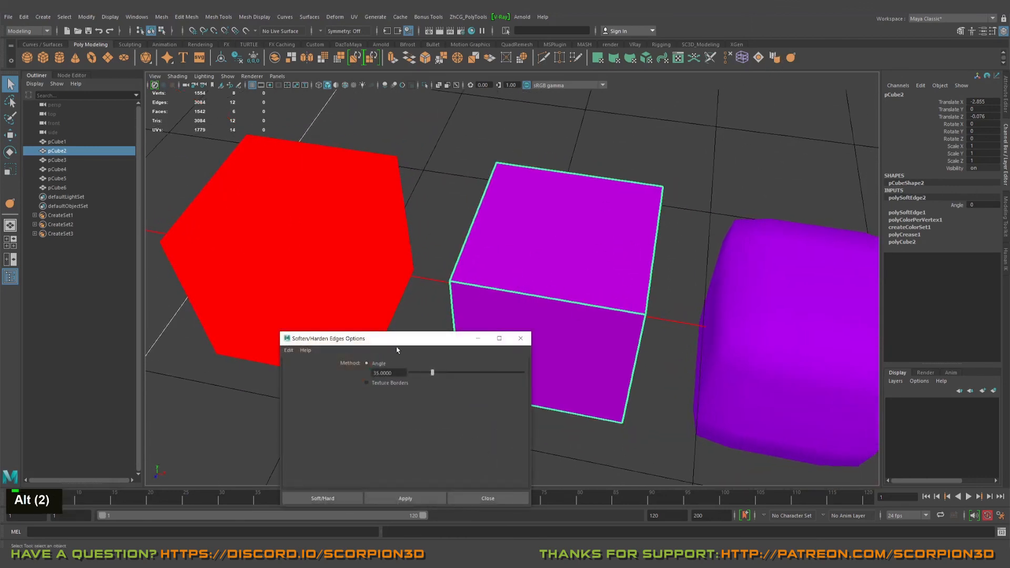
{"action": "left_click_drag", "start_coordinate": [394, 338], "coordinate": [342, 338]}
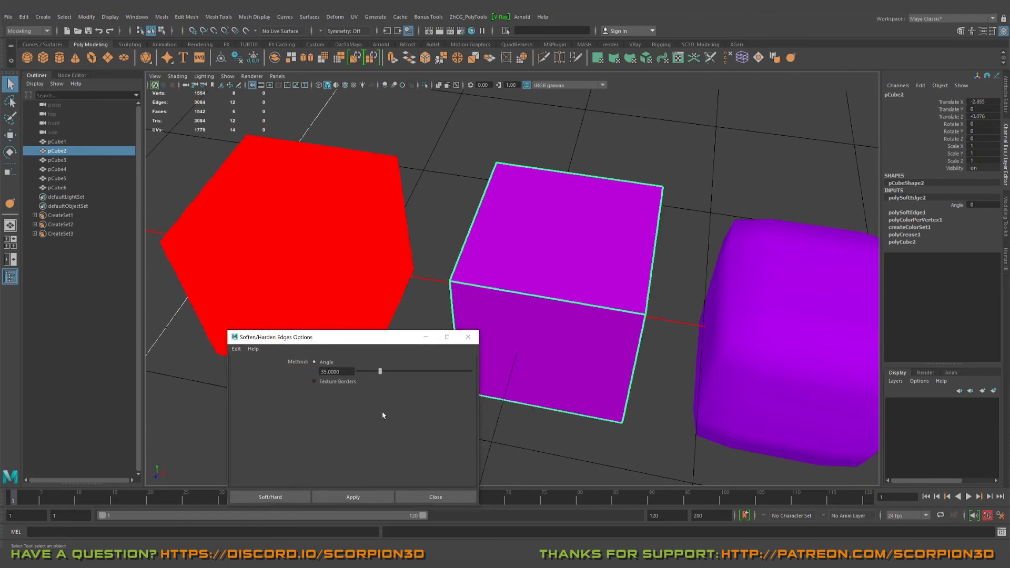
{"action": "left_click", "coordinate": [468, 336]}
Deselect pCube2 and look over the row of cubes to compare their edge sharpness.
{"action": "left_click_drag", "start_coordinate": [477, 327], "coordinate": [503, 289], "text": "alt"}
{"action": "middle_click_drag", "start_coordinate": [503, 289], "coordinate": [421, 279], "text": "alt"}
{"action": "left_click_drag", "start_coordinate": [421, 279], "coordinate": [528, 320], "text": "alt"}
{"action": "right_click_drag", "start_coordinate": [528, 319], "coordinate": [496, 281], "text": "alt"}
{"action": "middle_click_drag", "start_coordinate": [496, 281], "coordinate": [379, 248], "text": "alt"}
{"action": "right_click_drag", "start_coordinate": [378, 249], "coordinate": [509, 279], "text": "alt"}
{"action": "left_click", "coordinate": [583, 242]}
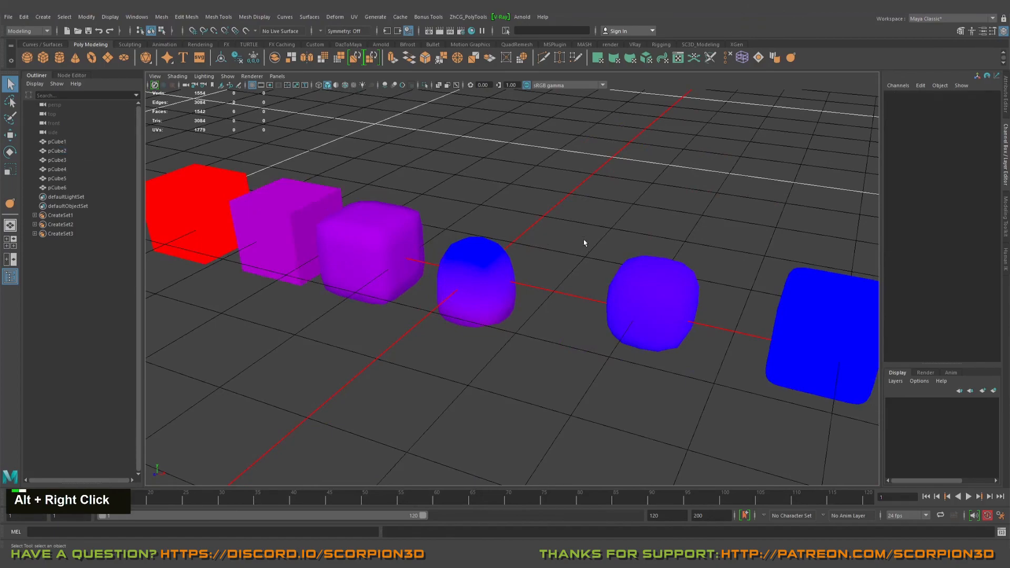
Select all six cubes, compare their edges and color shading from several angles, and clear the selection.
{"action": "middle_click_drag", "start_coordinate": [583, 242], "coordinate": [487, 205], "text": "alt"}
{"action": "left_click_drag", "start_coordinate": [487, 205], "coordinate": [448, 214], "text": "alt"}
{"action": "right_click_drag", "start_coordinate": [449, 214], "coordinate": [554, 229], "text": "alt"}
{"action": "left_click_drag", "start_coordinate": [554, 229], "coordinate": [836, 329], "text": "alt"}
{"action": "left_click_drag", "start_coordinate": [732, 317], "coordinate": [613, 324], "text": "alt"}
{"action": "right_click_drag", "start_coordinate": [613, 324], "coordinate": [525, 287], "text": "alt"}
{"action": "middle_click_drag", "start_coordinate": [525, 288], "coordinate": [611, 318], "text": "alt"}
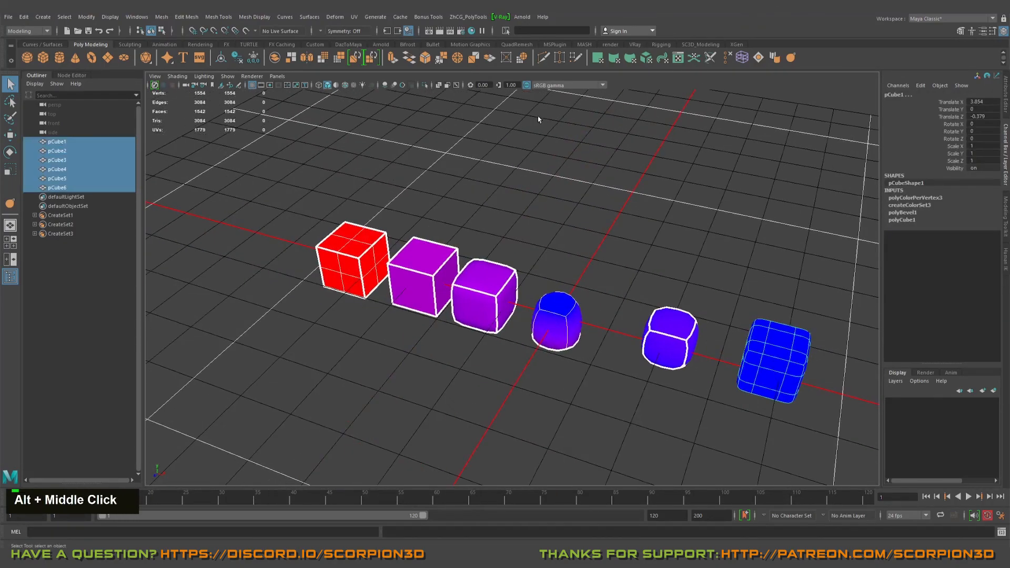
{"action": "right_click_drag", "start_coordinate": [605, 318], "coordinate": [633, 318], "text": "alt"}
{"action": "middle_click_drag", "start_coordinate": [523, 373], "coordinate": [505, 372], "text": "alt"}
{"action": "left_click_drag", "start_coordinate": [505, 371], "coordinate": [486, 351], "text": "alt"}
{"action": "right_click_drag", "start_coordinate": [486, 351], "coordinate": [540, 380], "text": "alt"}
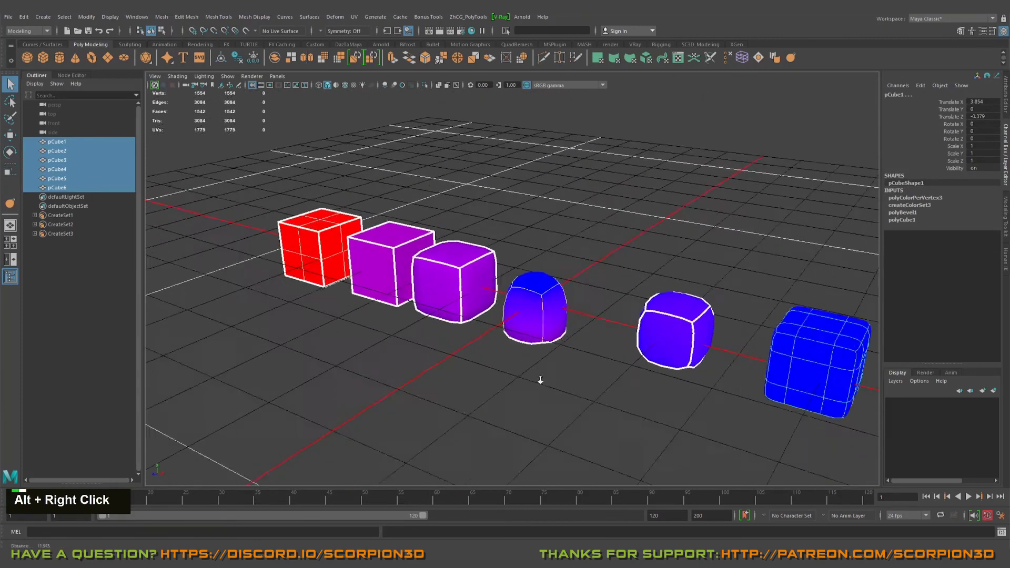
{"action": "middle_click_drag", "start_coordinate": [540, 380], "coordinate": [589, 239], "text": "alt"}
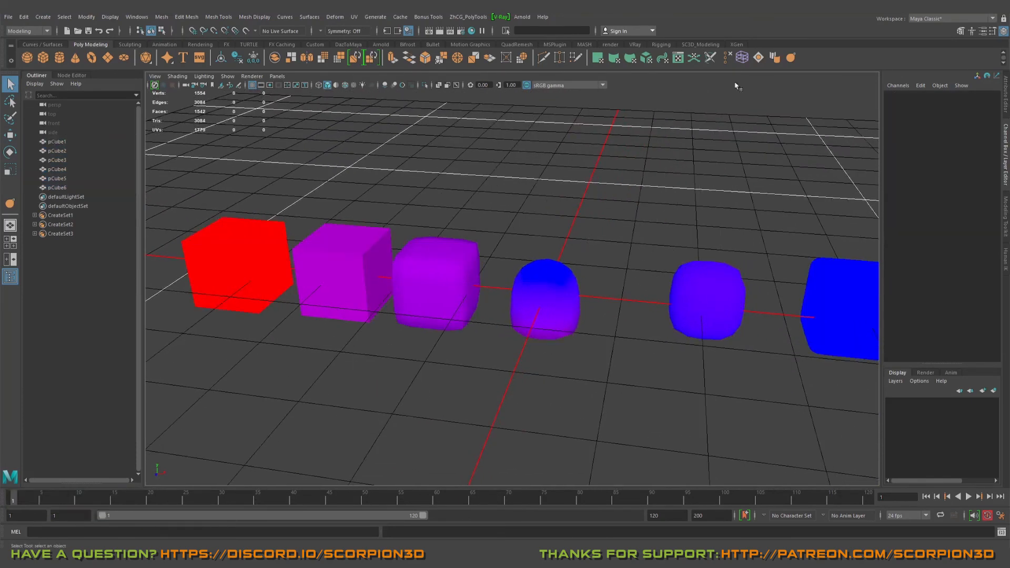
Delete the last shortcut from the Poly Modeling shelf and point out the Modeling Editors category.
{"action": "right_click", "coordinate": [793, 60]}
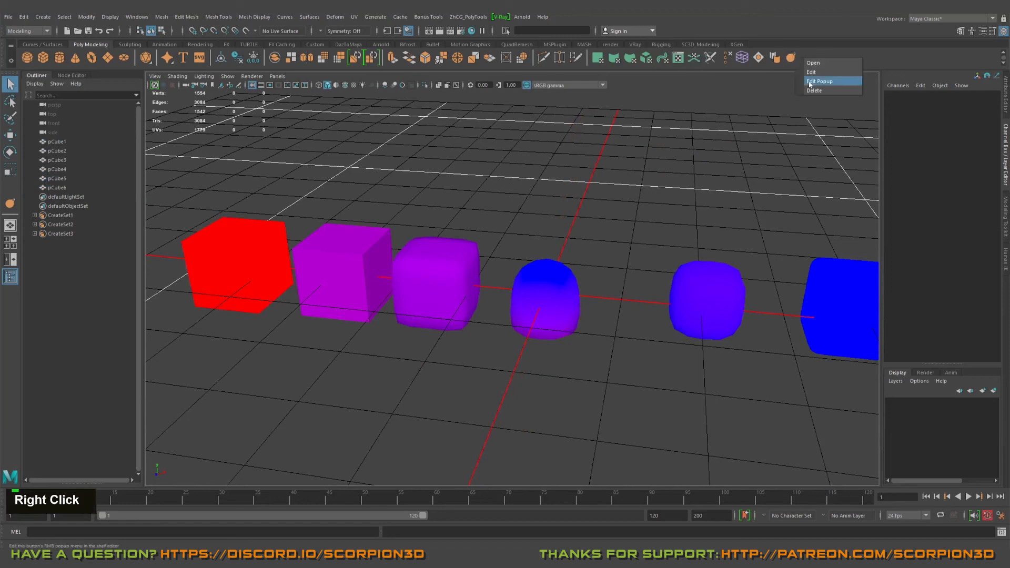
{"action": "left_click", "coordinate": [816, 91]}
{"action": "left_click", "coordinate": [137, 16]}
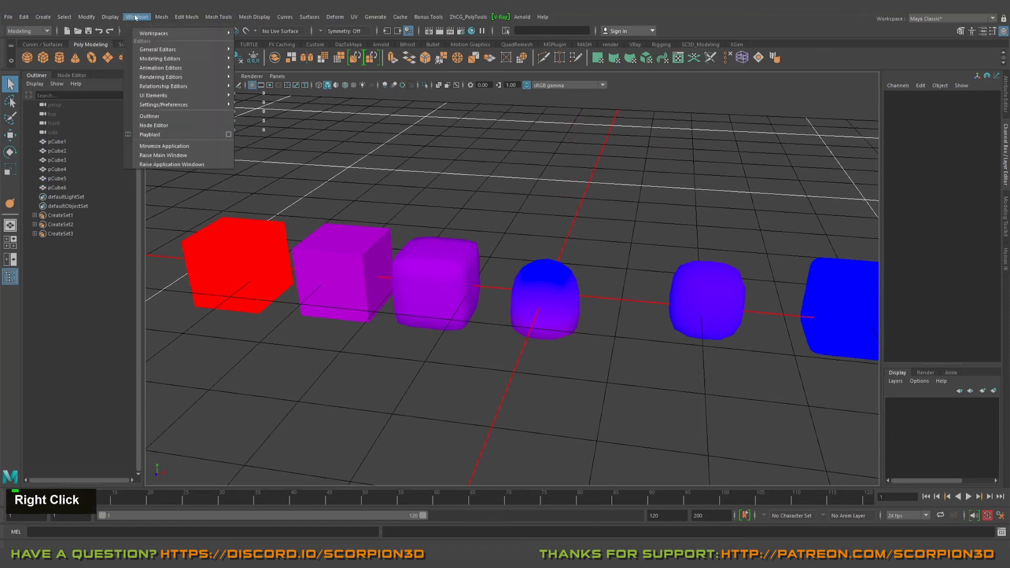
{"action": "mouse_move", "coordinate": [161, 66]}
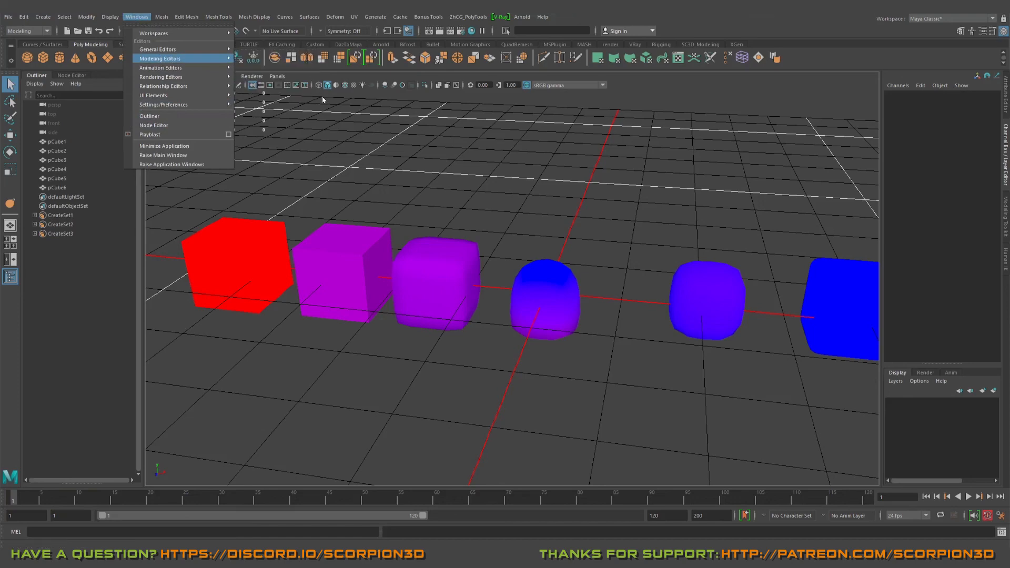
{"action": "left_click_drag", "start_coordinate": [480, 219], "coordinate": [471, 228], "text": "alt"}
{"action": "right_click_drag", "start_coordinate": [471, 228], "coordinate": [518, 273], "text": "alt"}
{"action": "left_click_drag", "start_coordinate": [519, 272], "coordinate": [554, 265], "text": "alt"}
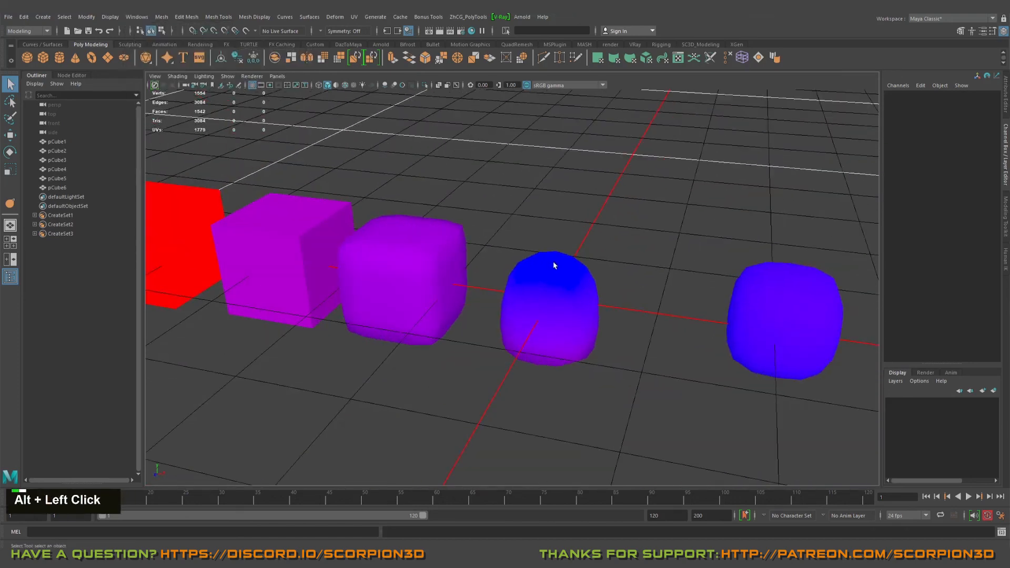